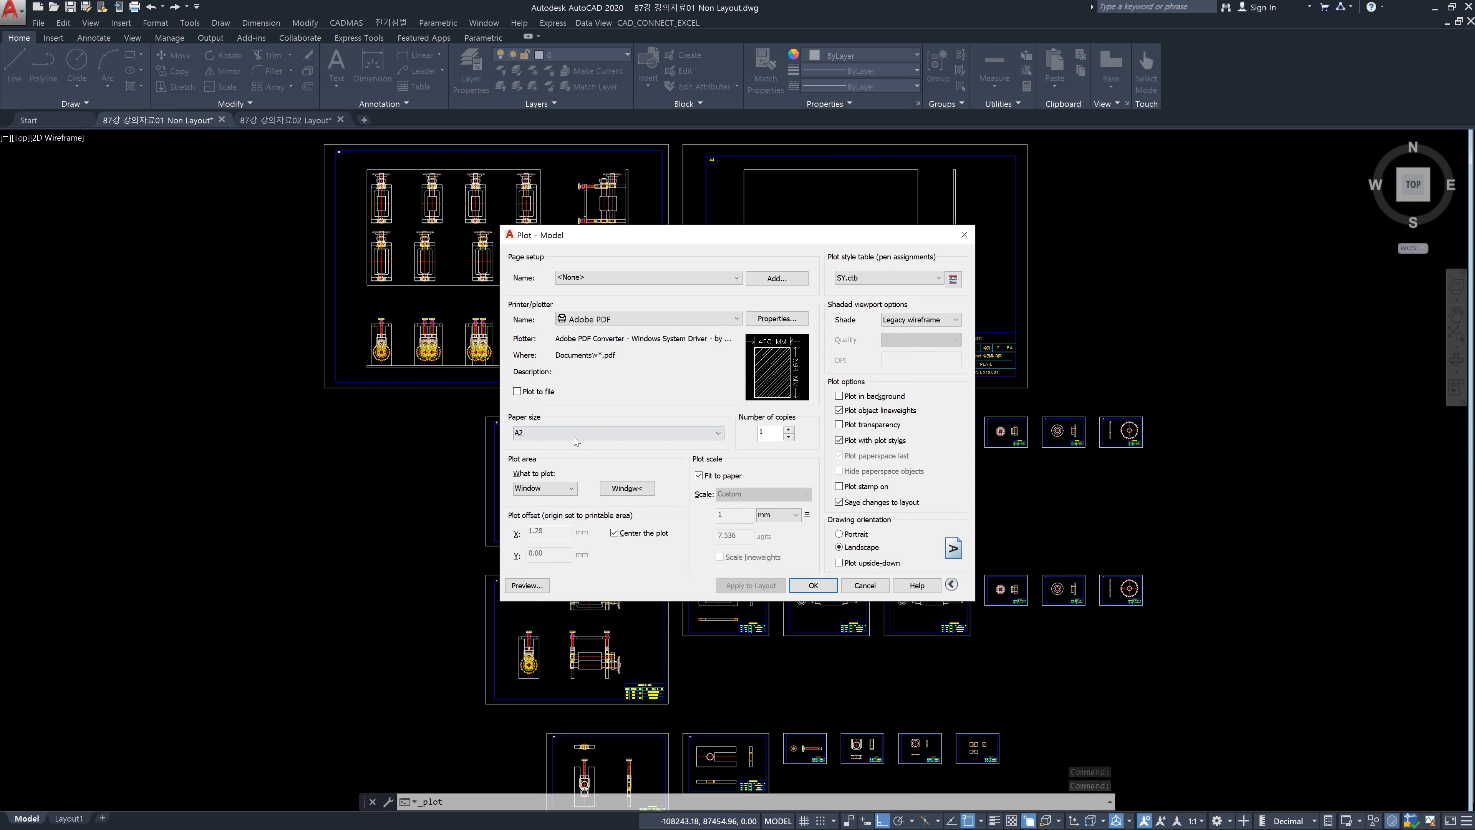
# - Window the roller assembly sheet's frame as the plot area and preview the plot on A2 paper
pyautogui.click(613, 490)
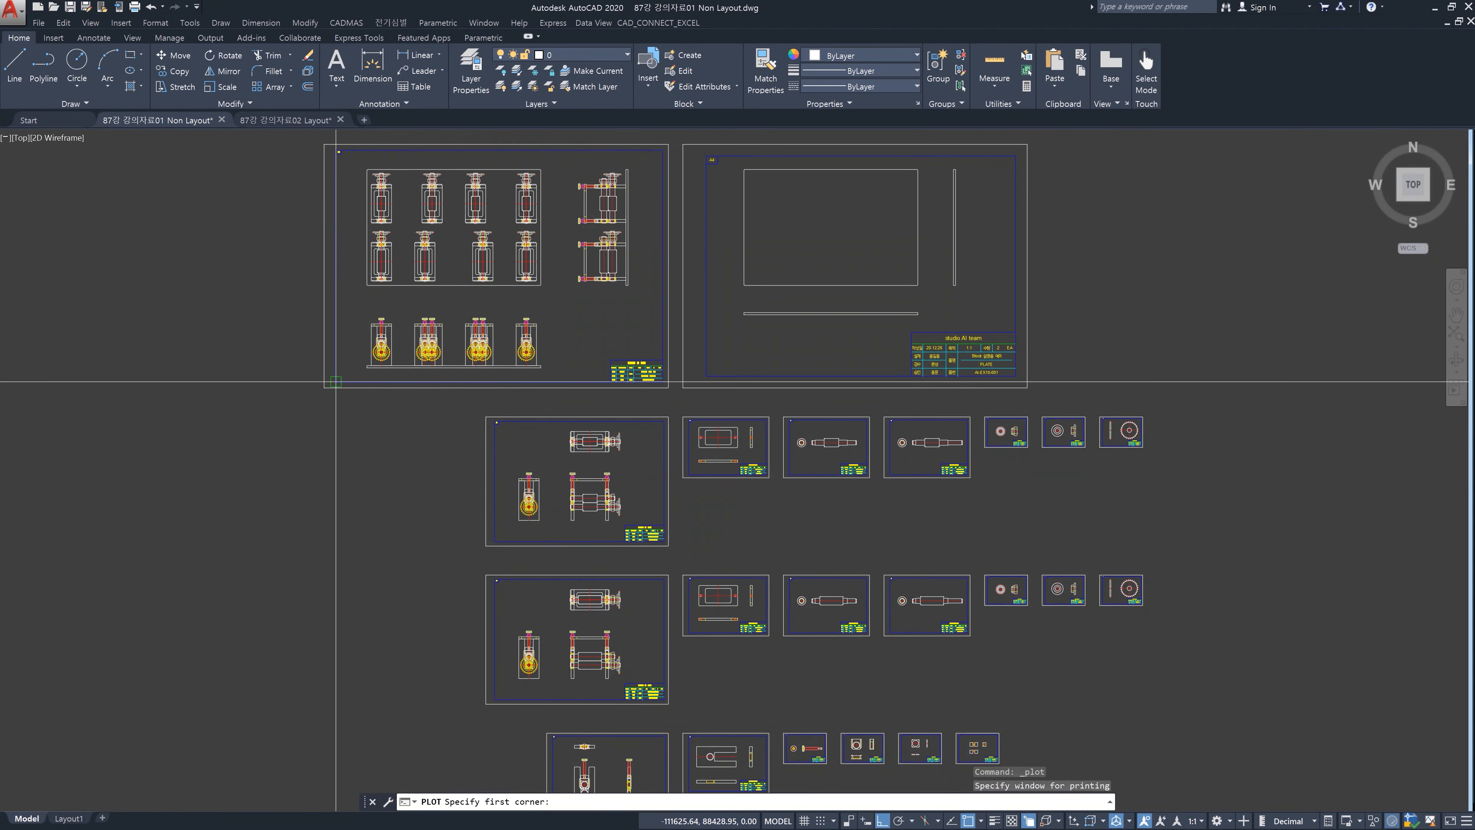
pyautogui.click(336, 381)
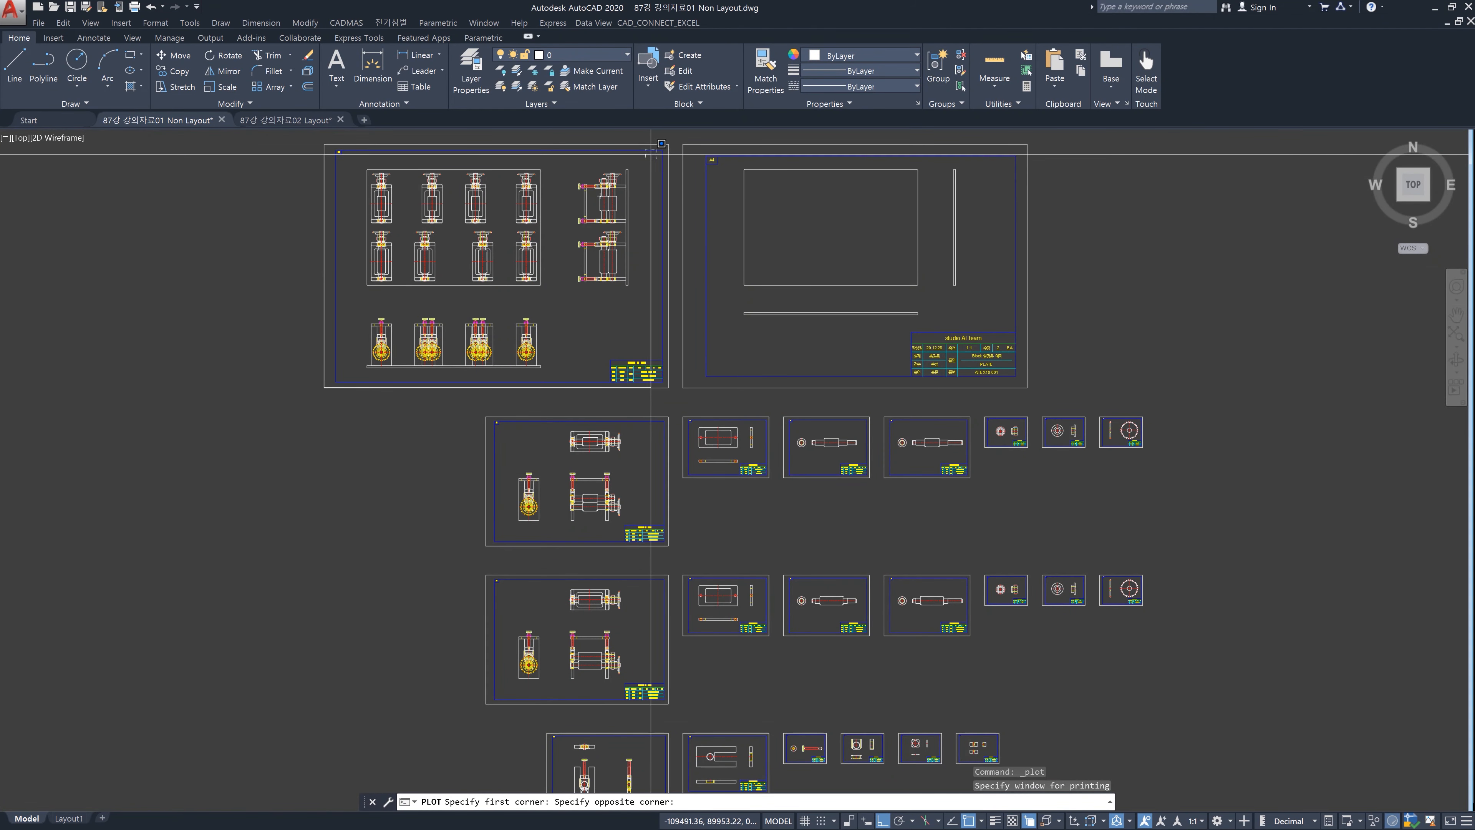
pyautogui.click(668, 144)
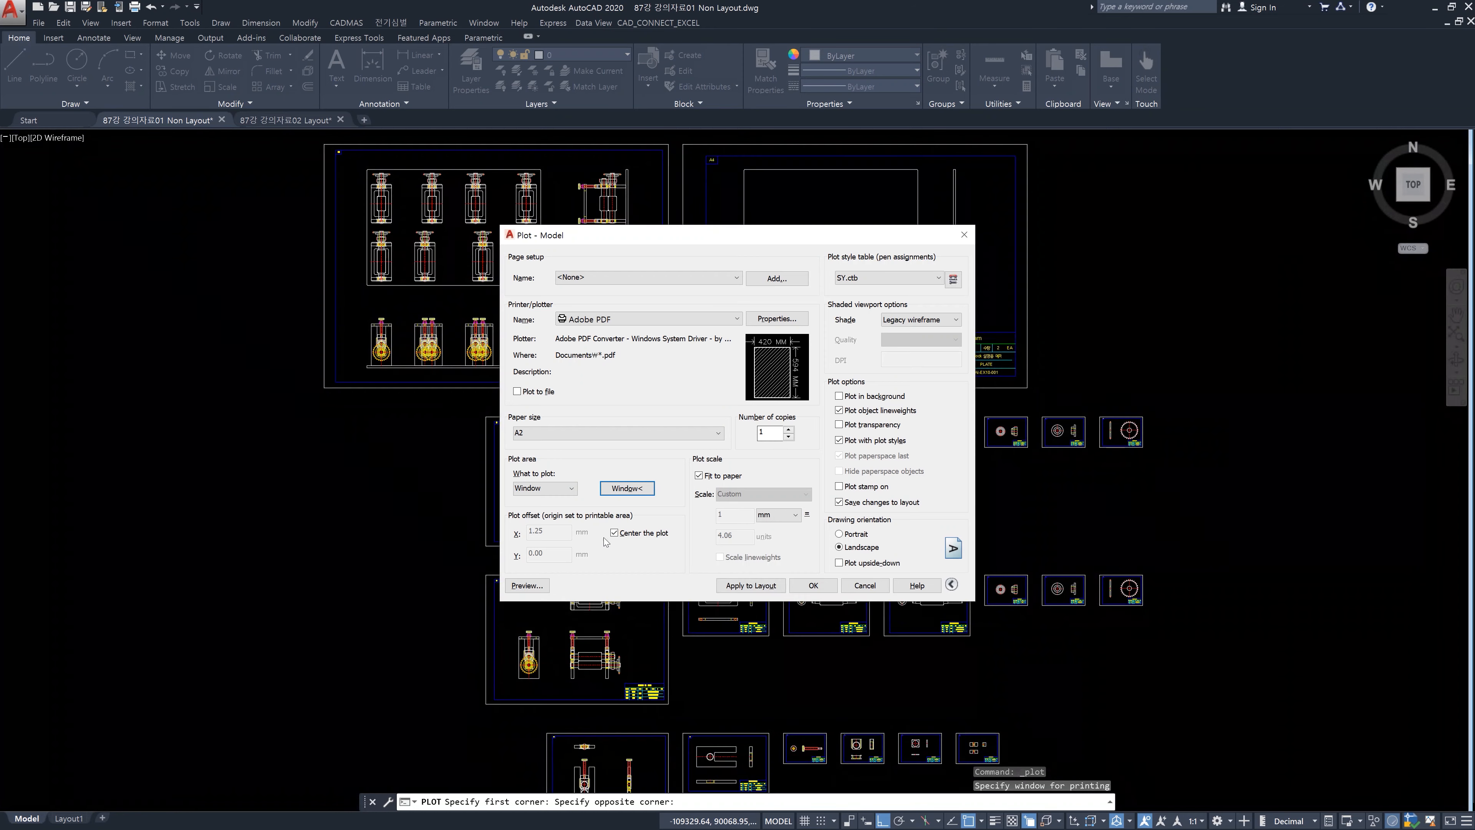
pyautogui.click(544, 582)
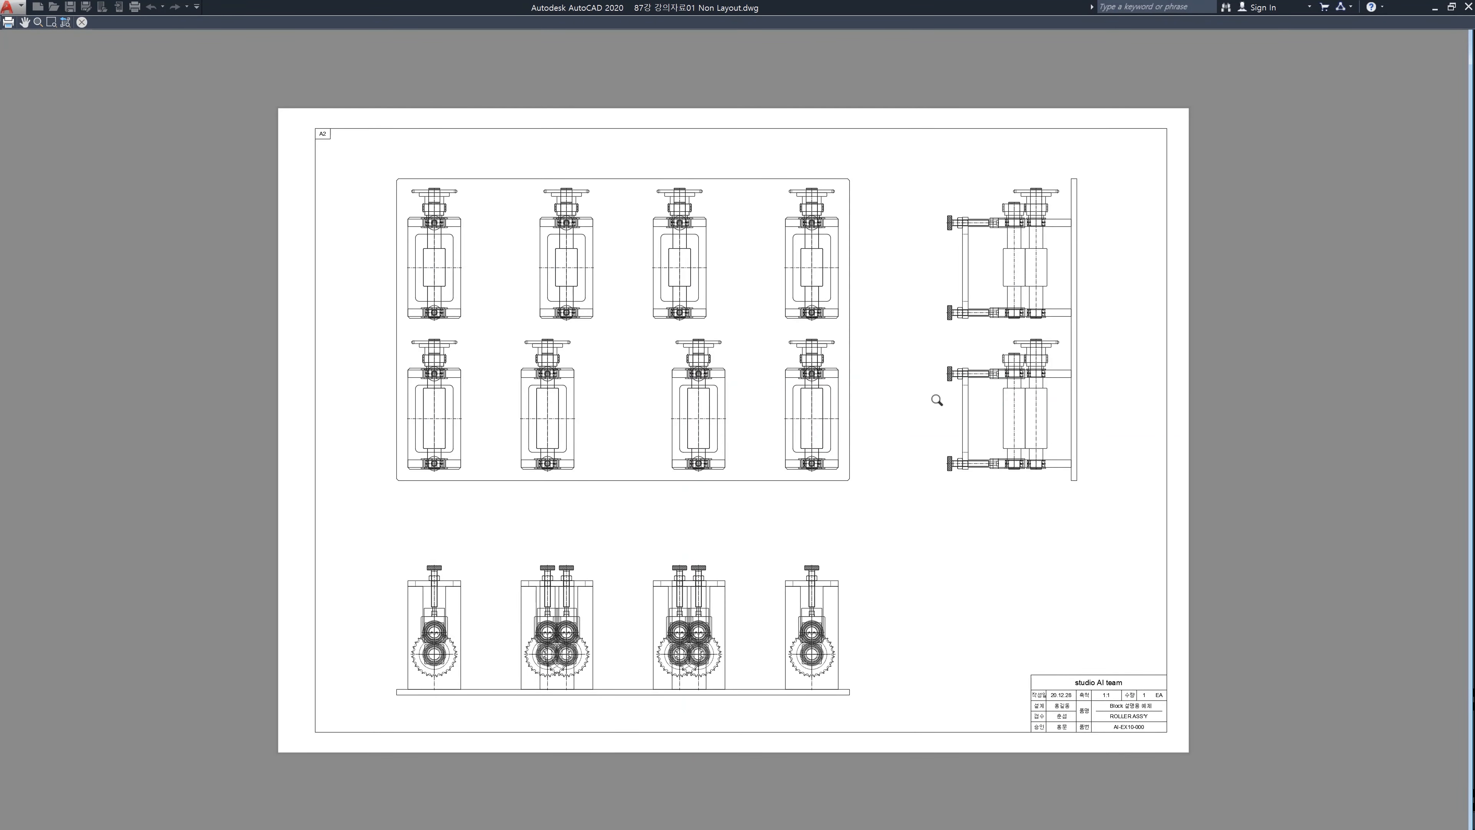
pyautogui.press('Escape')
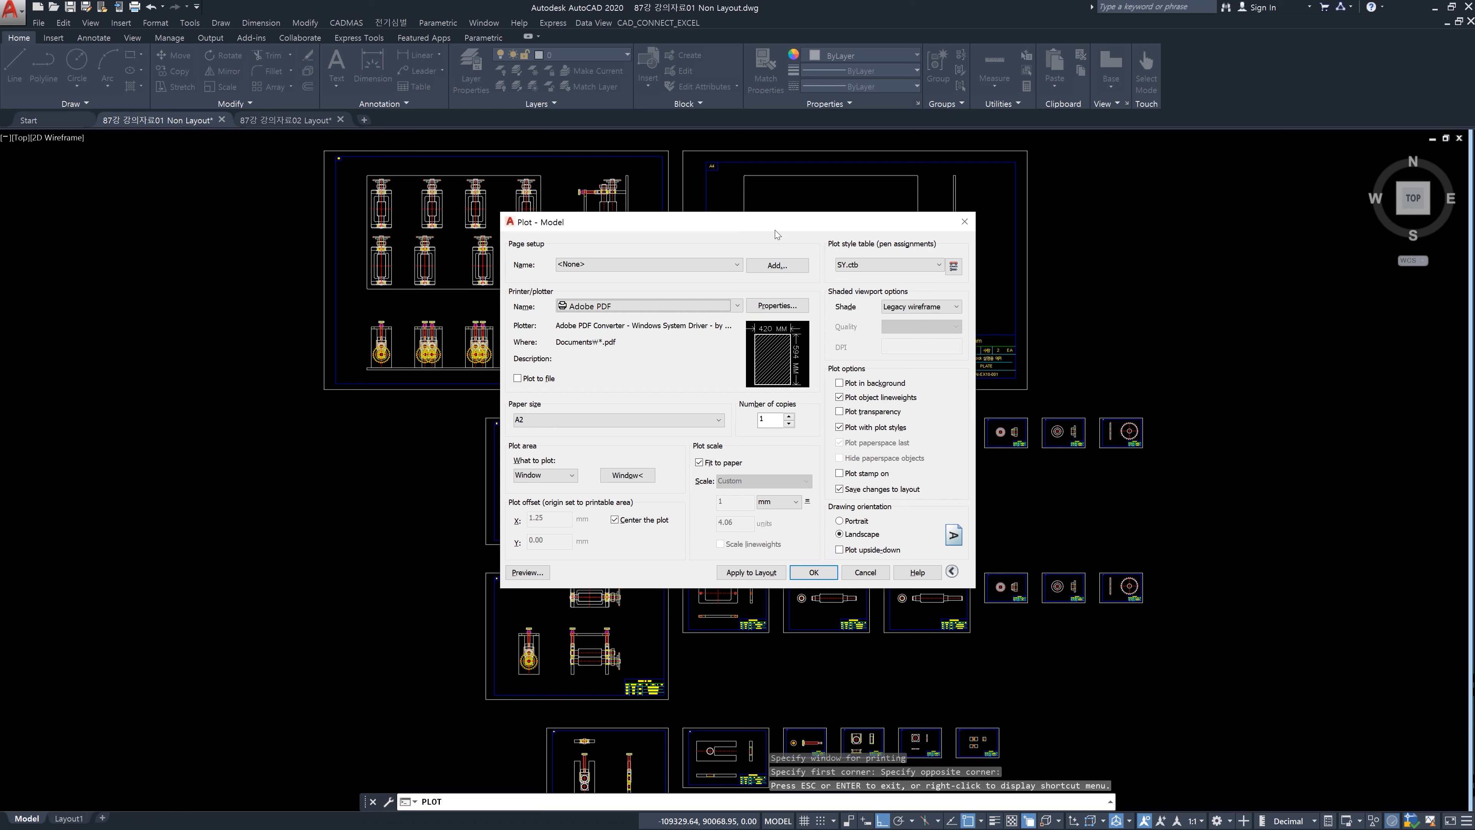
# - Set the paper size to A4, window the large plate sheet's frame as the plot area, preview it and cancel the plot
pyautogui.click(685, 418)
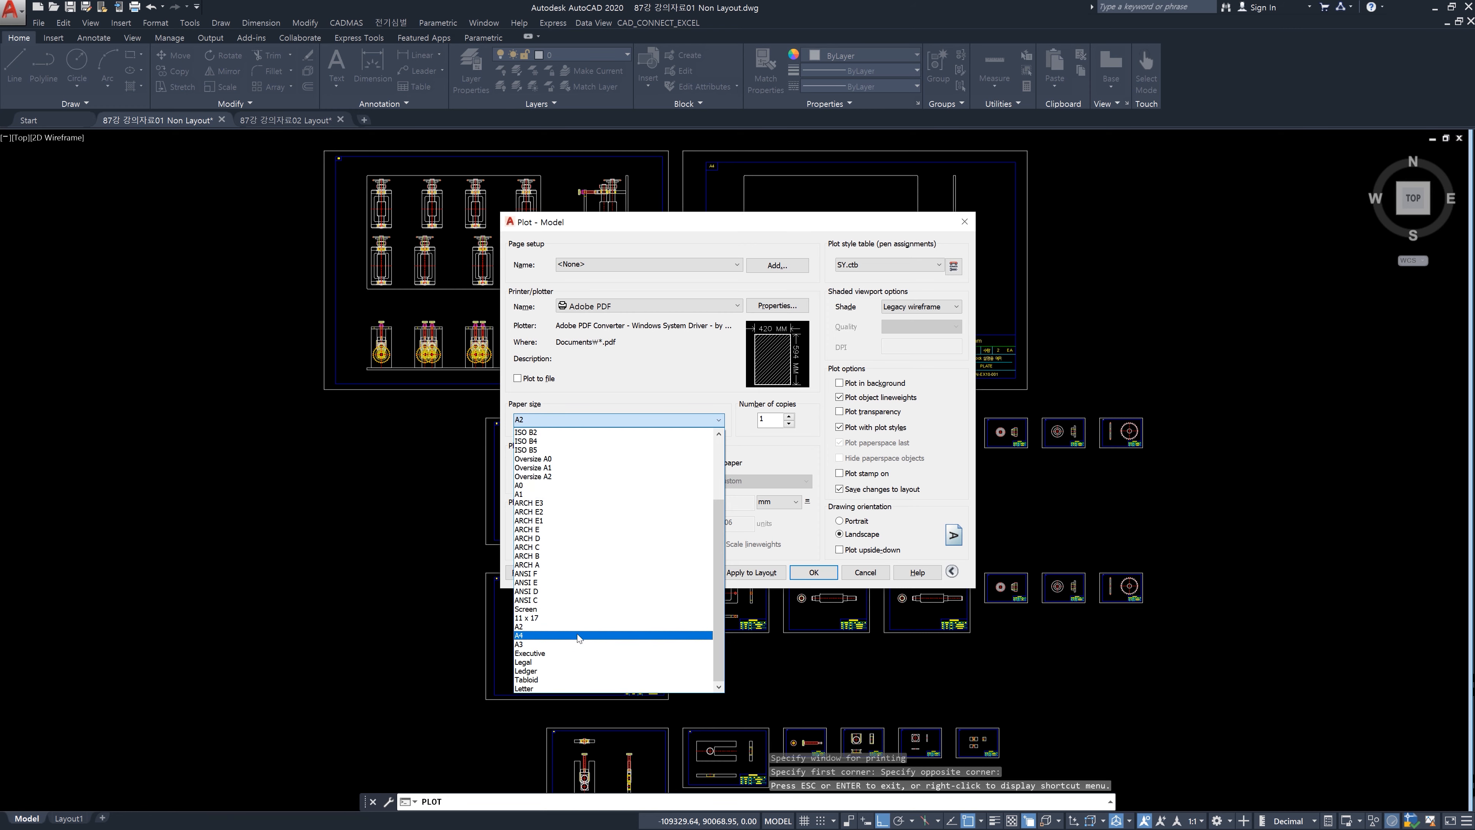
pyautogui.click(577, 635)
pyautogui.click(624, 476)
pyautogui.press('Escape')
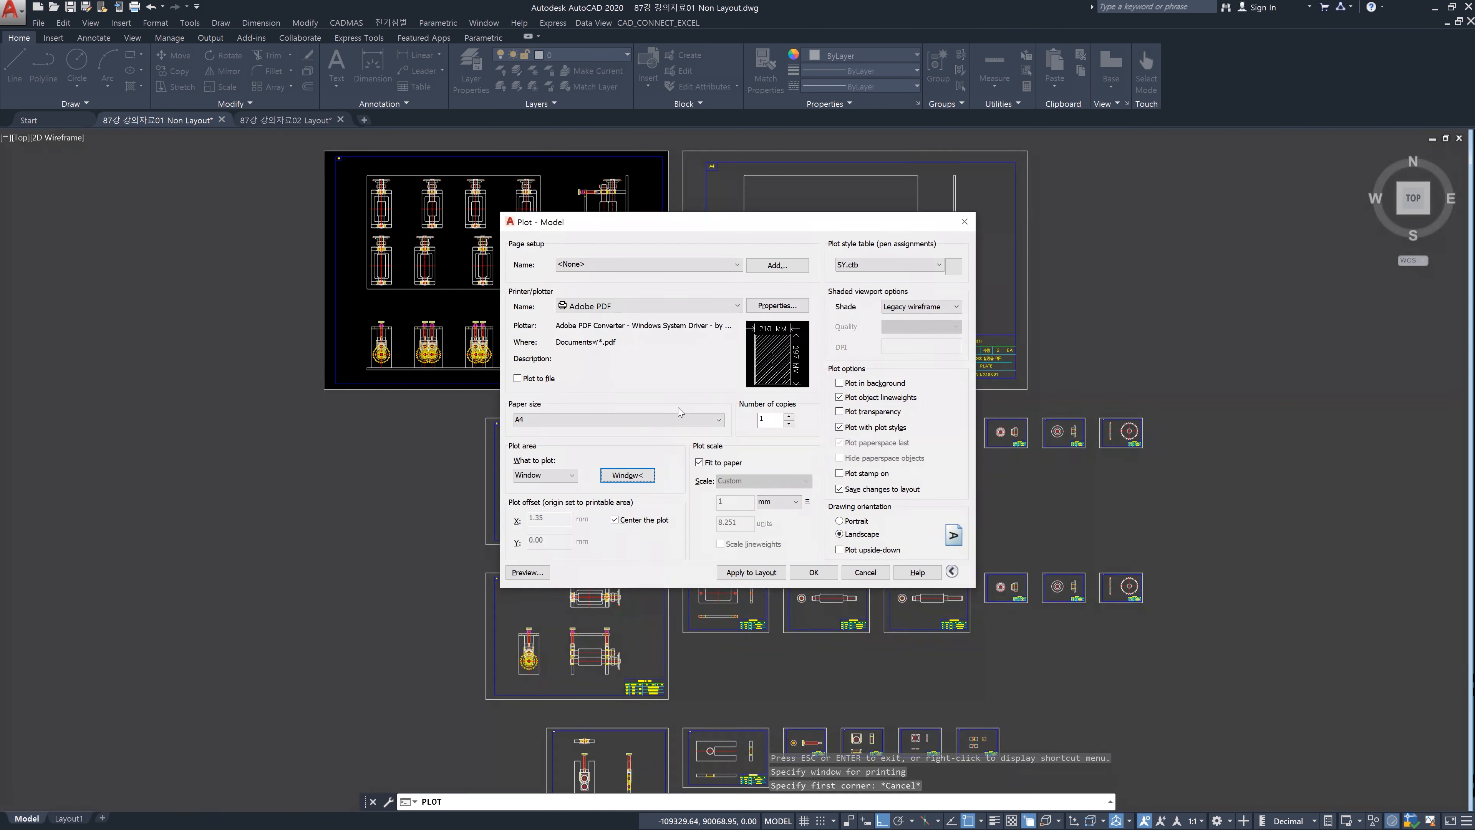
pyautogui.click(637, 477)
pyautogui.click(683, 387)
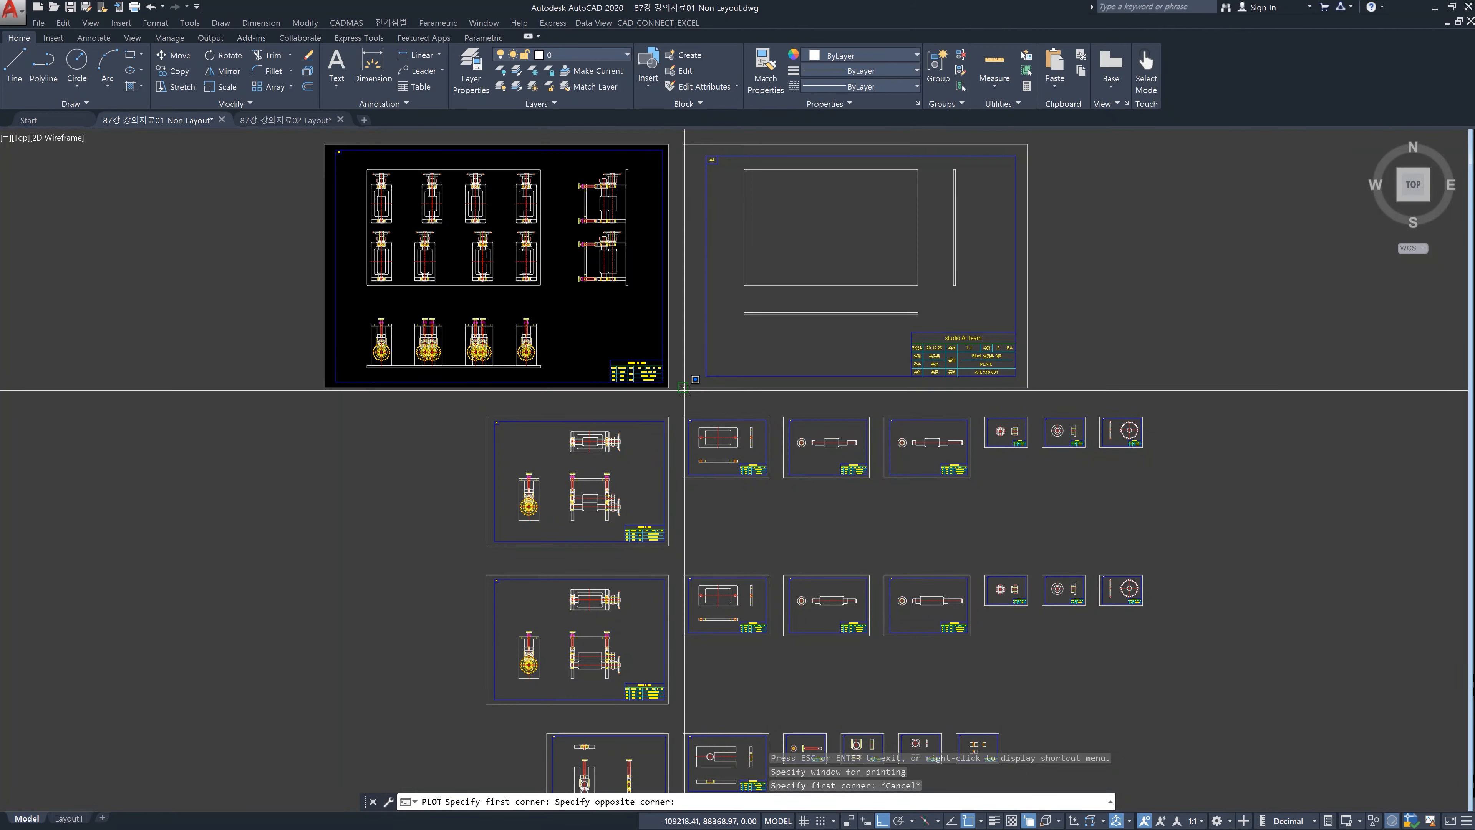
pyautogui.click(1027, 145)
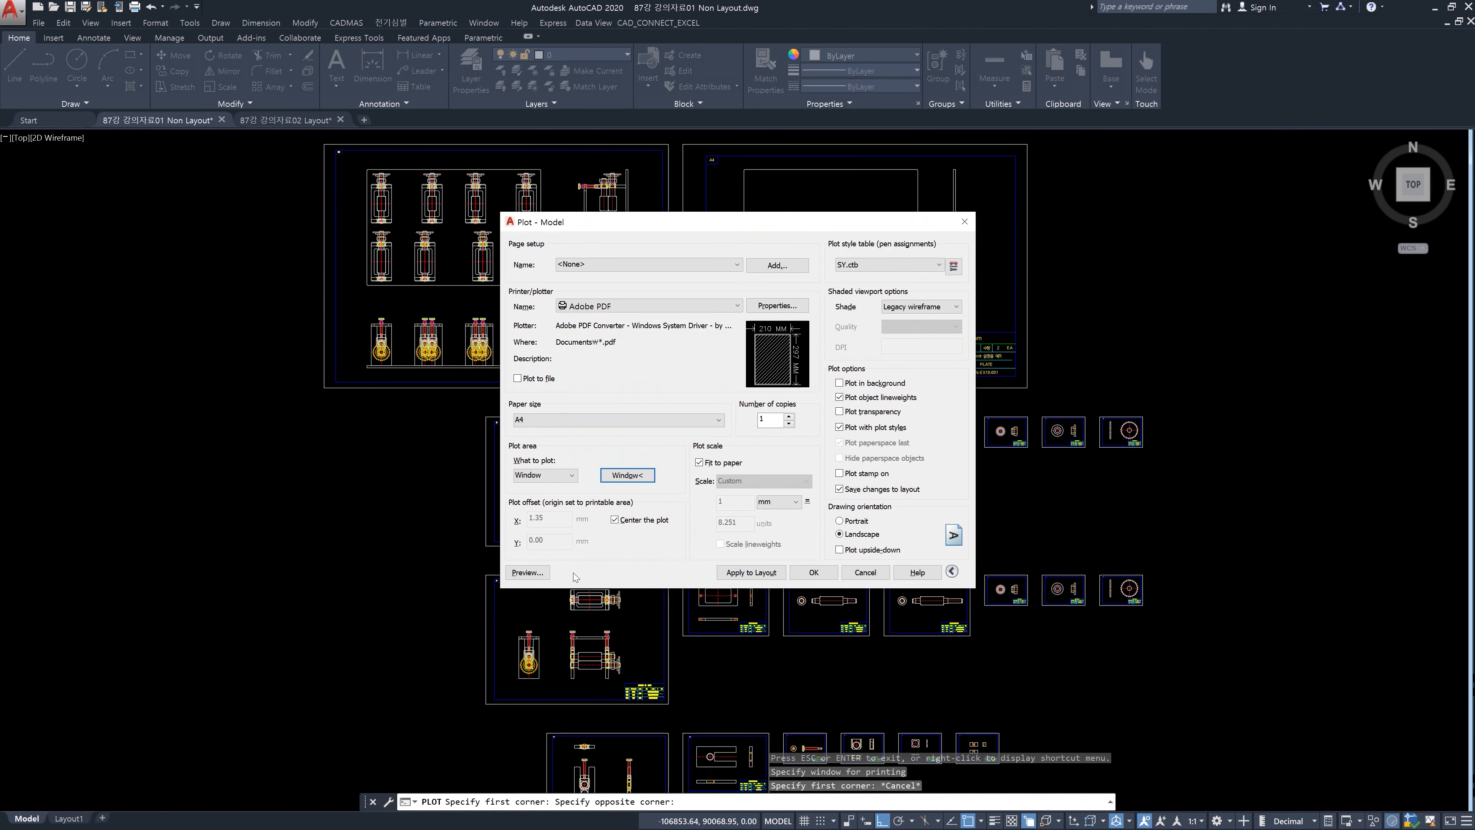
pyautogui.click(527, 573)
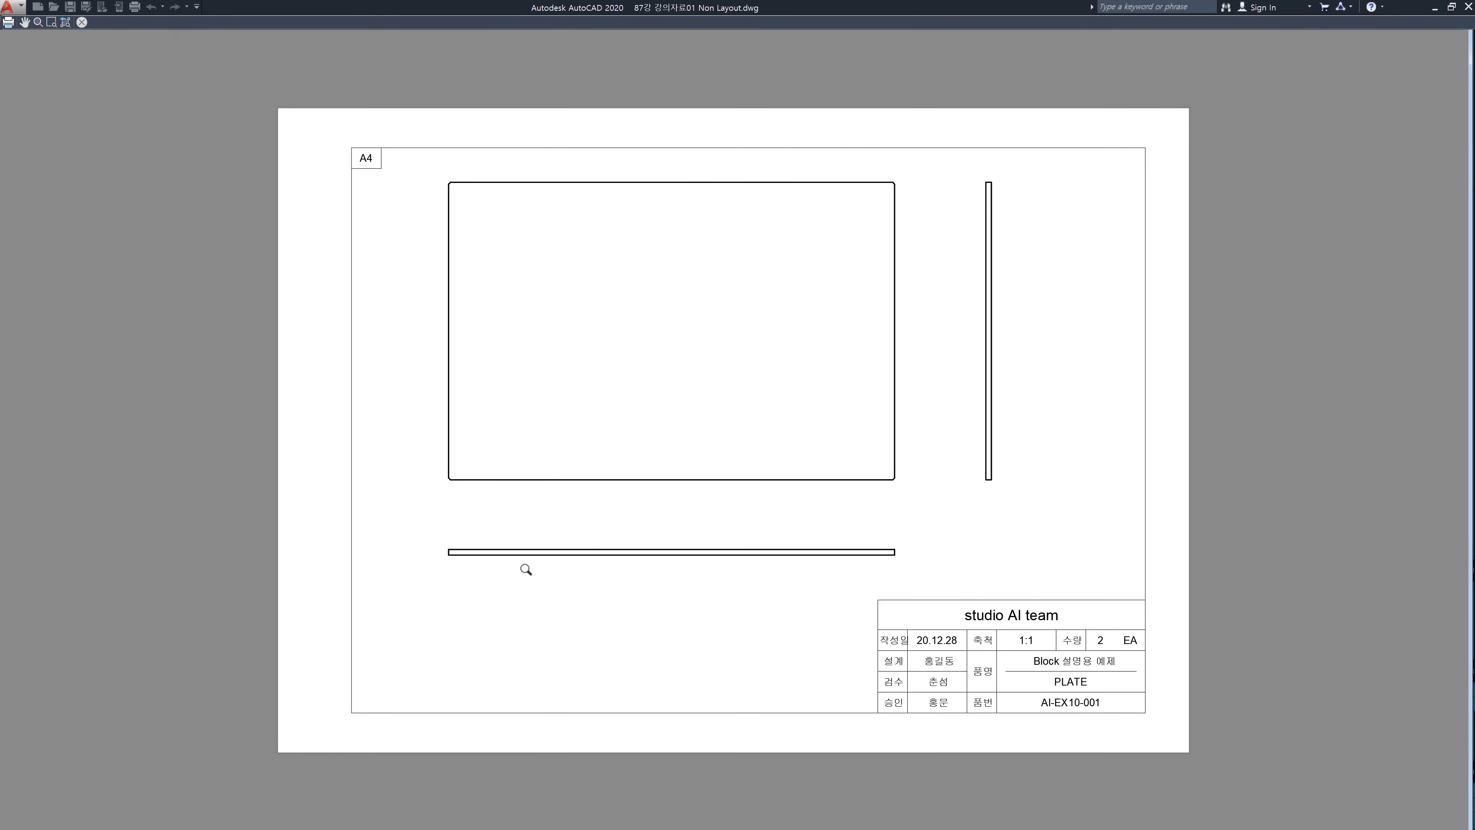
pyautogui.press('Escape')
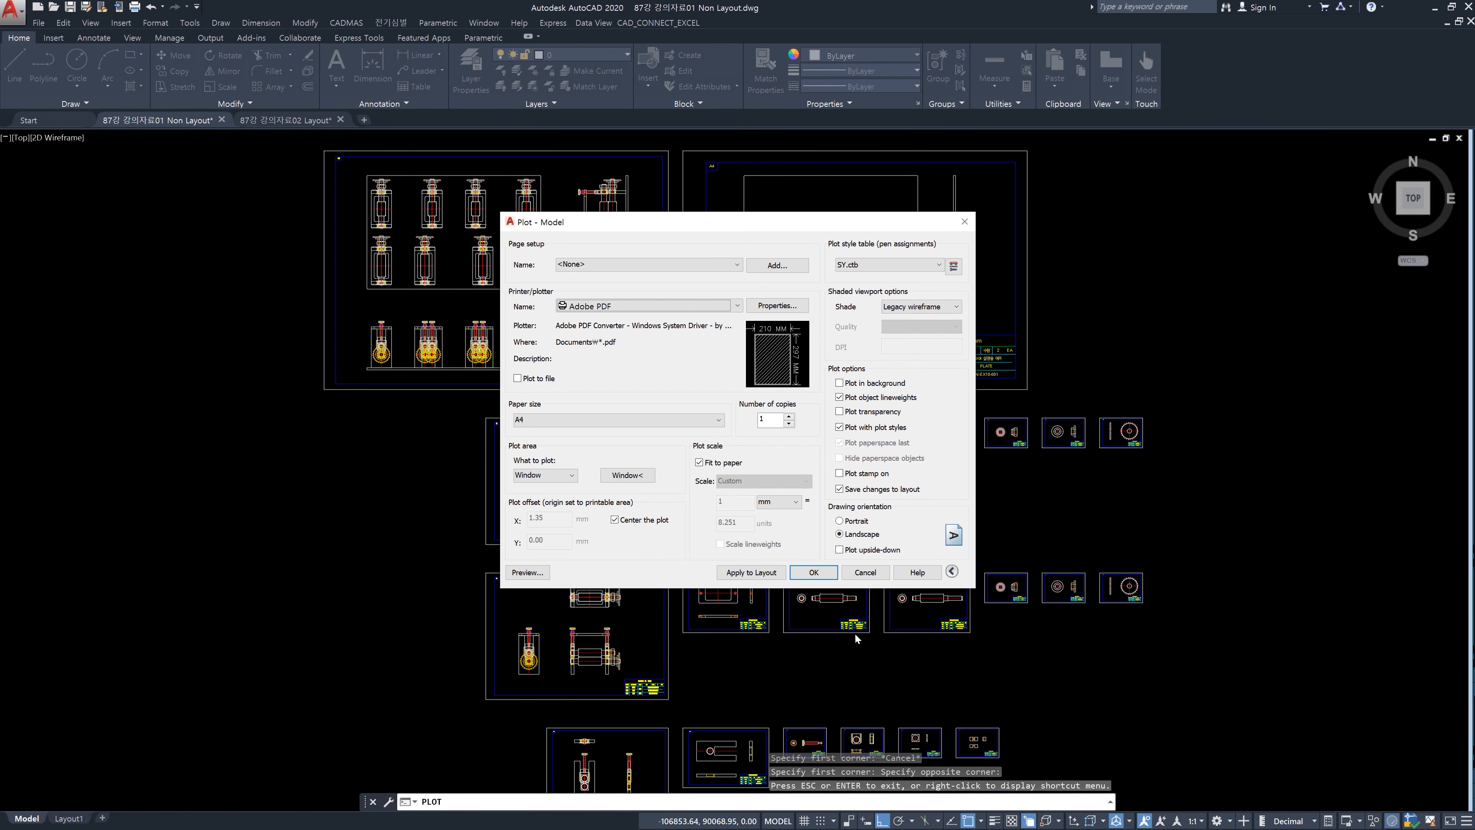
pyautogui.click(864, 572)
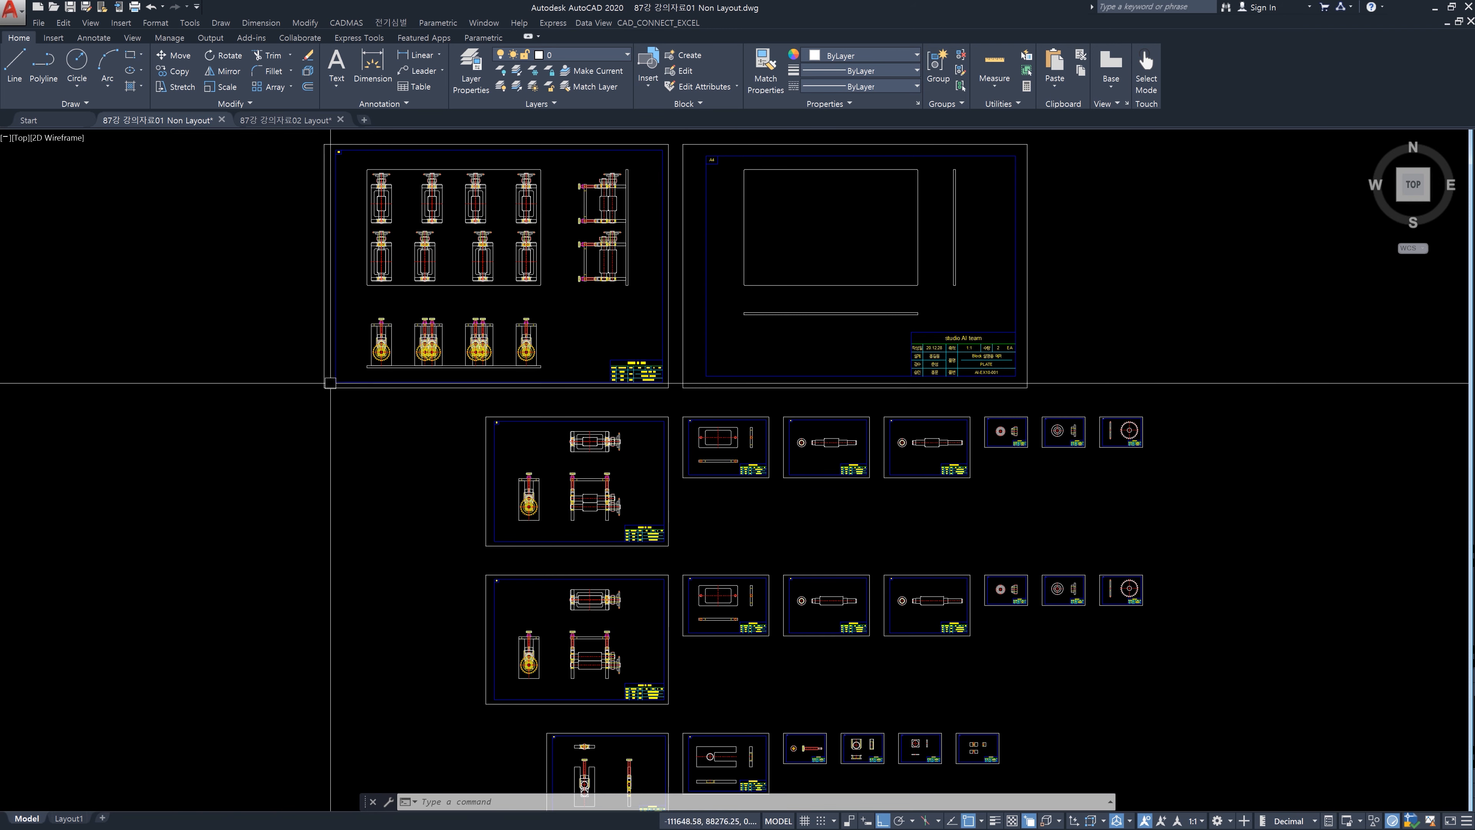
# - Compare the layouts available in the 01 Non Layout drawing with those in the 02 Layout drawing
pyautogui.click(284, 120)
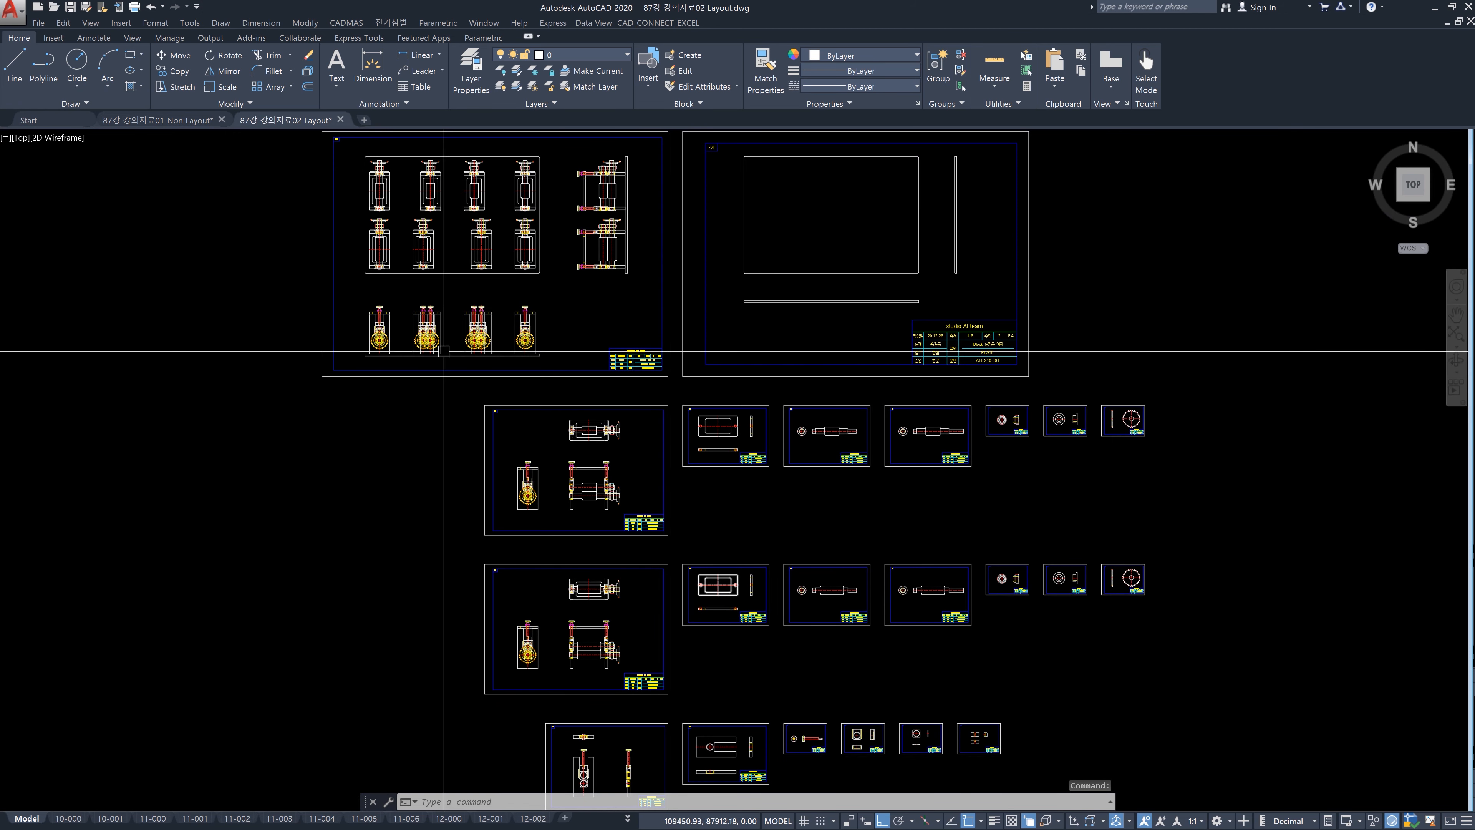
pyautogui.click(158, 122)
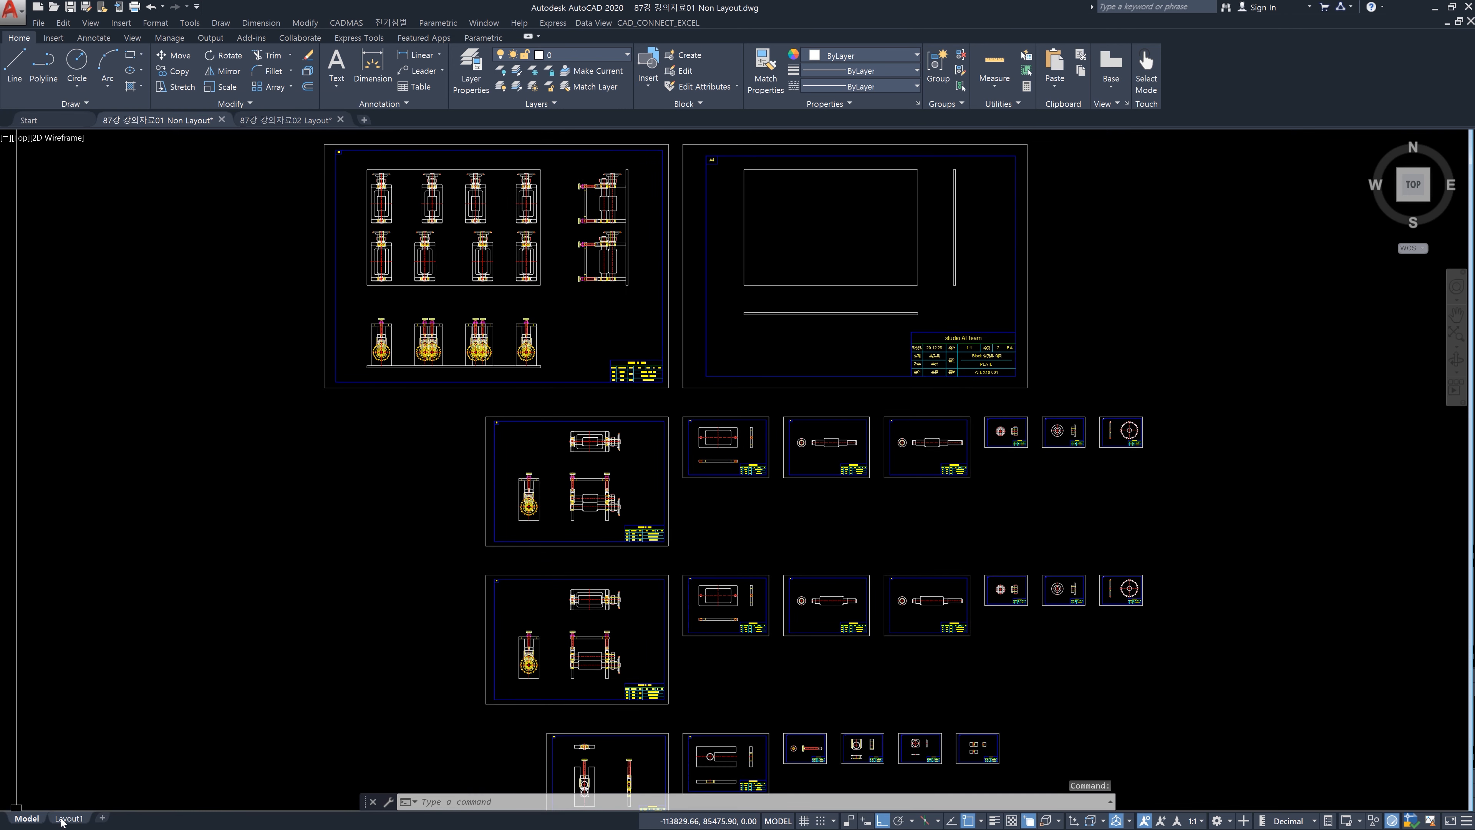
pyautogui.click(285, 120)
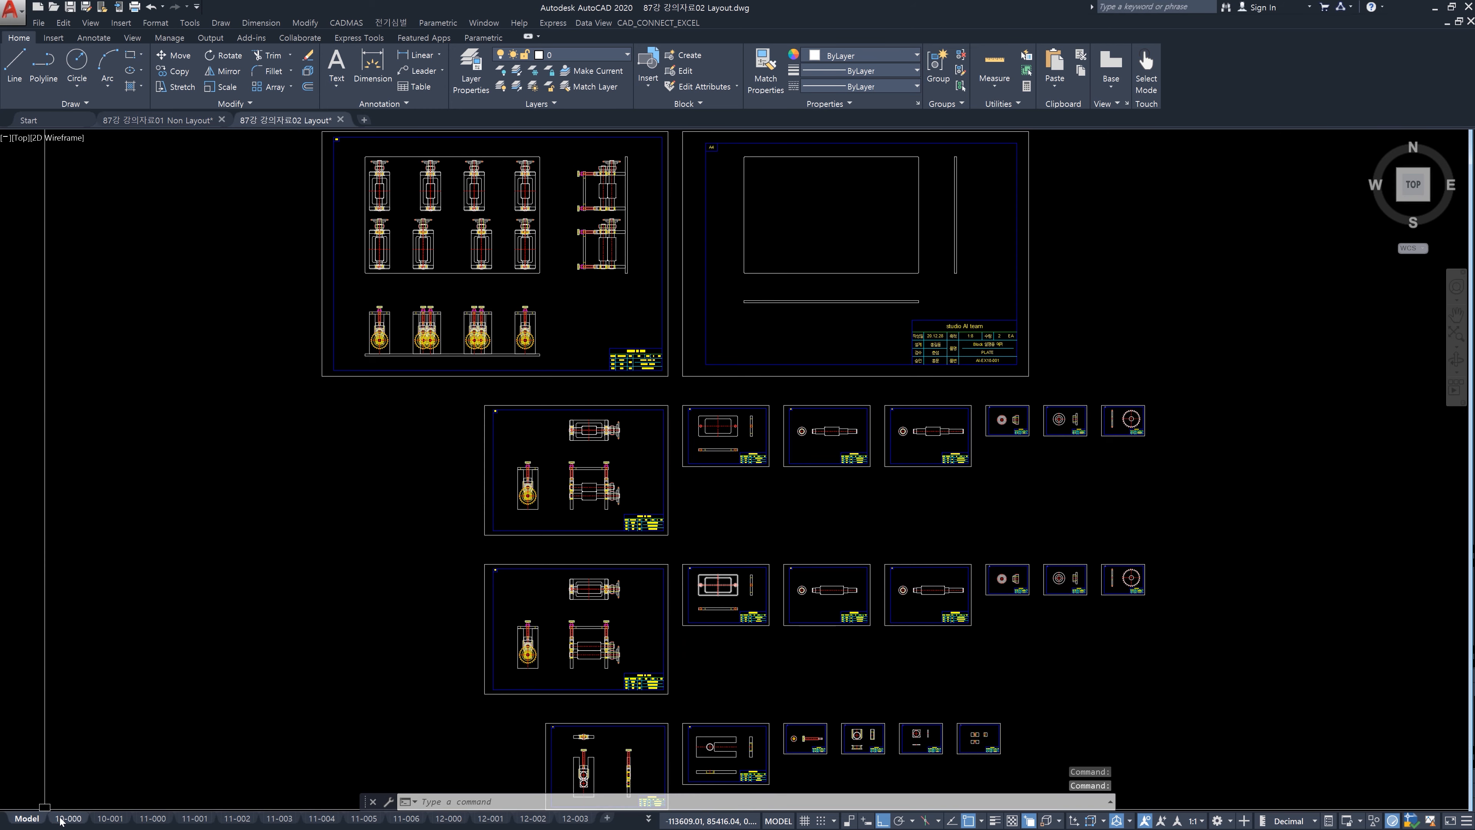
# - Look through layouts 11-000, 10-000, 10-001, 11-001 and 11-002 of the 02 Layout drawing and return to model space
pyautogui.click(123, 820)
pyautogui.click(67, 818)
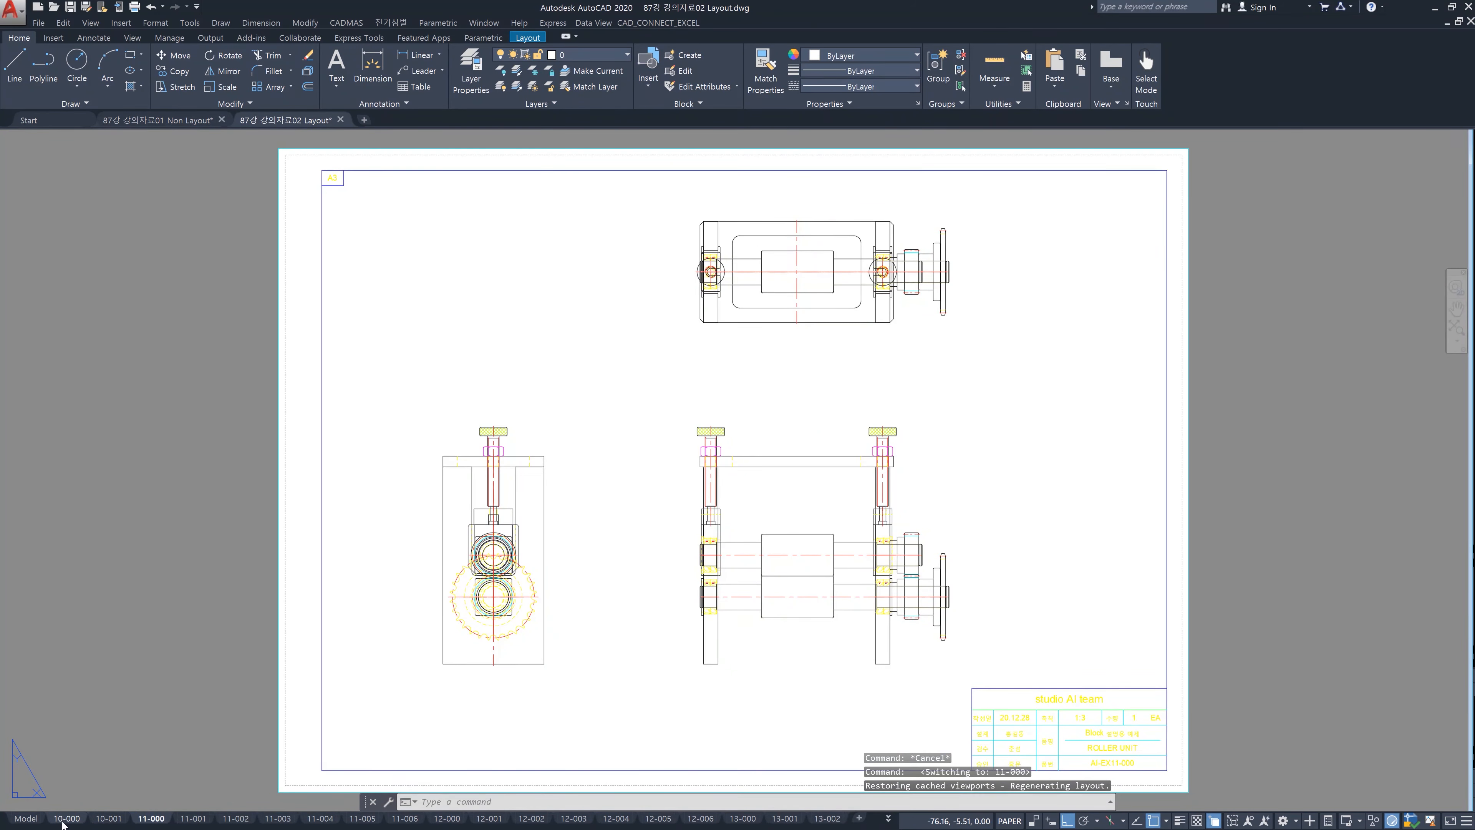
pyautogui.click(25, 818)
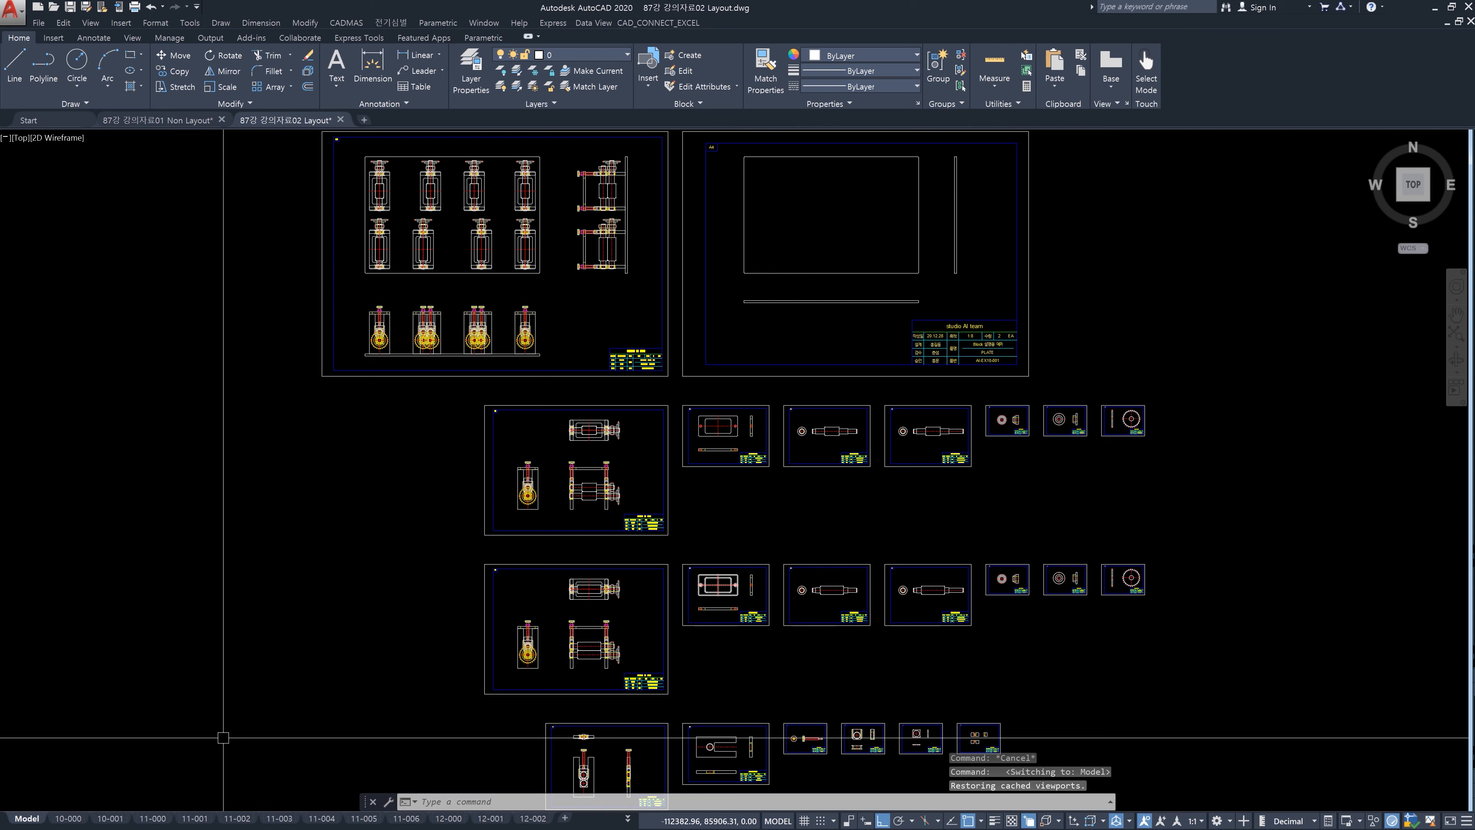
pyautogui.click(85, 818)
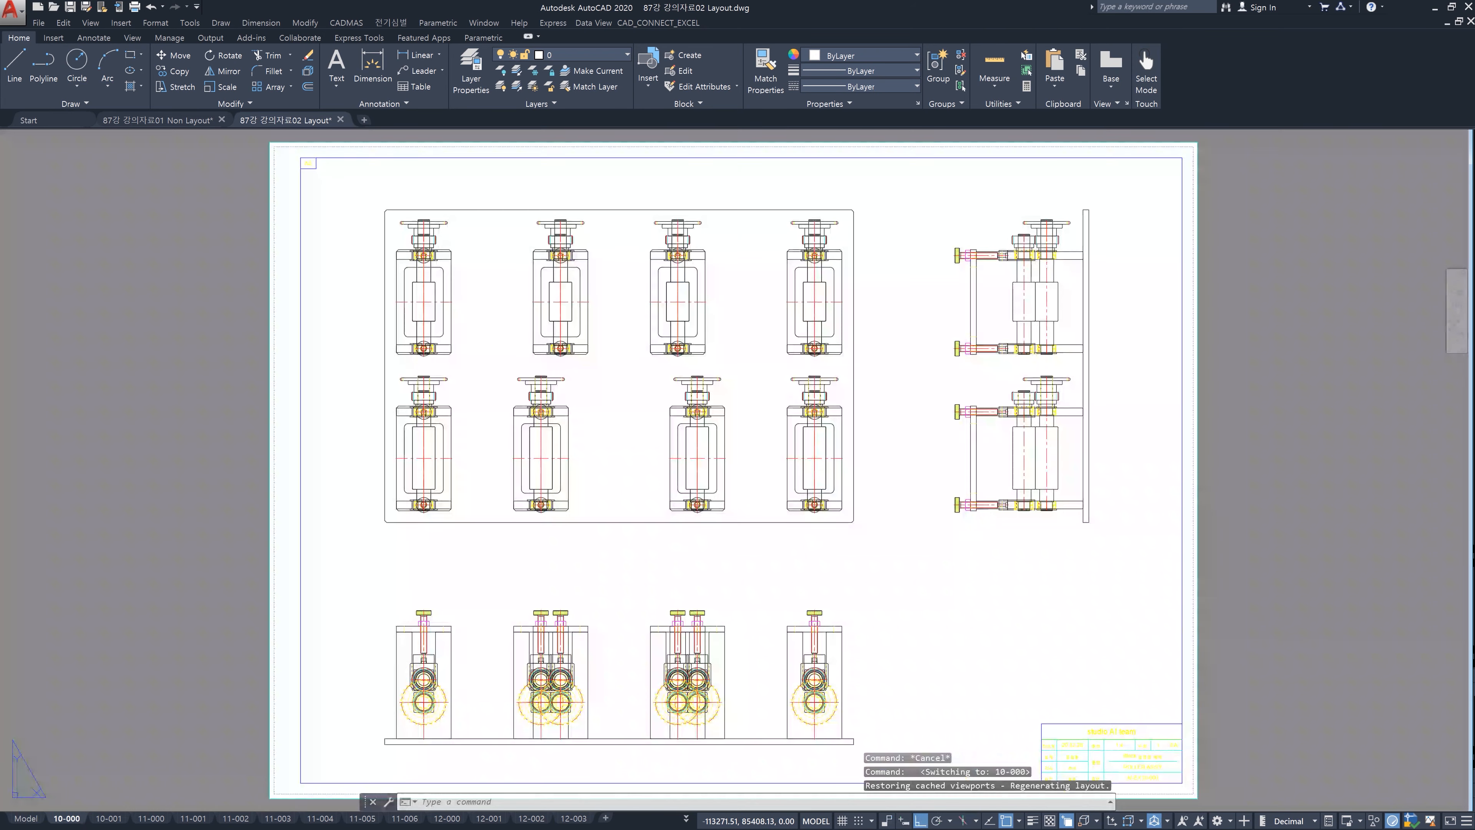
pyautogui.click(109, 818)
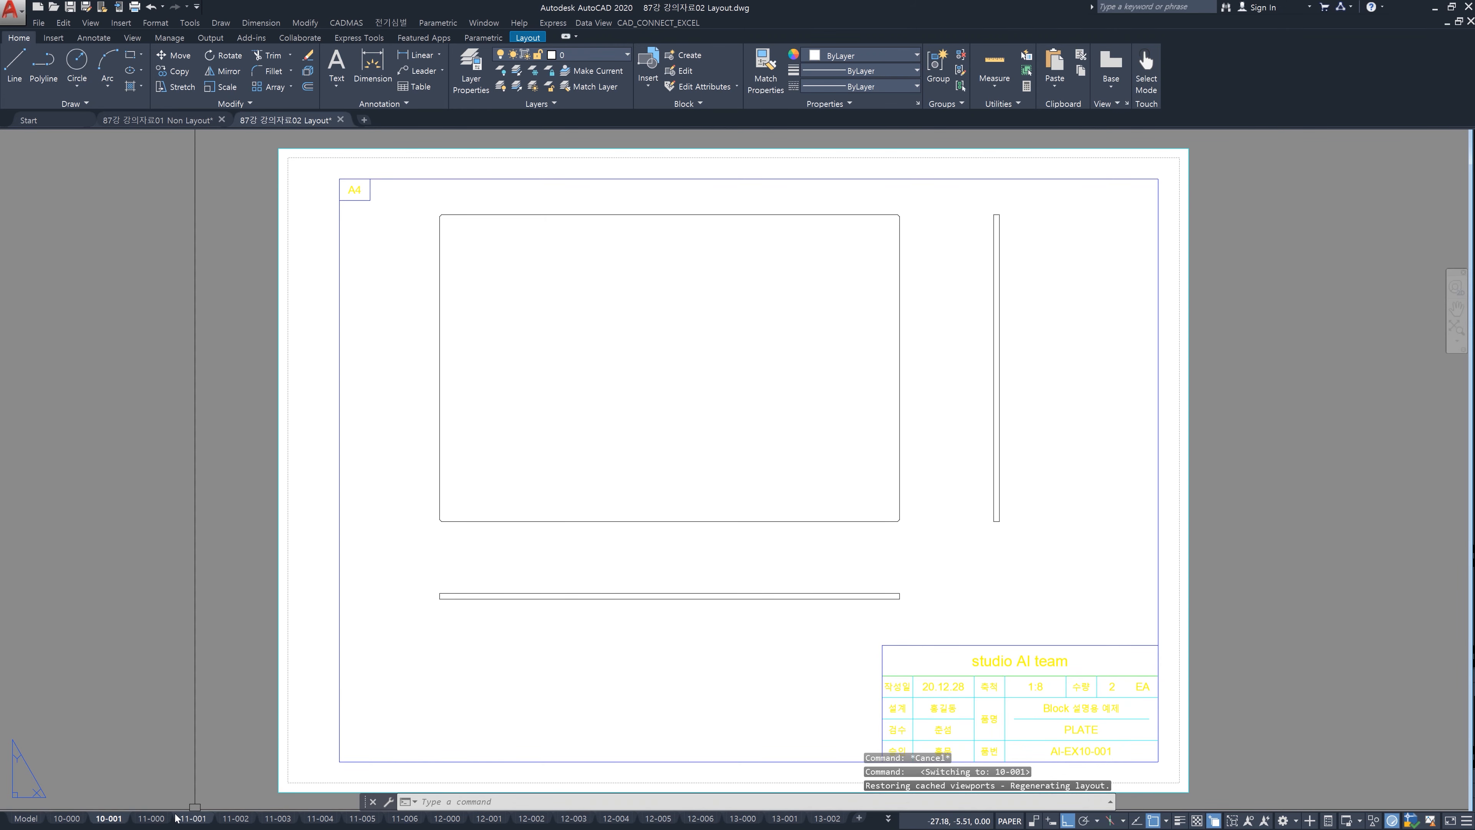
pyautogui.click(192, 818)
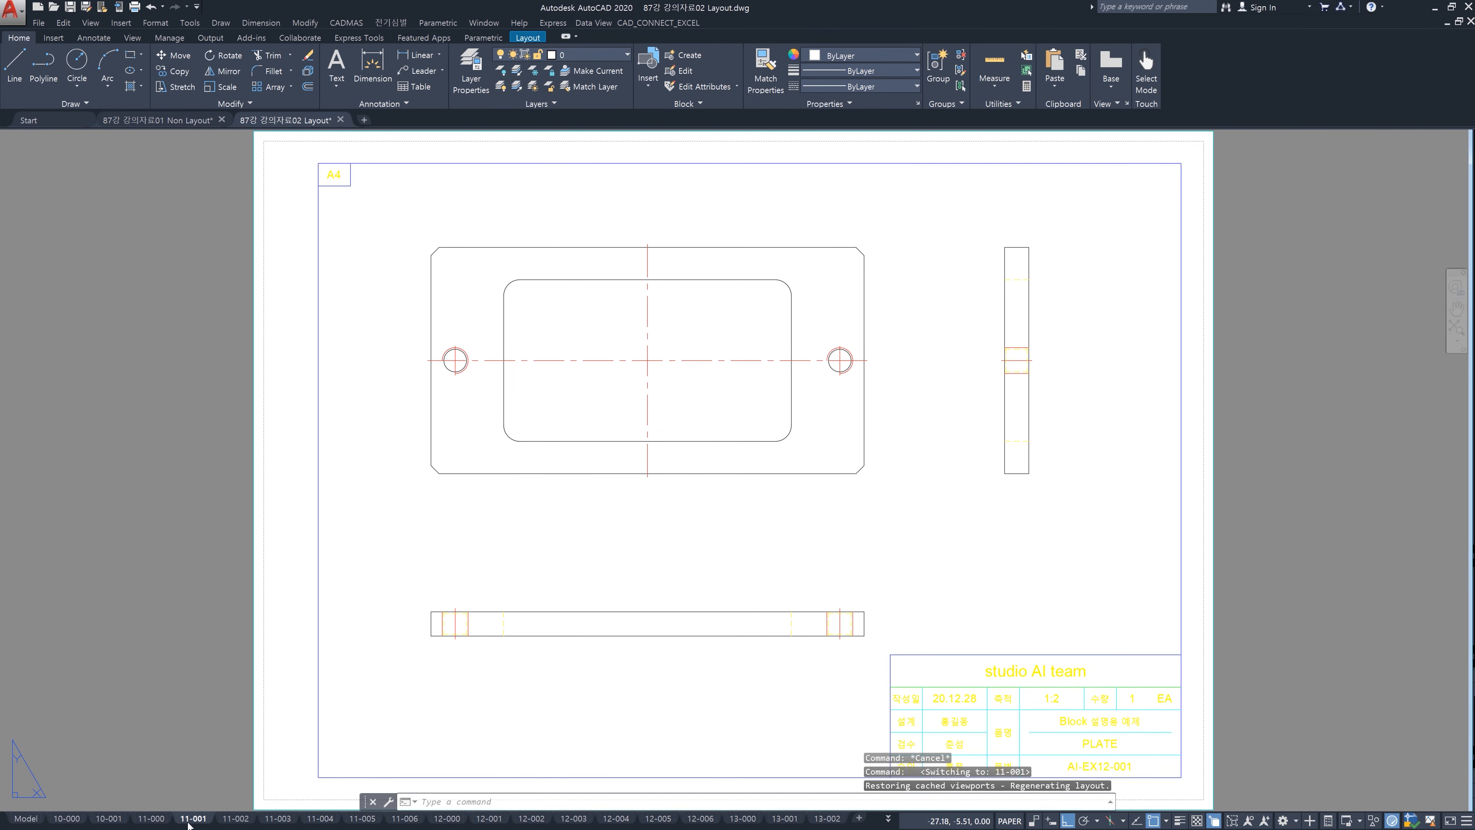
pyautogui.click(231, 819)
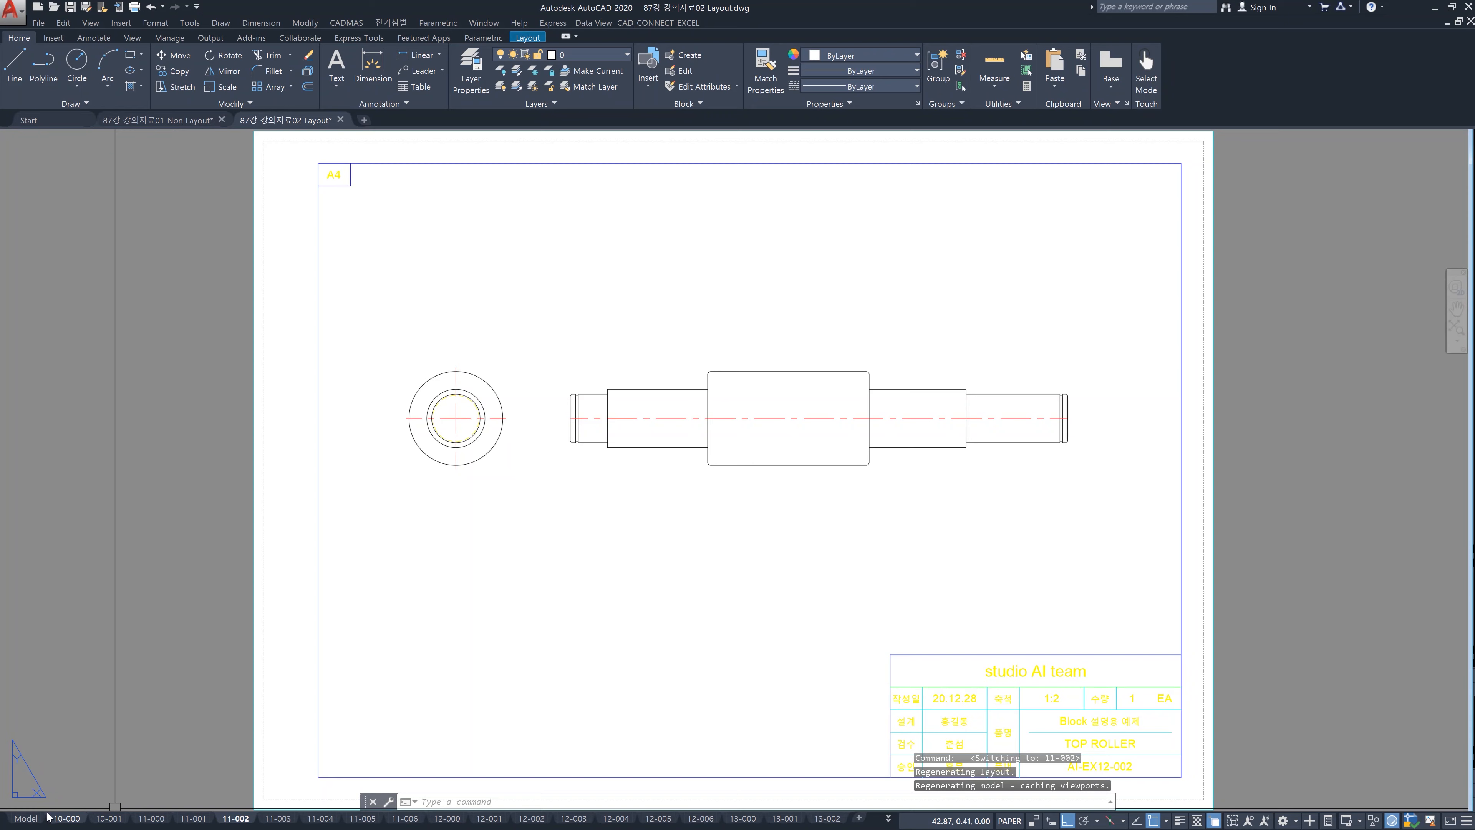
pyautogui.click(26, 818)
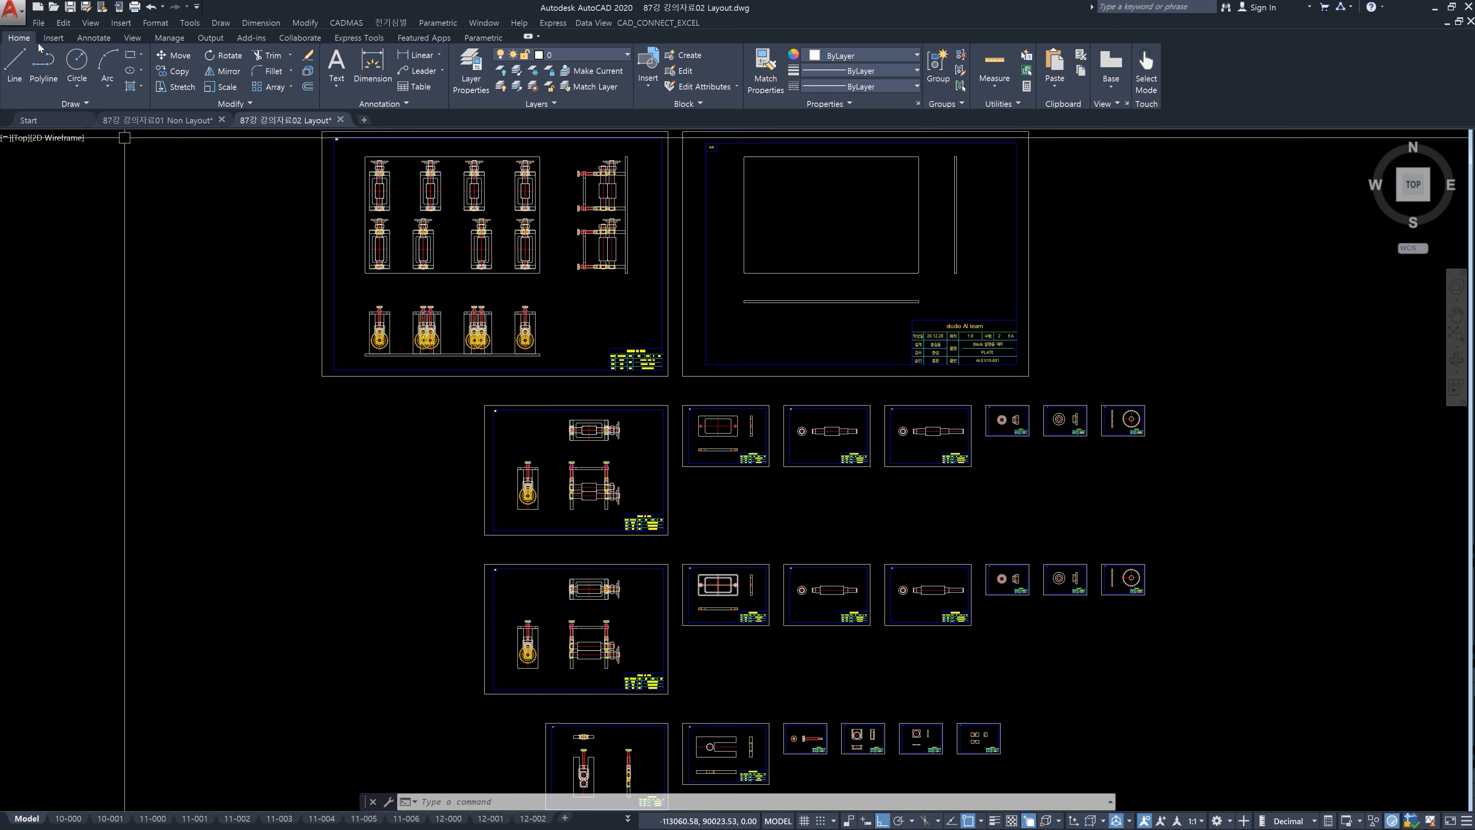
# - Start a Batch Plot and remove the two 01 Non Layout sheets and the 02 Layout-Model sheet from the sheet list
pyautogui.click(20, 22)
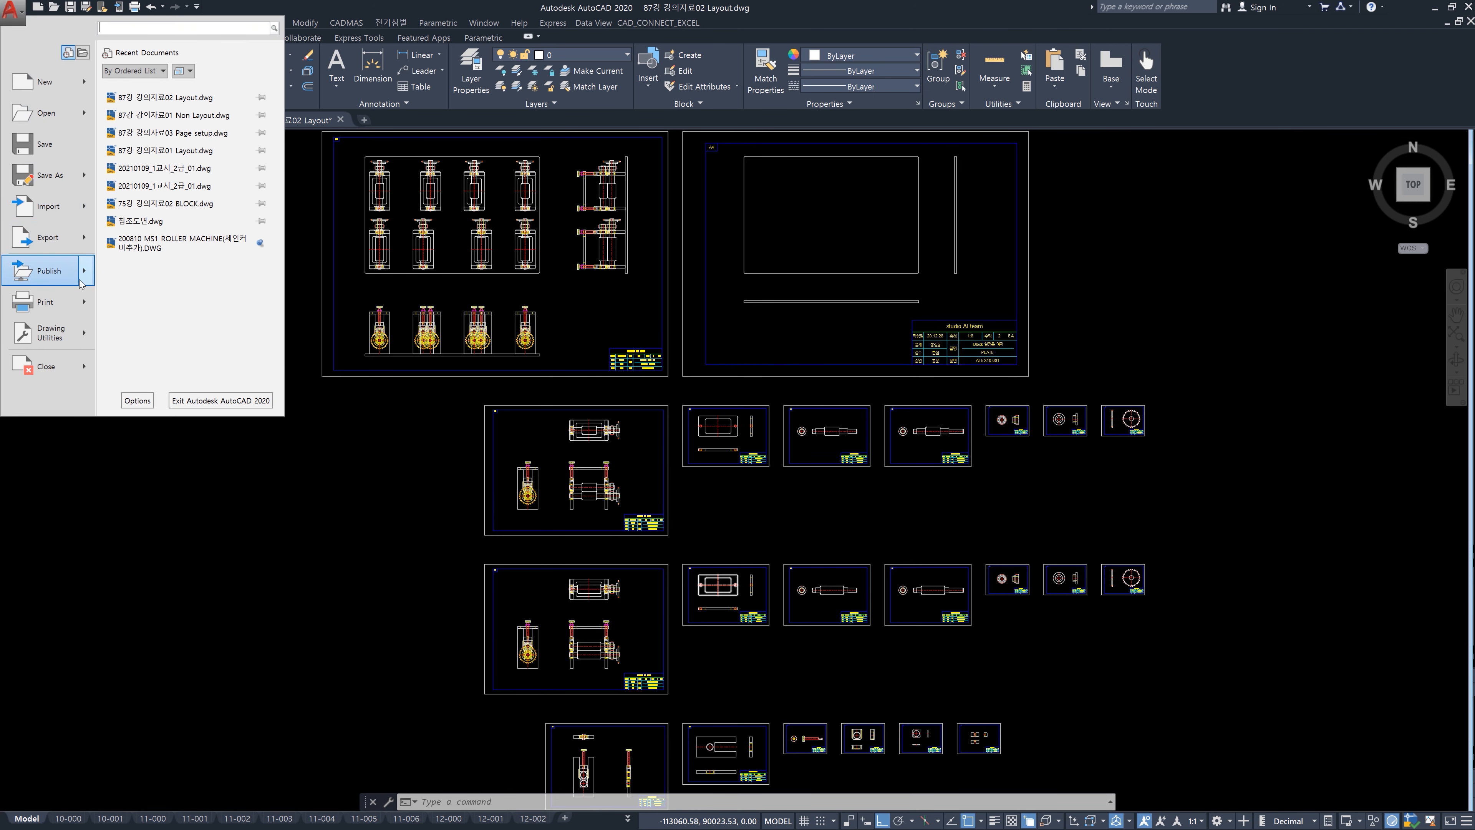
pyautogui.moveTo(85, 307)
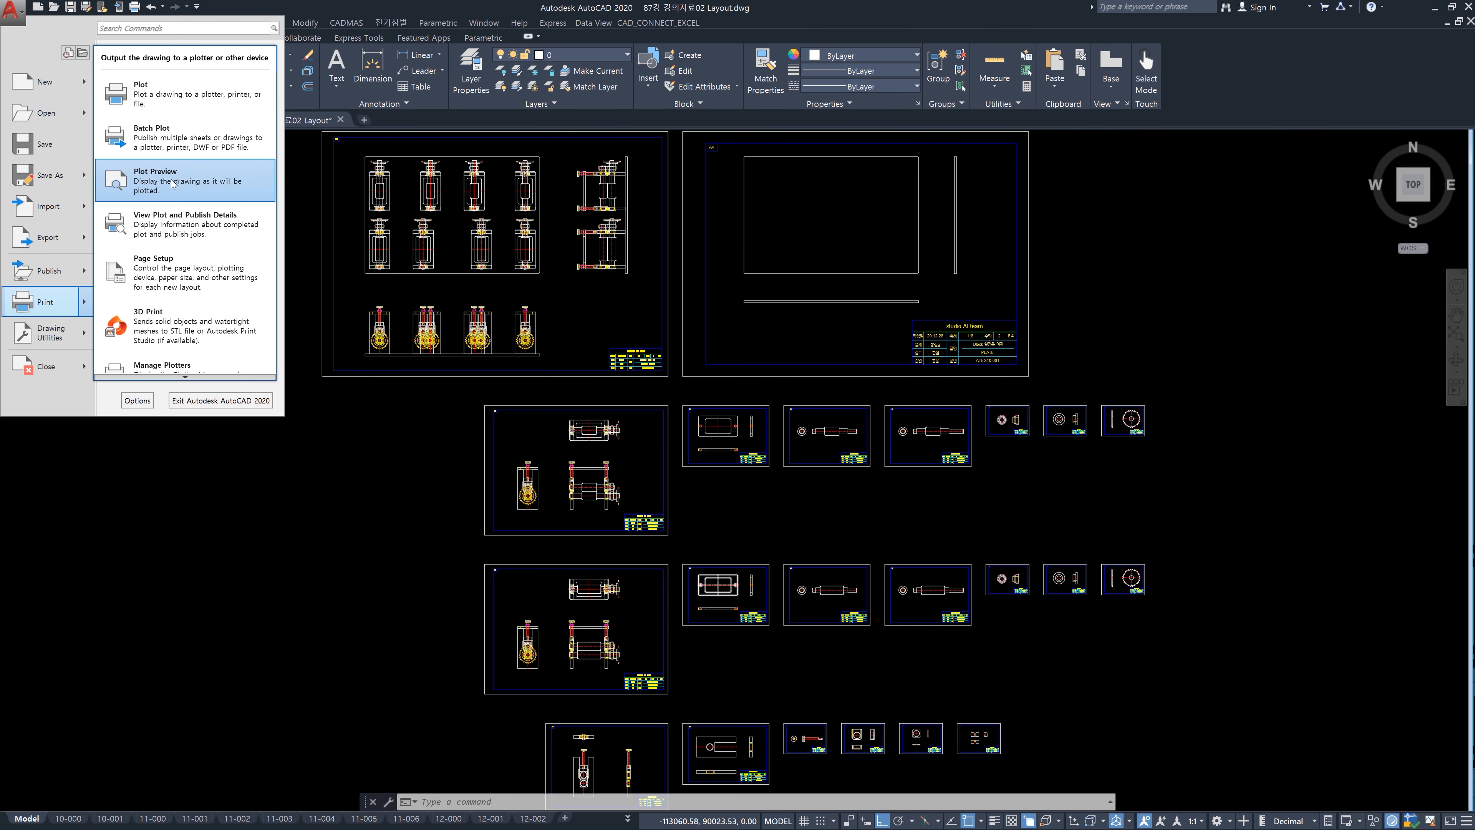
pyautogui.click(178, 152)
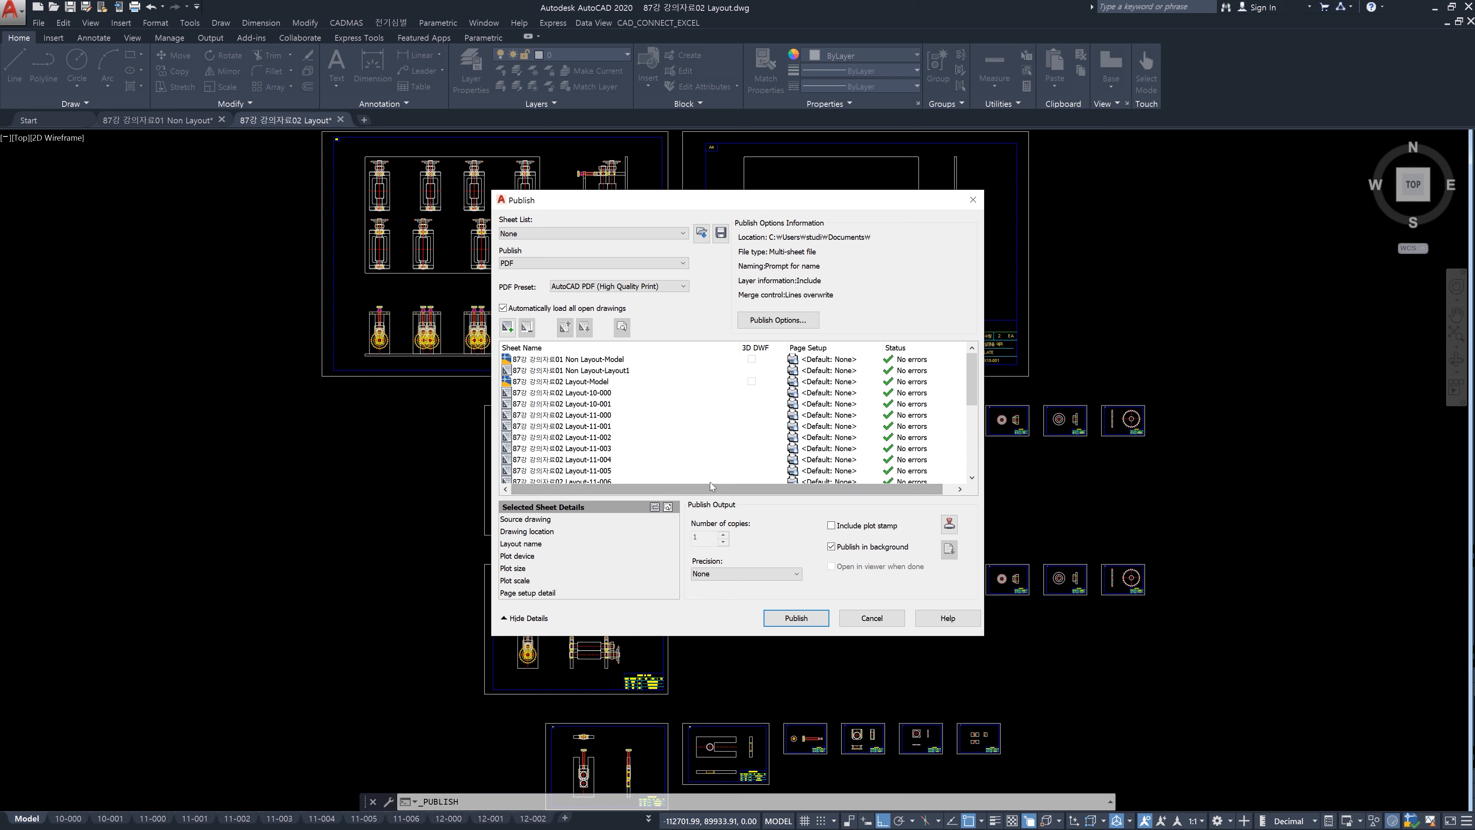
pyautogui.click(598, 361)
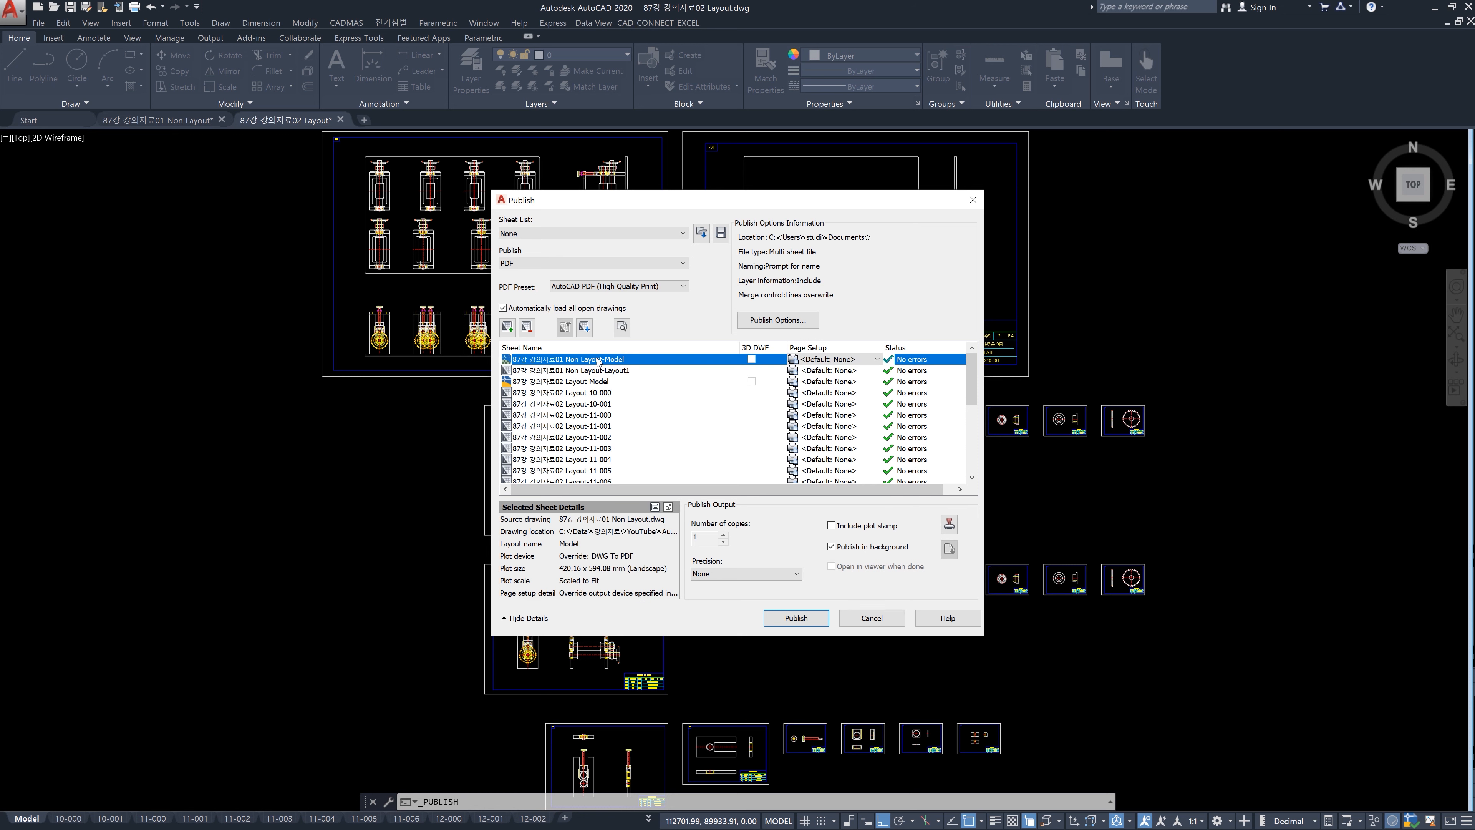
pyautogui.press('Delete')
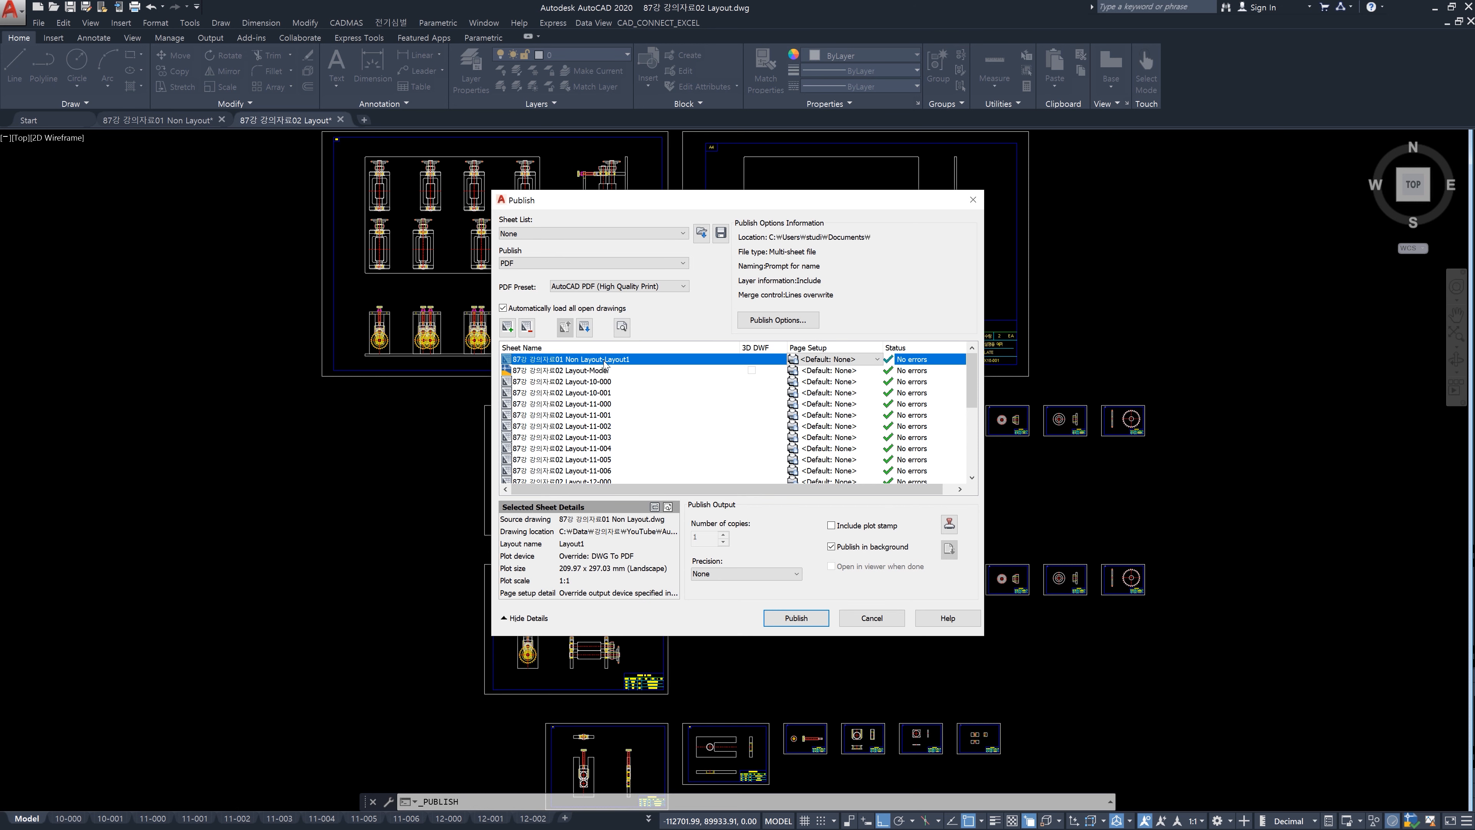
pyautogui.press('Delete')
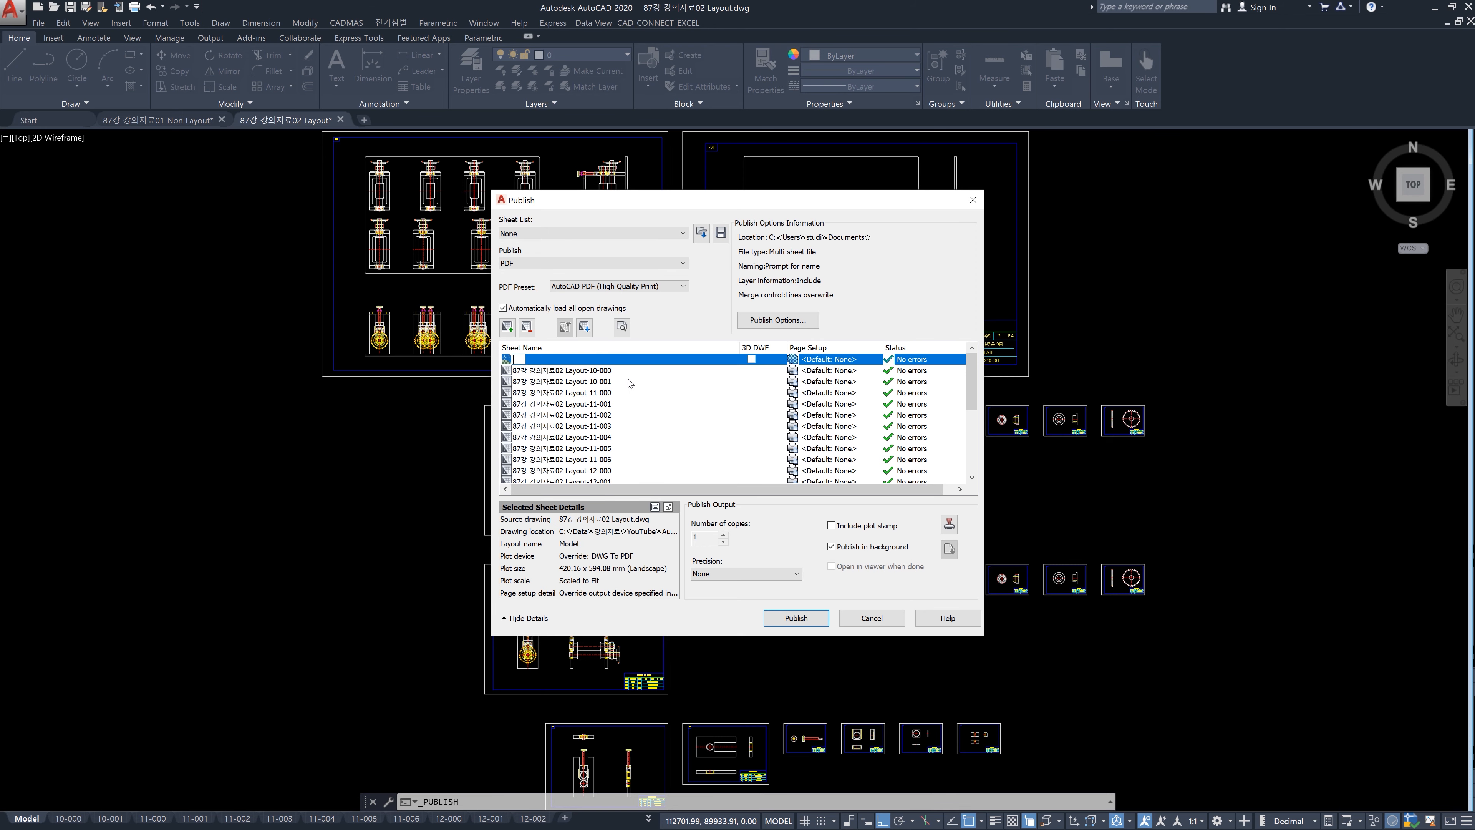
pyautogui.click(587, 381)
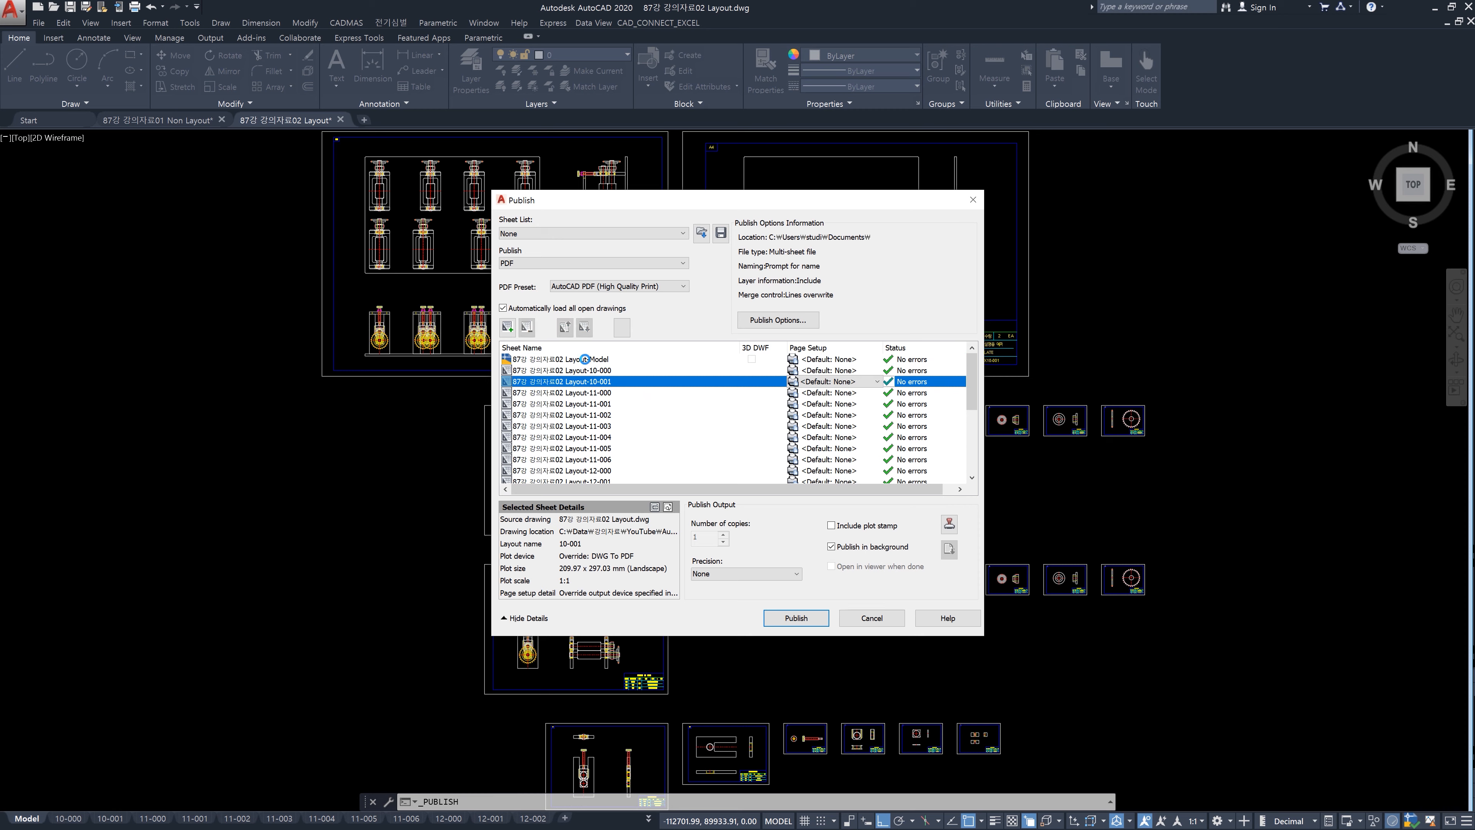
pyautogui.click(581, 359)
pyautogui.press('Delete')
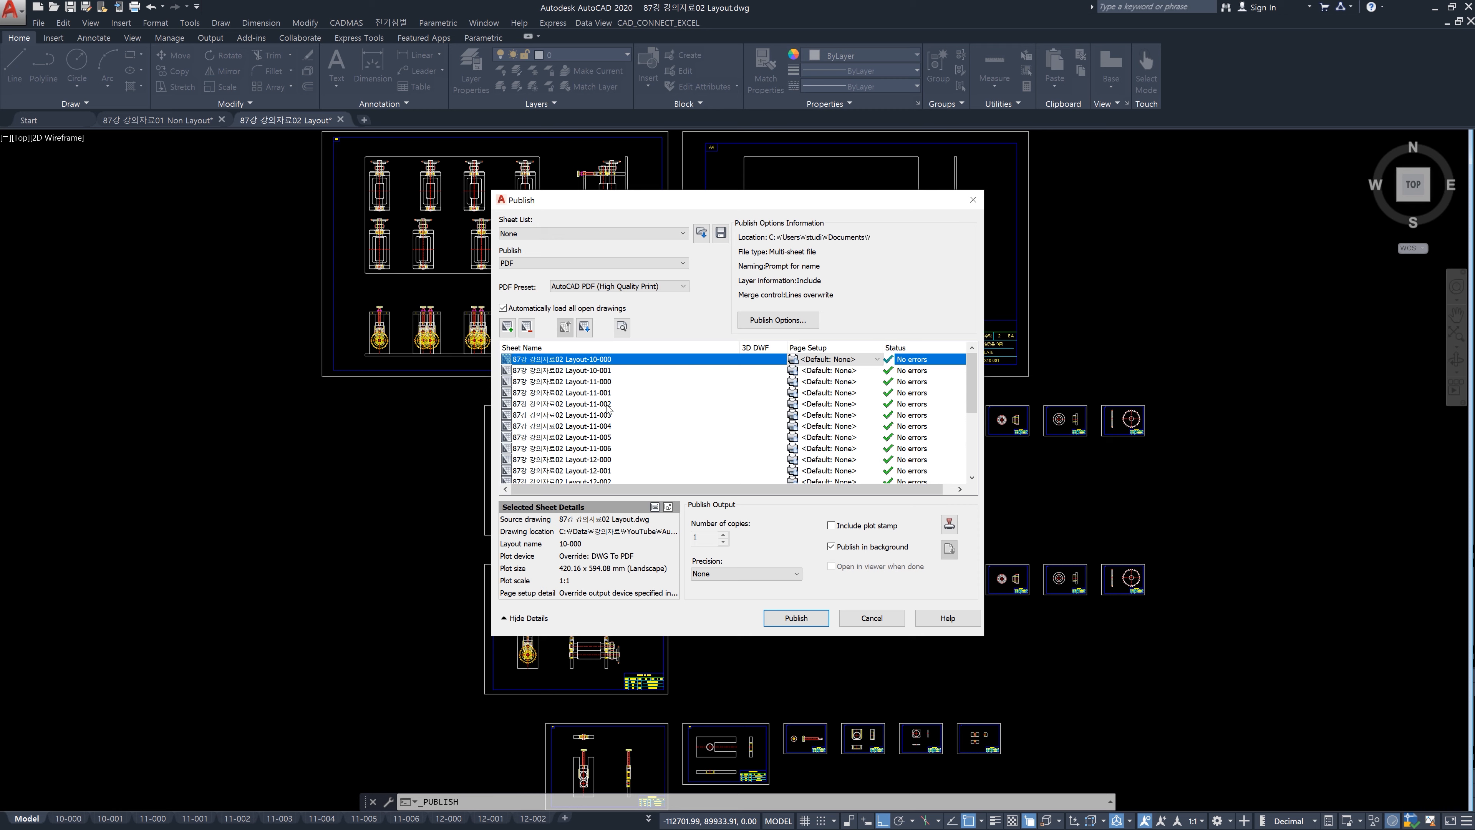
# - Remove the 11-002 sheet from the list and publish the remaining sheets to PDF without saving the sheet list
pyautogui.click(584, 405)
pyautogui.press('Delete')
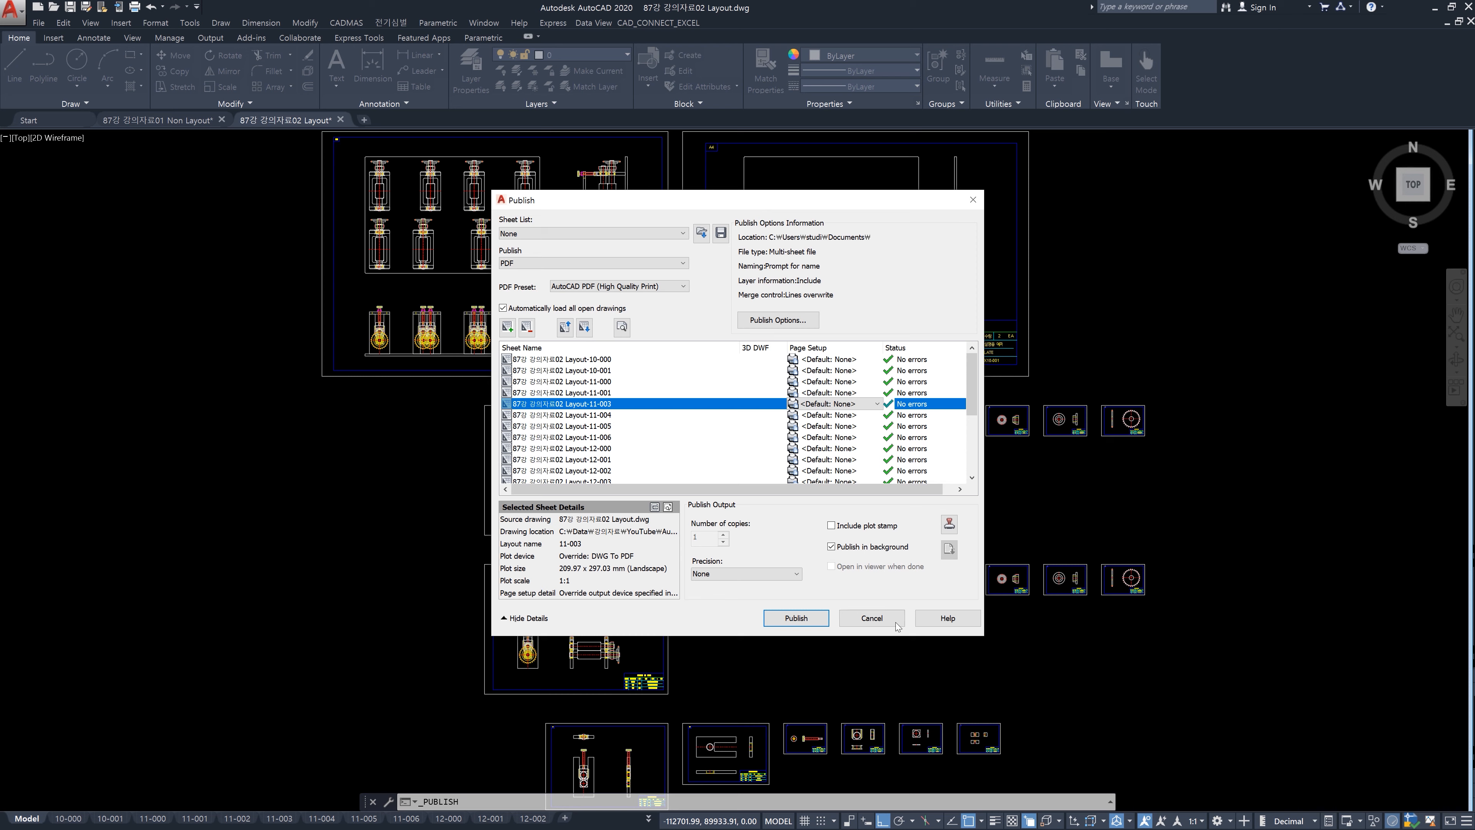
pyautogui.click(811, 621)
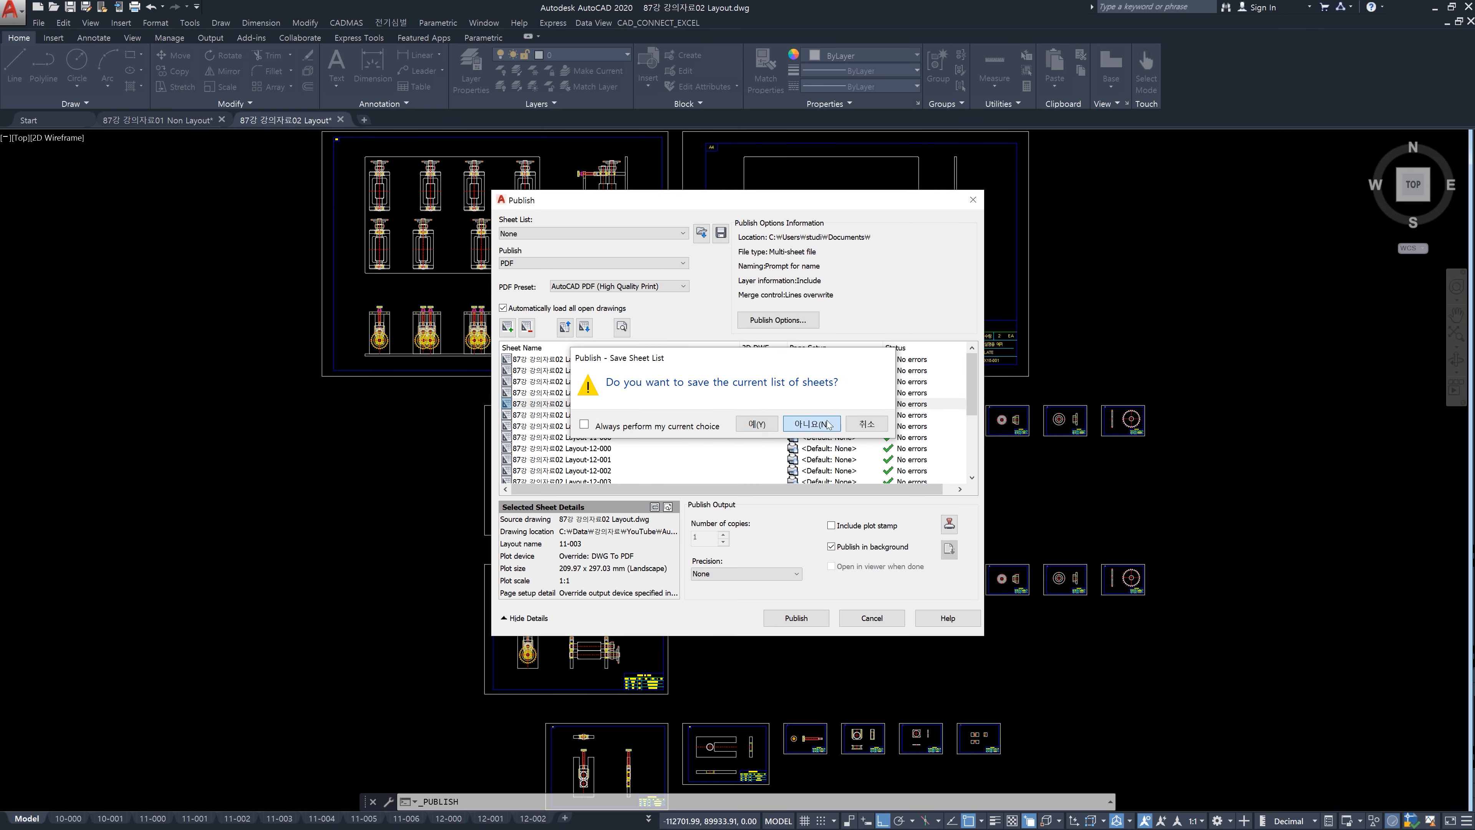
pyautogui.click(811, 423)
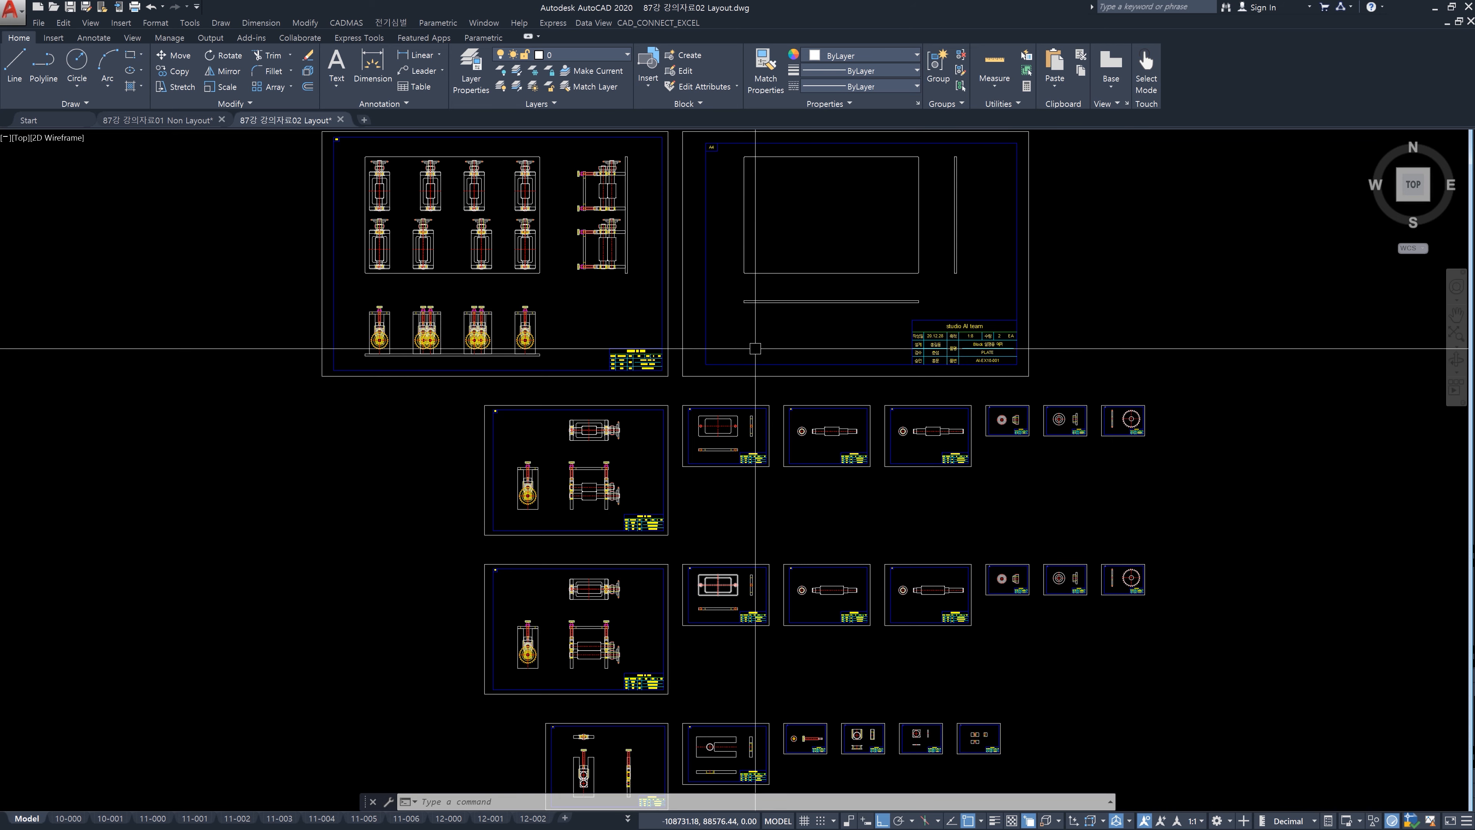
# - View the roller assembly in layout 10-000 and return to model space
pyautogui.click(67, 818)
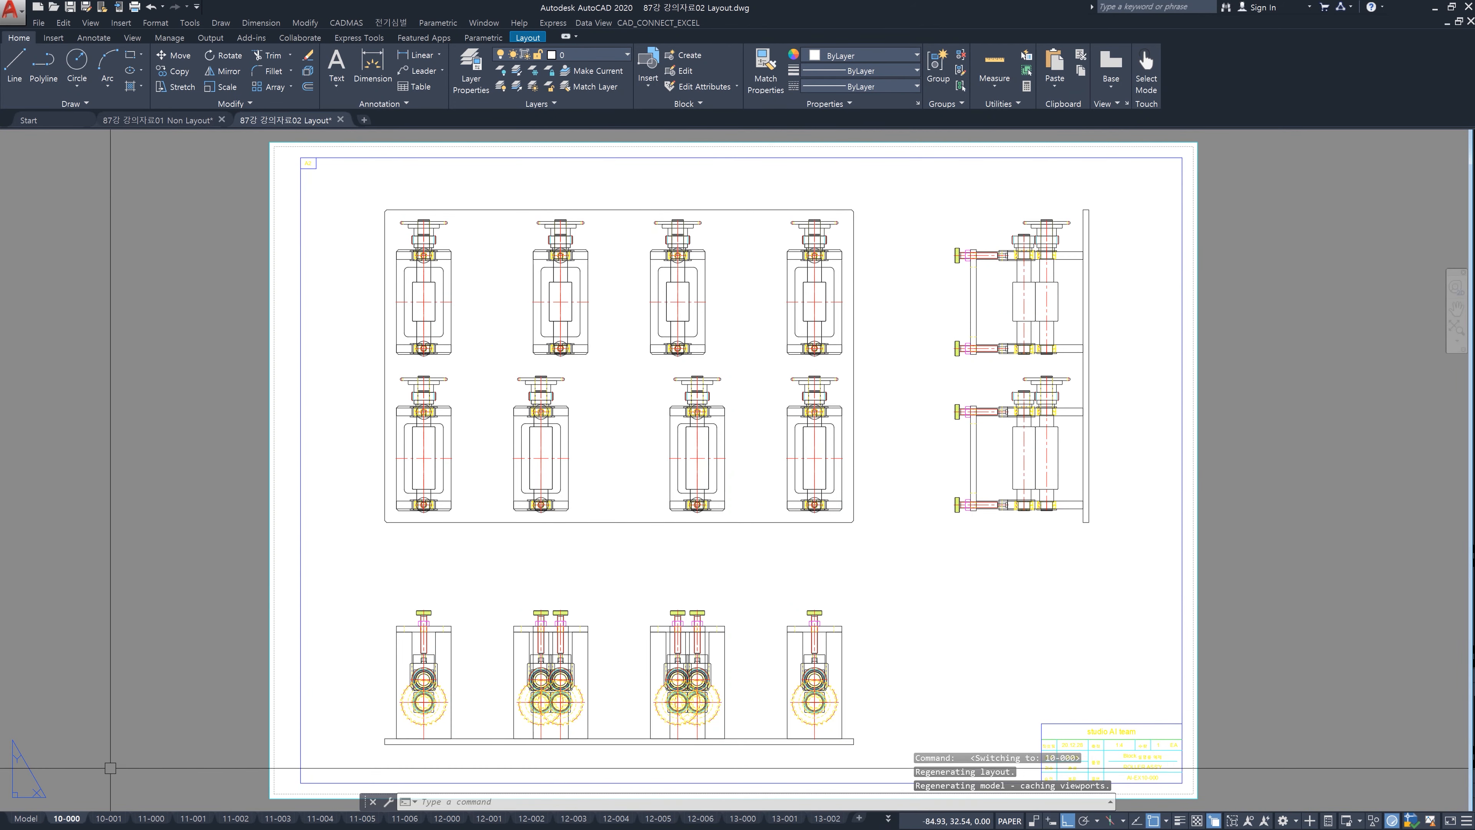
pyautogui.click(27, 818)
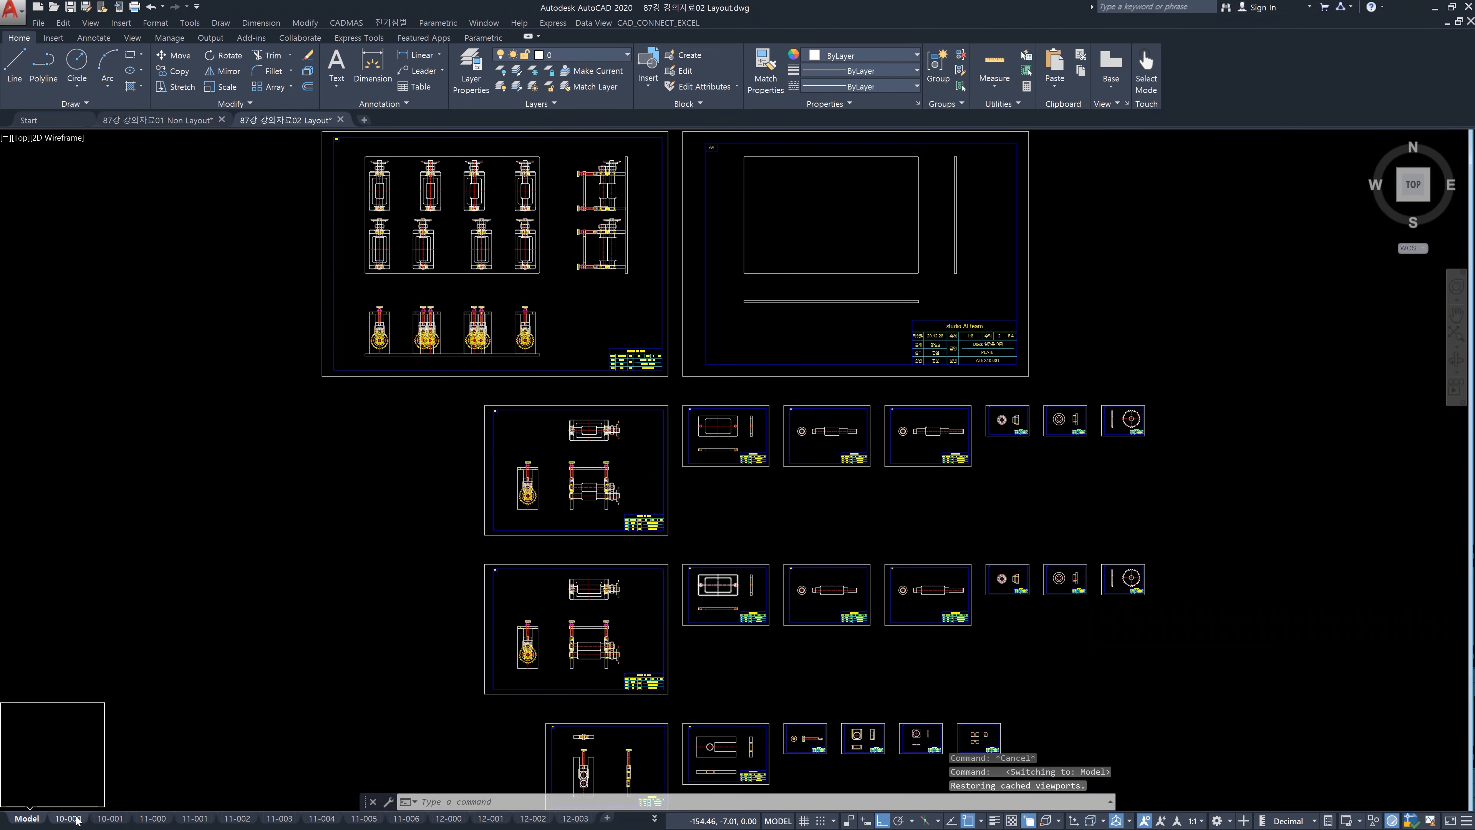
# - Open layout 10-000 and review its page setup's plotter, paper size and plot area without changing anything
pyautogui.click(77, 819)
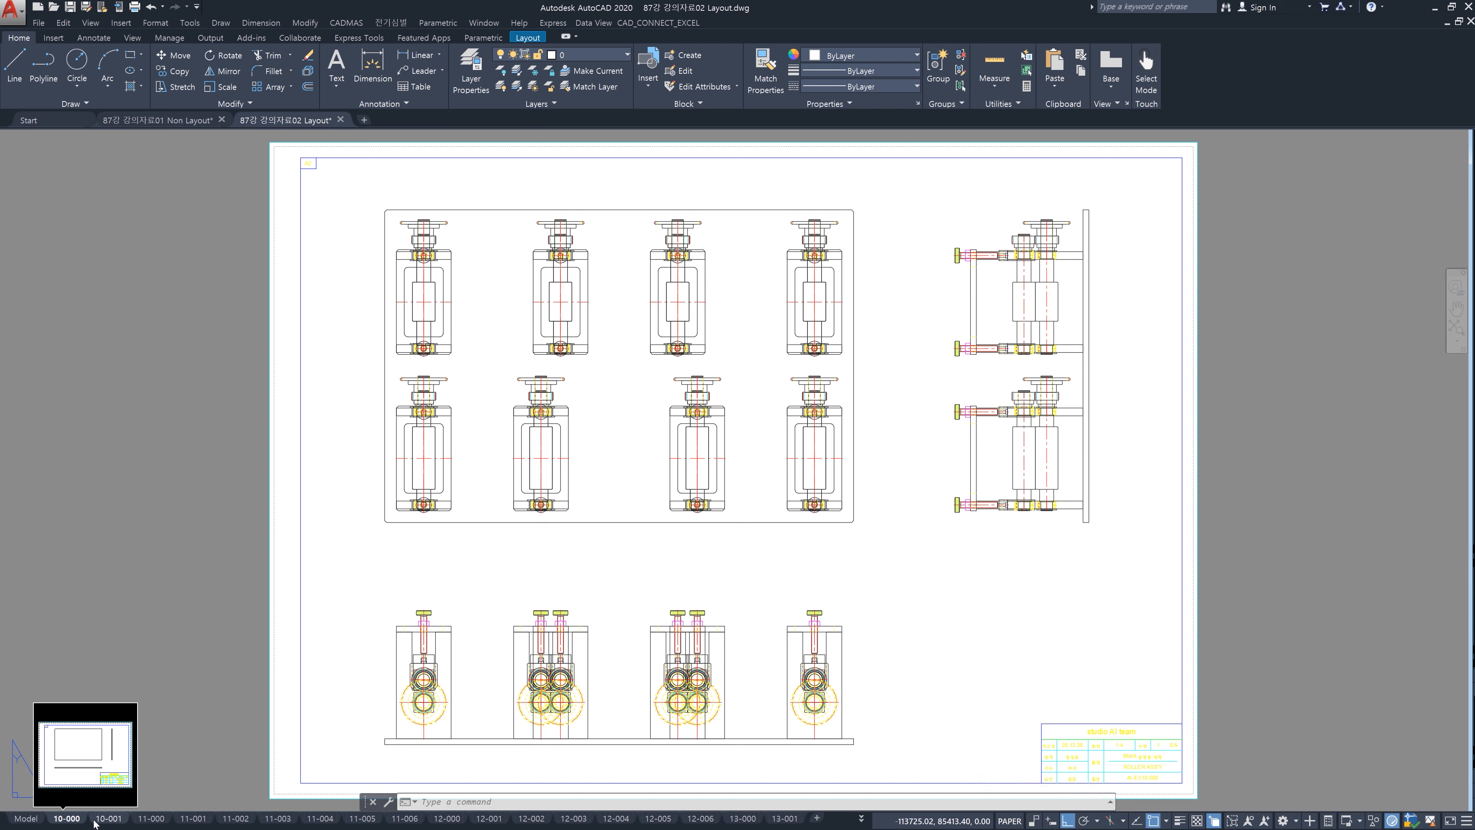
pyautogui.write('pagesetup')
pyautogui.press('Return')
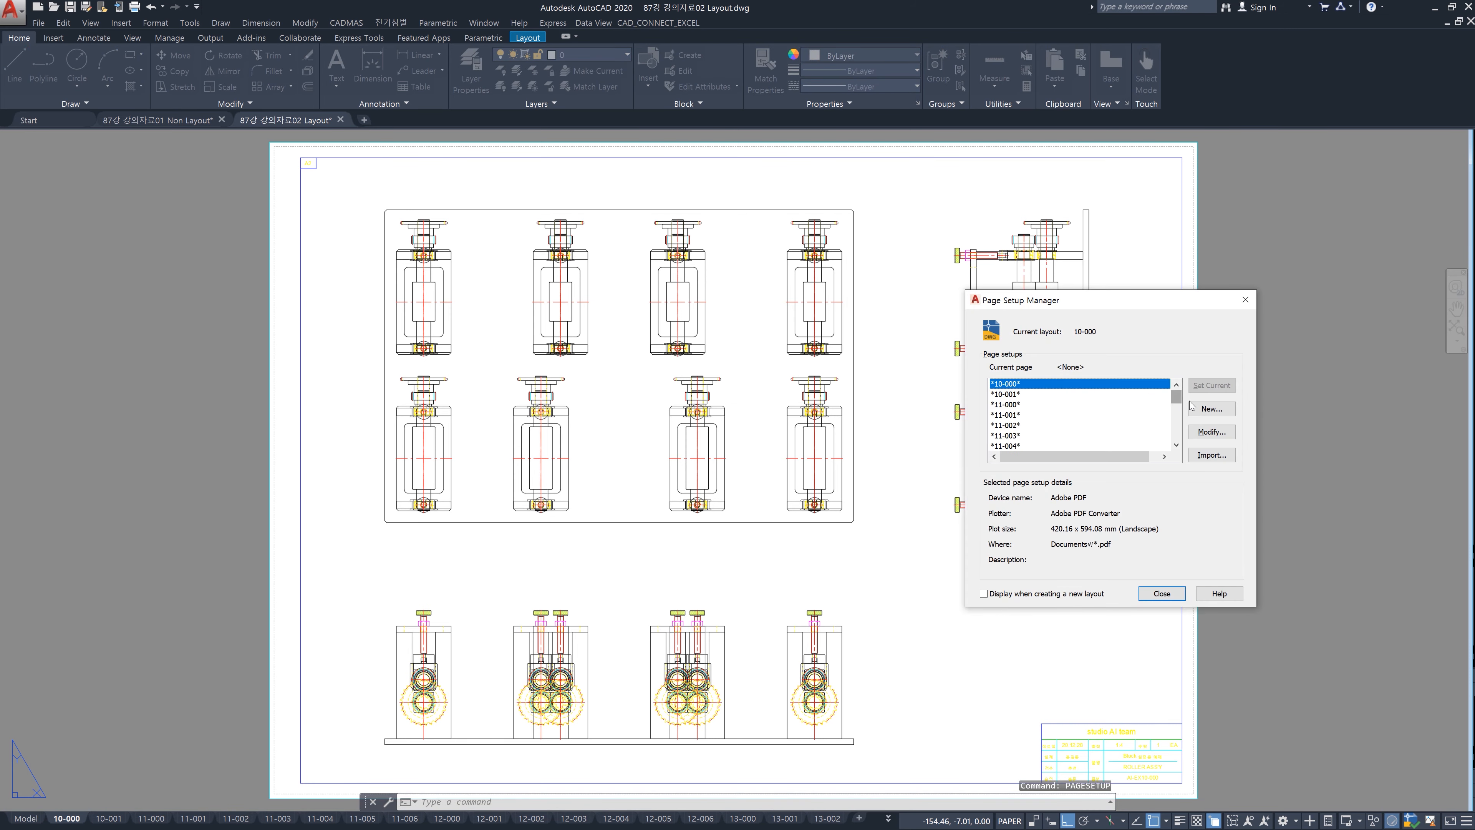
pyautogui.click(1215, 434)
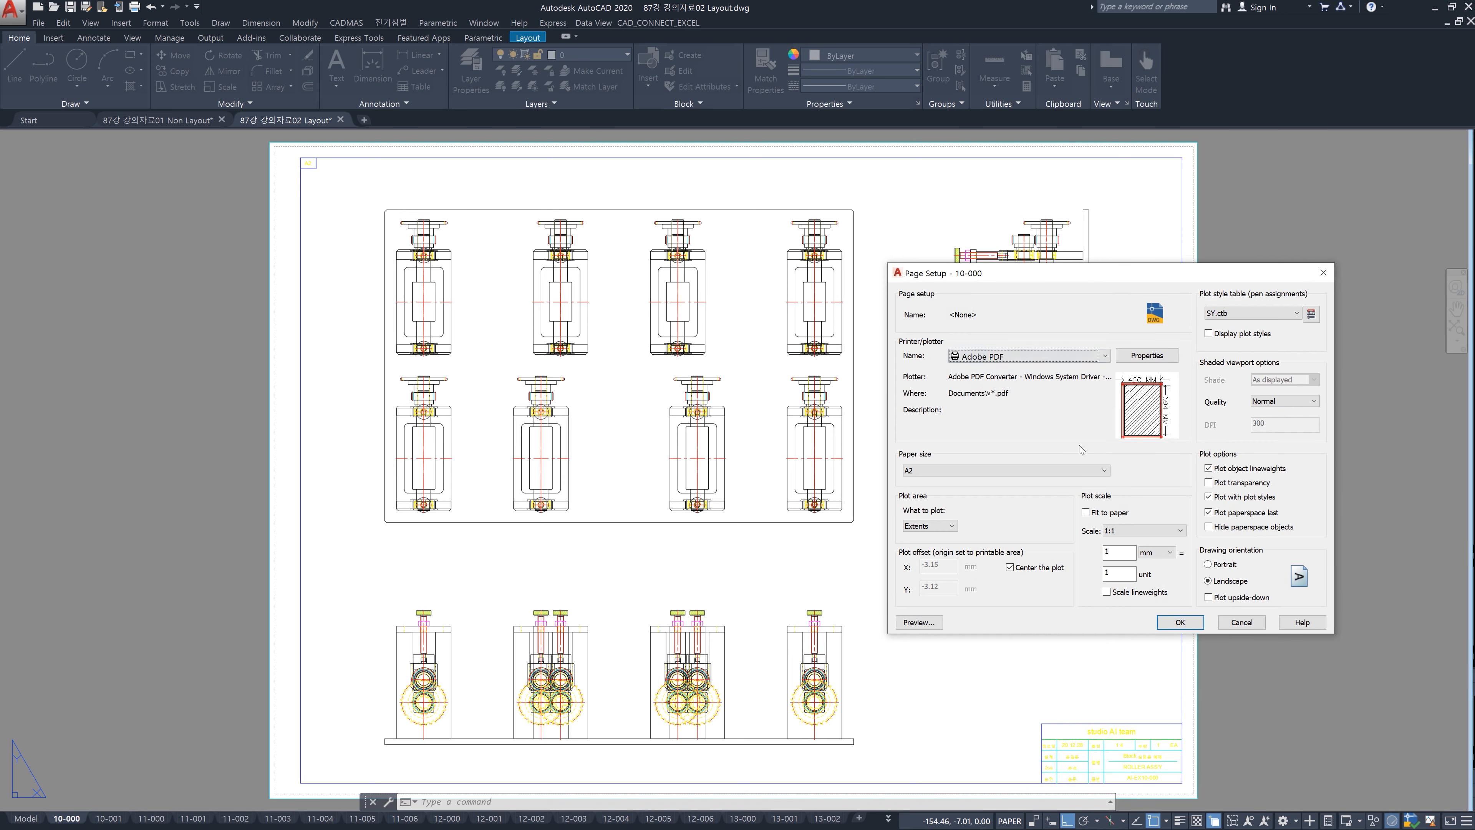
pyautogui.click(1236, 623)
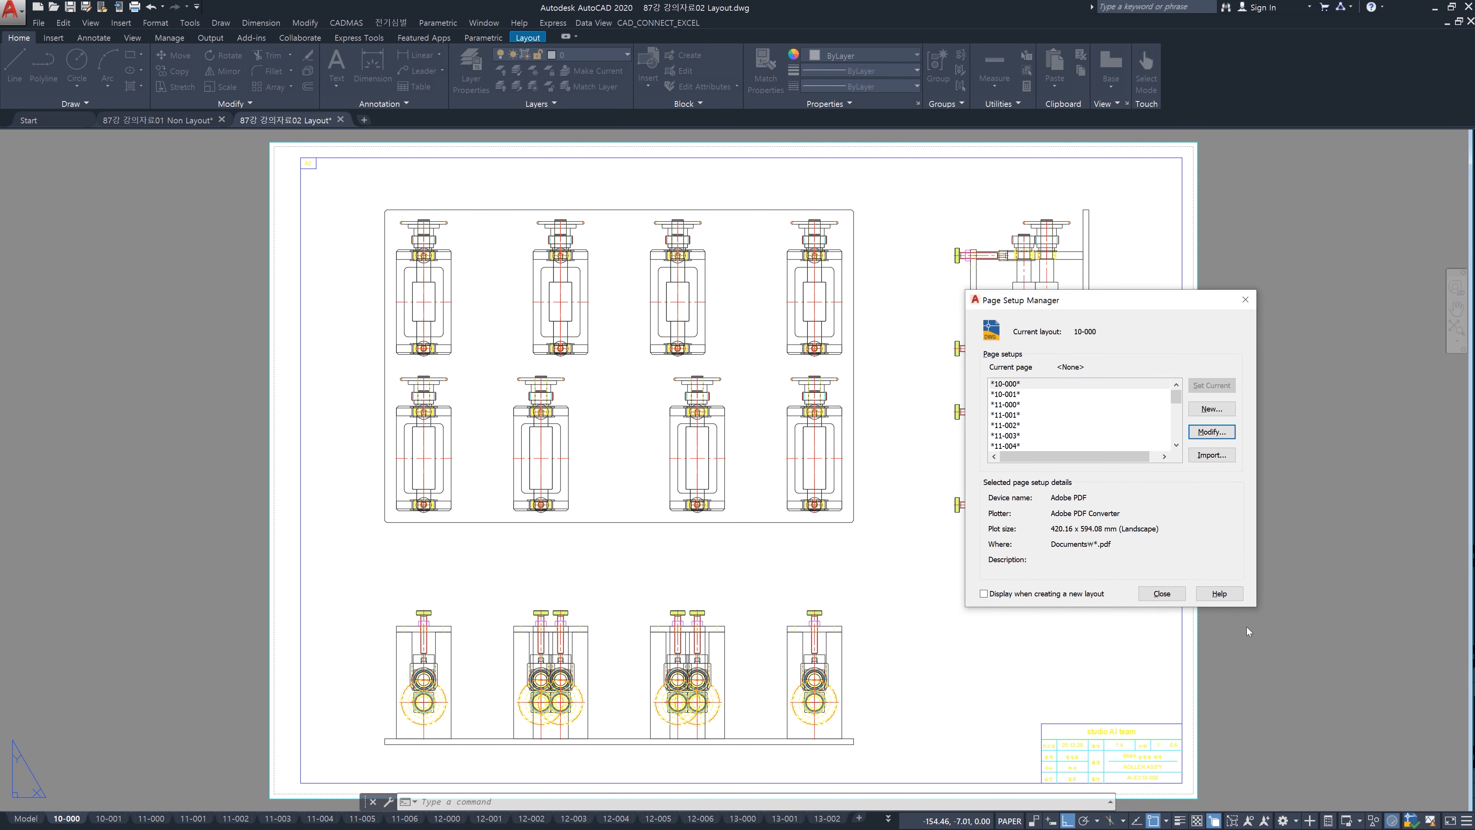
pyautogui.click(1162, 593)
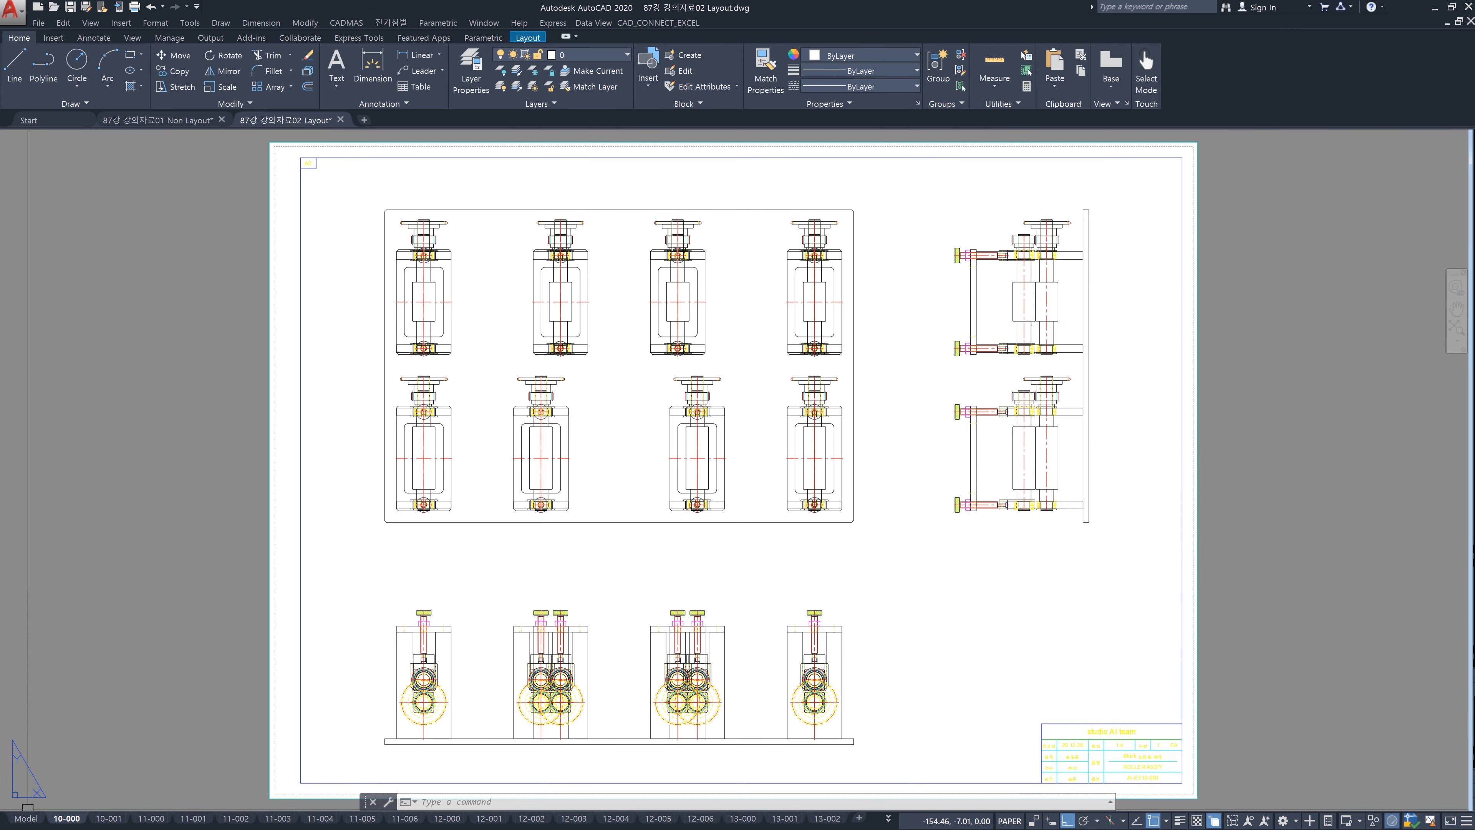
# - Compare the 01 Non Layout drawing with layout 10-000 of the 02 Layout drawing and return to model space
pyautogui.click(176, 121)
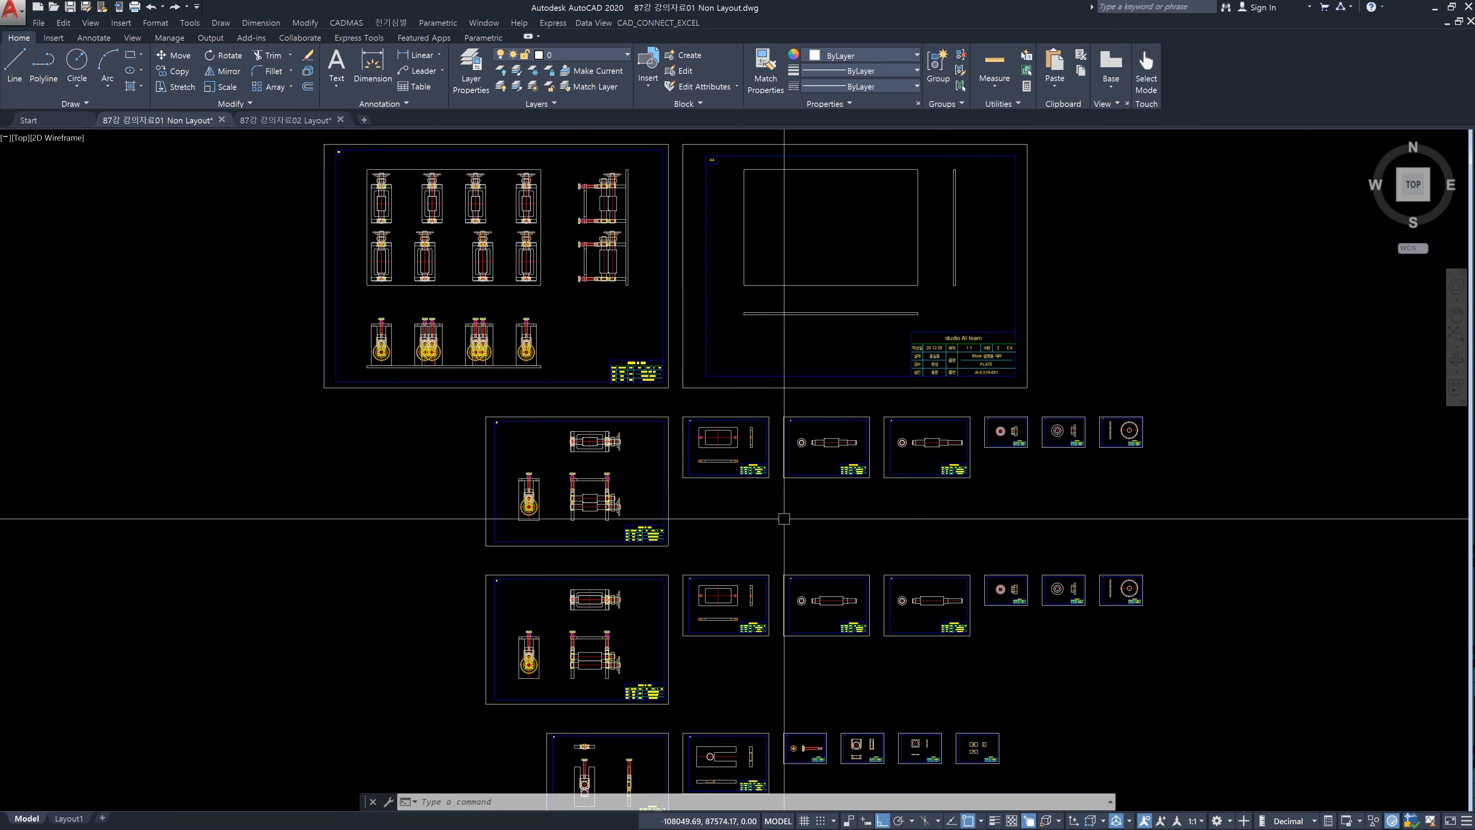
pyautogui.click(285, 120)
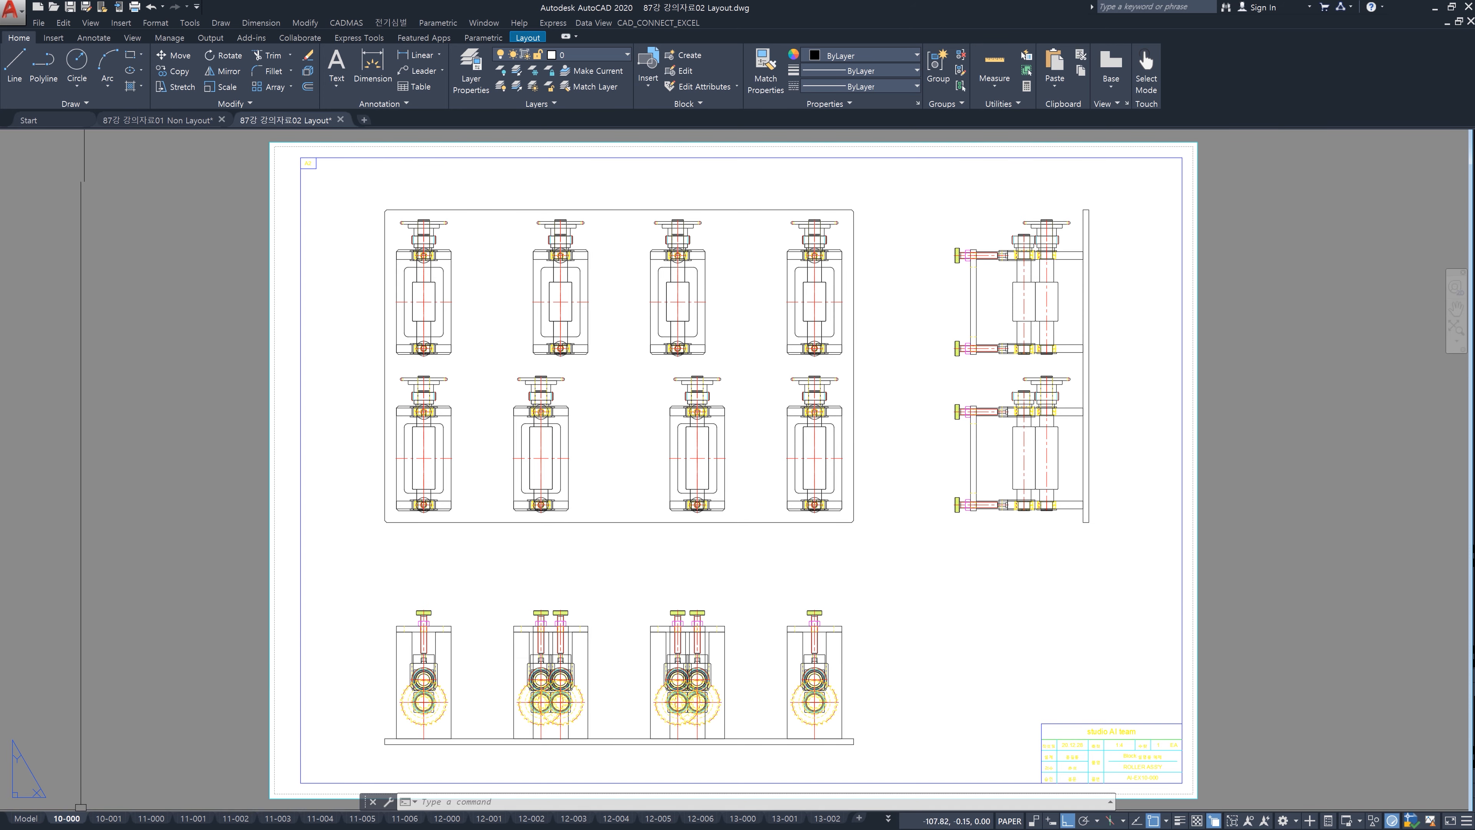
pyautogui.click(38, 822)
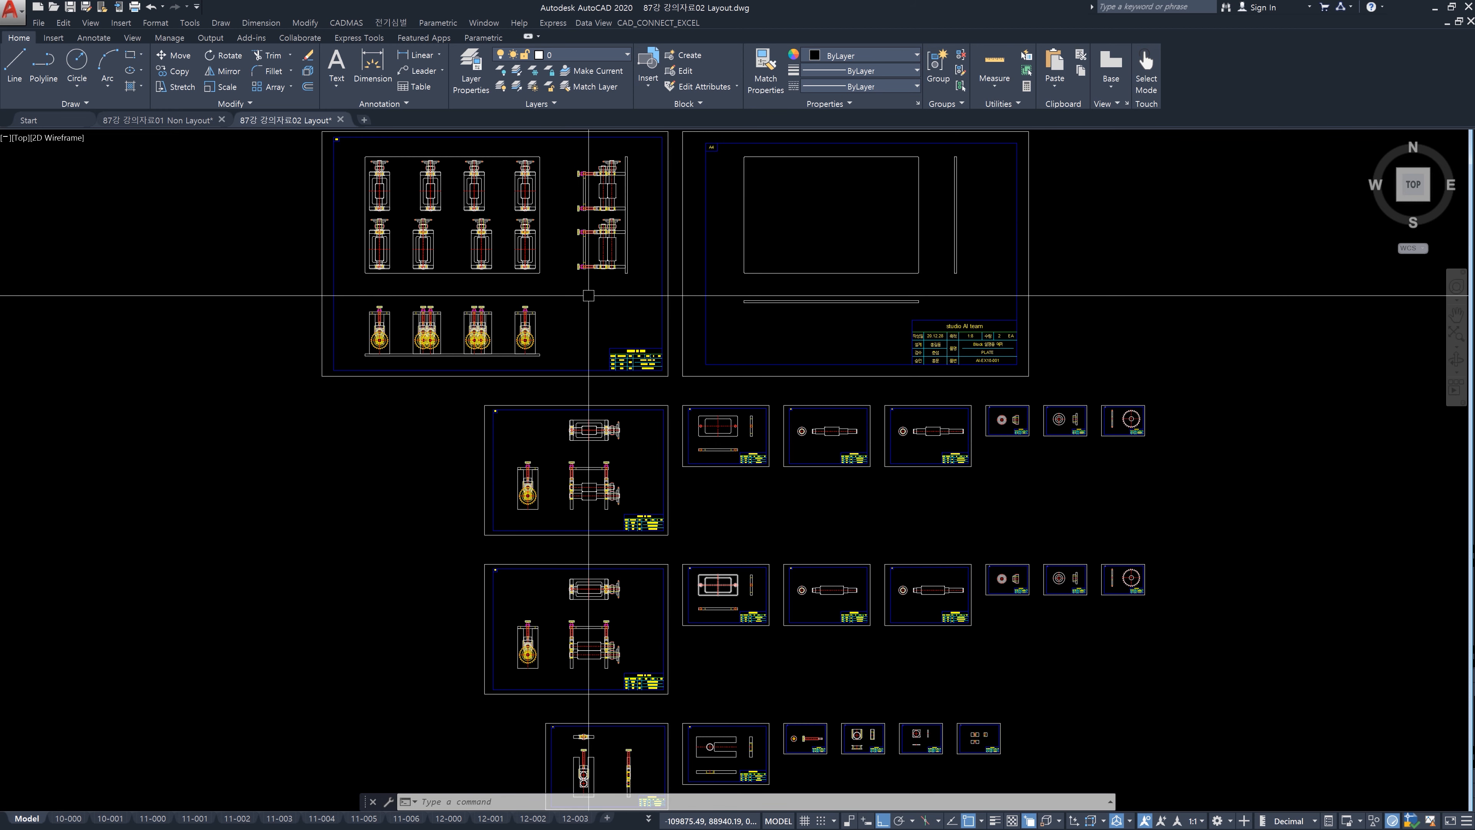
pyautogui.hotkey('ctrl', 'z')
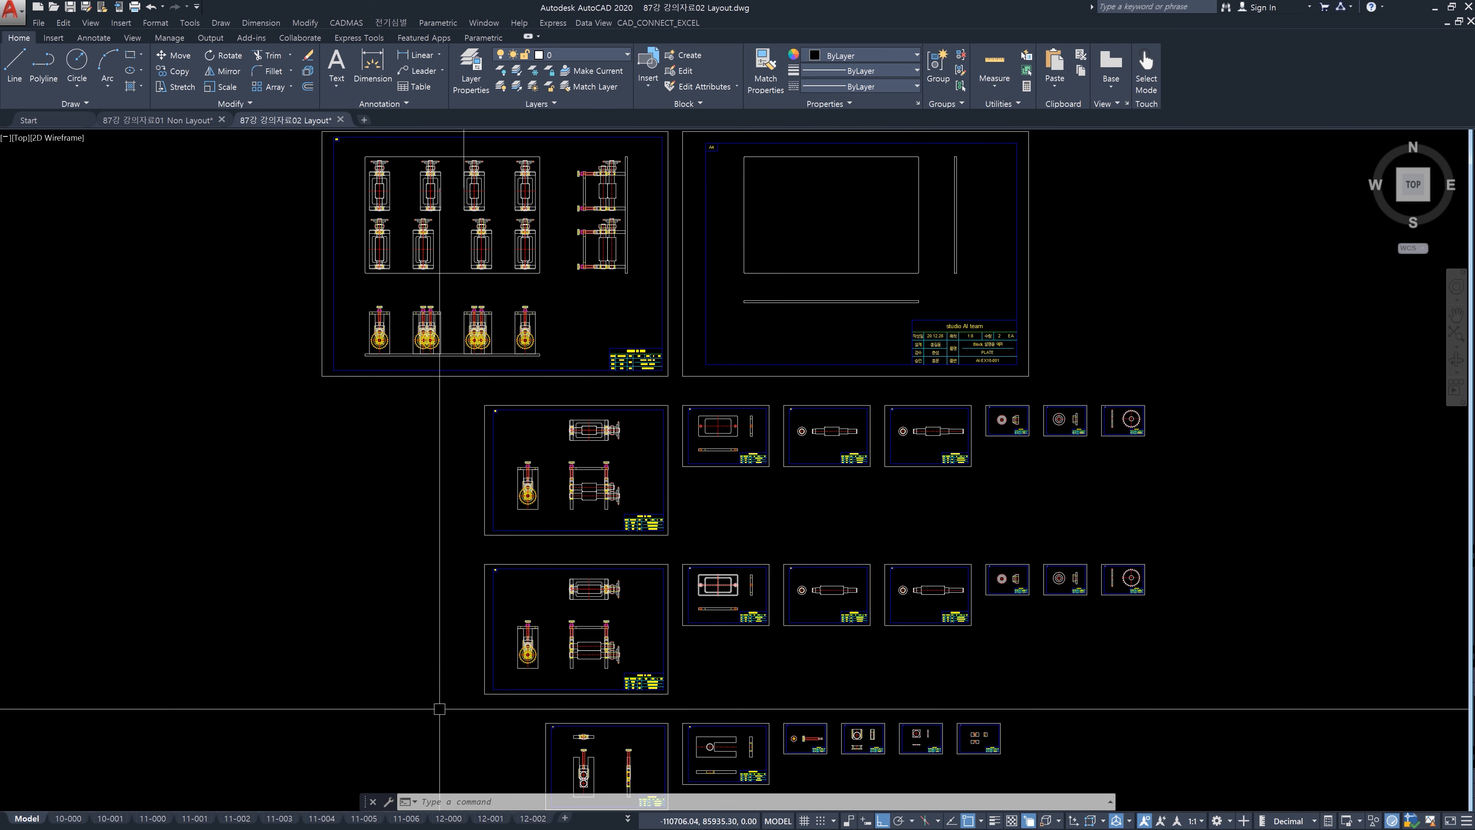
# - Switch to the 01 Non Layout drawing and check its Model page setup in the Page Setup Manager
pyautogui.click(164, 120)
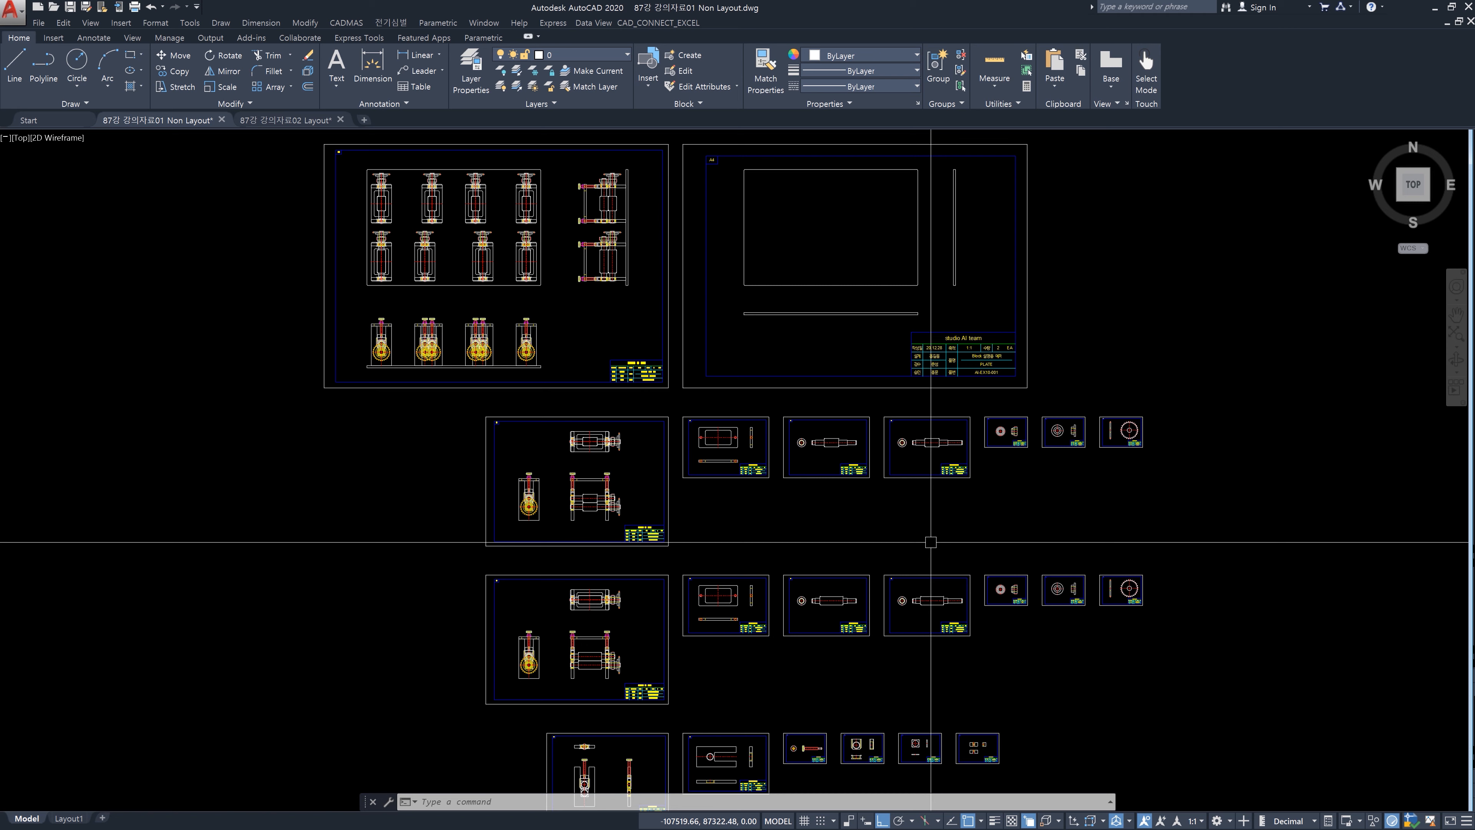
pyautogui.write('page')
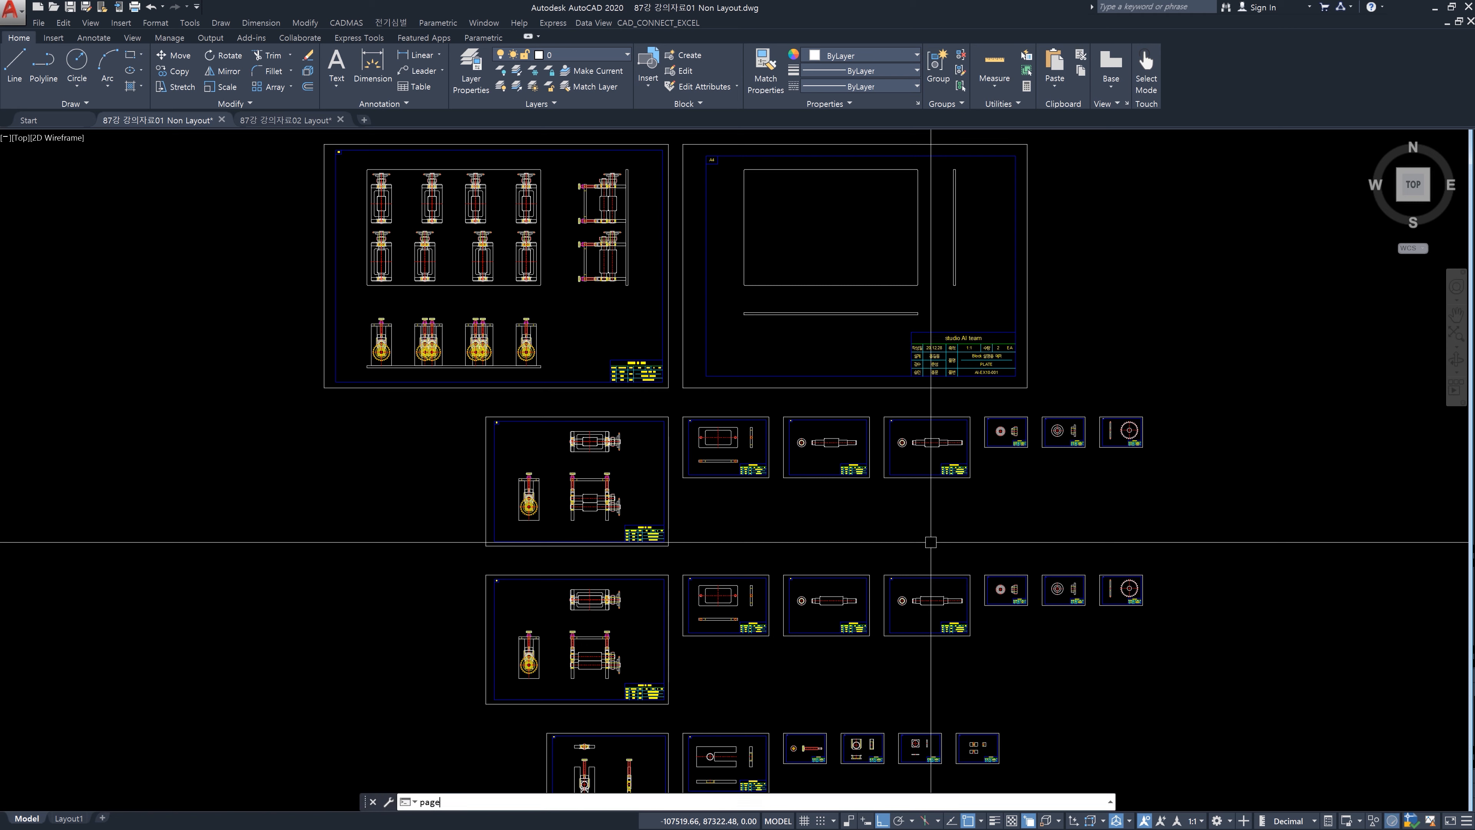
pyautogui.write('setup')
pyautogui.press('Return')
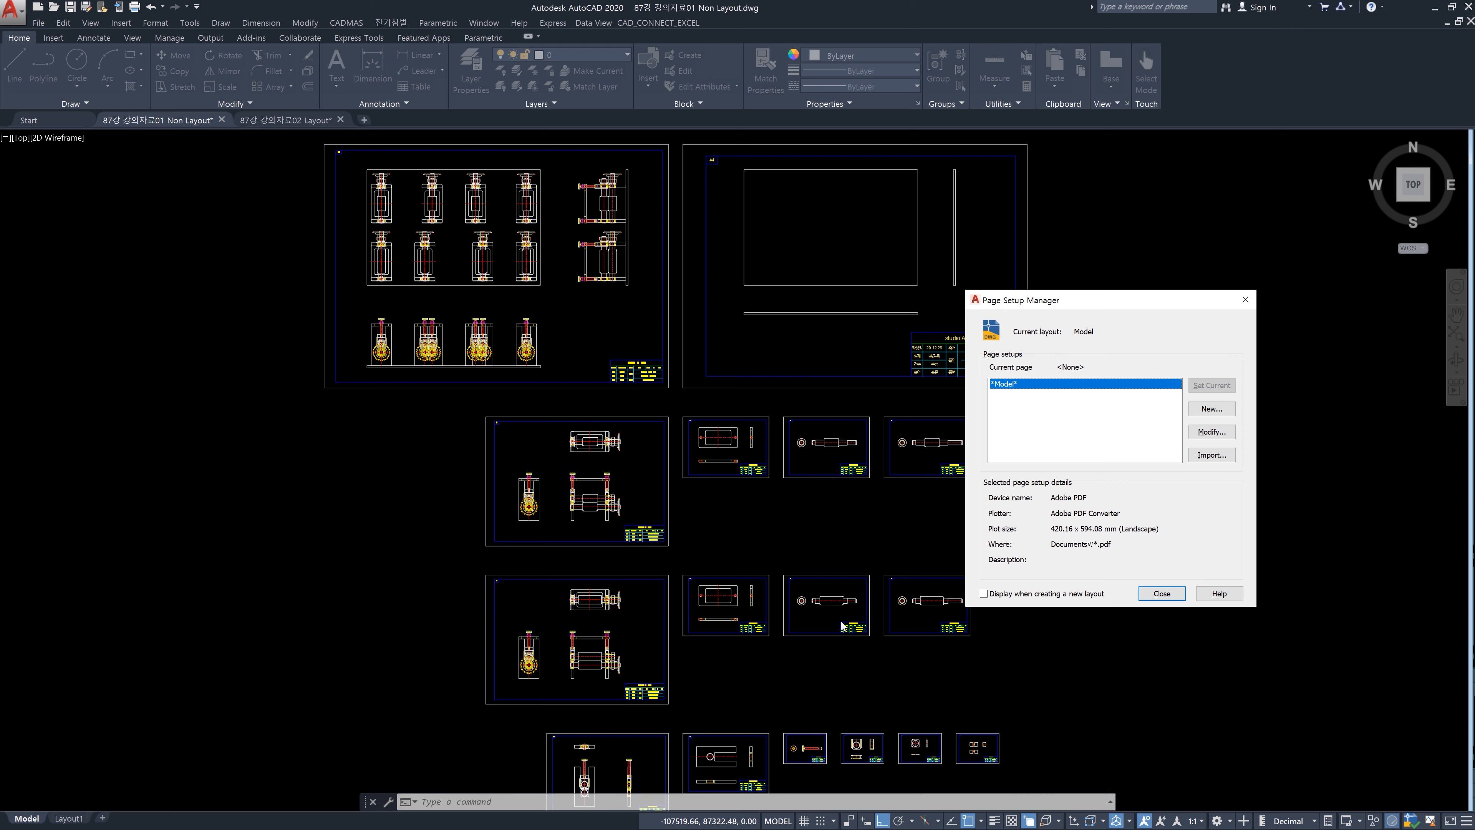
pyautogui.click(1168, 598)
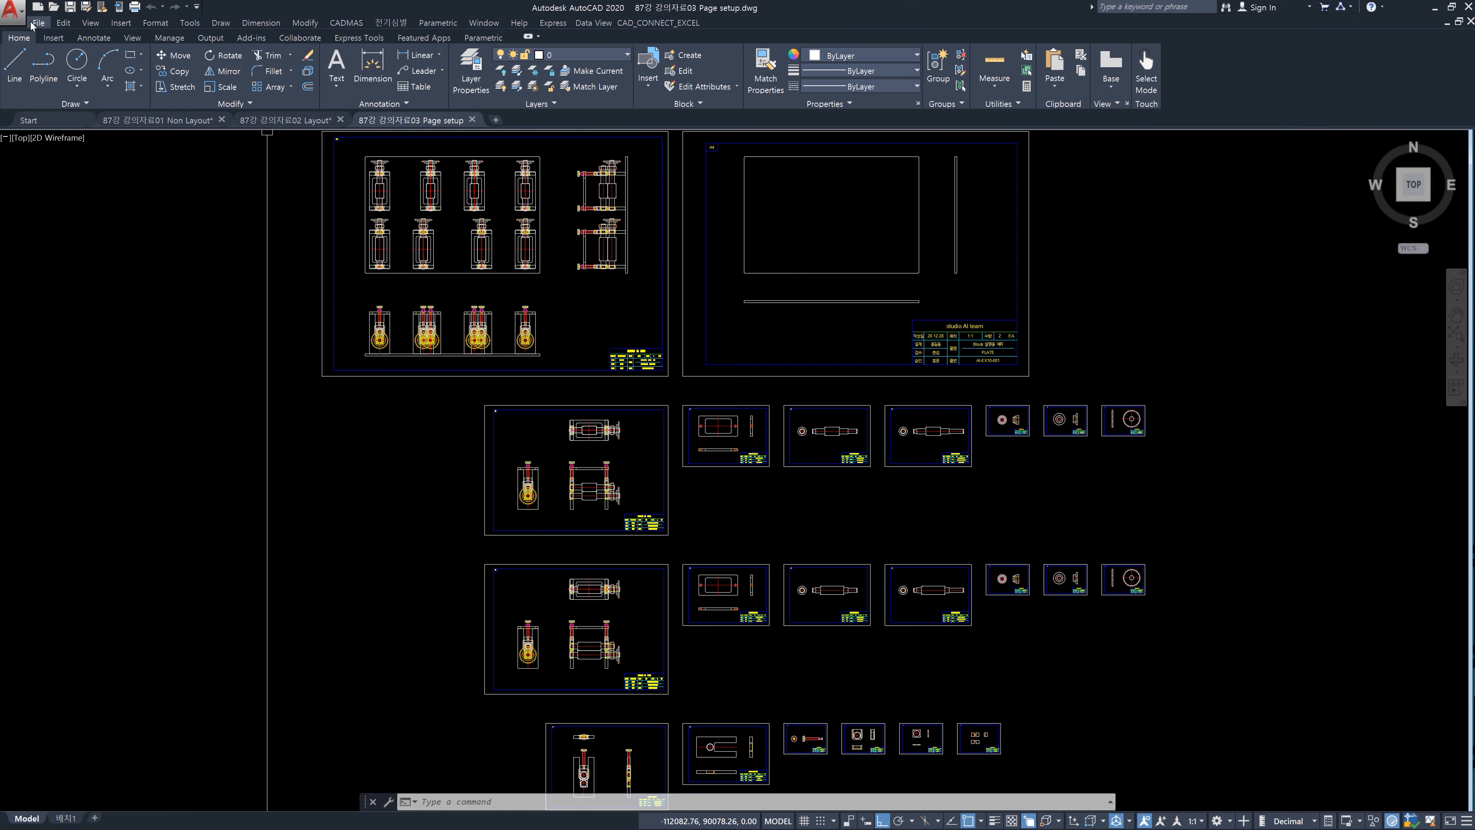
# - Start a Batch Plot, examine the details of 02 Layout sheets 10-000 through 11-002, and cancel without saving the sheet list
pyautogui.click(12, 10)
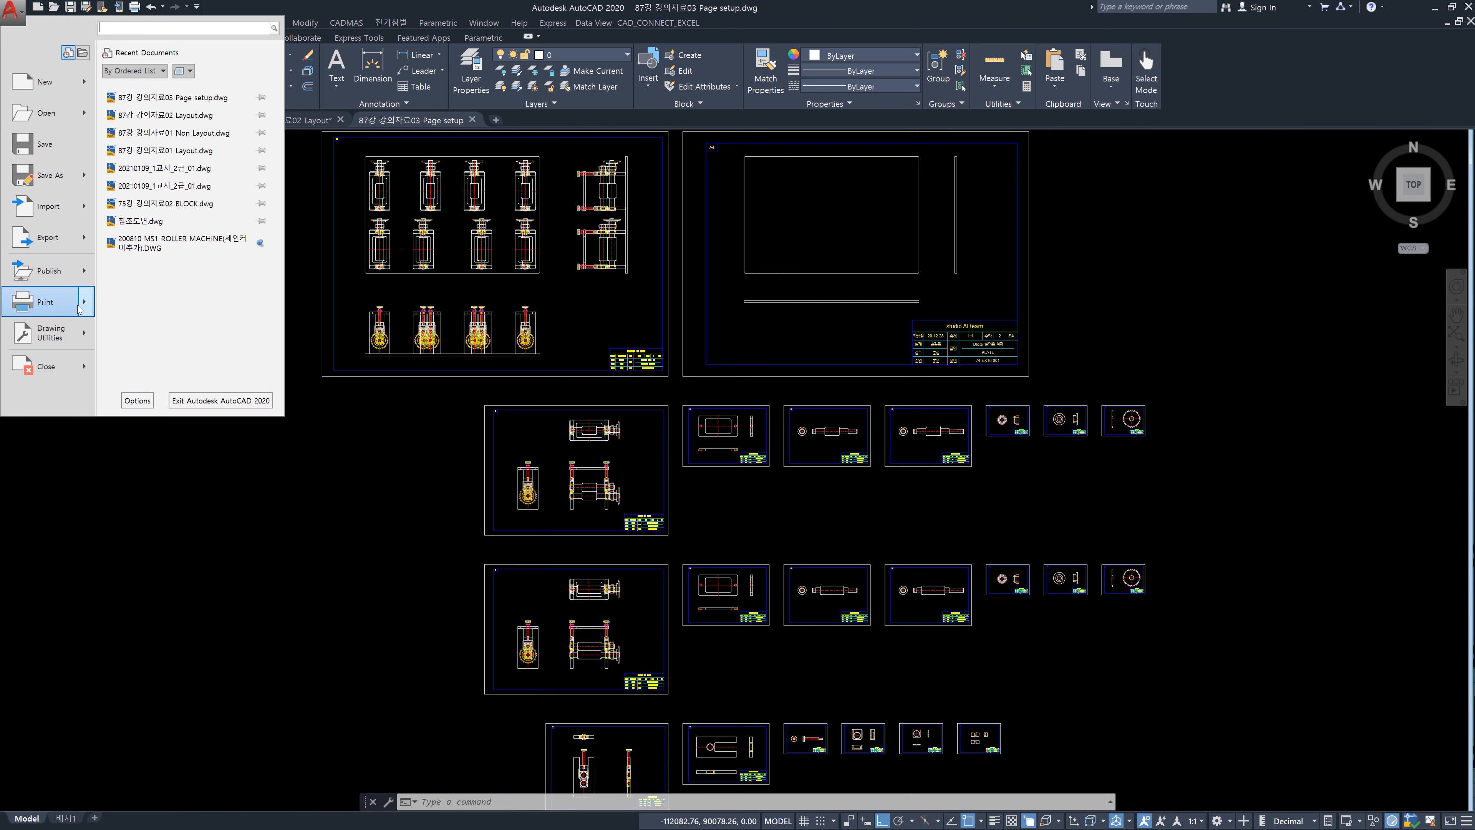
pyautogui.moveTo(88, 304)
pyautogui.click(159, 151)
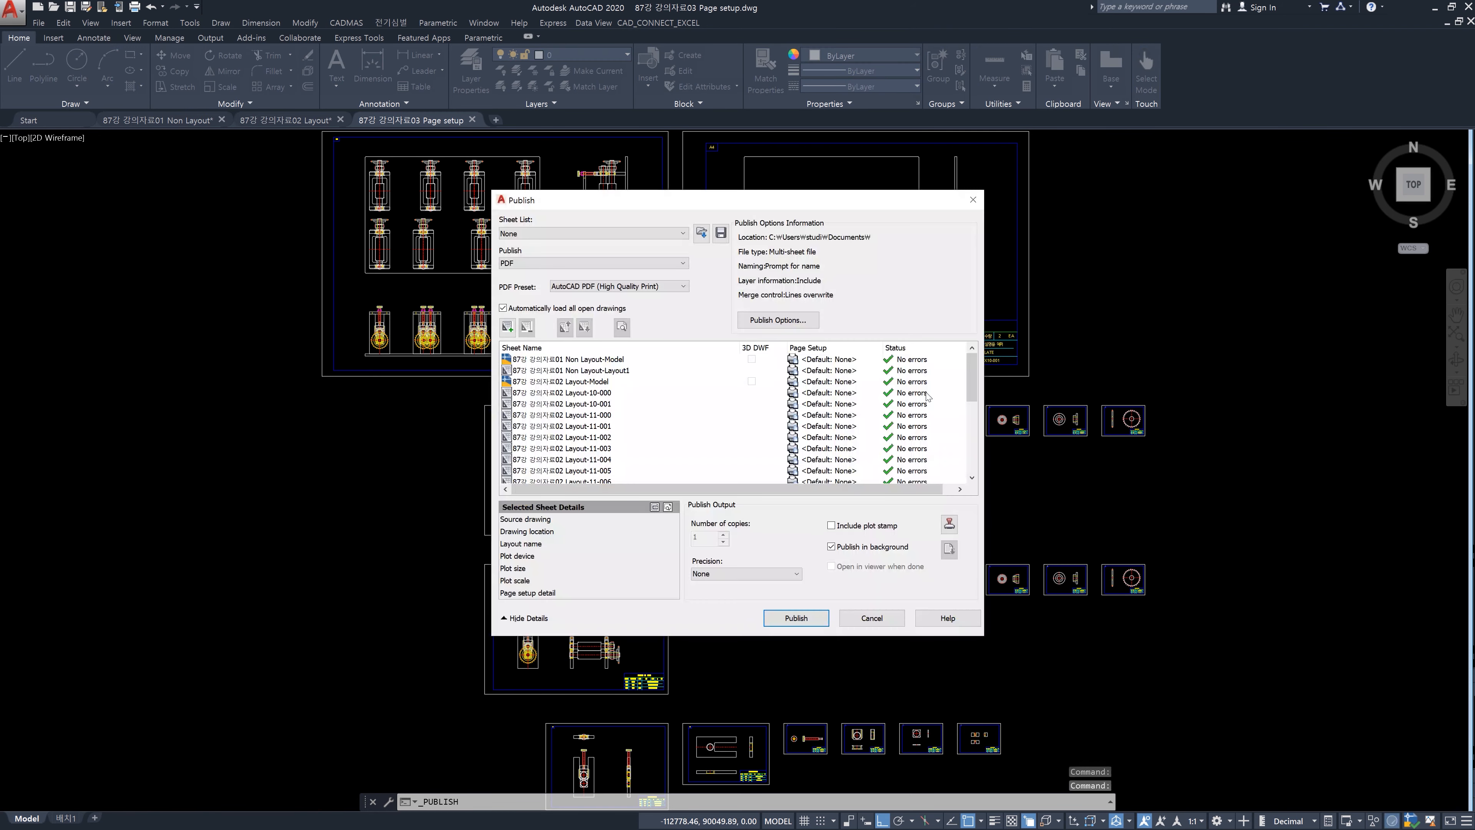
pyautogui.click(600, 395)
pyautogui.click(600, 406)
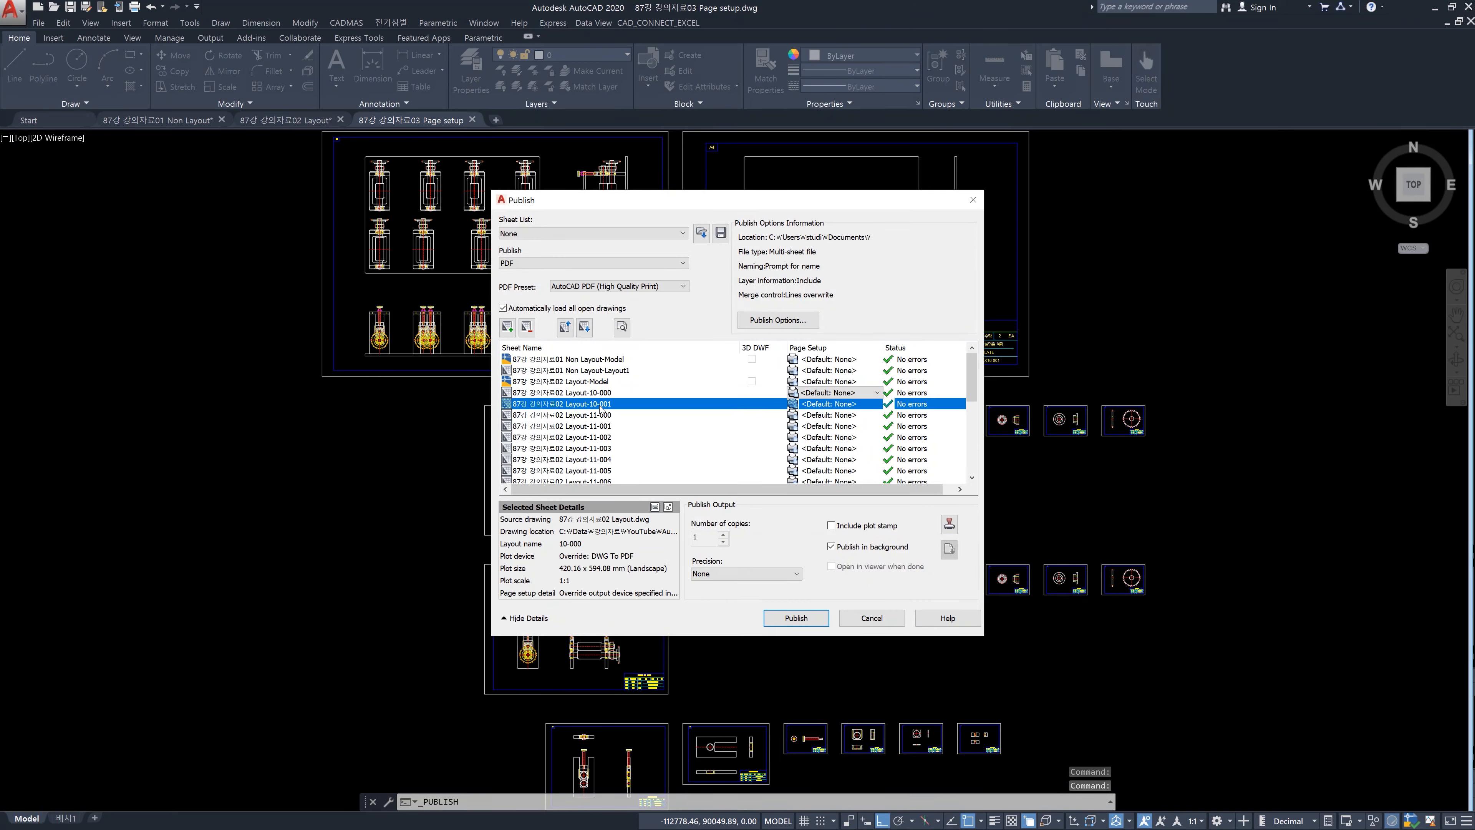
pyautogui.click(600, 415)
pyautogui.click(602, 426)
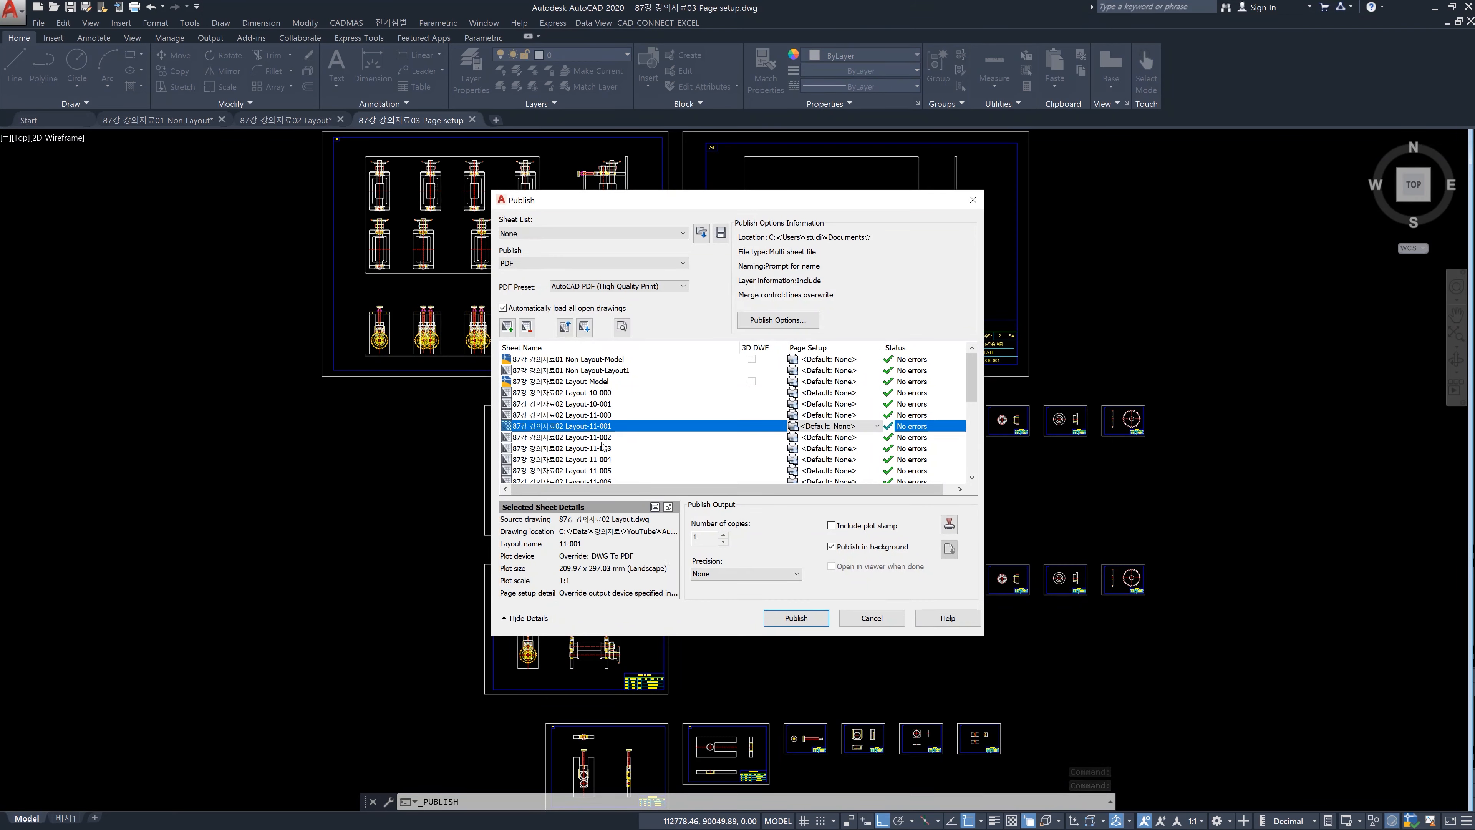
pyautogui.click(602, 440)
pyautogui.scroll(-1, 601, 444)
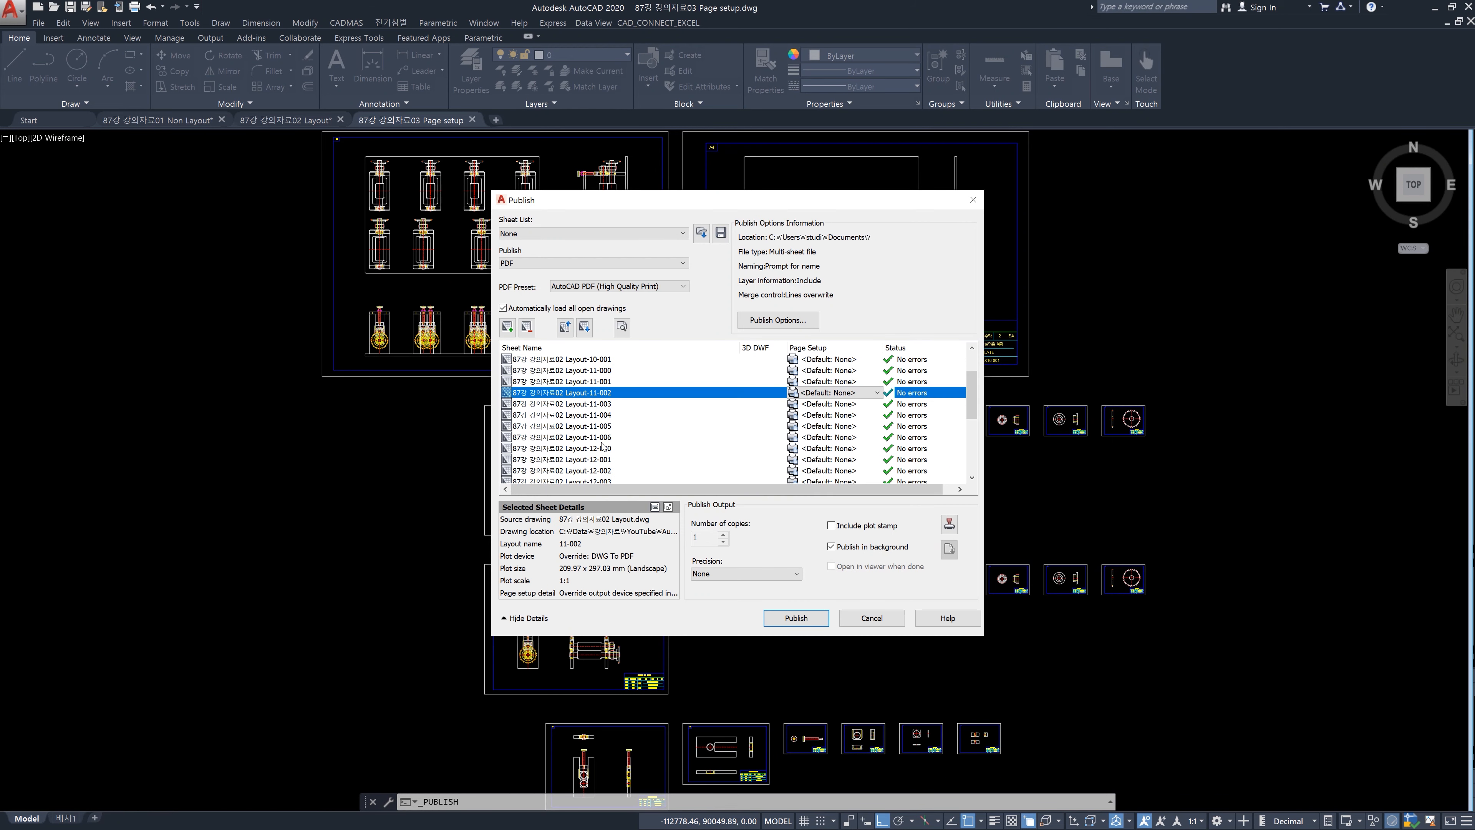
pyautogui.scroll(1, 603, 447)
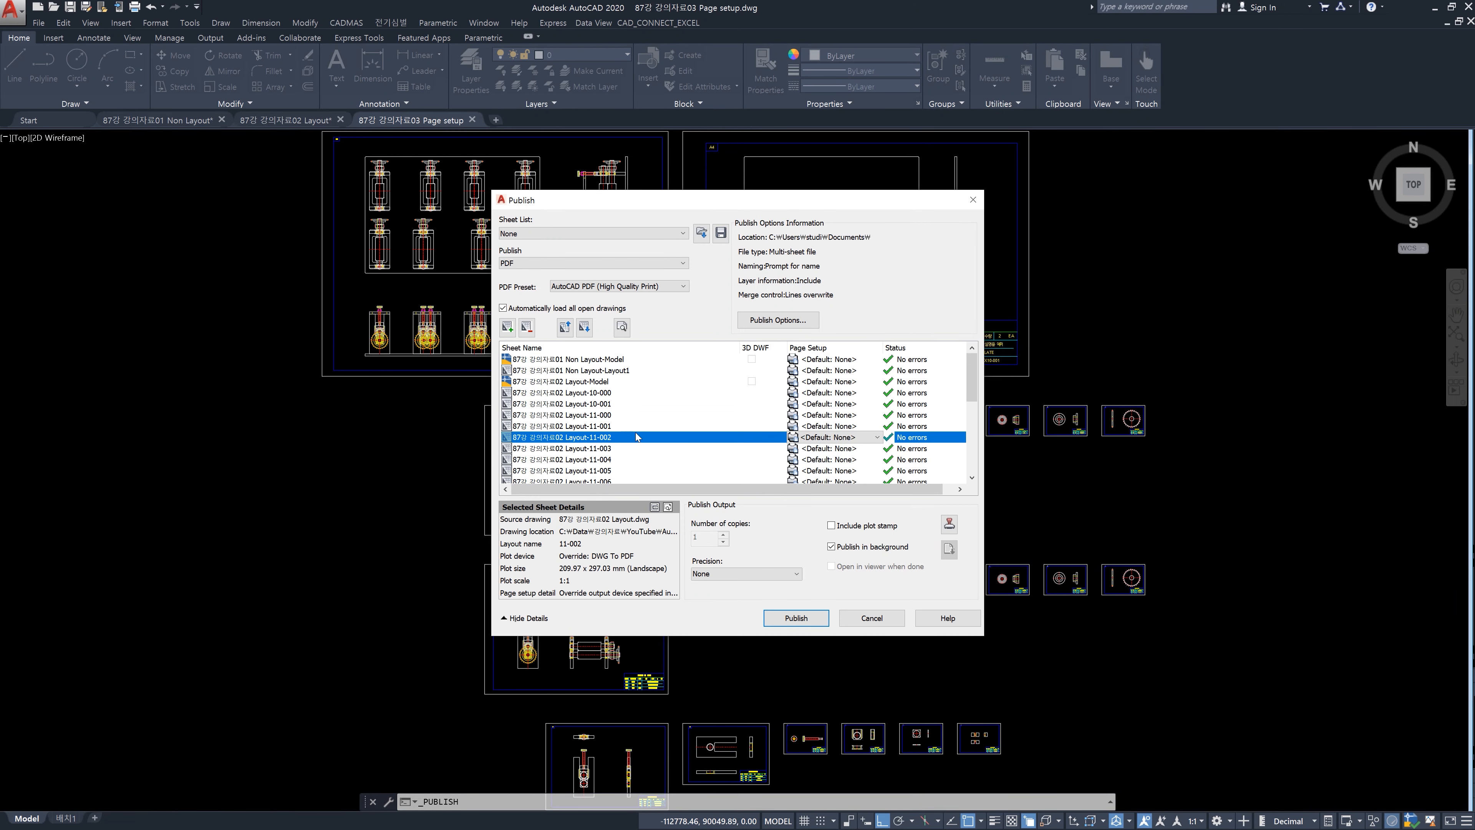
pyautogui.click(873, 622)
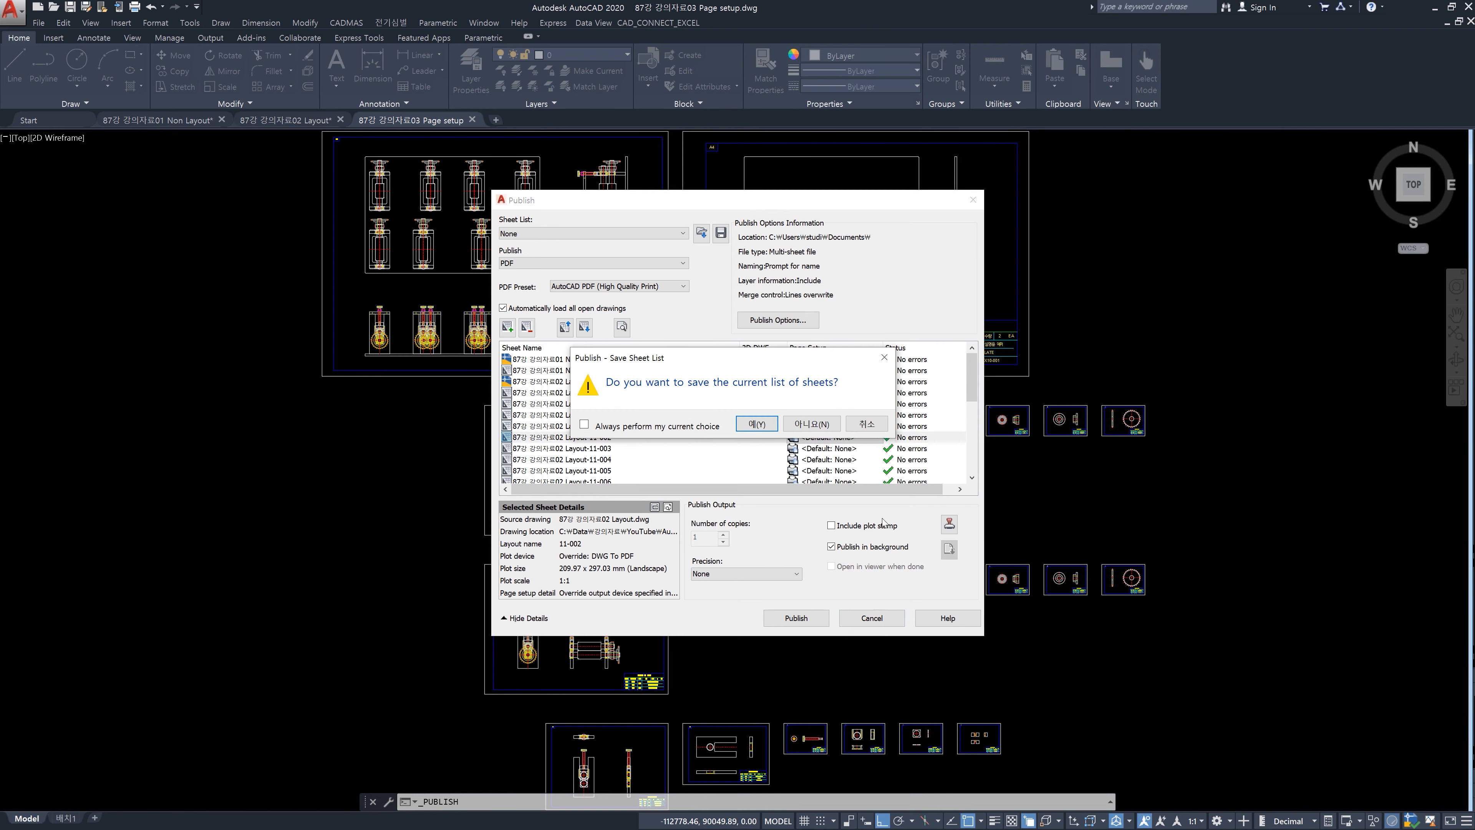
pyautogui.click(812, 424)
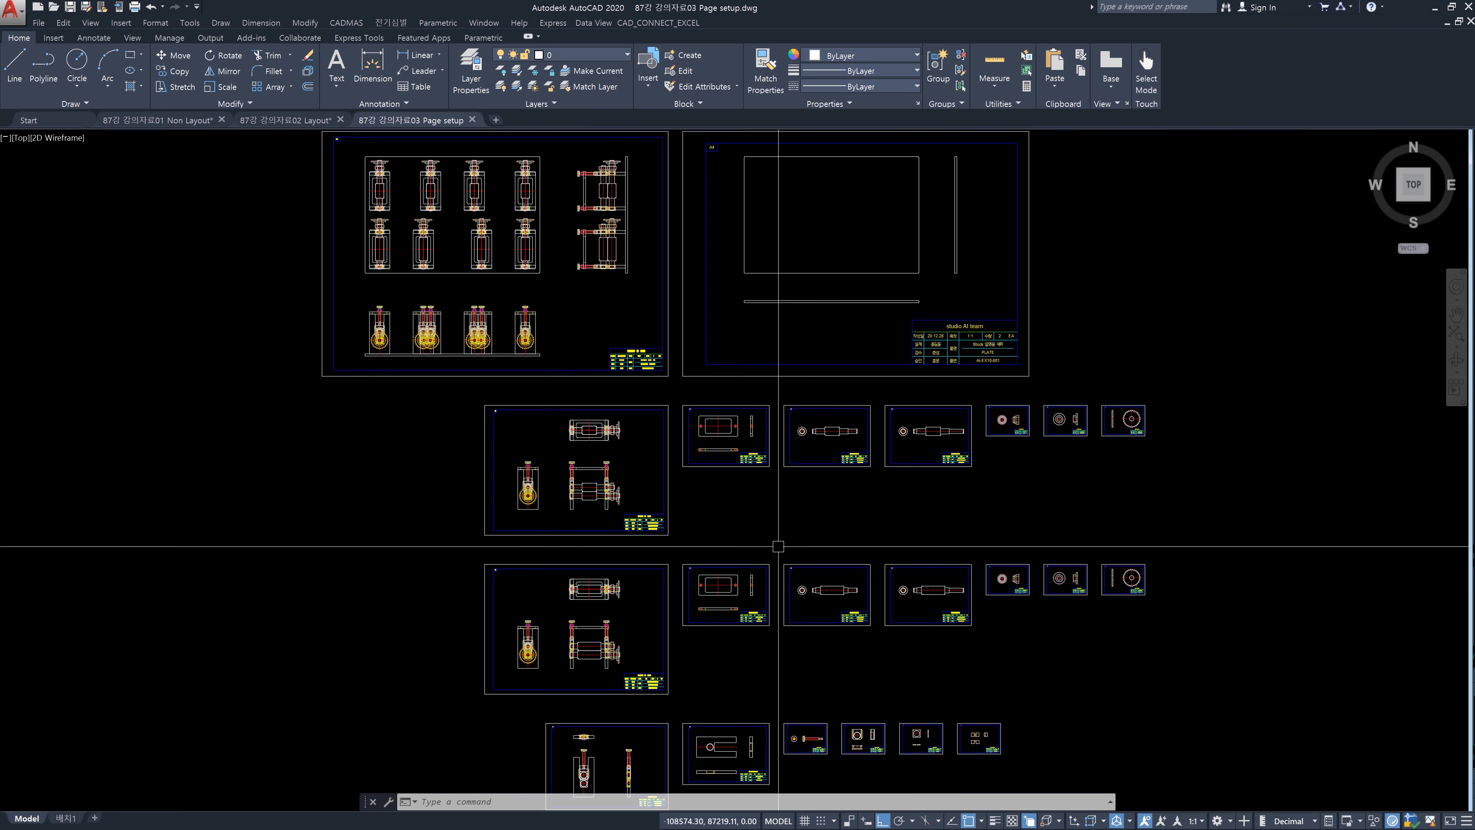
# - Return to the 02 Layout drawing and compare the file sizes of the three DWG drawings in File Explorer
pyautogui.click(290, 125)
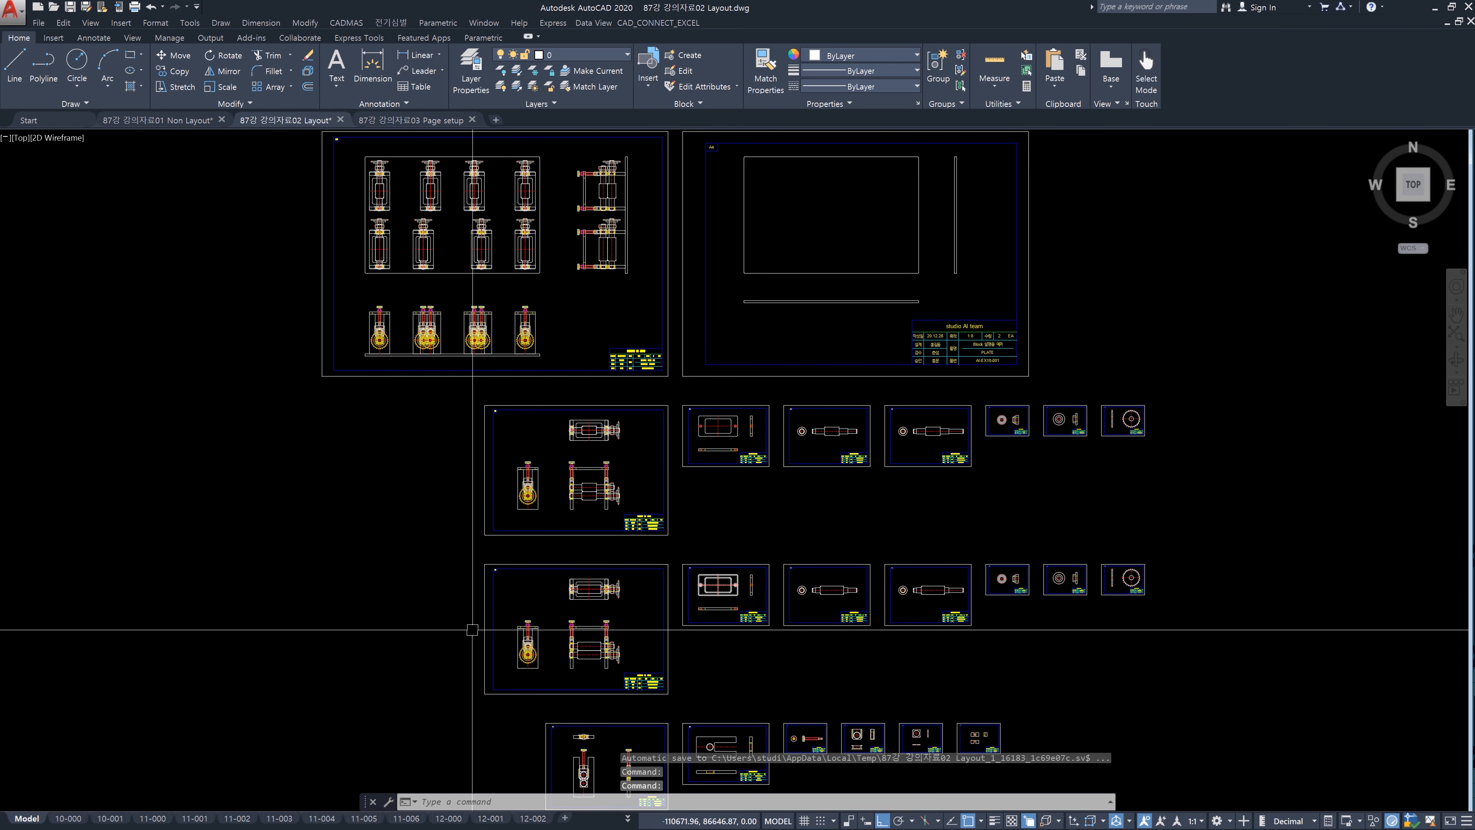
pyautogui.moveTo(365, 829)
pyautogui.mouseDown()
pyautogui.moveTo(643, 171)
pyautogui.moveTo(703, 172)
pyautogui.mouseUp()
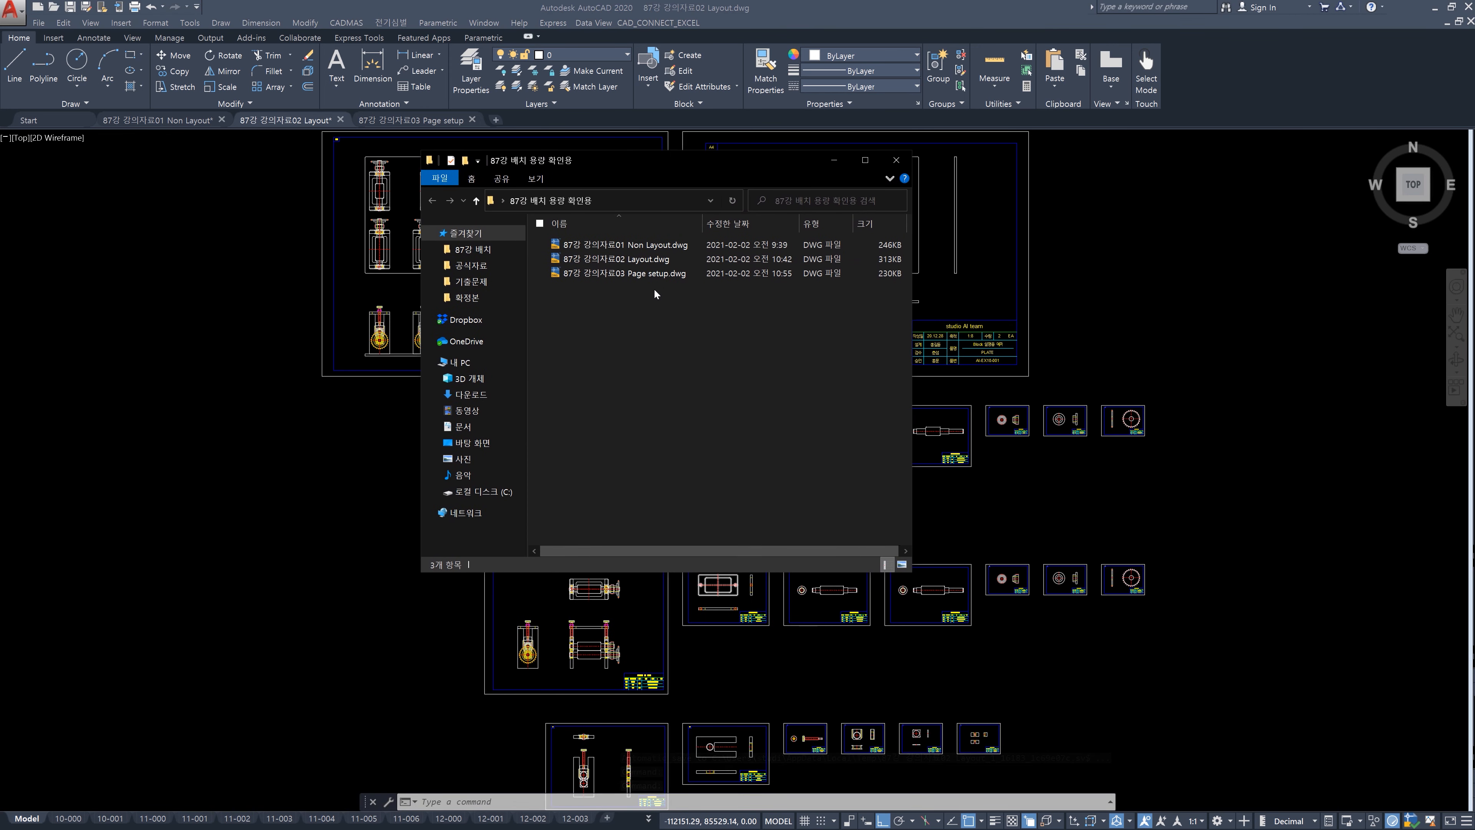
pyautogui.click(668, 245)
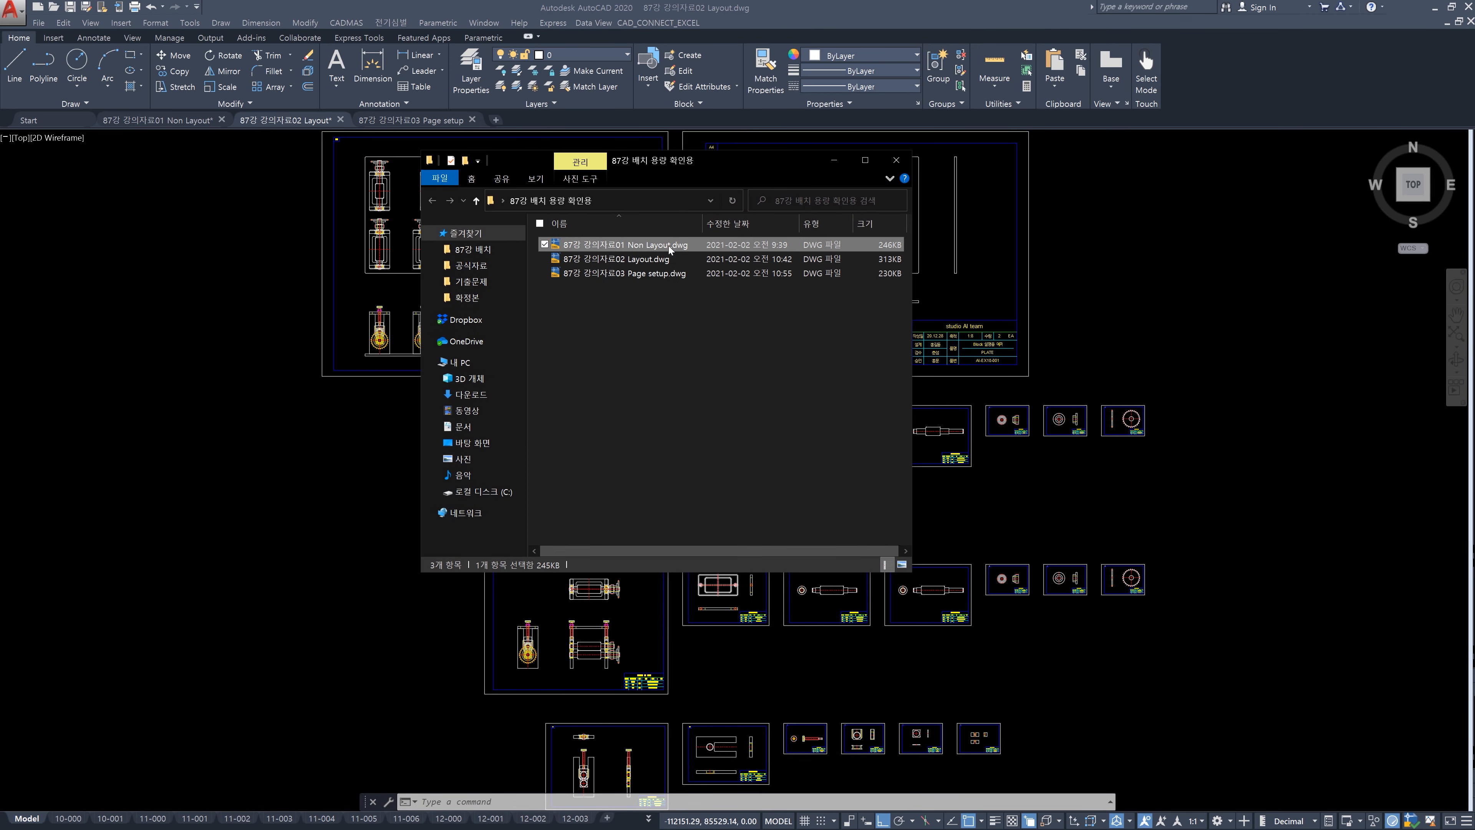
pyautogui.click(655, 261)
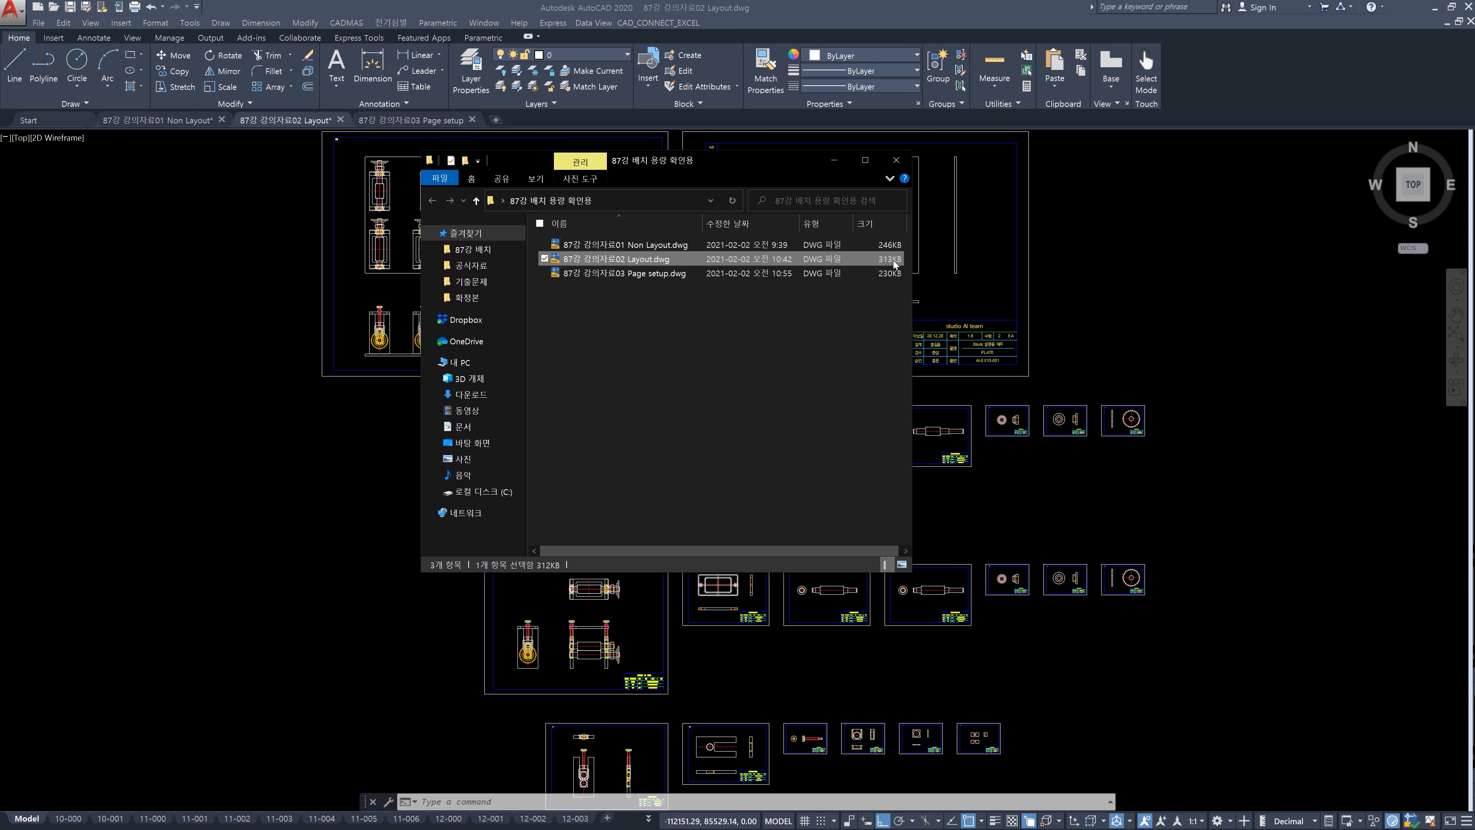
pyautogui.click(675, 274)
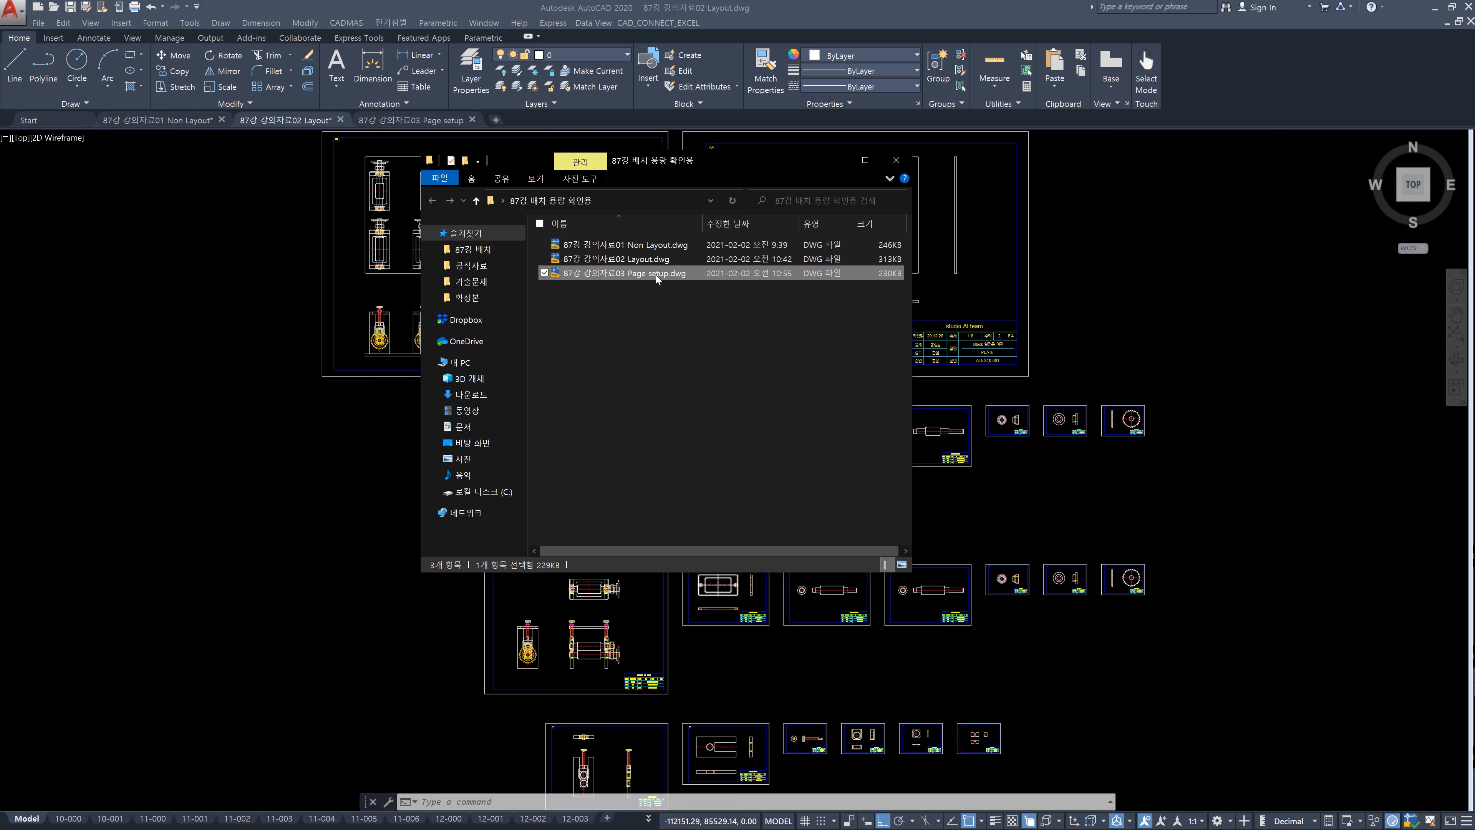
pyautogui.click(643, 261)
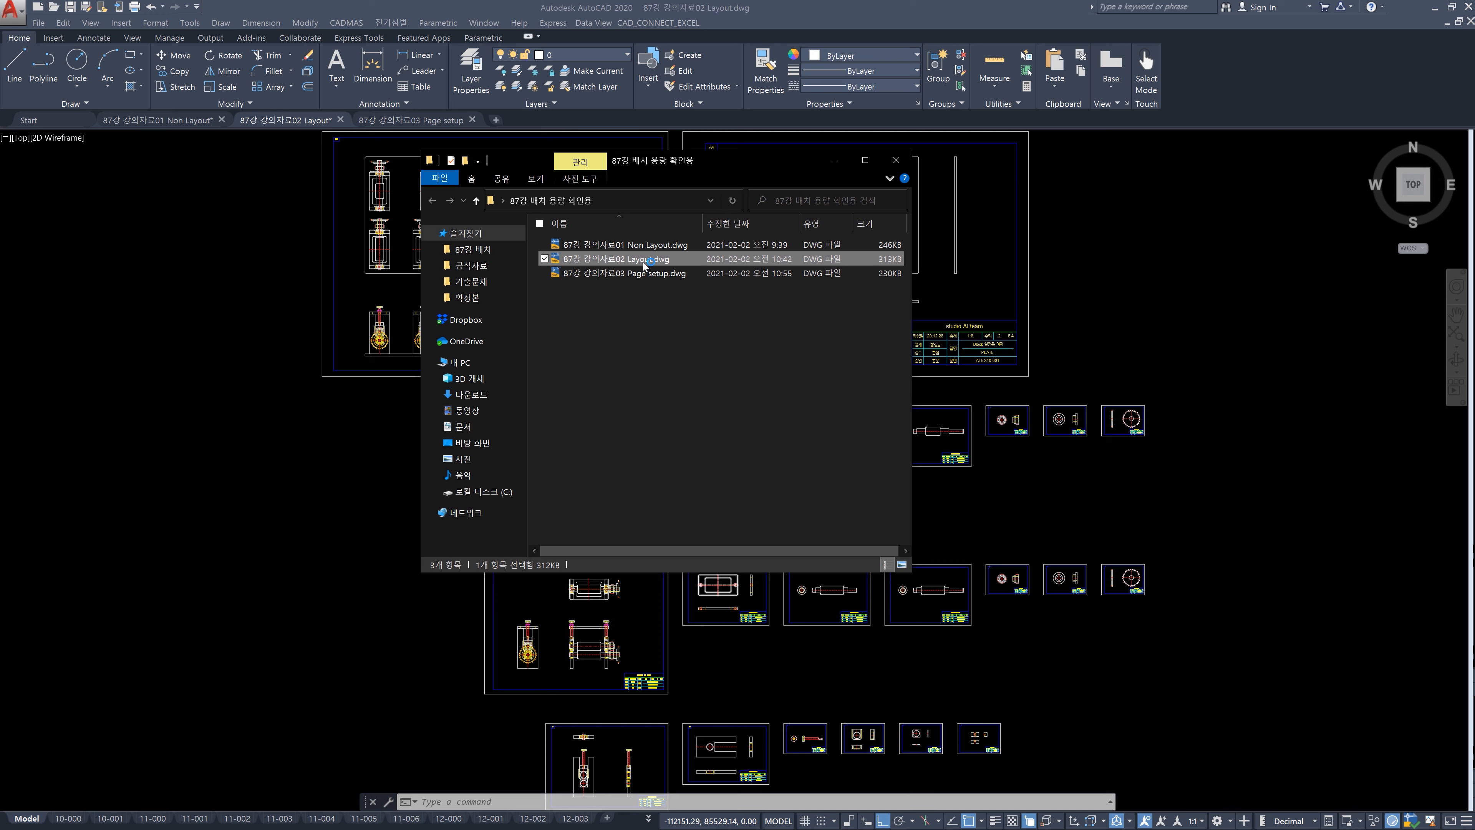
pyautogui.moveTo(652, 259)
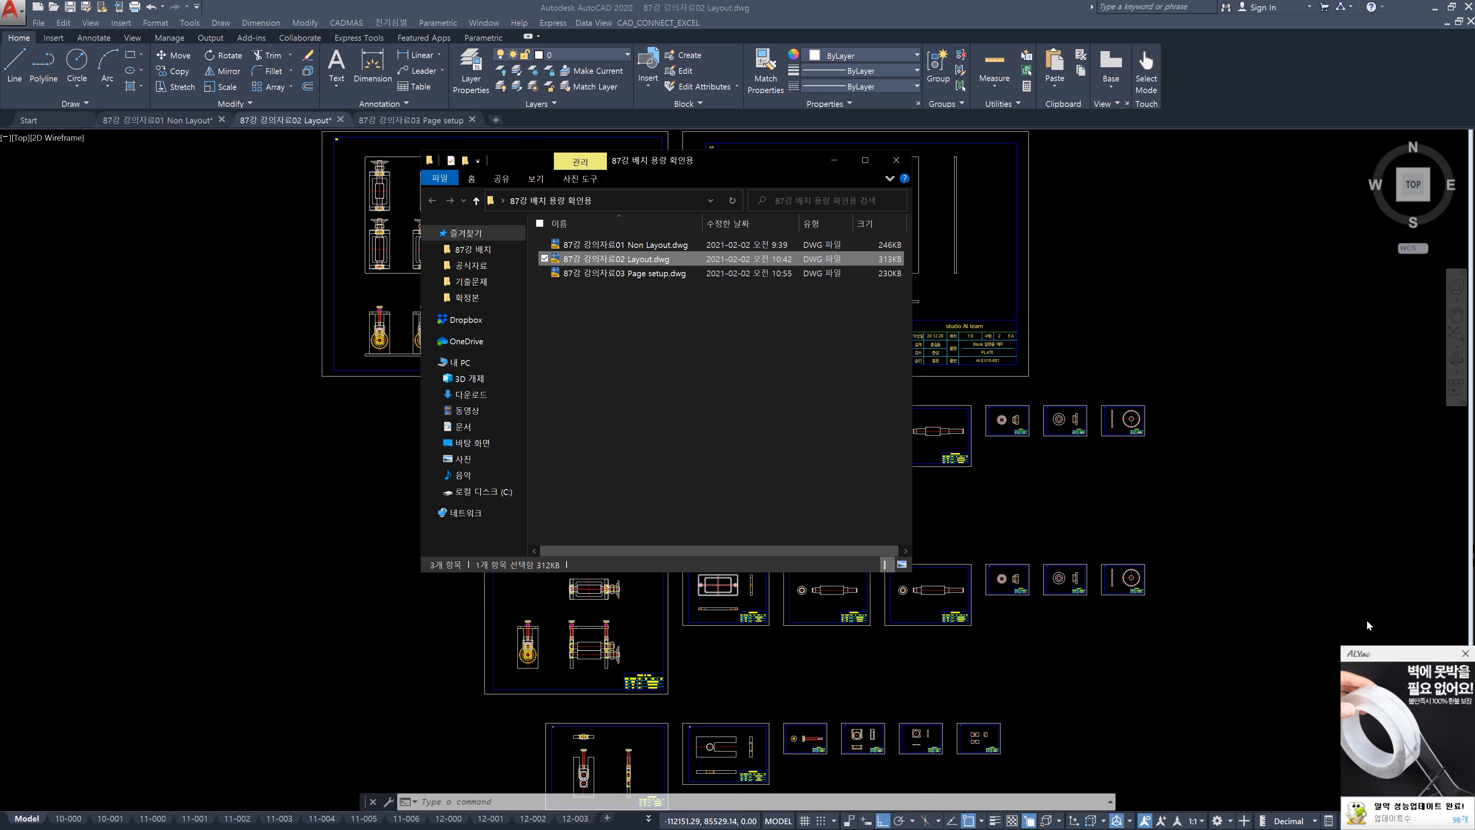
pyautogui.click(1467, 654)
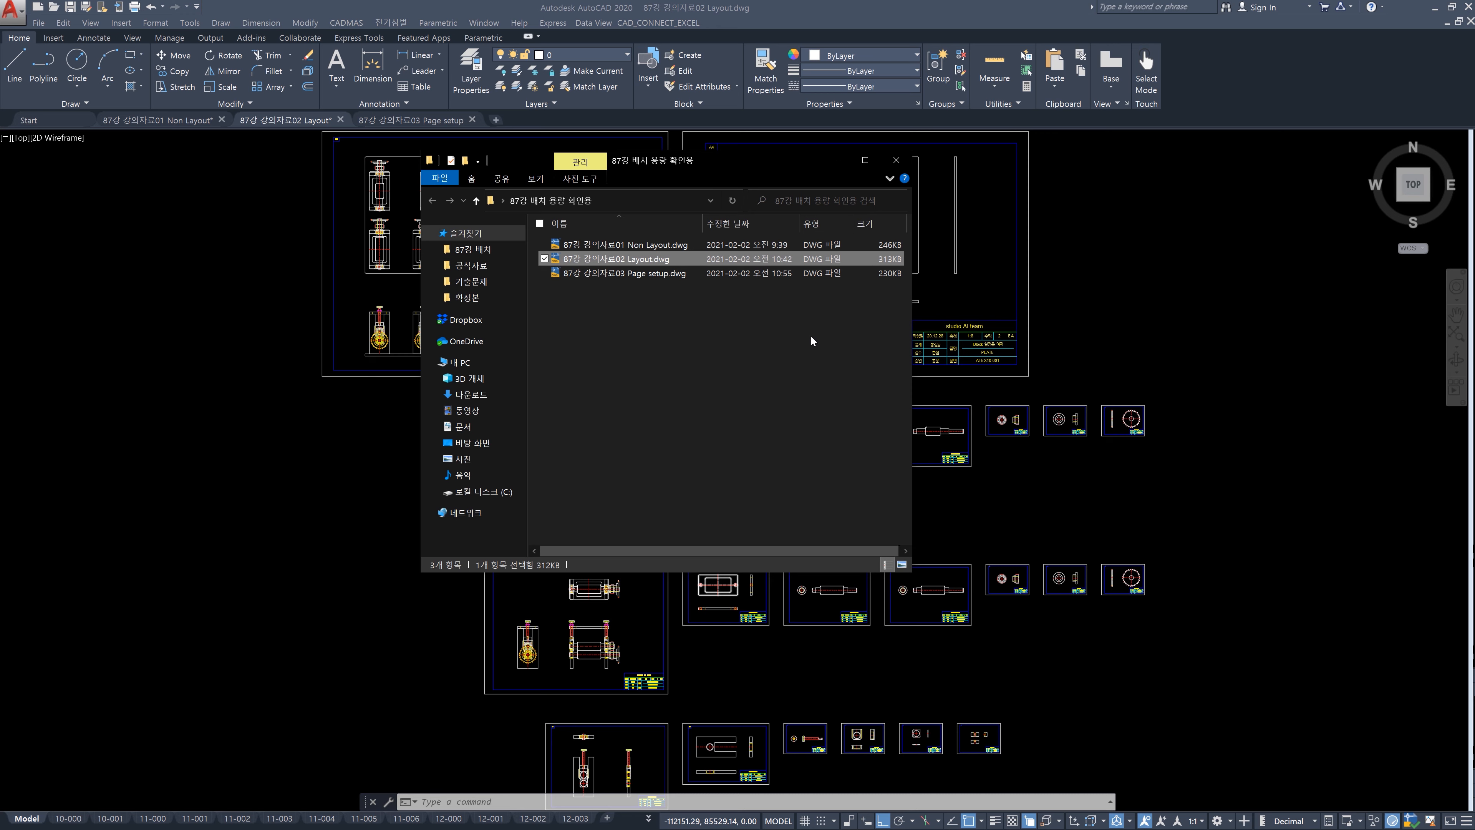
pyautogui.click(896, 159)
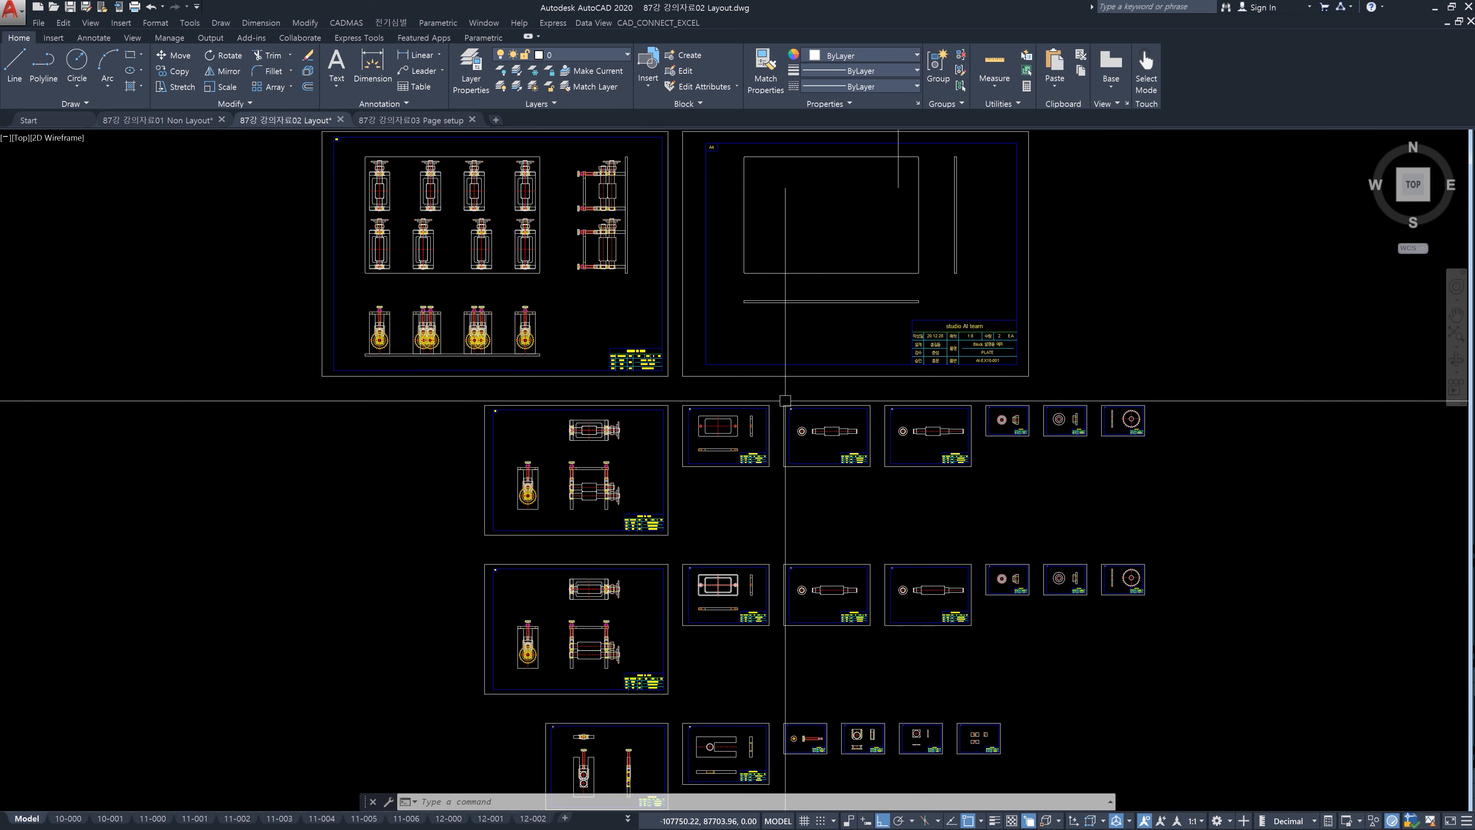
# - Look at Layout1 of the 01 Non Layout drawing and return to model space
pyautogui.click(167, 121)
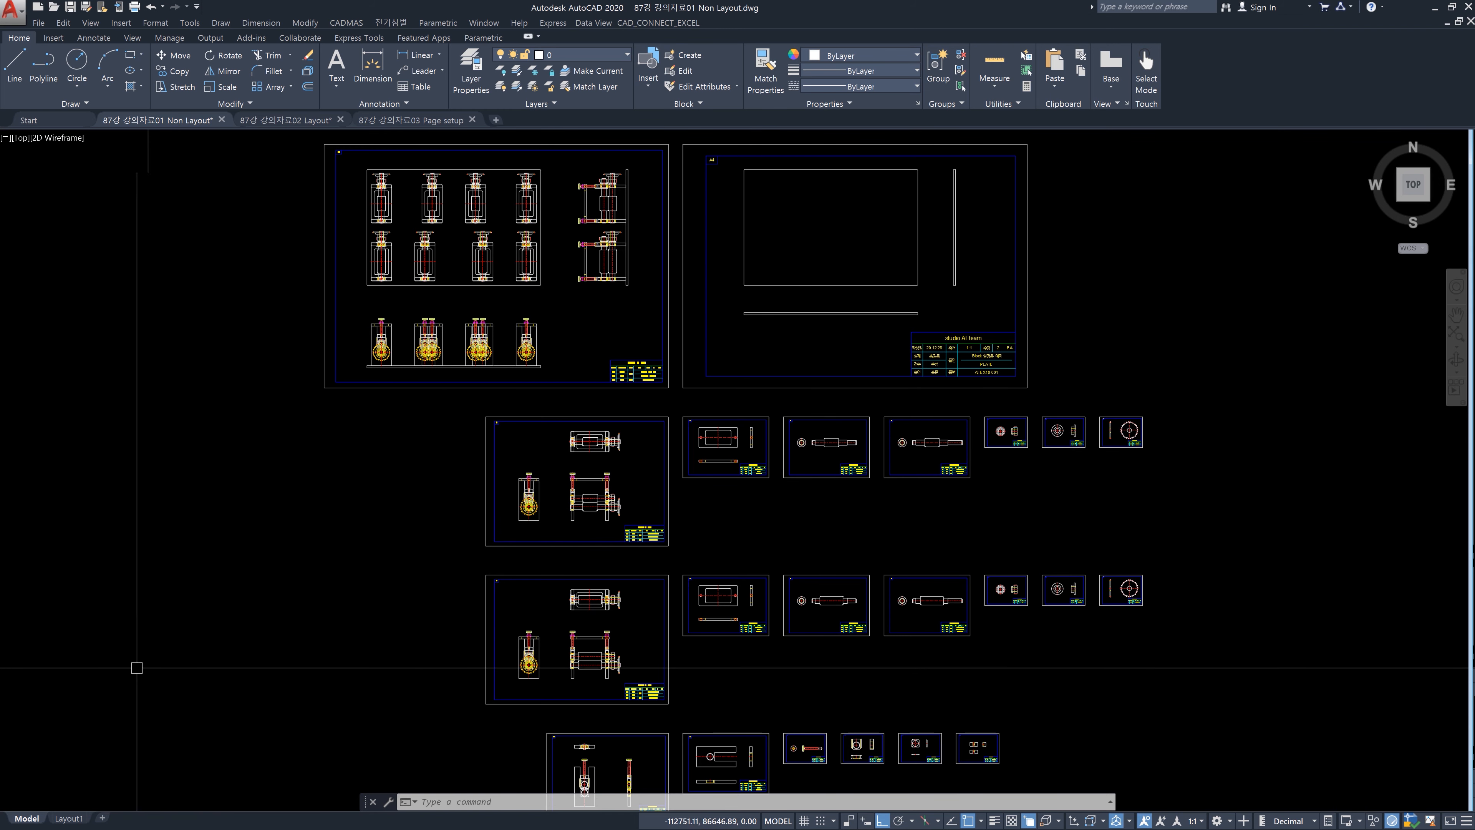
pyautogui.click(70, 819)
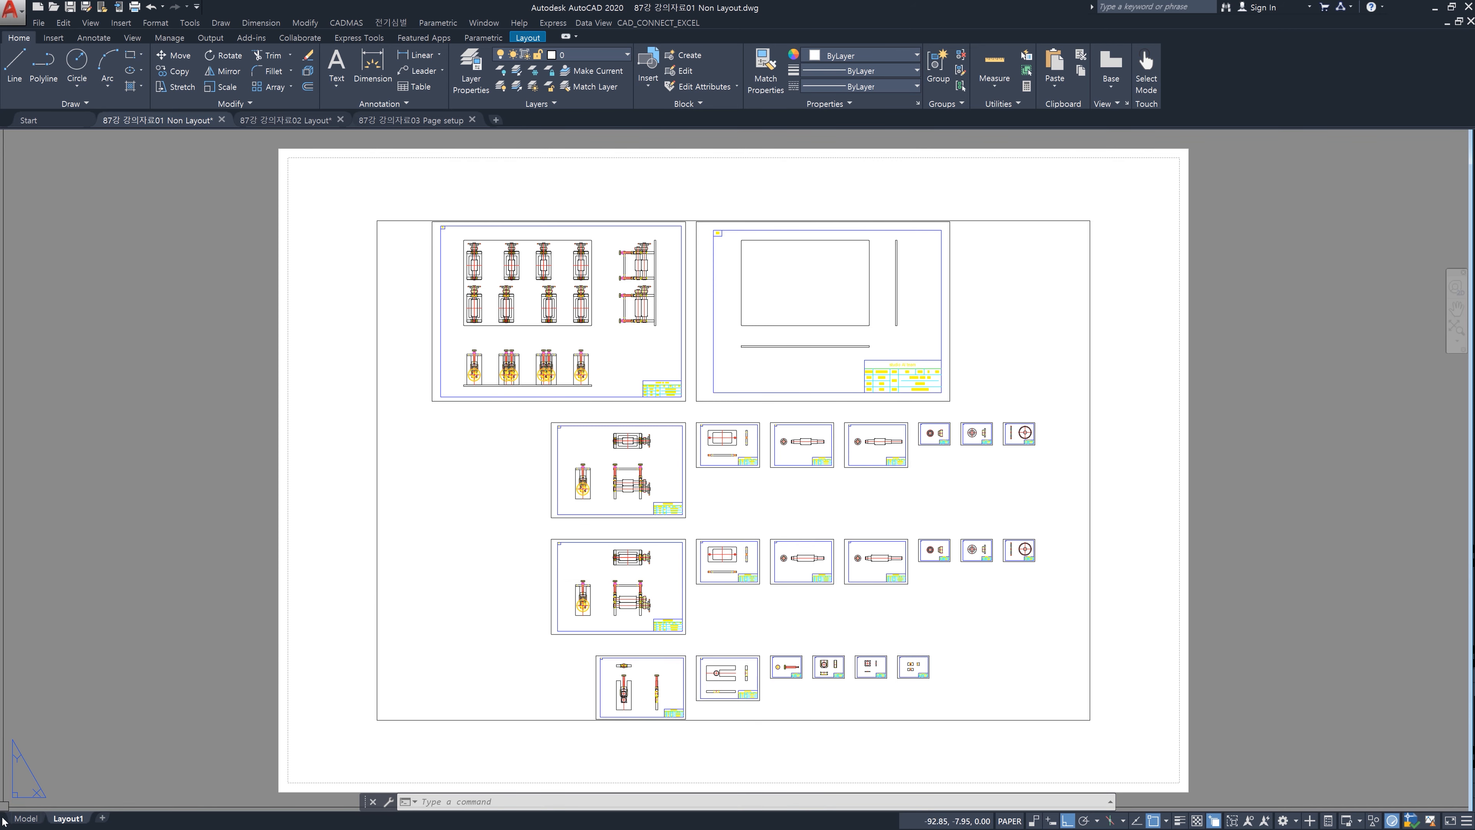
pyautogui.click(23, 818)
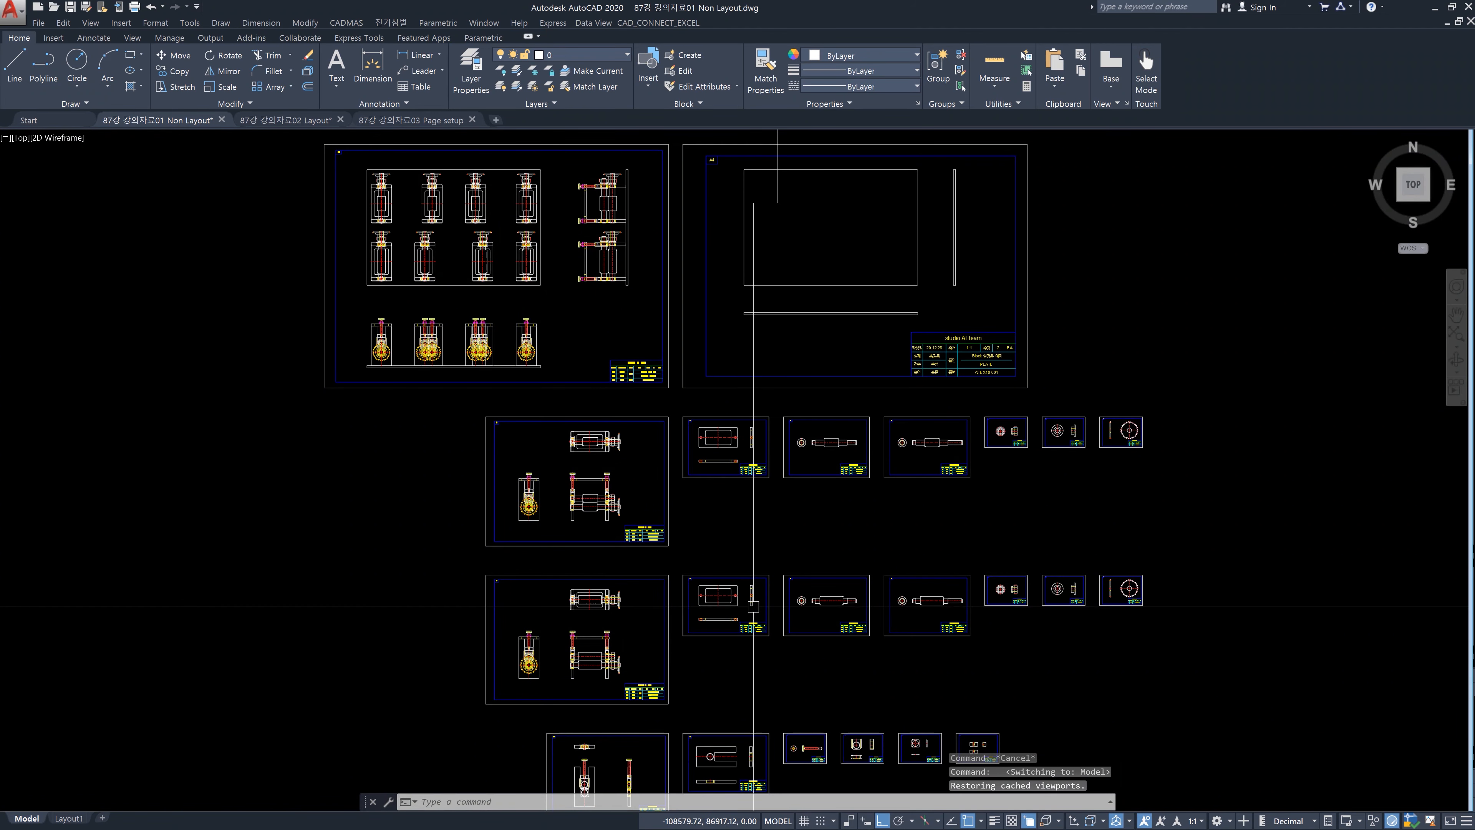
pyautogui.click(68, 818)
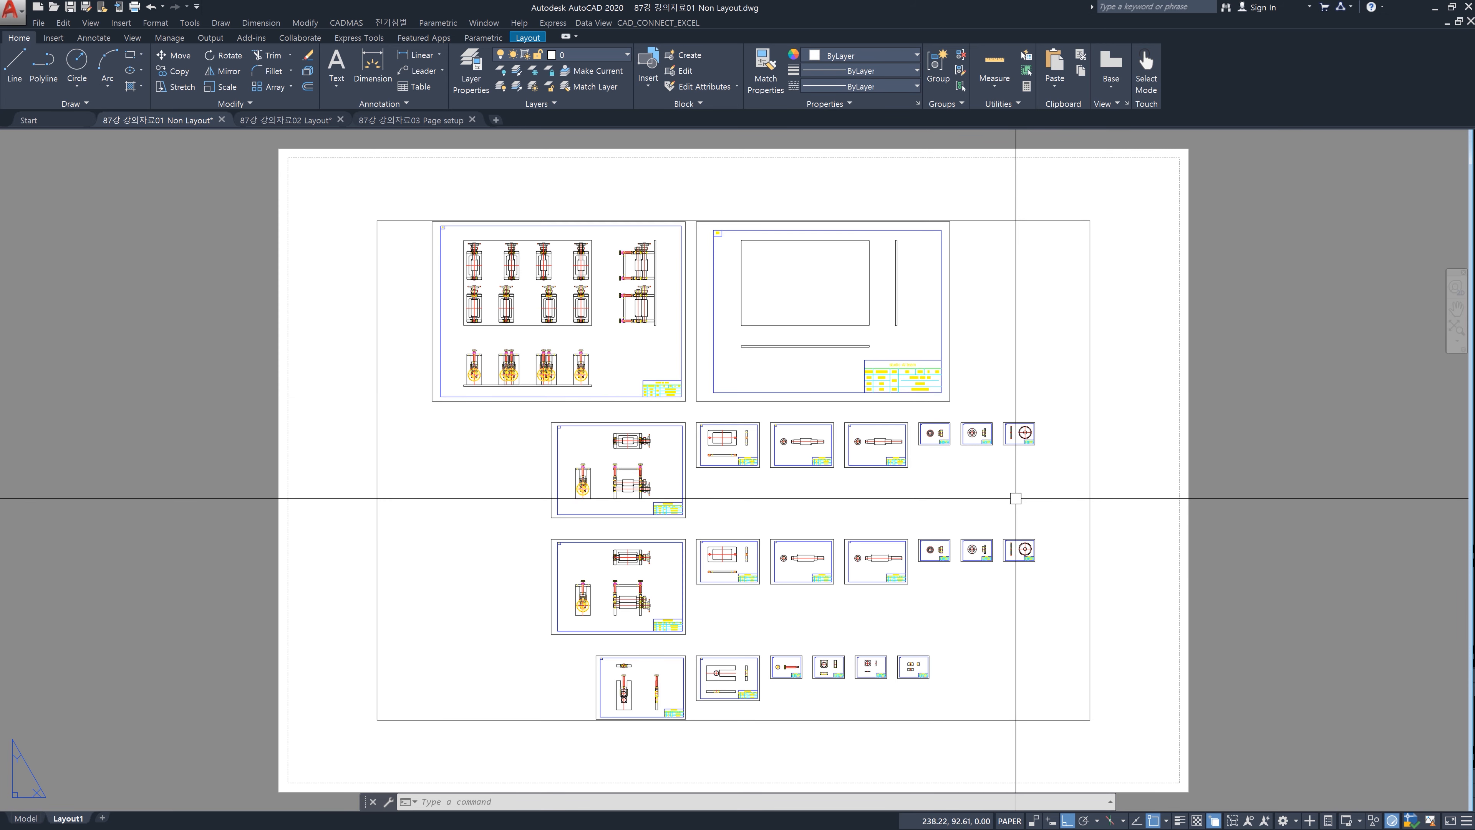
pyautogui.click(26, 819)
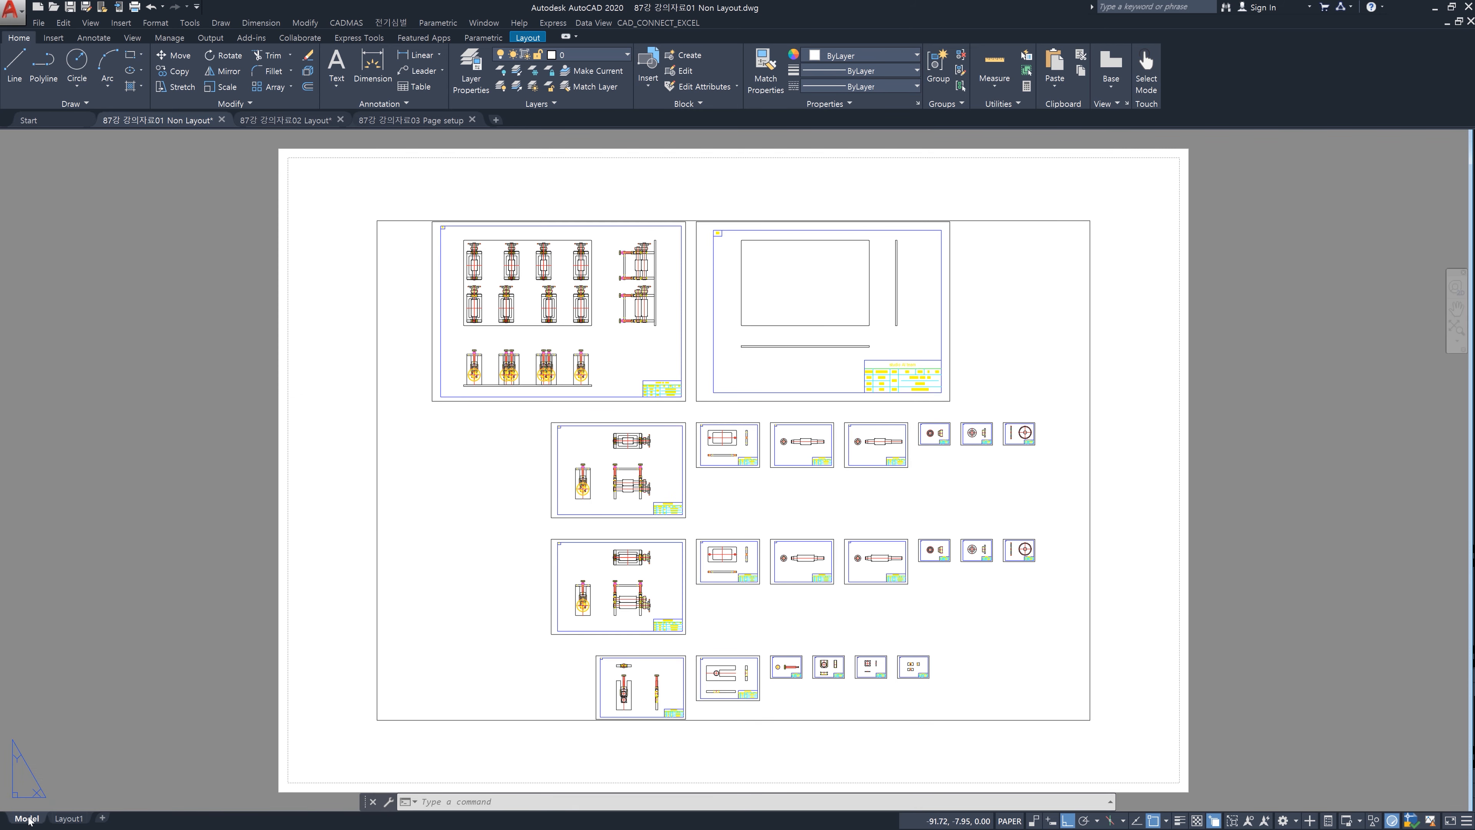
# - Check Layout1's background against model space and open the drawing window color settings from the display options
pyautogui.click(61, 820)
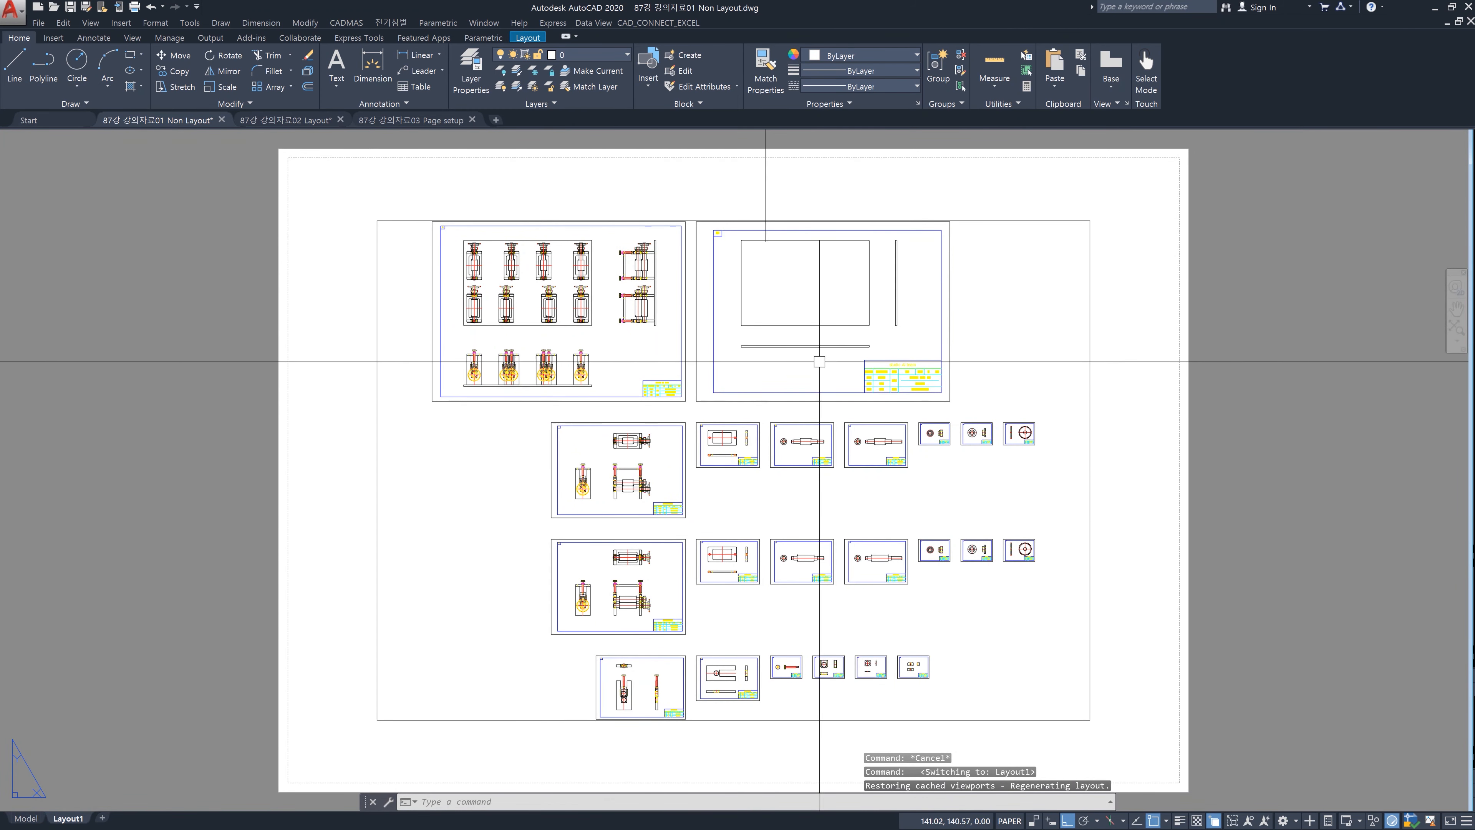
pyautogui.click(23, 820)
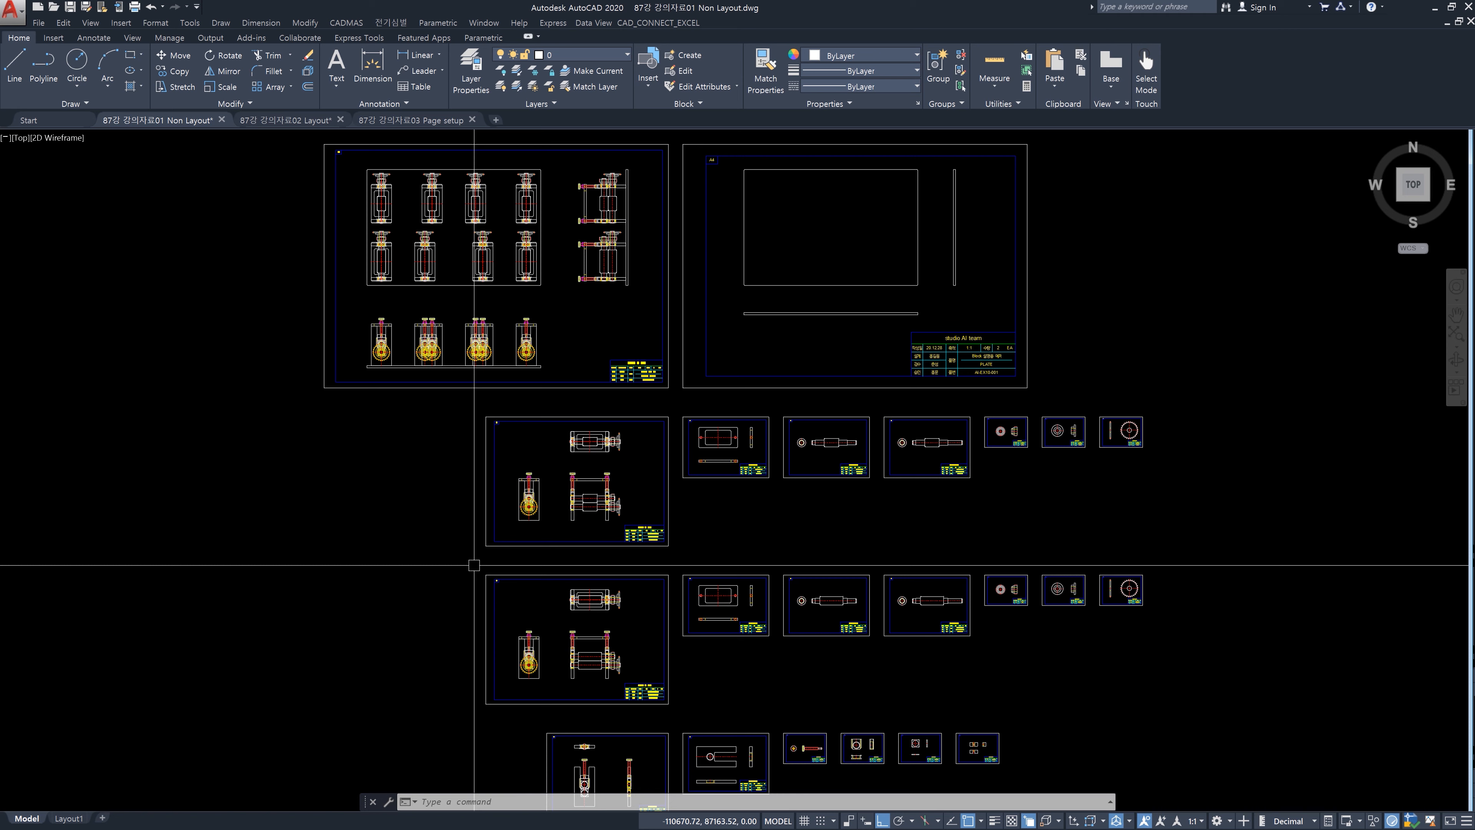
pyautogui.write('op')
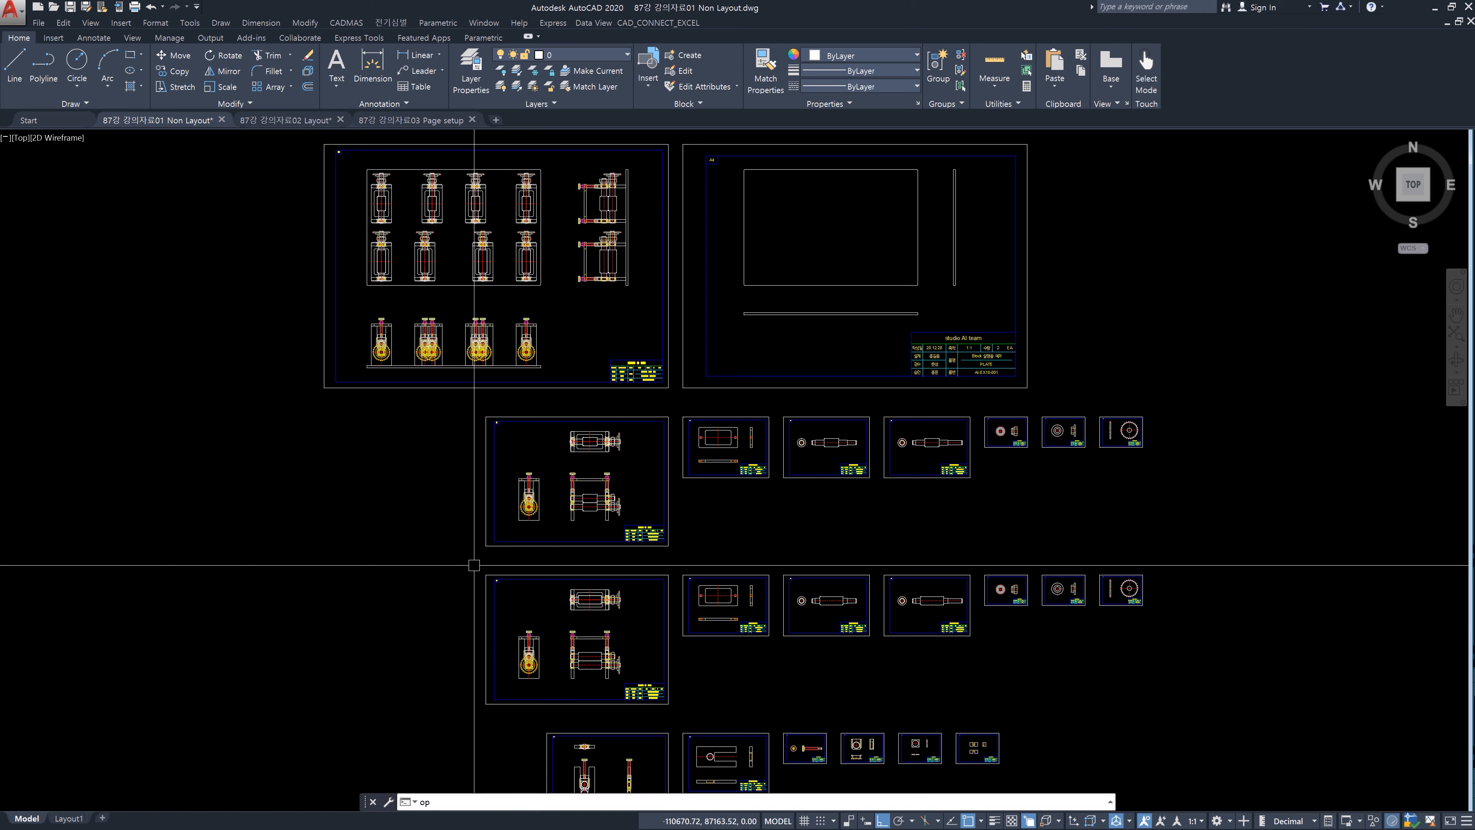
pyautogui.write('tions')
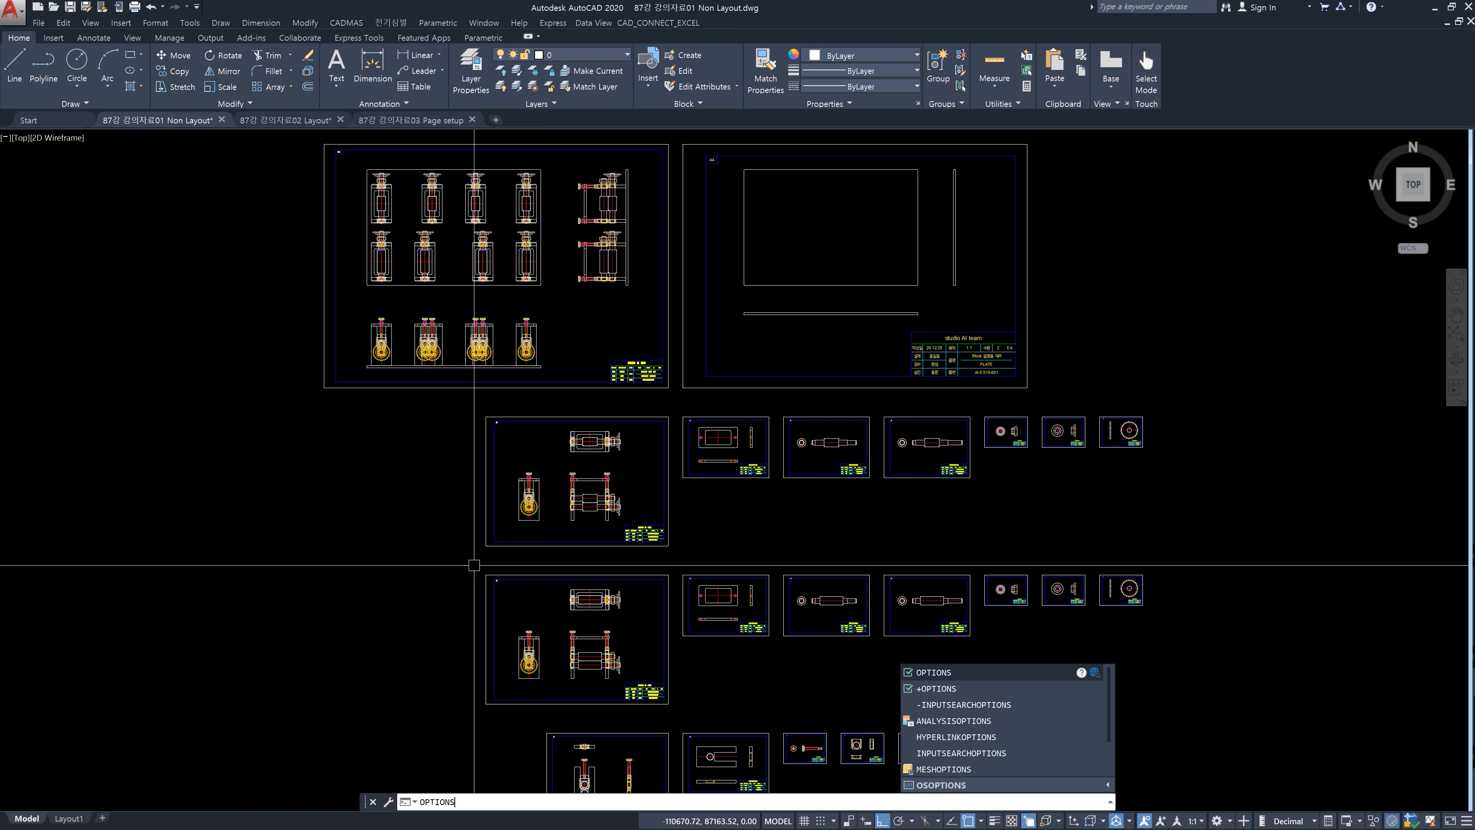
pyautogui.press('BackSpace')
pyautogui.press('BackSpace')
pyautogui.press('BackSpace')
pyautogui.press('BackSpace')
pyautogui.press('BackSpace')
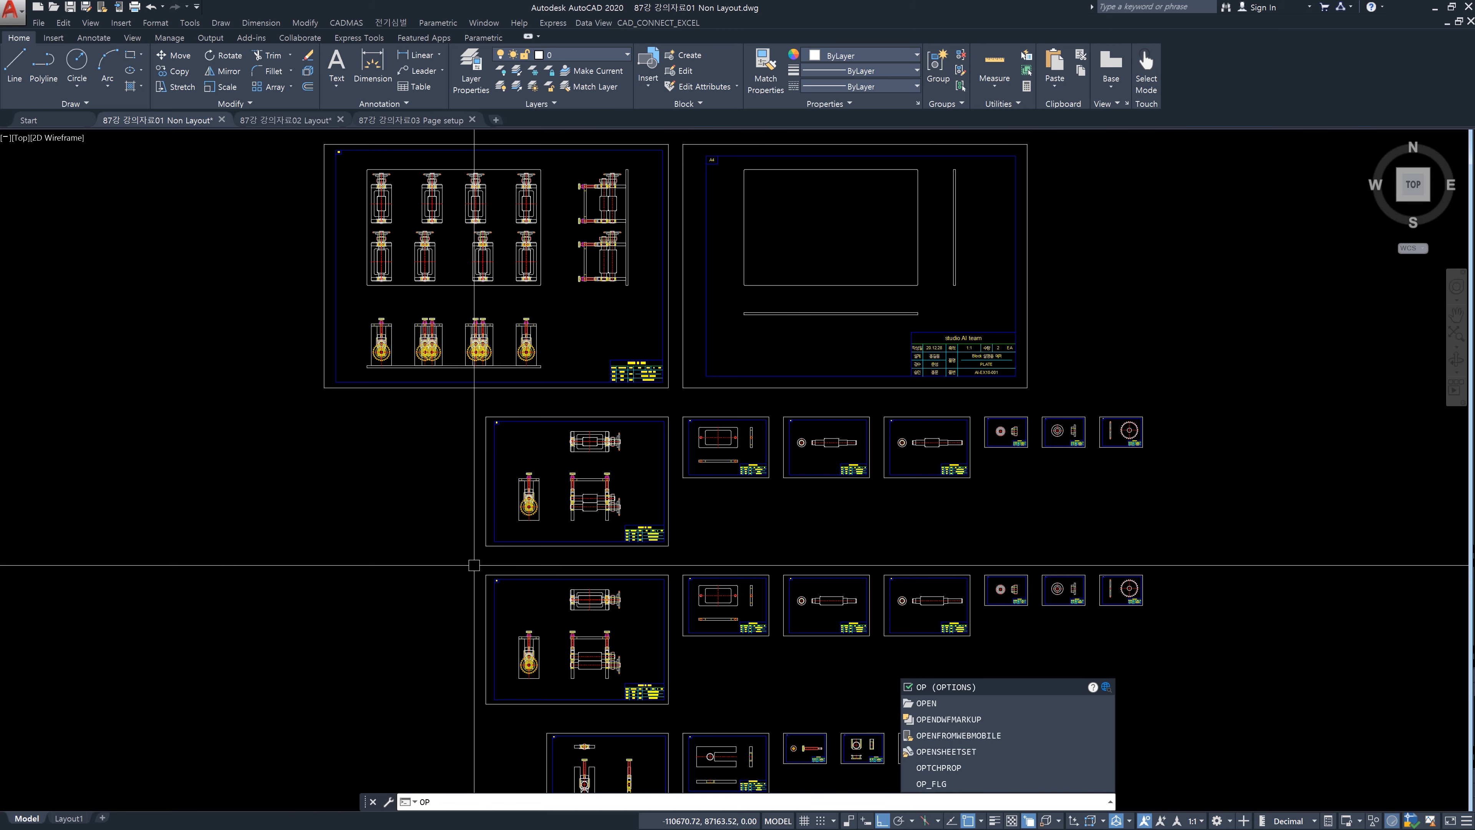
pyautogui.press('Return')
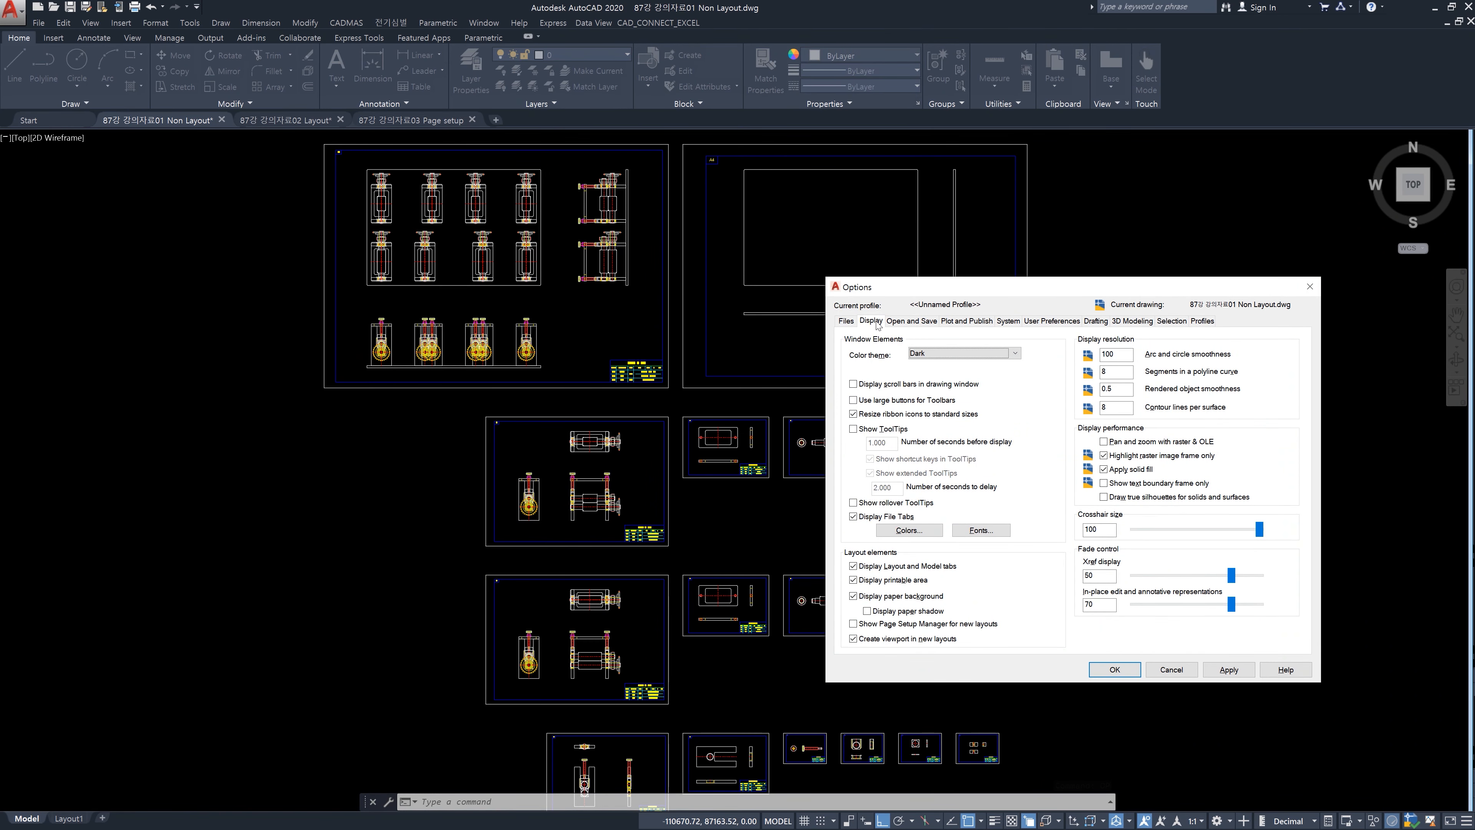
pyautogui.click(848, 321)
pyautogui.click(879, 323)
pyautogui.click(909, 530)
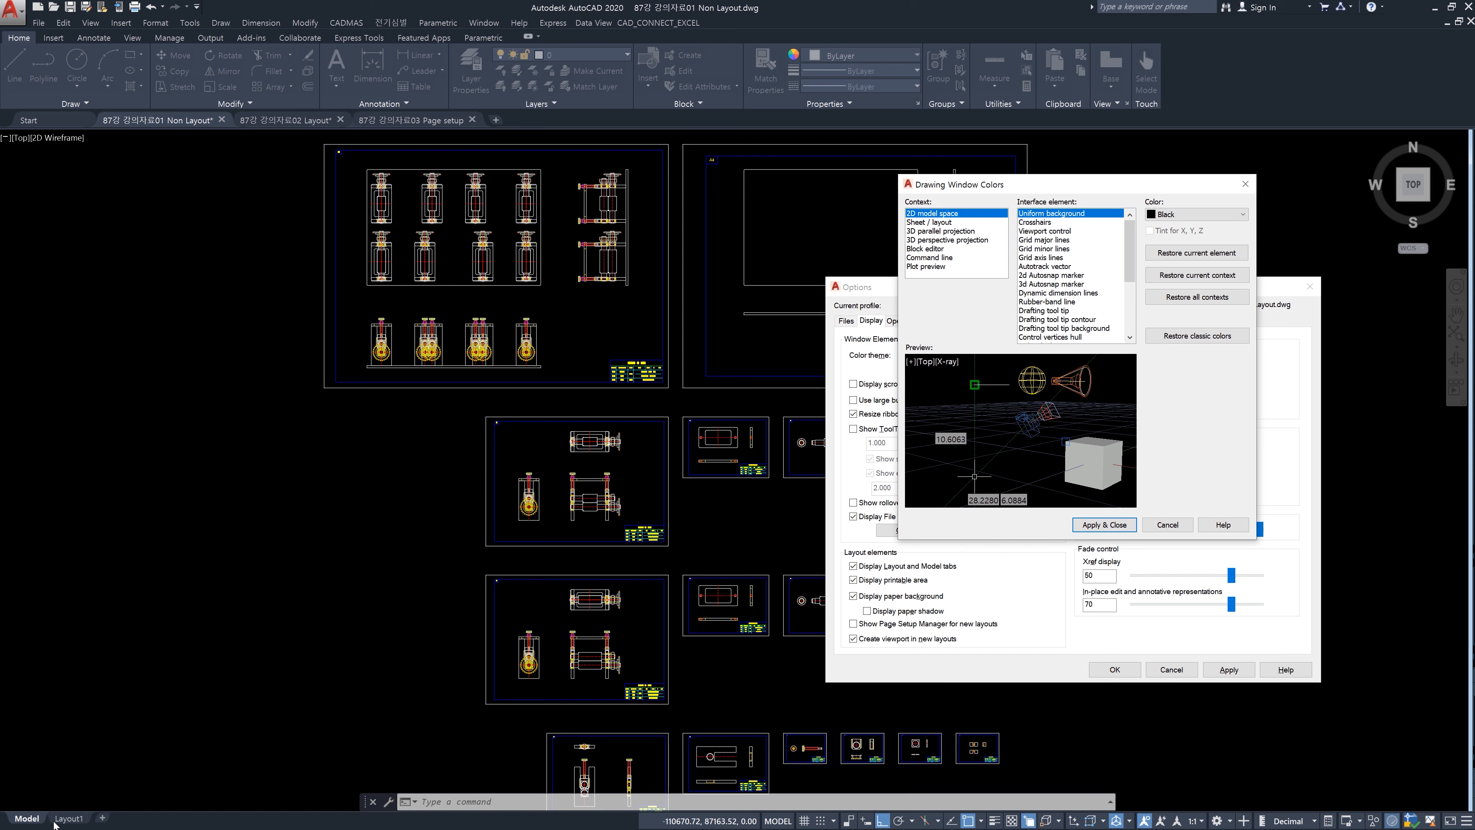
# - Set the uniform background of the Sheet / layout context to Black, apply it, and check Layout1 before returning to model space
pyautogui.click(967, 222)
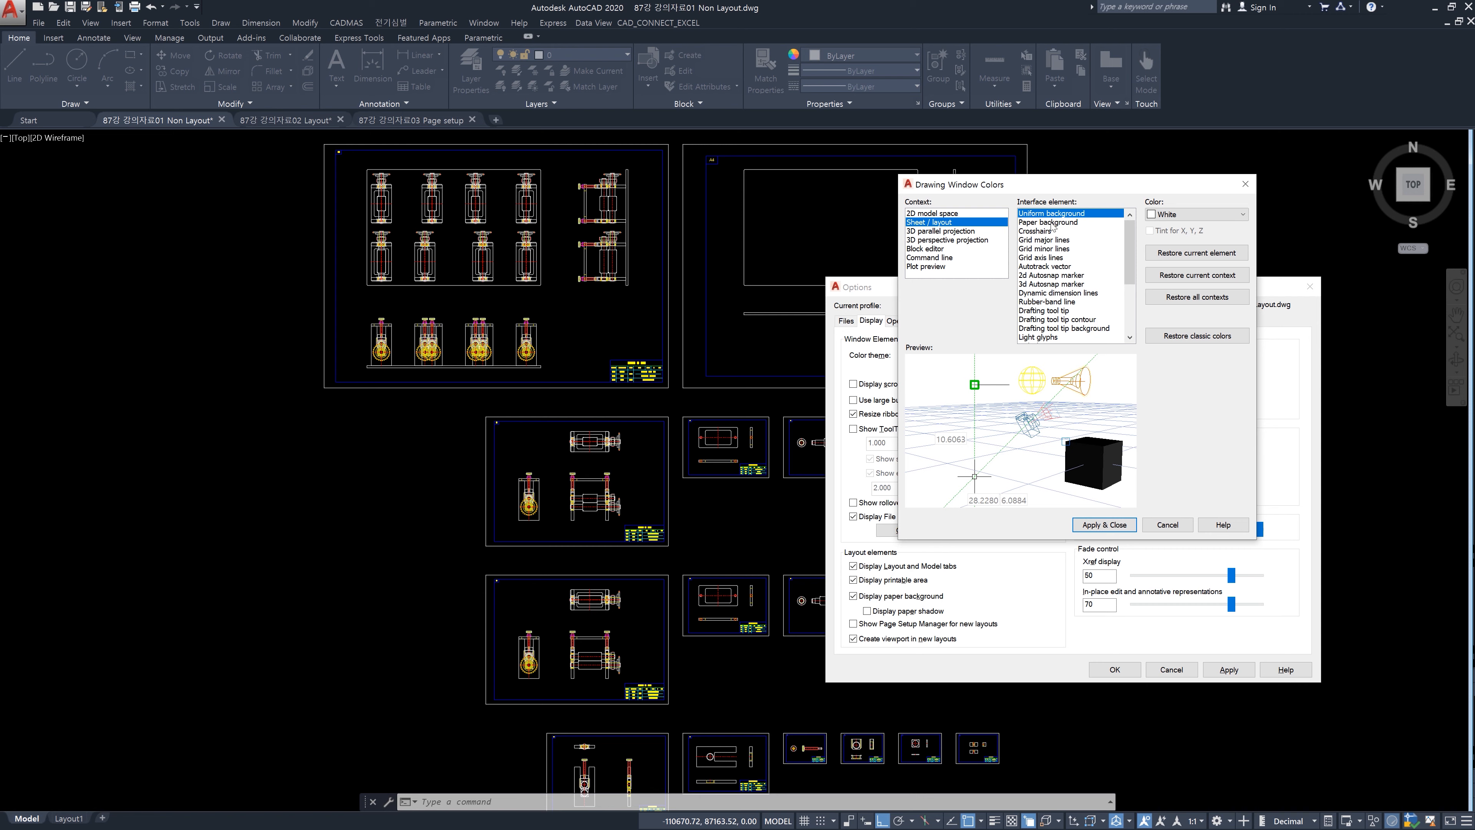
pyautogui.click(1195, 215)
pyautogui.click(1199, 303)
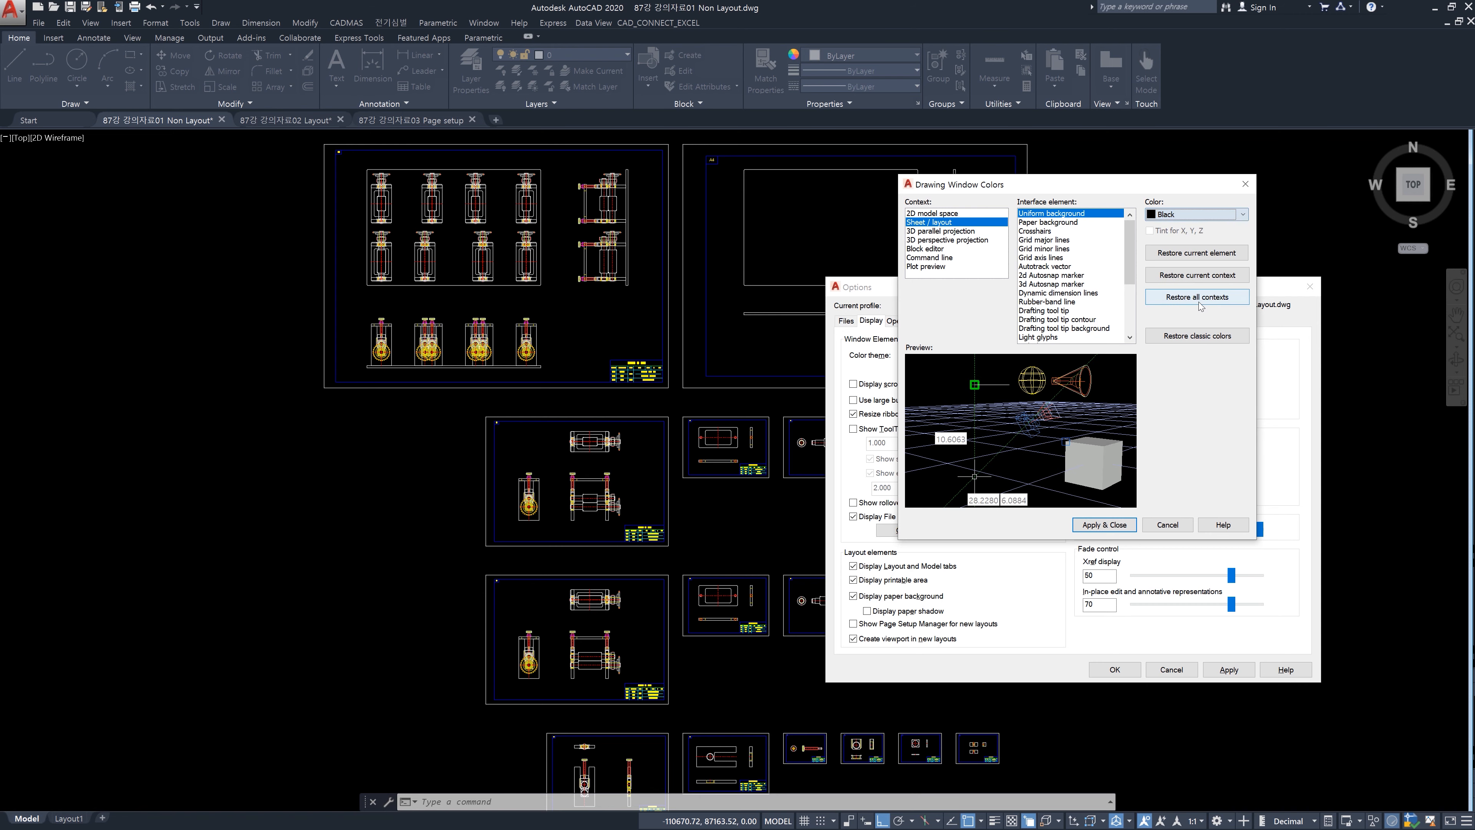
pyautogui.click(1120, 526)
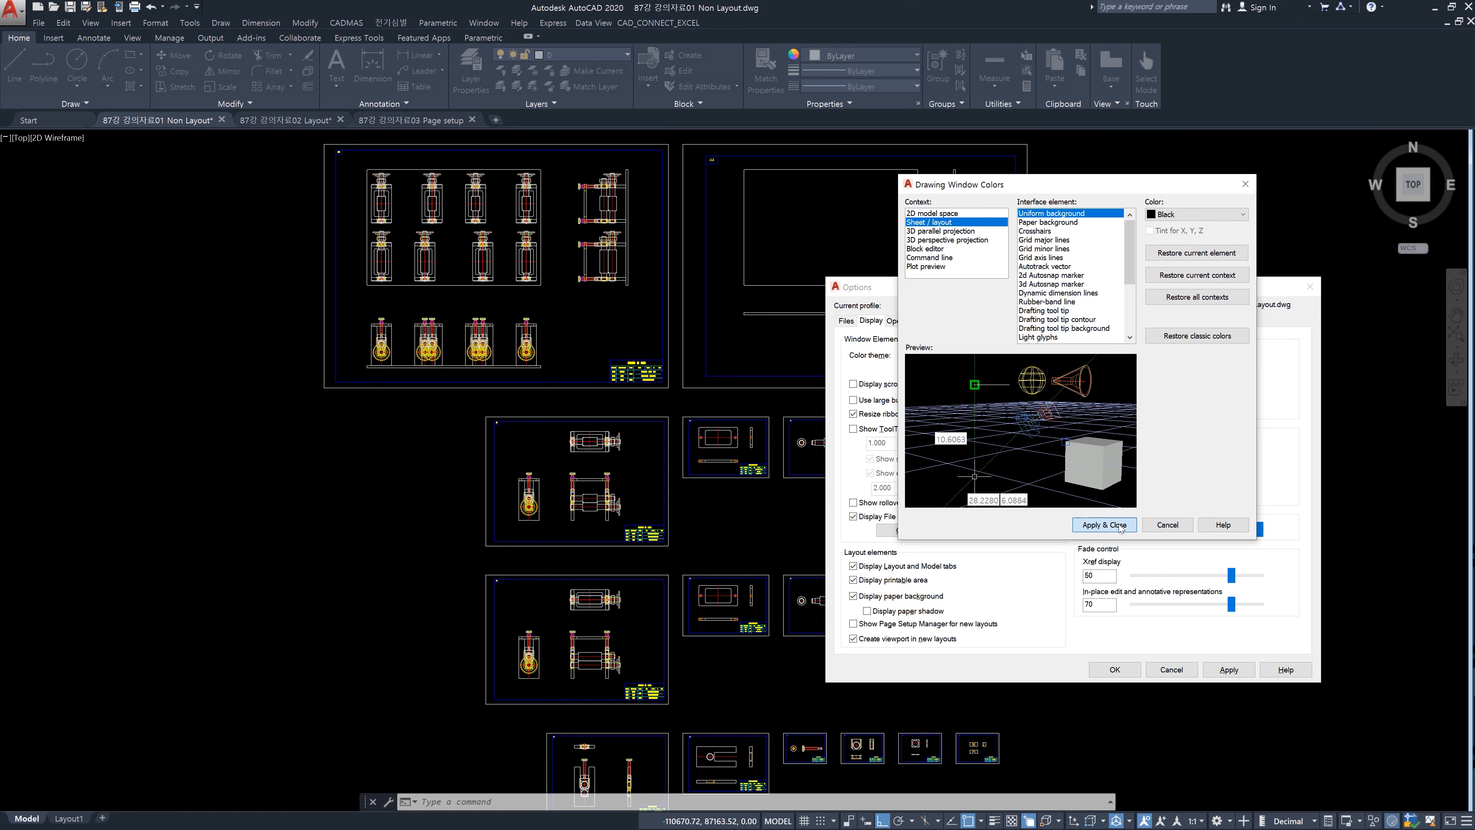
pyautogui.click(1131, 671)
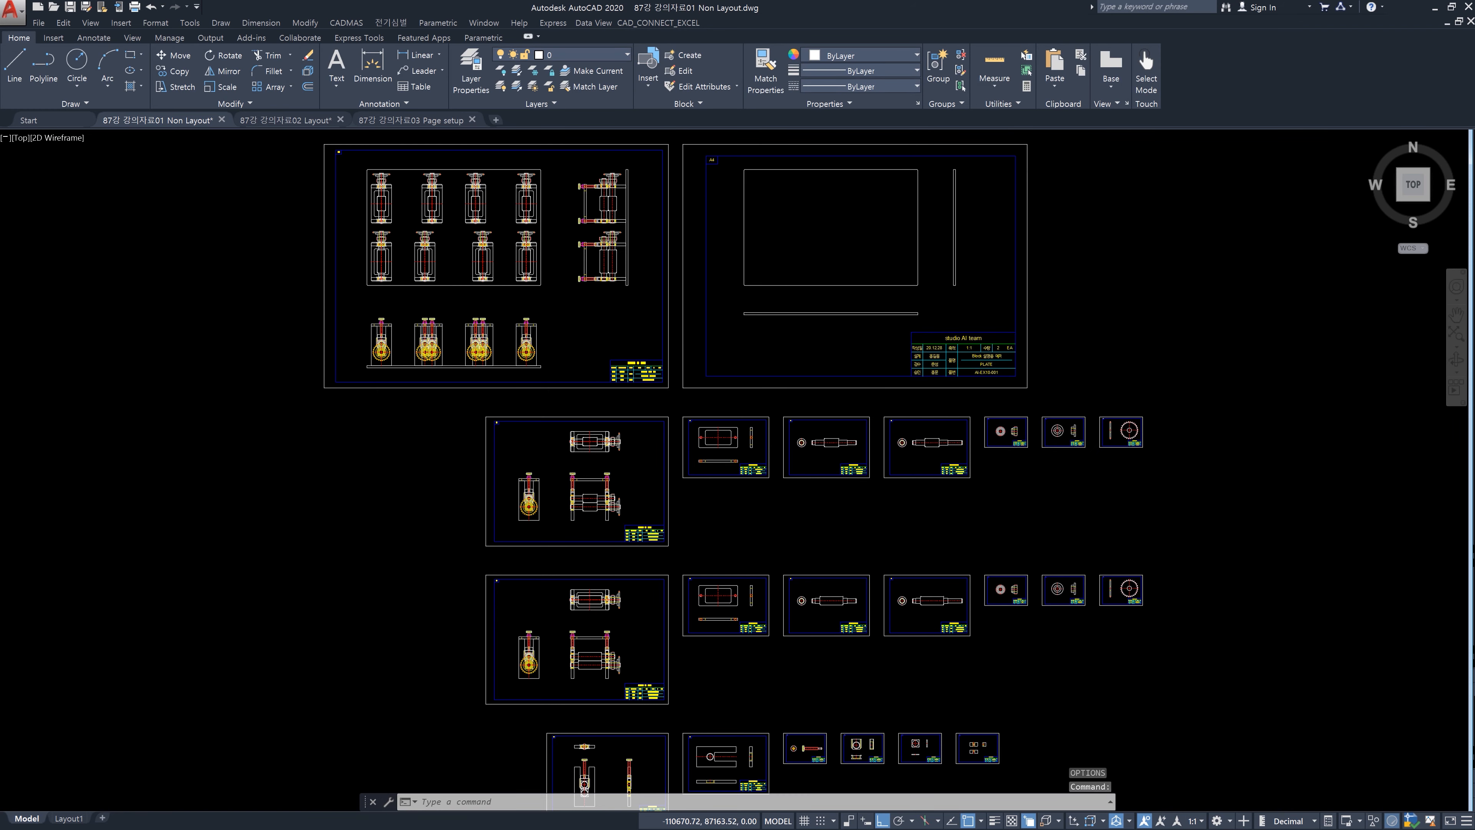
pyautogui.click(68, 818)
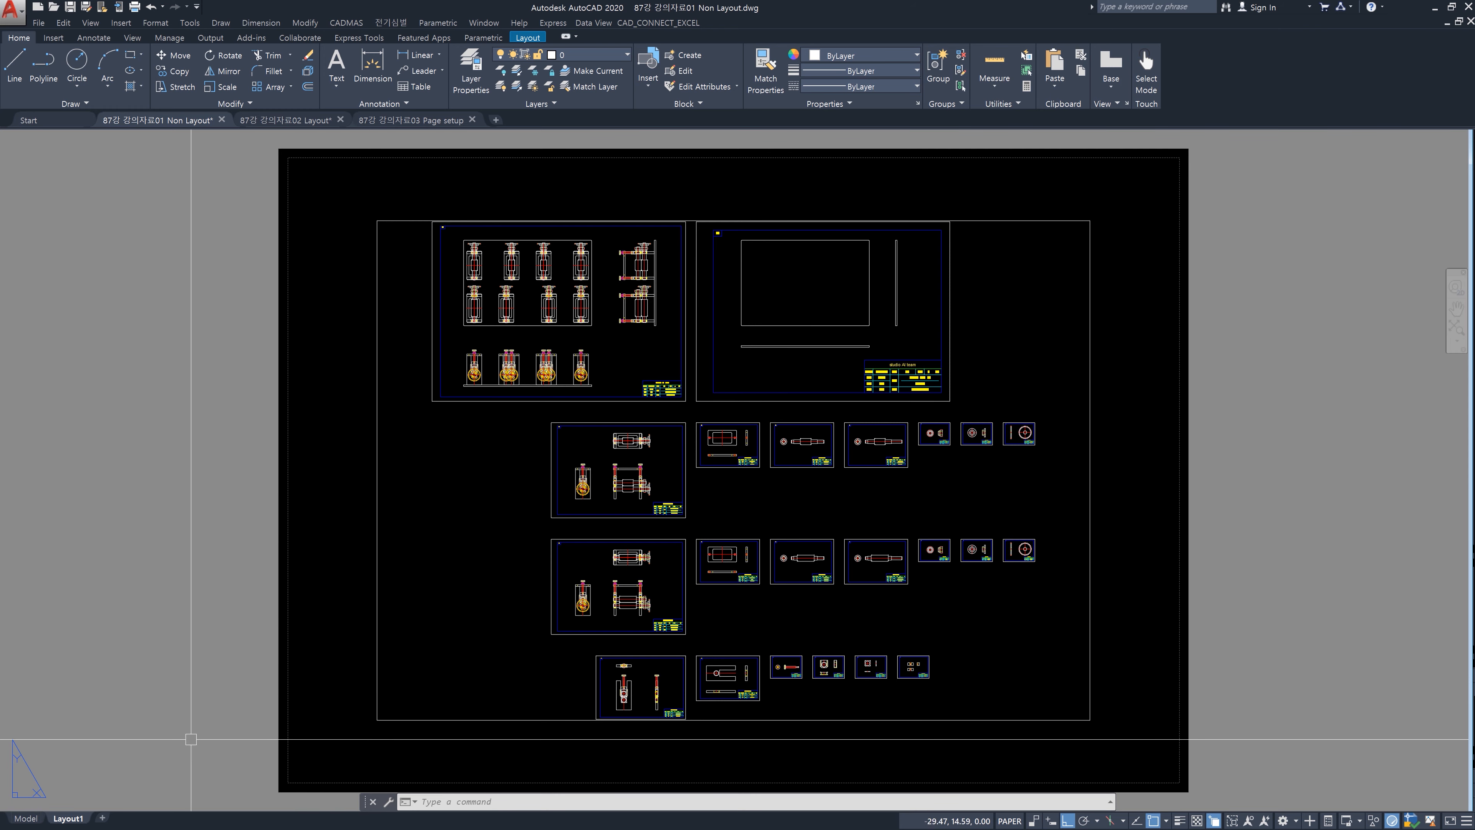
pyautogui.click(26, 818)
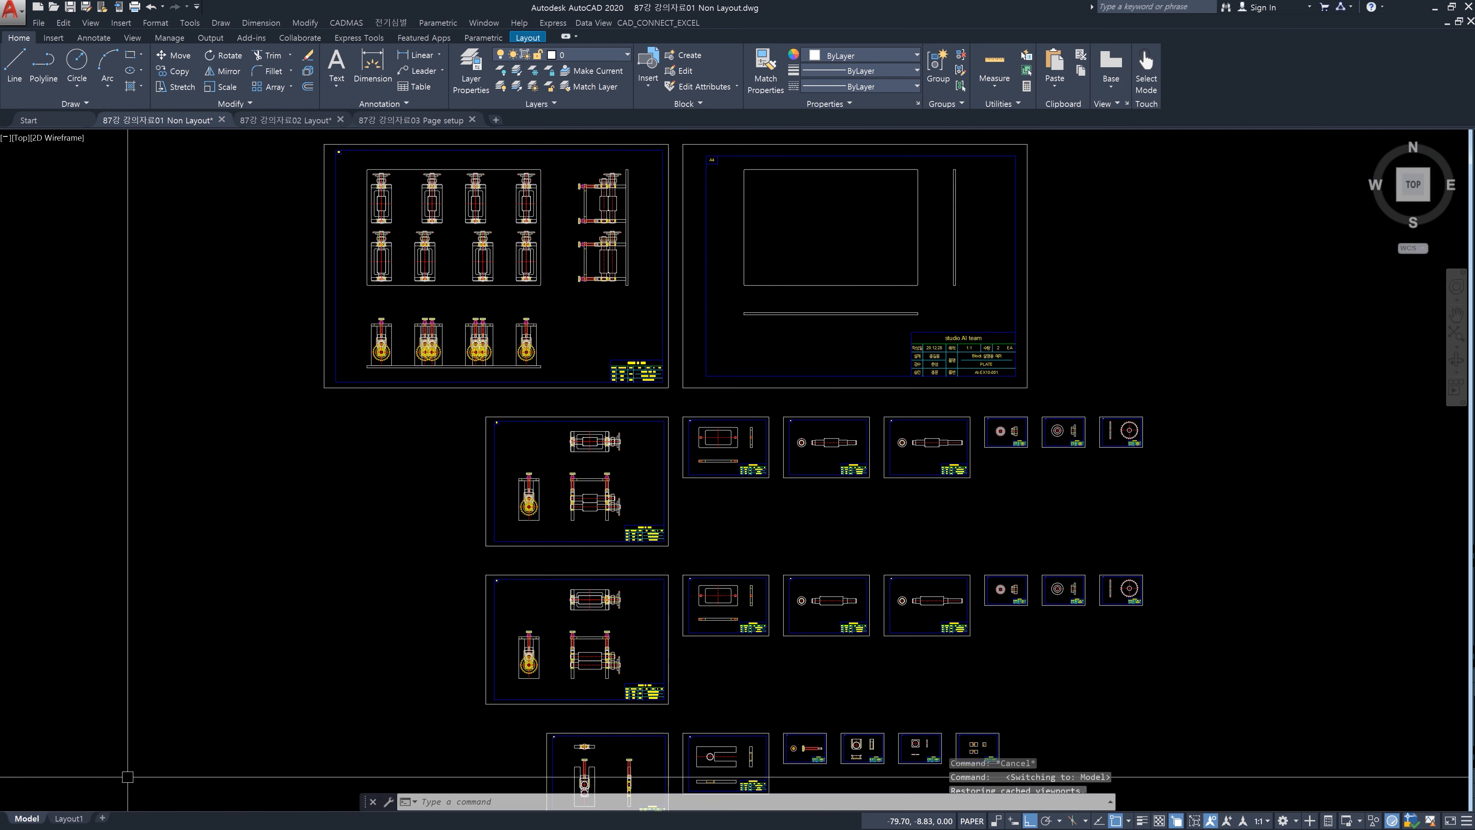
# - Turn off the display of the Layout and Model tabs in the display options
pyautogui.write('op')
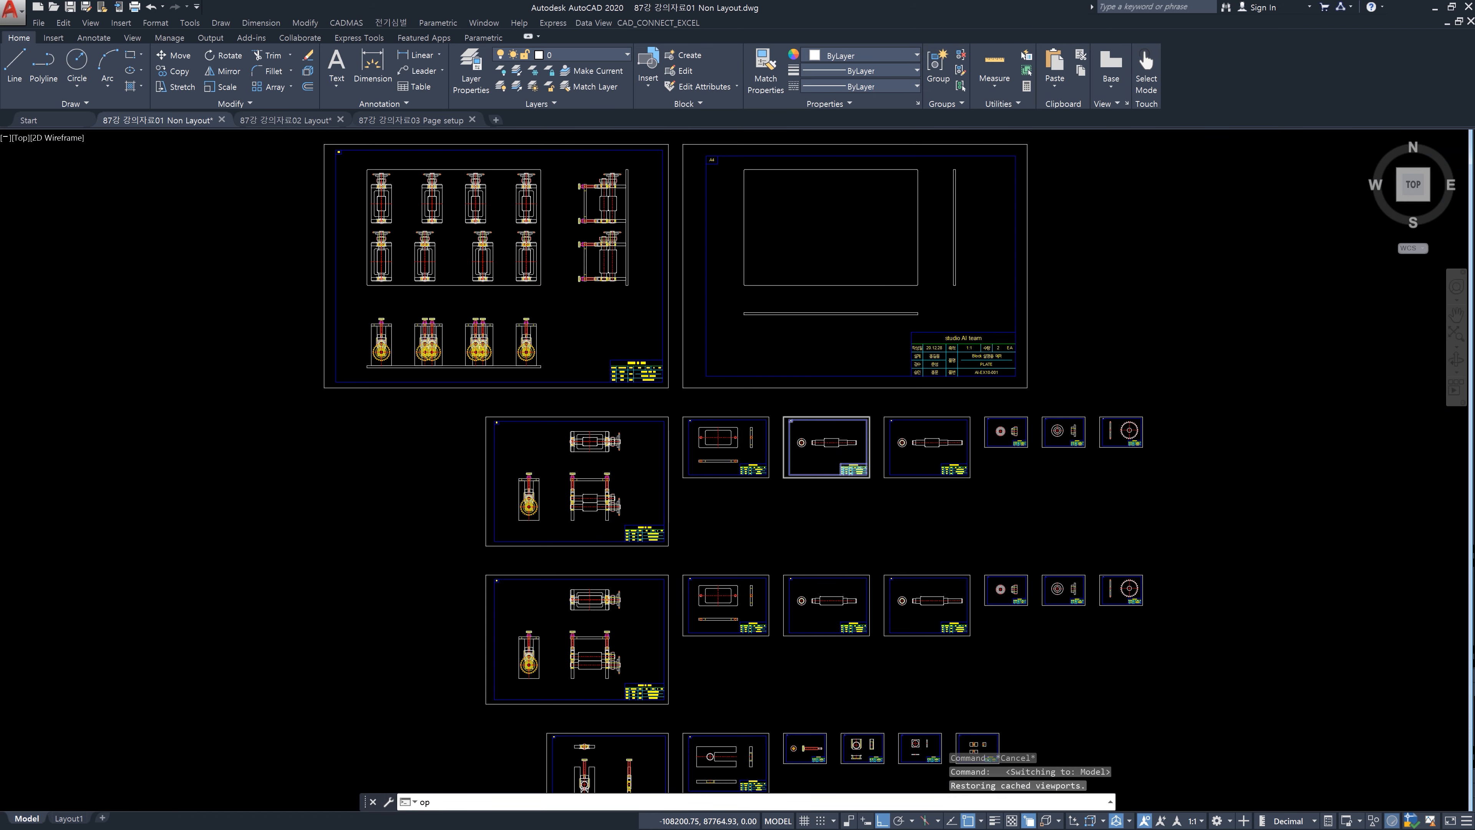
pyautogui.press('Return')
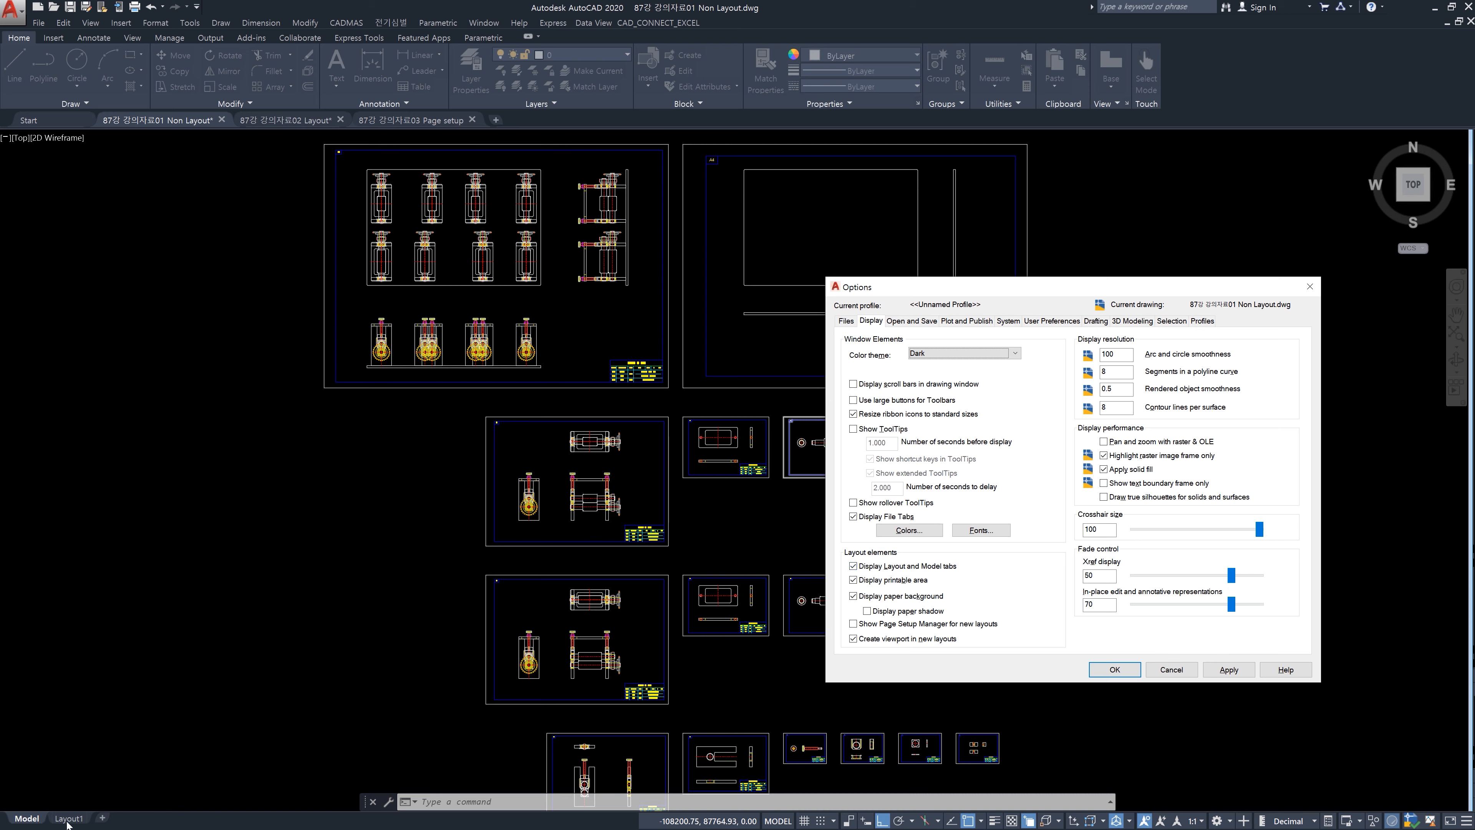
pyautogui.click(853, 565)
pyautogui.click(1115, 670)
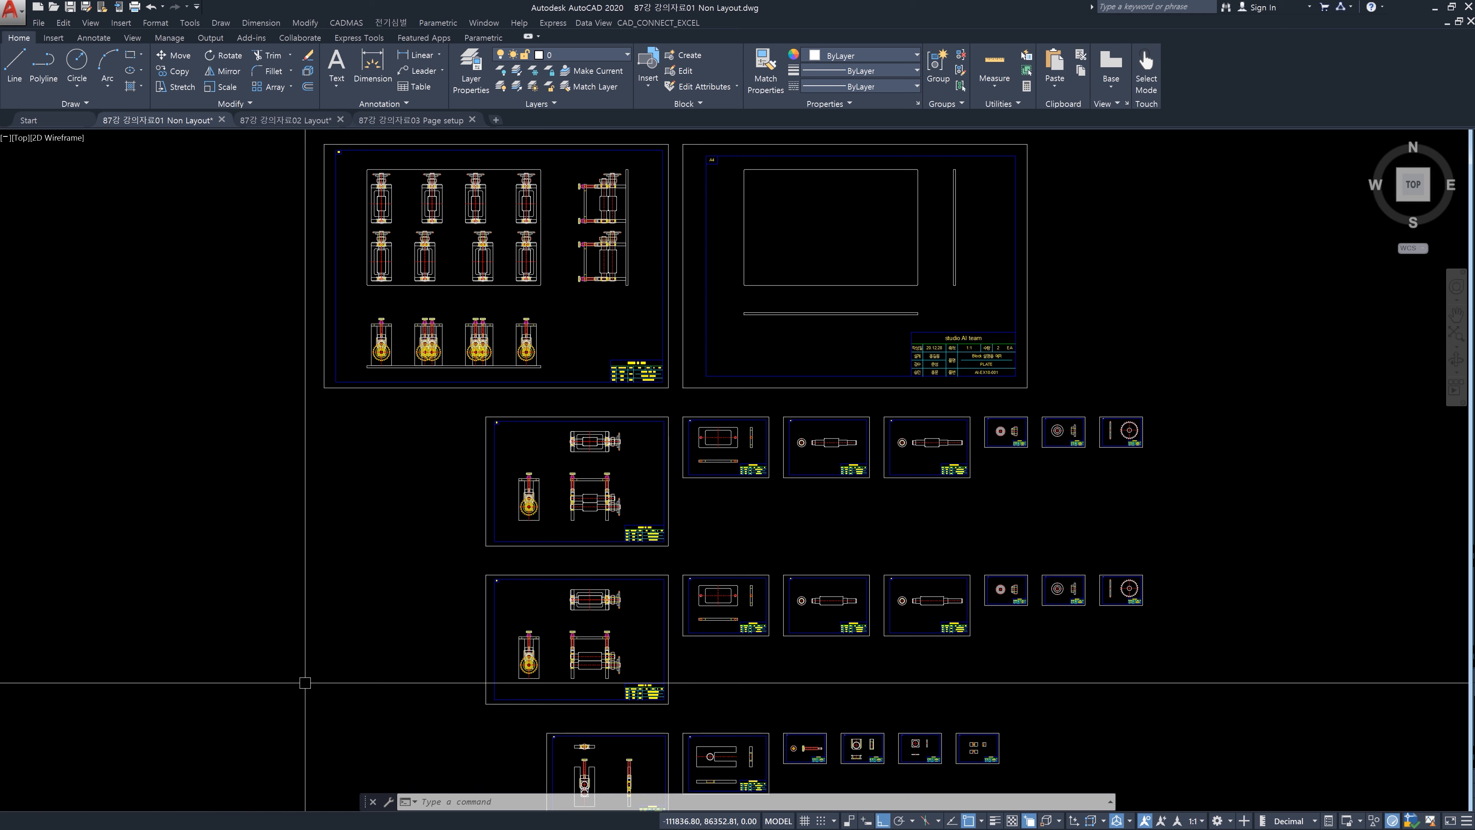
# - Set TILEMODE to 0 to enter the layout, and set it to 1 to return to model space
pyautogui.write('tile')
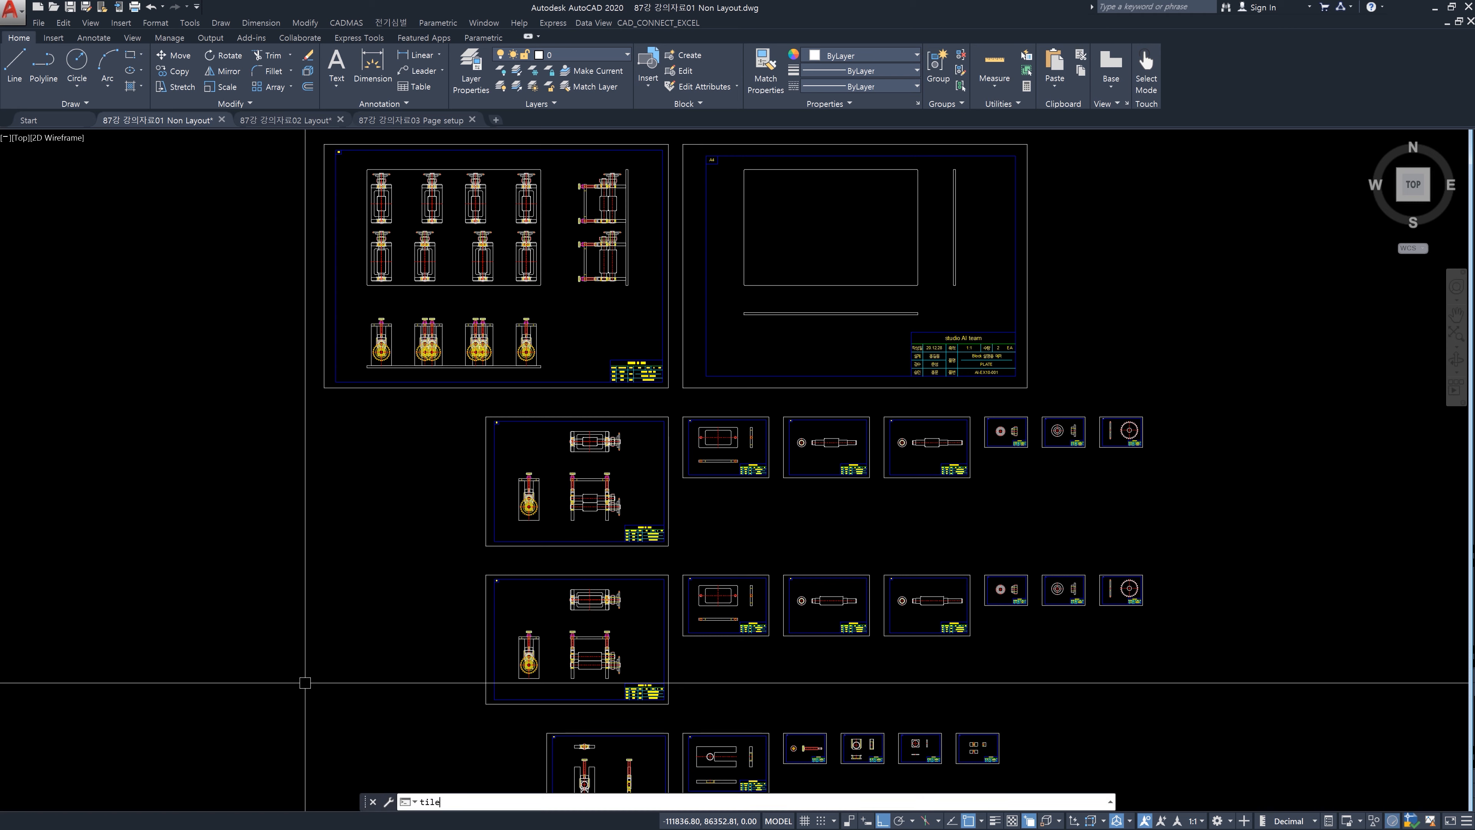
pyautogui.write('mode')
pyautogui.press('Return')
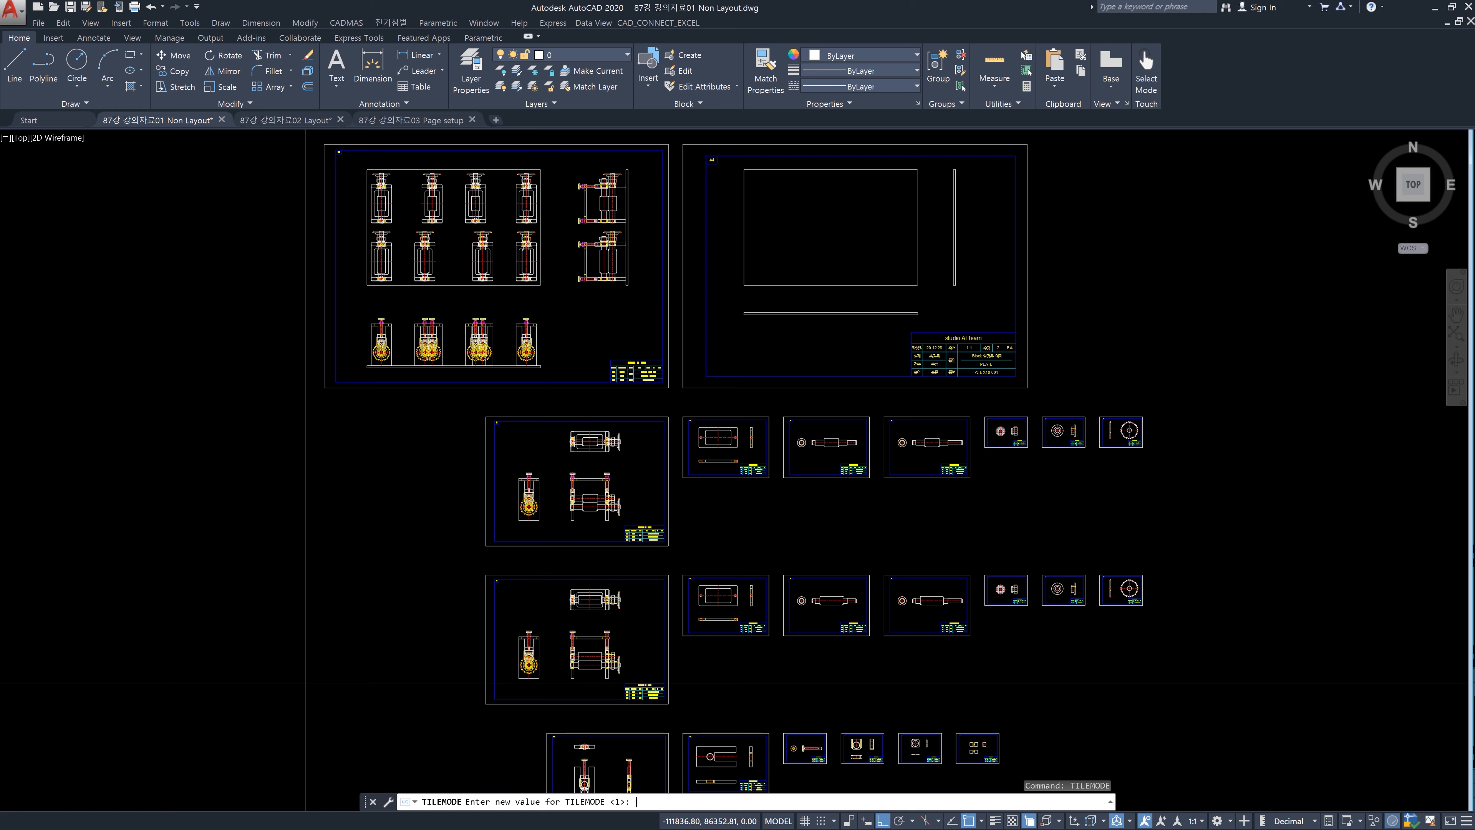
pyautogui.write('0')
pyautogui.press('Return')
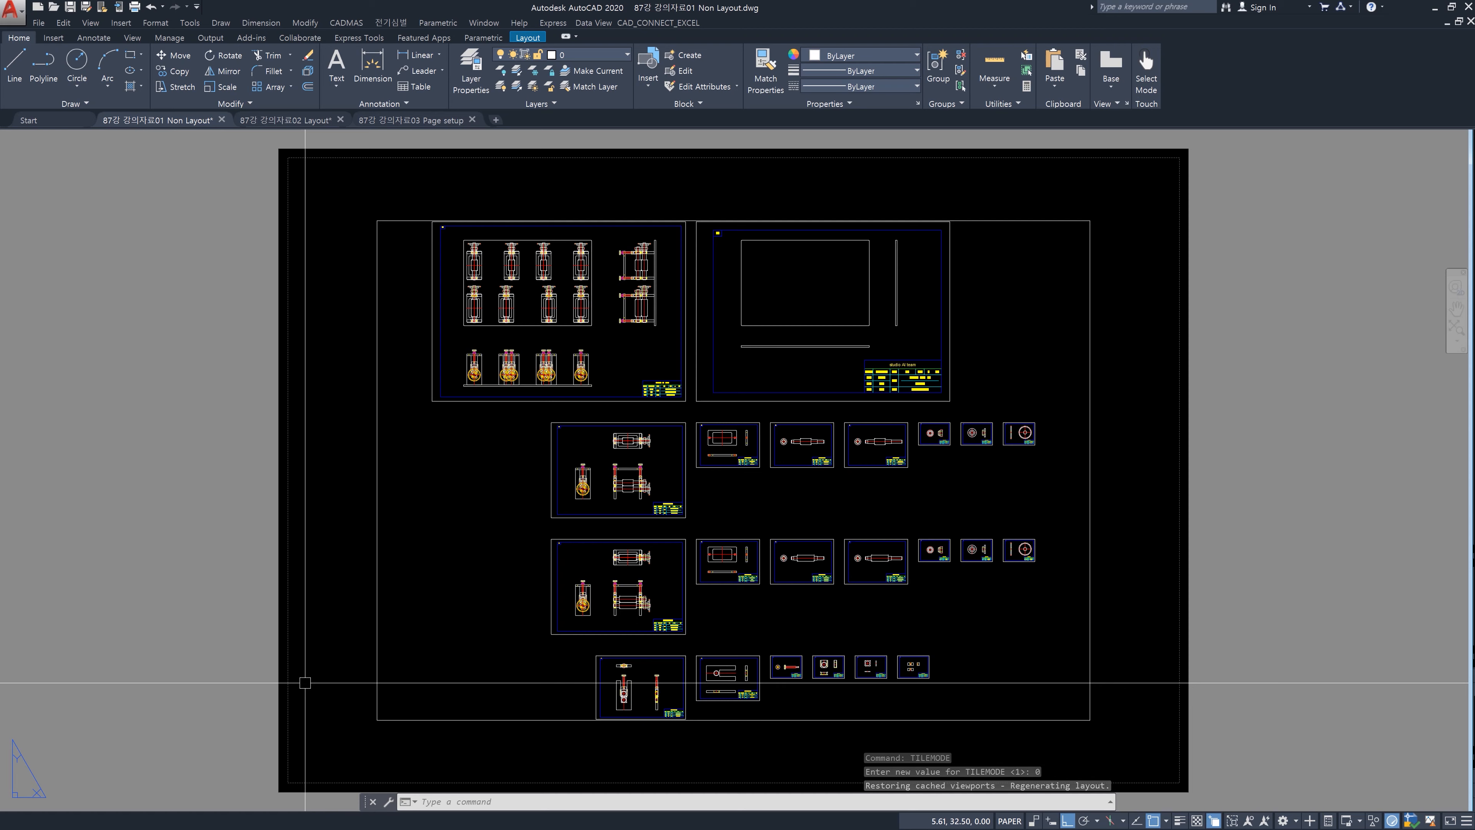
pyautogui.press('Return')
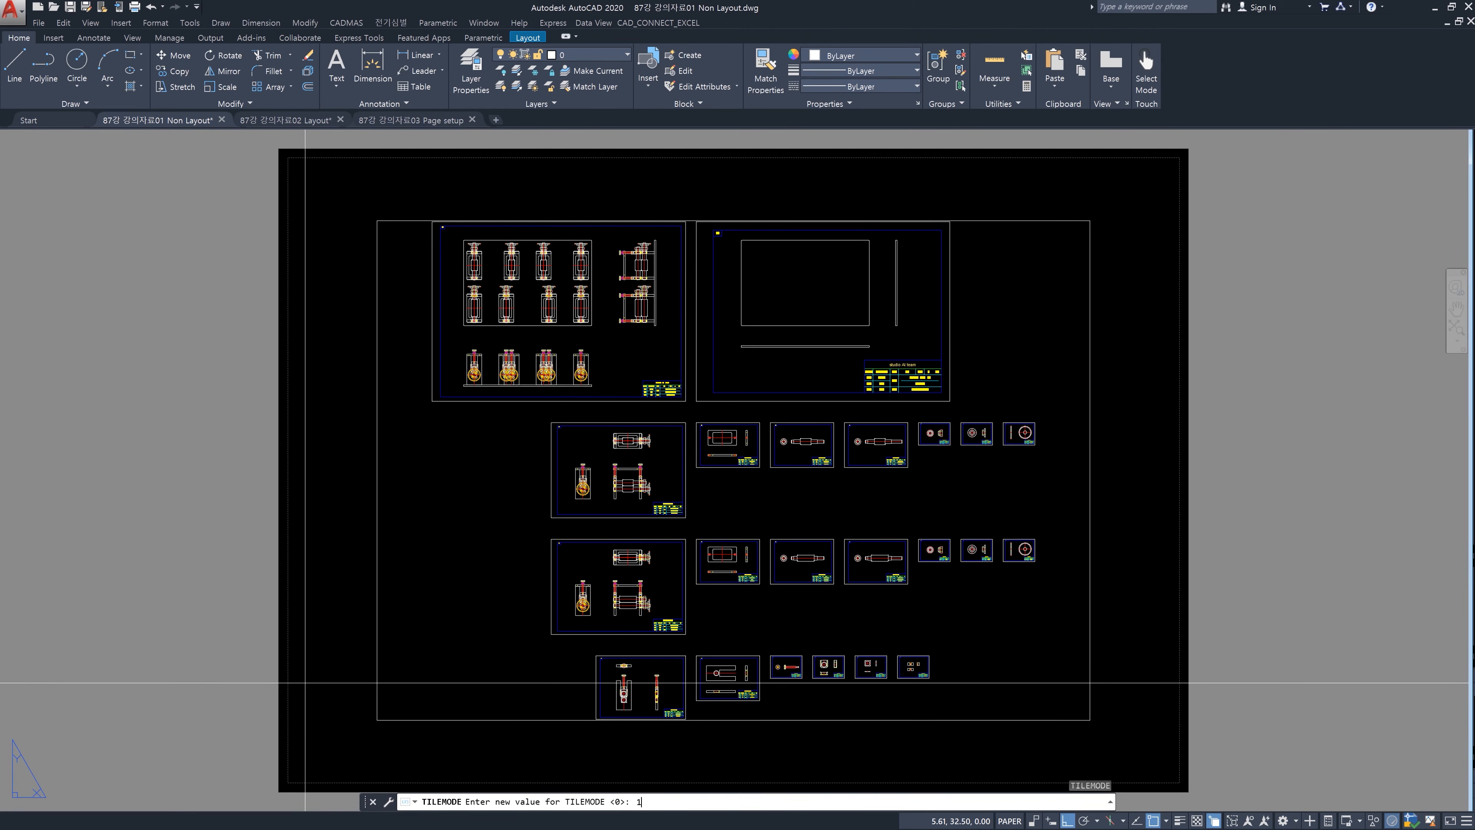
pyautogui.write('1')
pyautogui.press('Return')
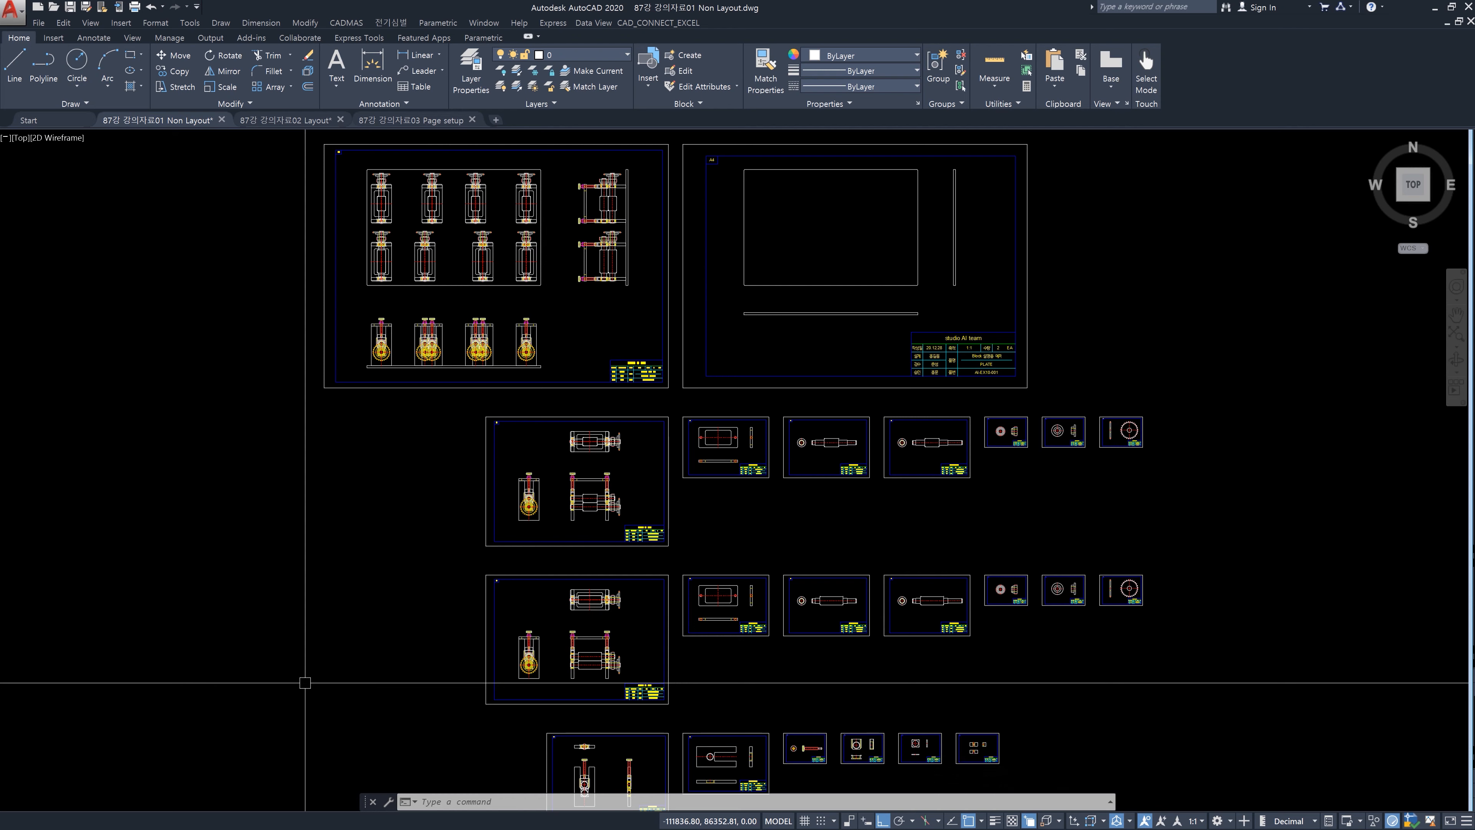
# - Turn the display of the Layout and Model tabs back on in the options and preview Layout1
pyautogui.write('op')
pyautogui.press('Return')
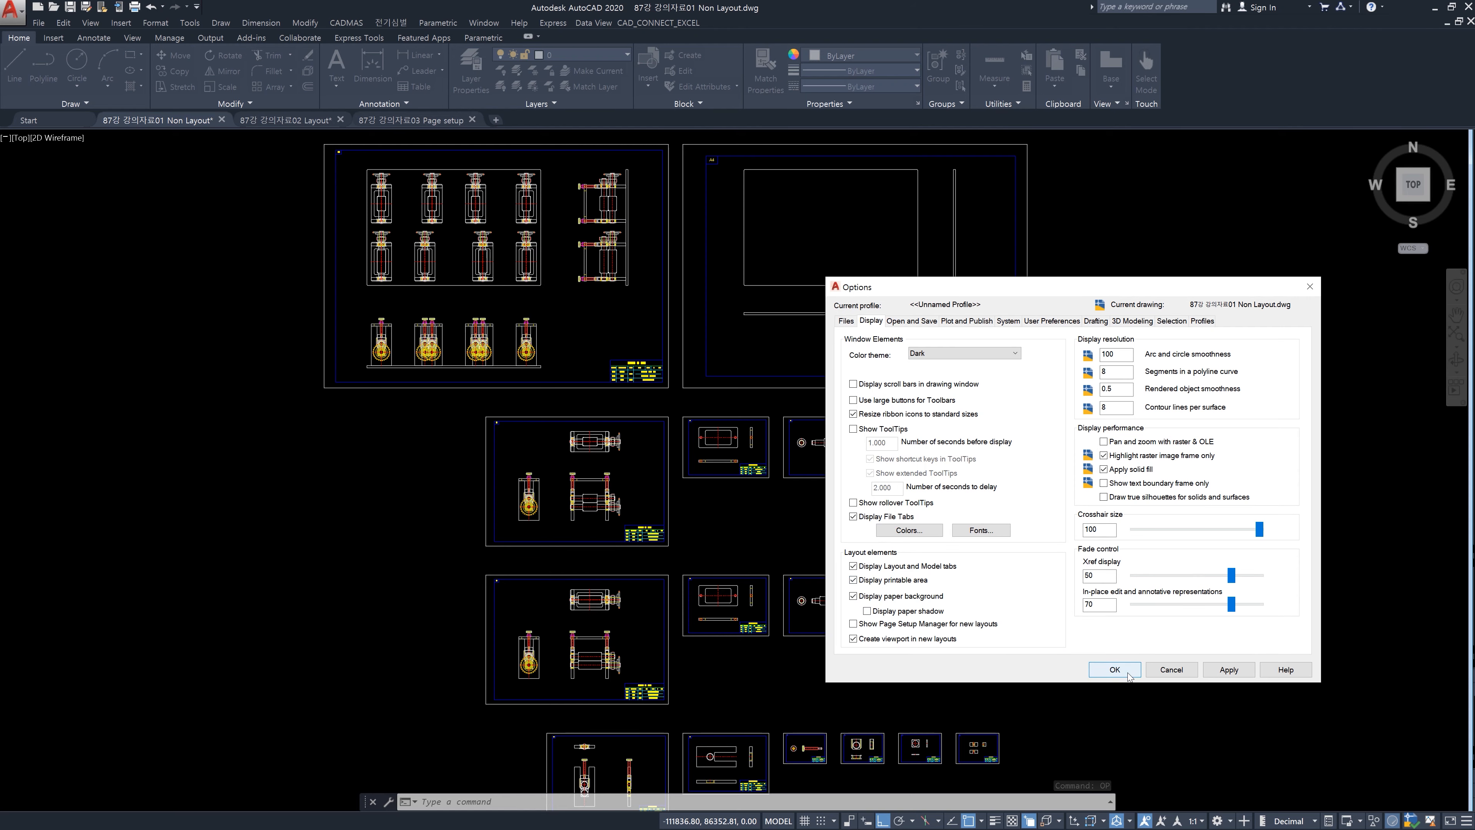
pyautogui.click(1114, 669)
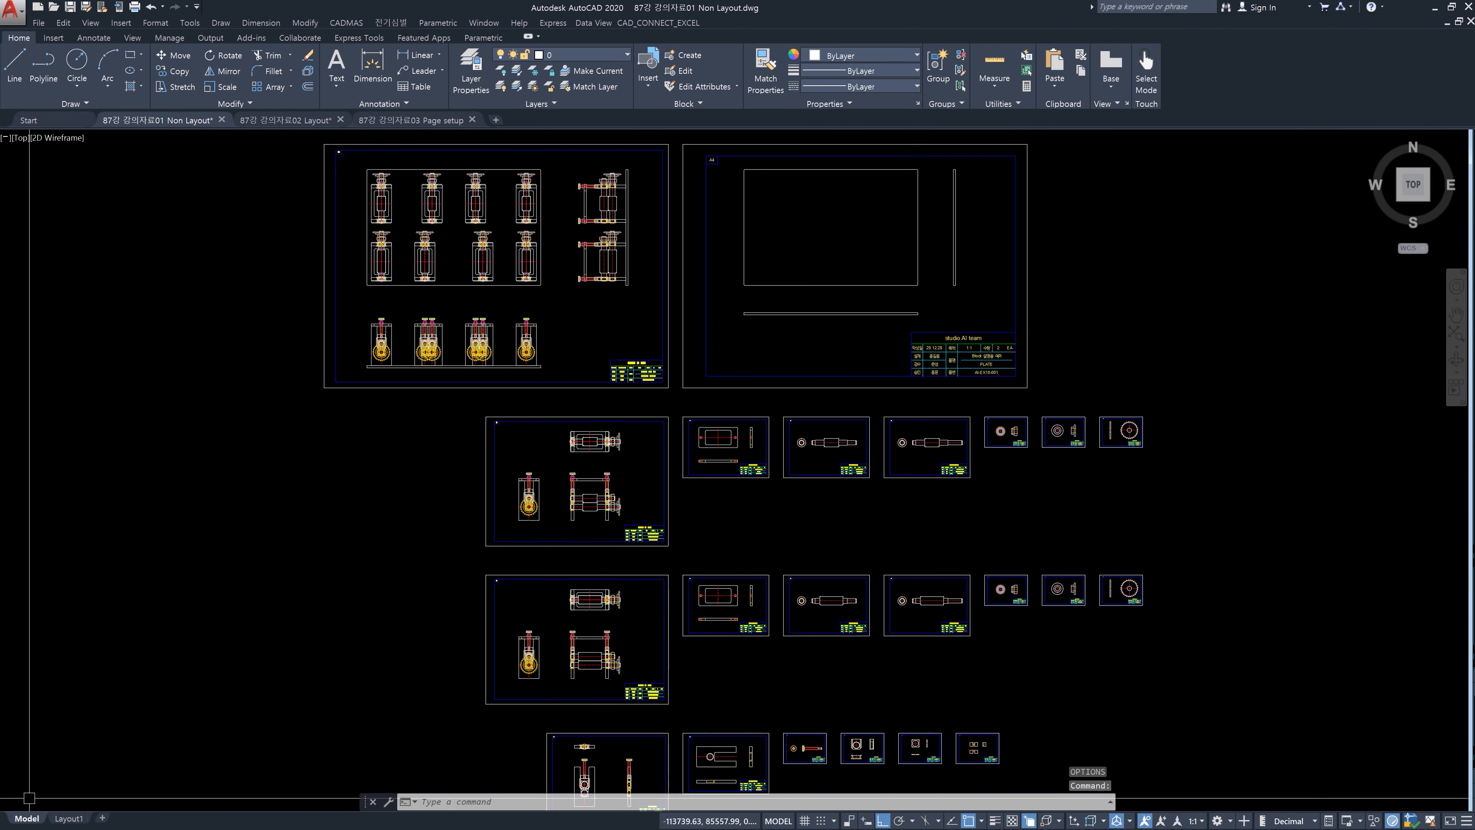
pyautogui.moveTo(69, 819)
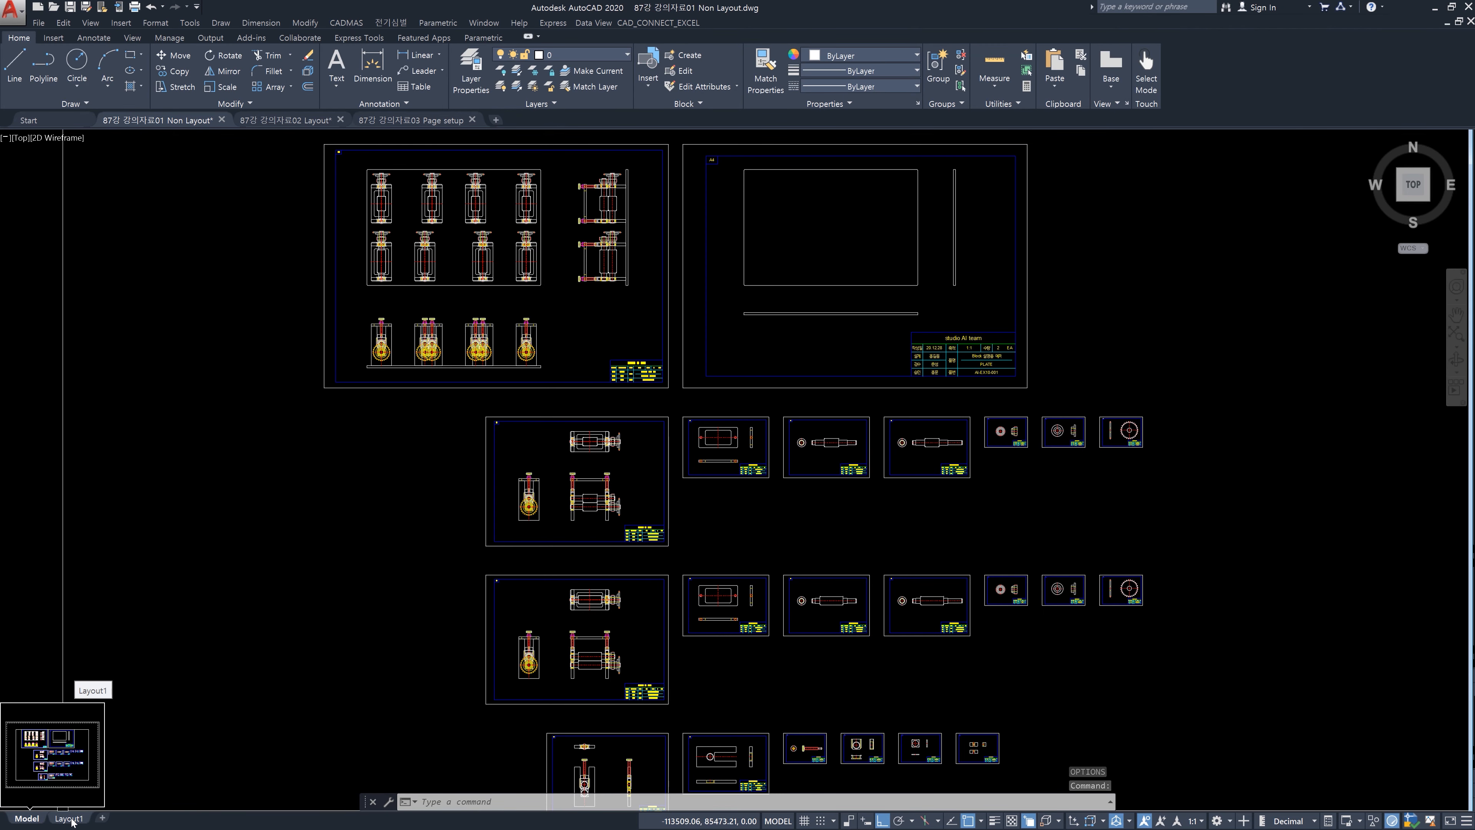
# - Switch to the 02 Layout drawing and set TILEMODE to 0 to enter its layout
pyautogui.click(298, 121)
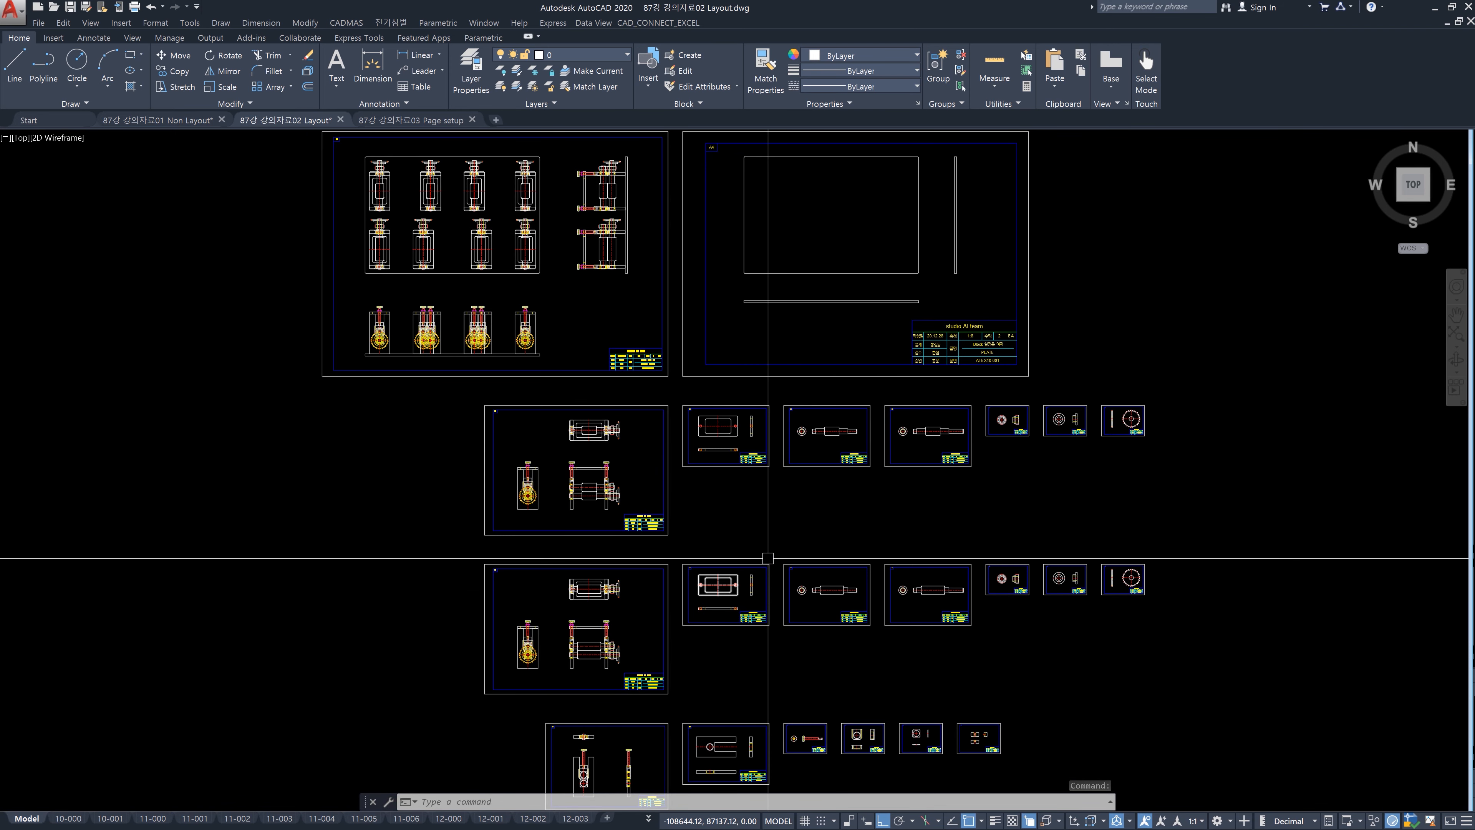
pyautogui.write('til')
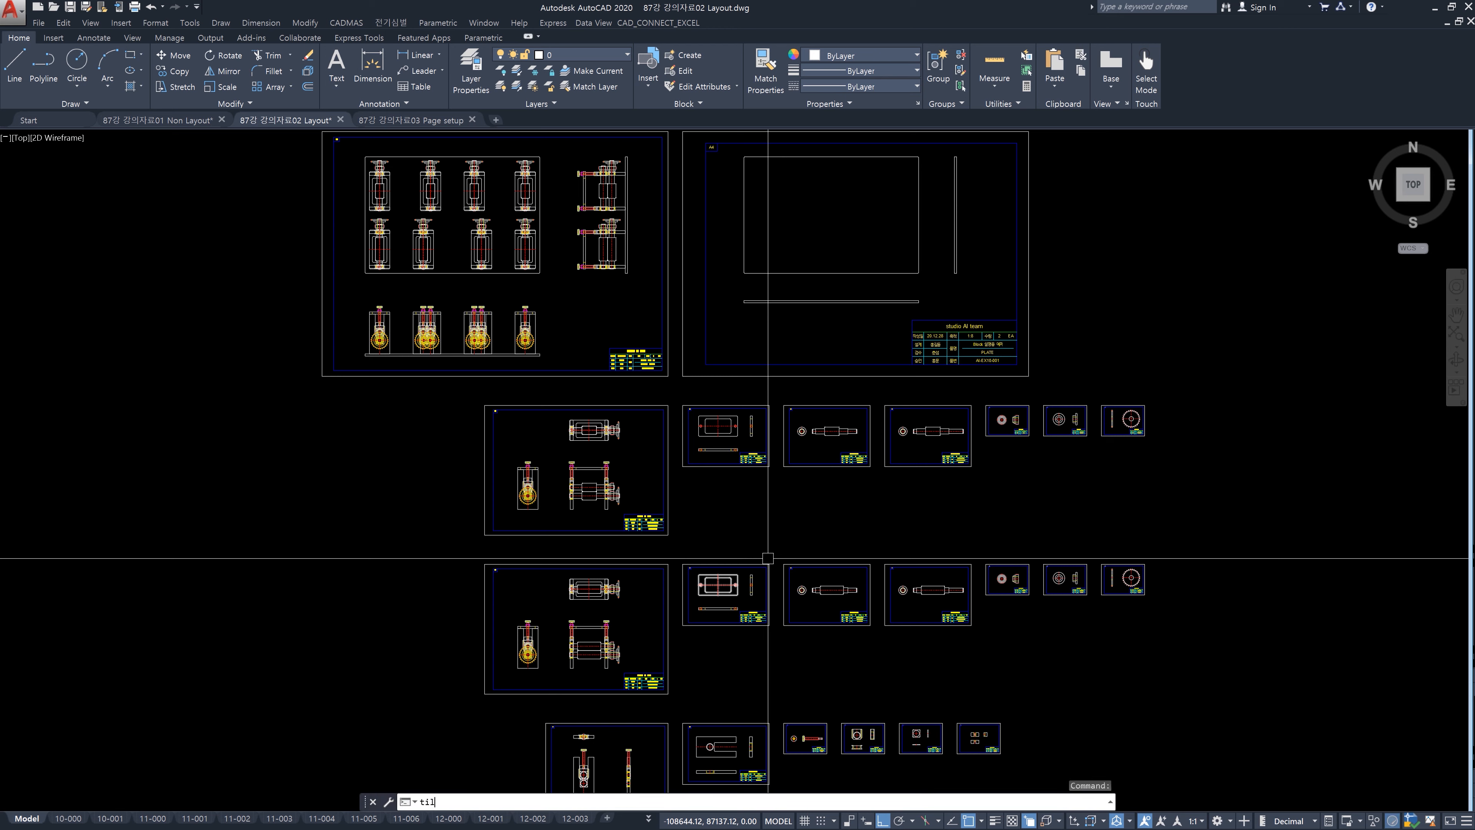
pyautogui.write('emode')
pyautogui.press('Return')
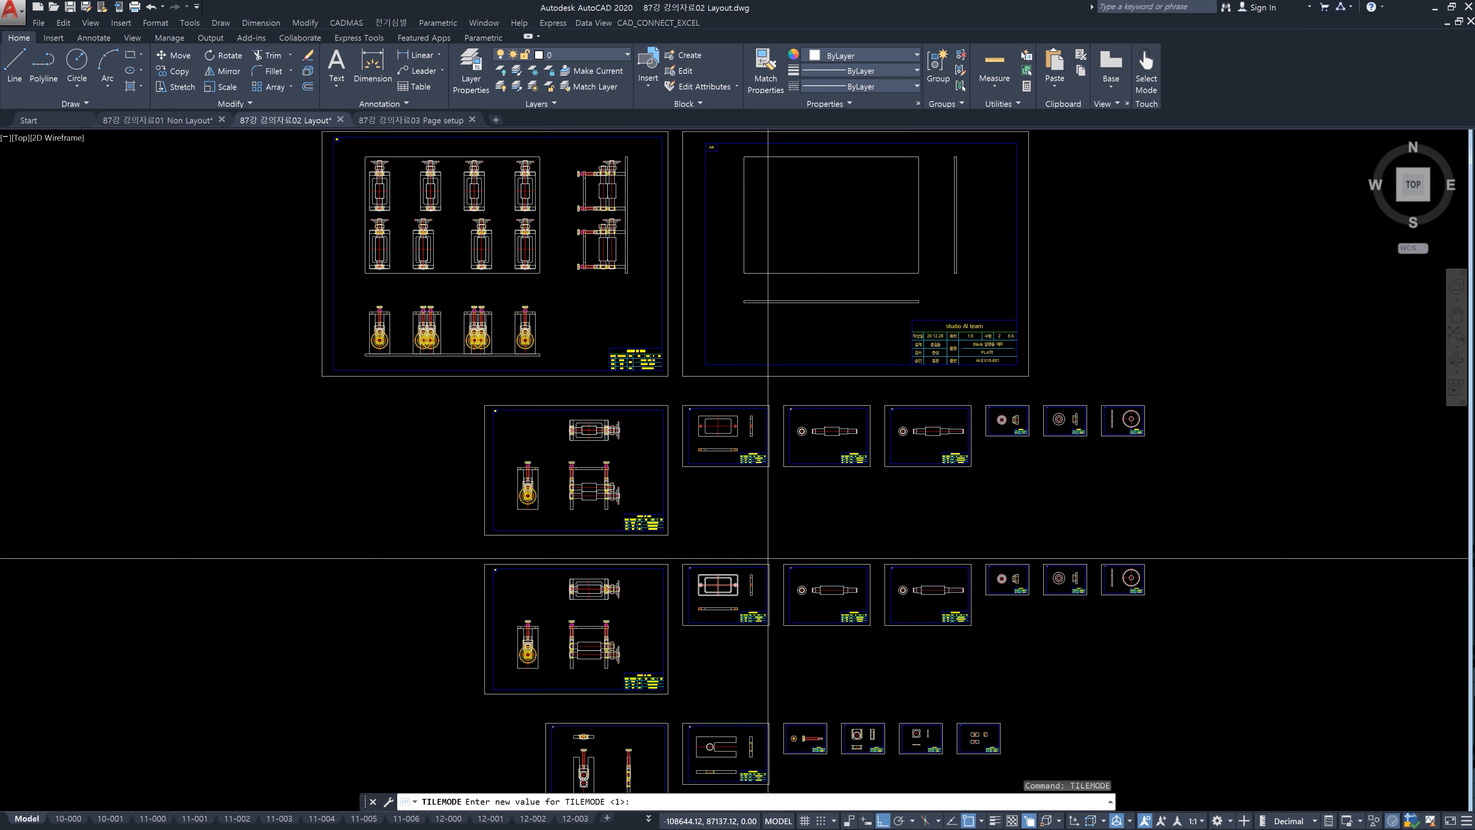
pyautogui.write('0')
pyautogui.press('Return')
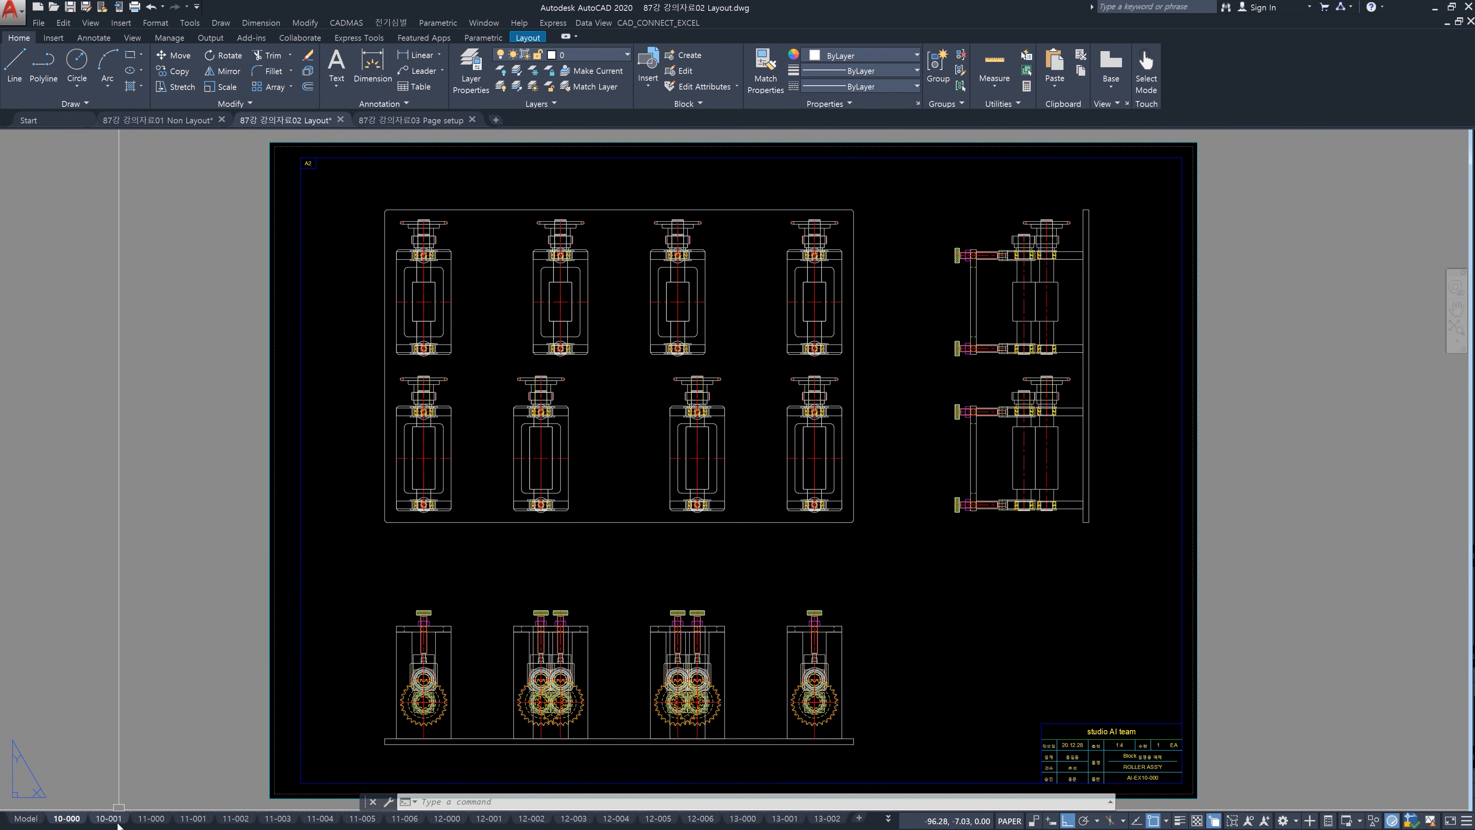
# - Enter TILEMODE 0 again in the 02 Layout drawing, and set TILEMODE to 1 to return to model space
pyautogui.write('tilemode')
pyautogui.press('Return')
pyautogui.write('0')
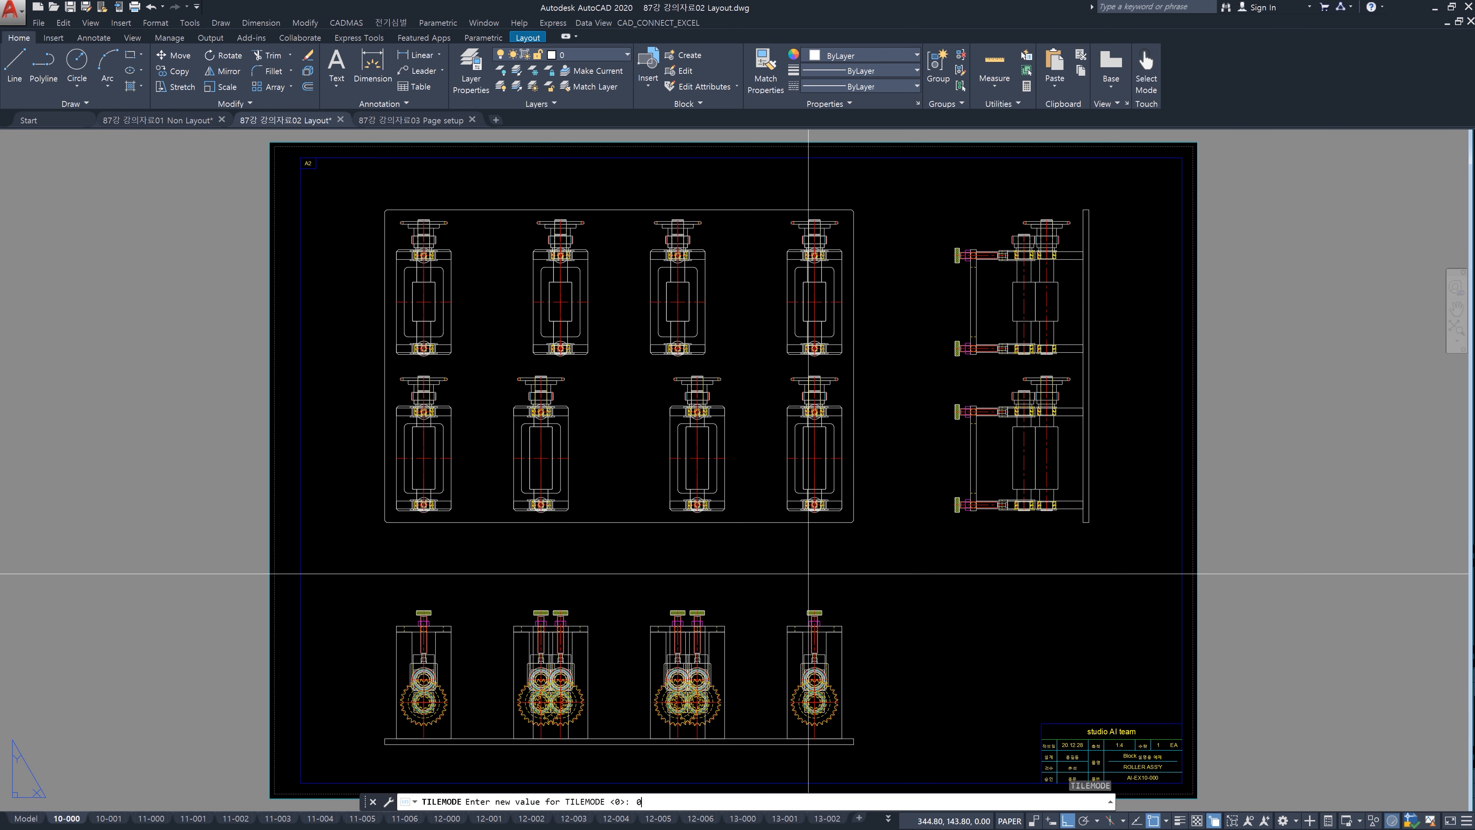
pyautogui.press('Return')
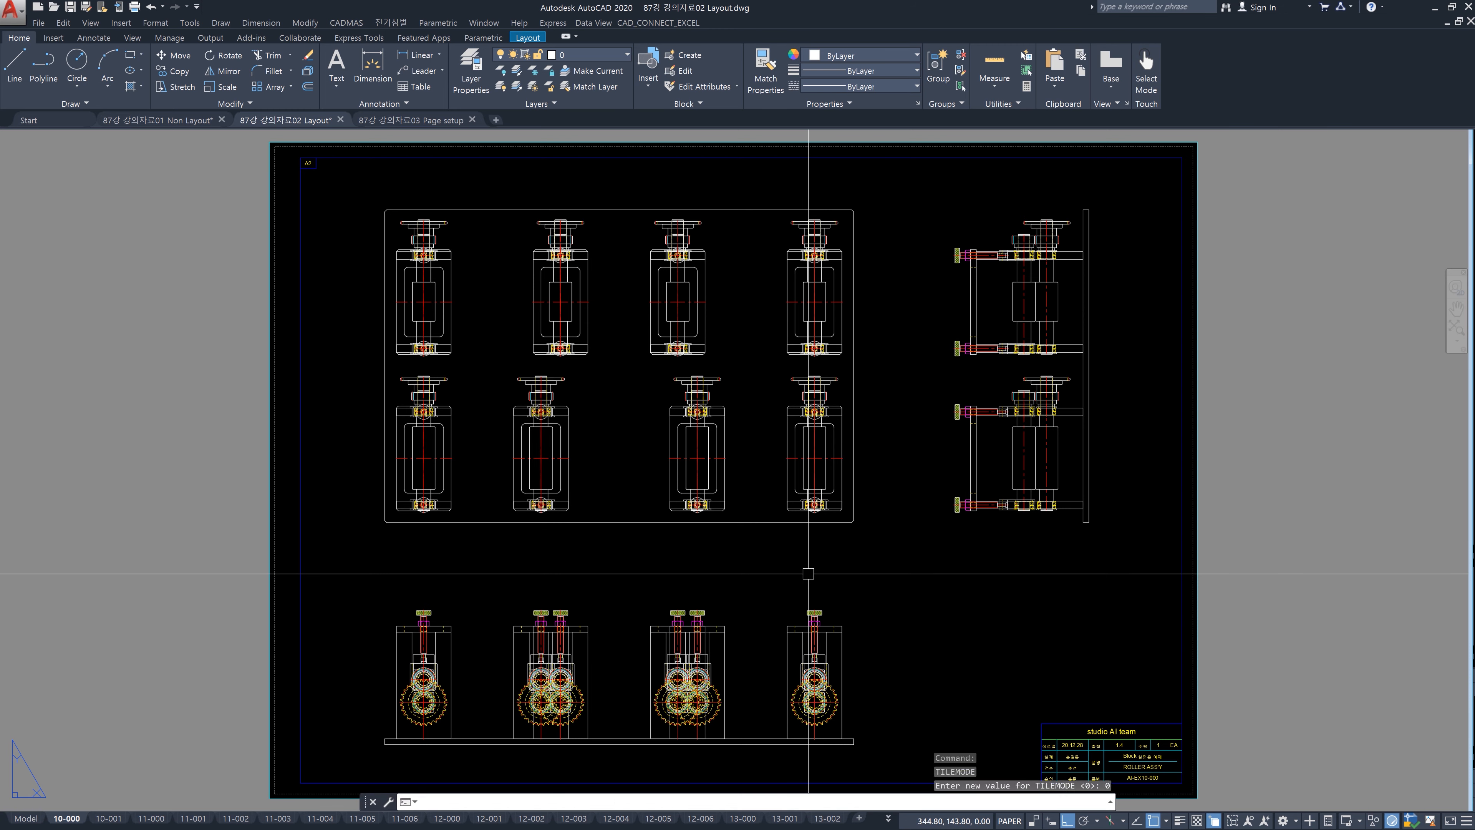
pyautogui.press('Return')
pyautogui.write('1')
pyautogui.press('Return')
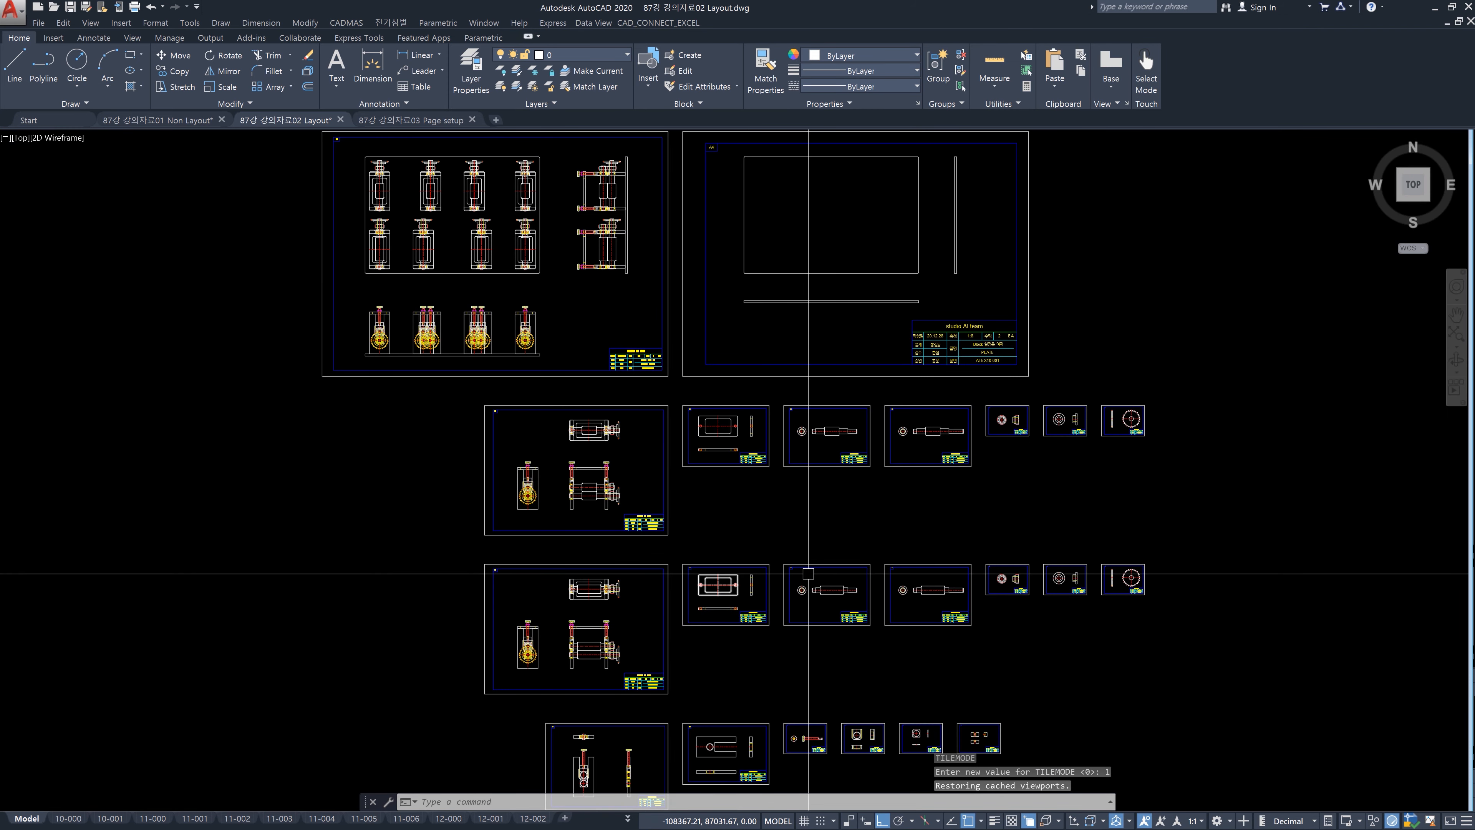
# - Try to set TILEMODE to 2, cancel the command, and open layout 11-001
pyautogui.press('Return')
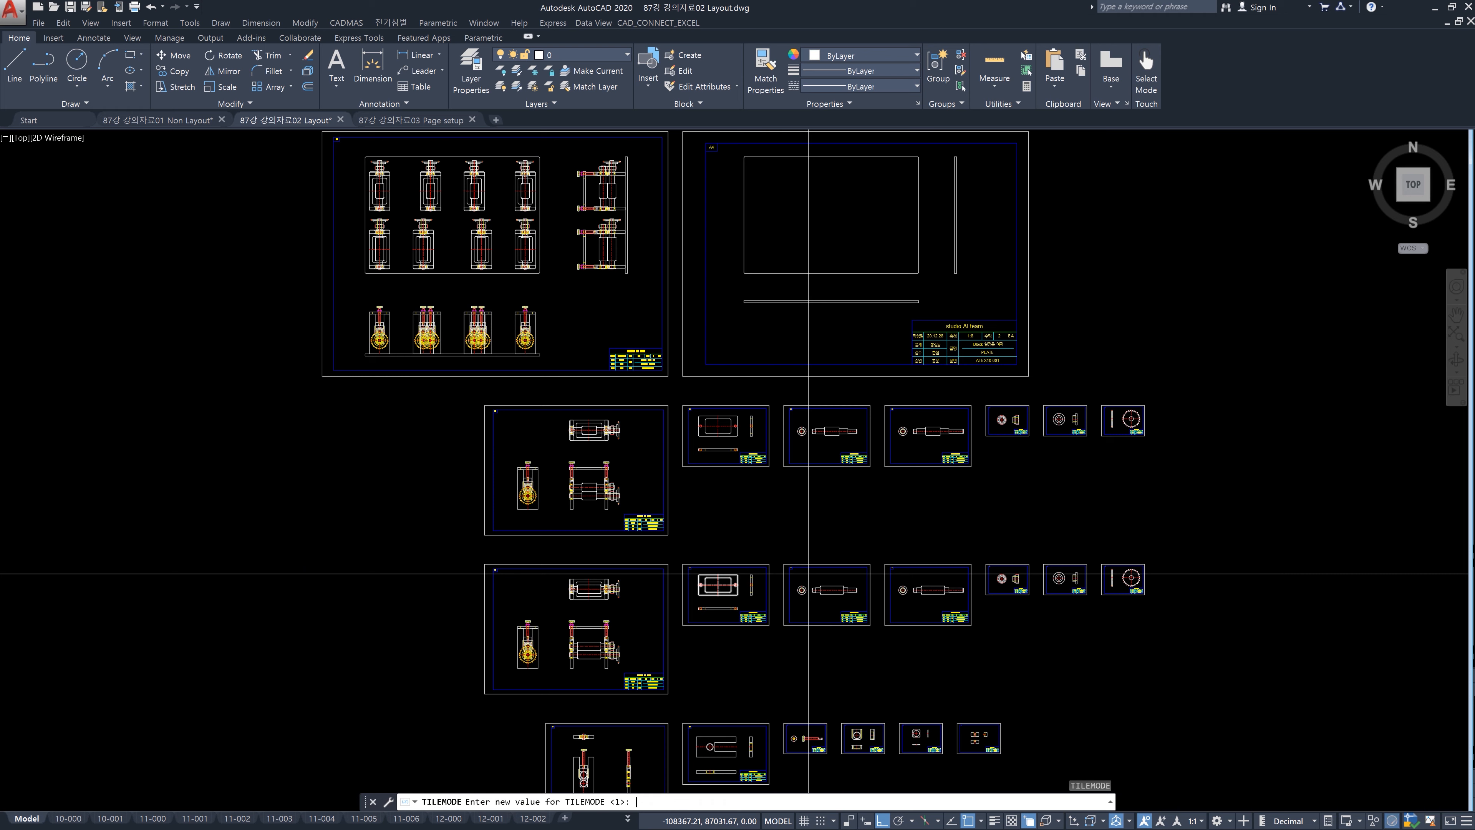
pyautogui.write('2')
pyautogui.press('Return')
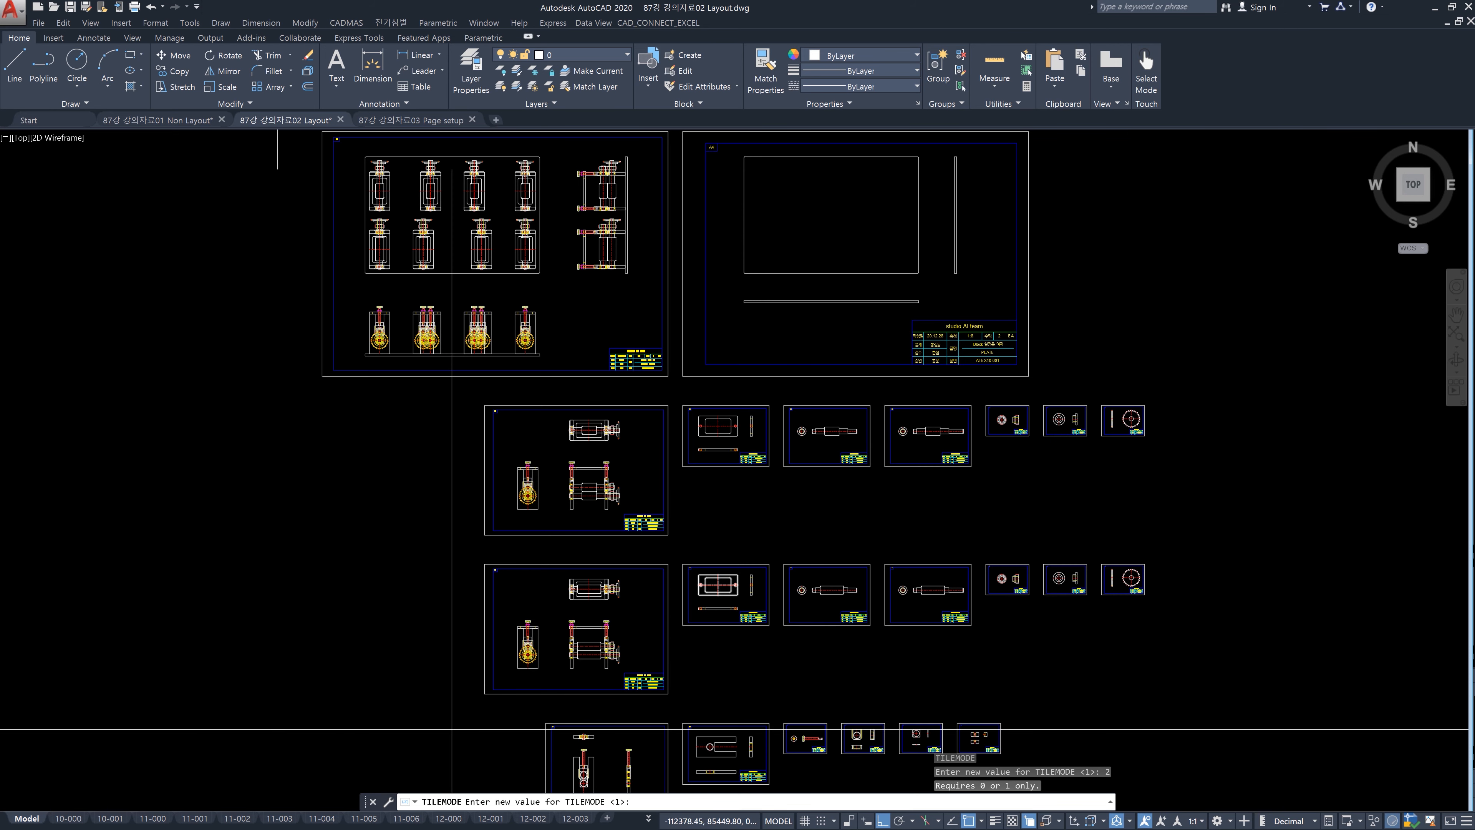
pyautogui.press('Escape')
pyautogui.moveTo(196, 818)
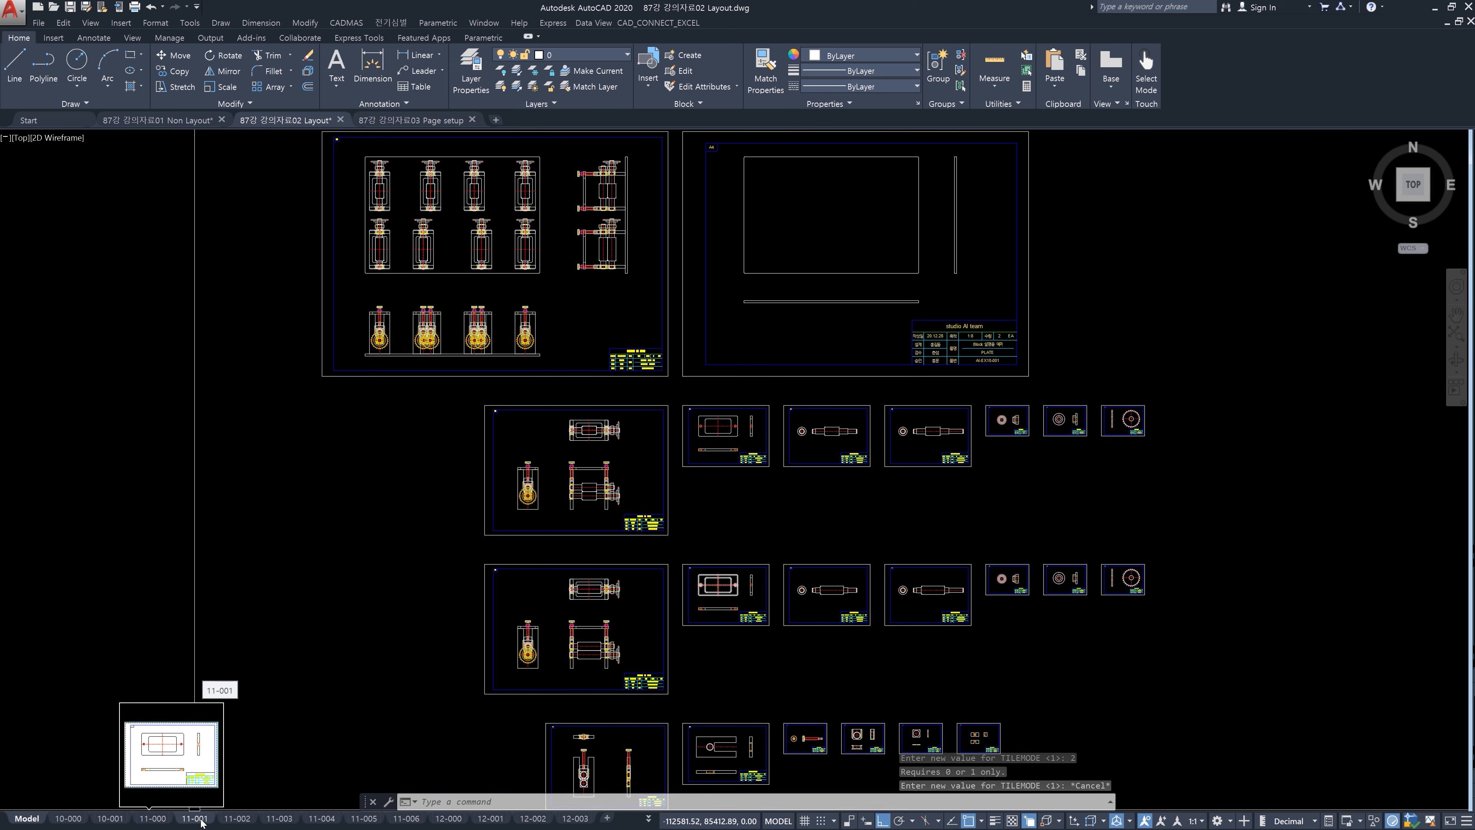
pyautogui.click(195, 819)
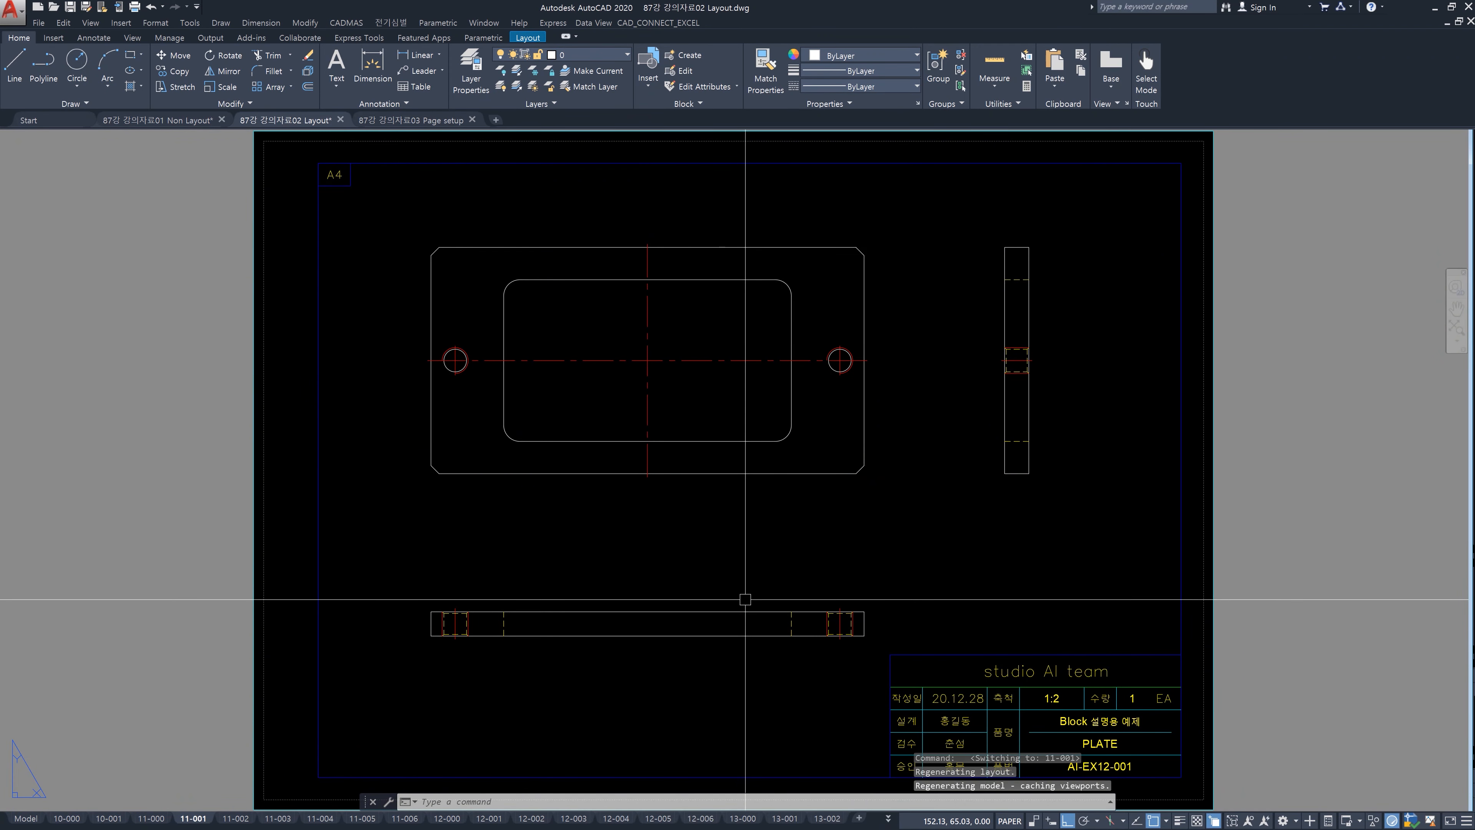
# - Set TILEMODE to 1 to enter model space, and set it to 0 to return to layout 11-001
pyautogui.write('t')
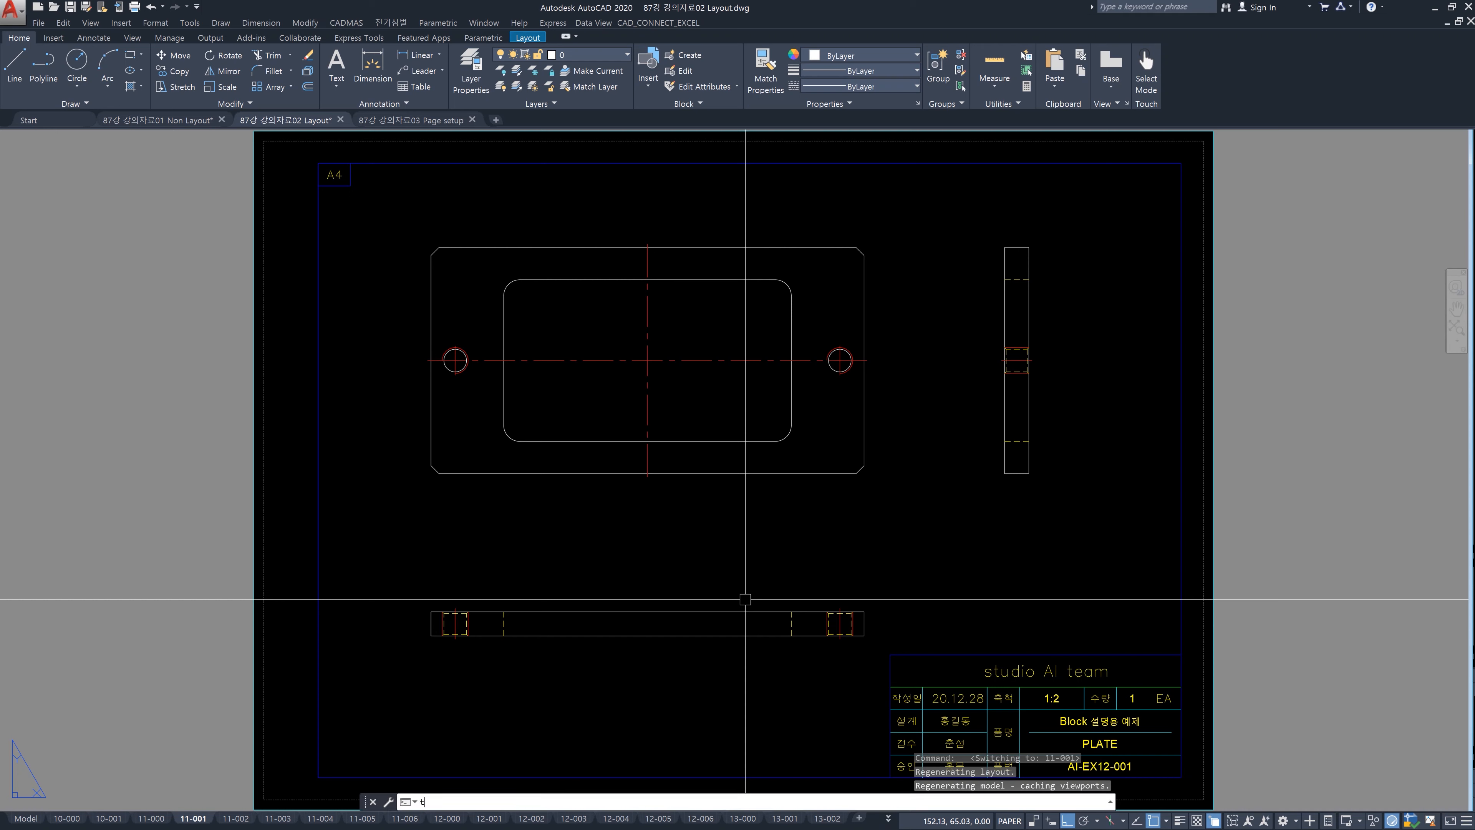
pyautogui.write('ilemode')
pyautogui.press('Return')
pyautogui.write('1')
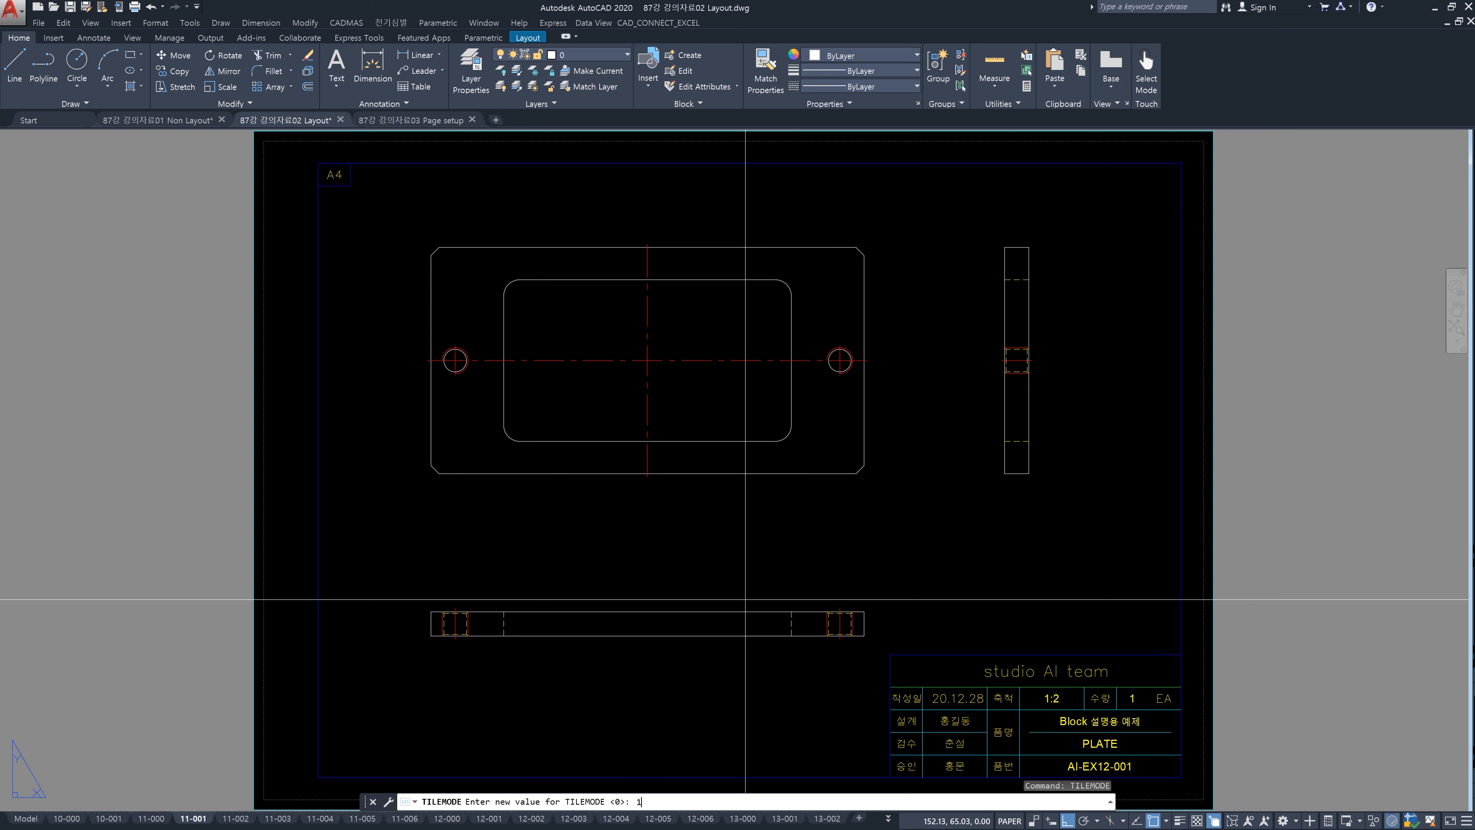
pyautogui.press('Return')
pyautogui.press('Return')
pyautogui.write('0')
pyautogui.press('Return')
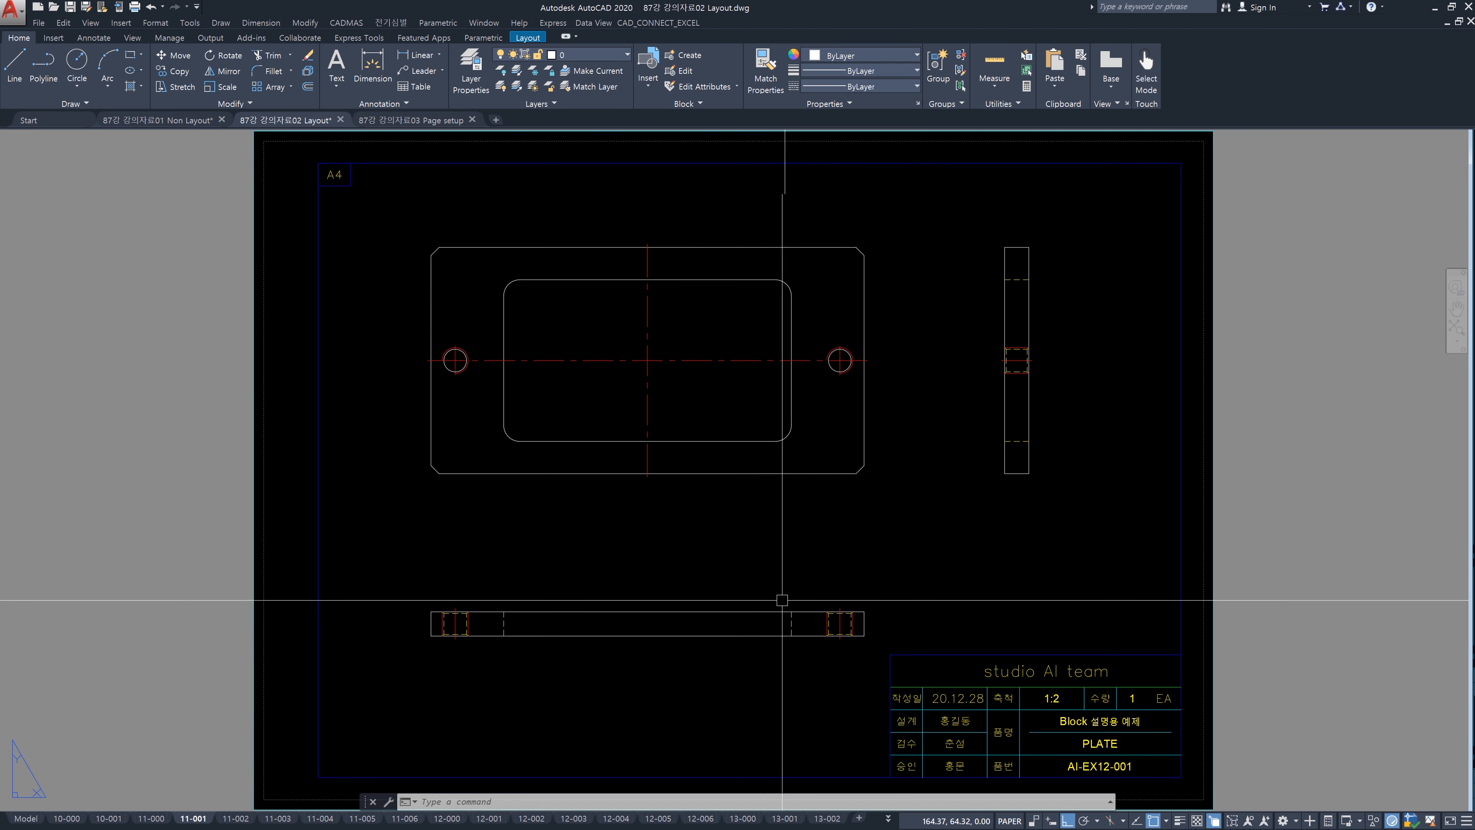
# - Switch from model space to layout 10-001 to view its sheet, and return to model space
pyautogui.click(26, 818)
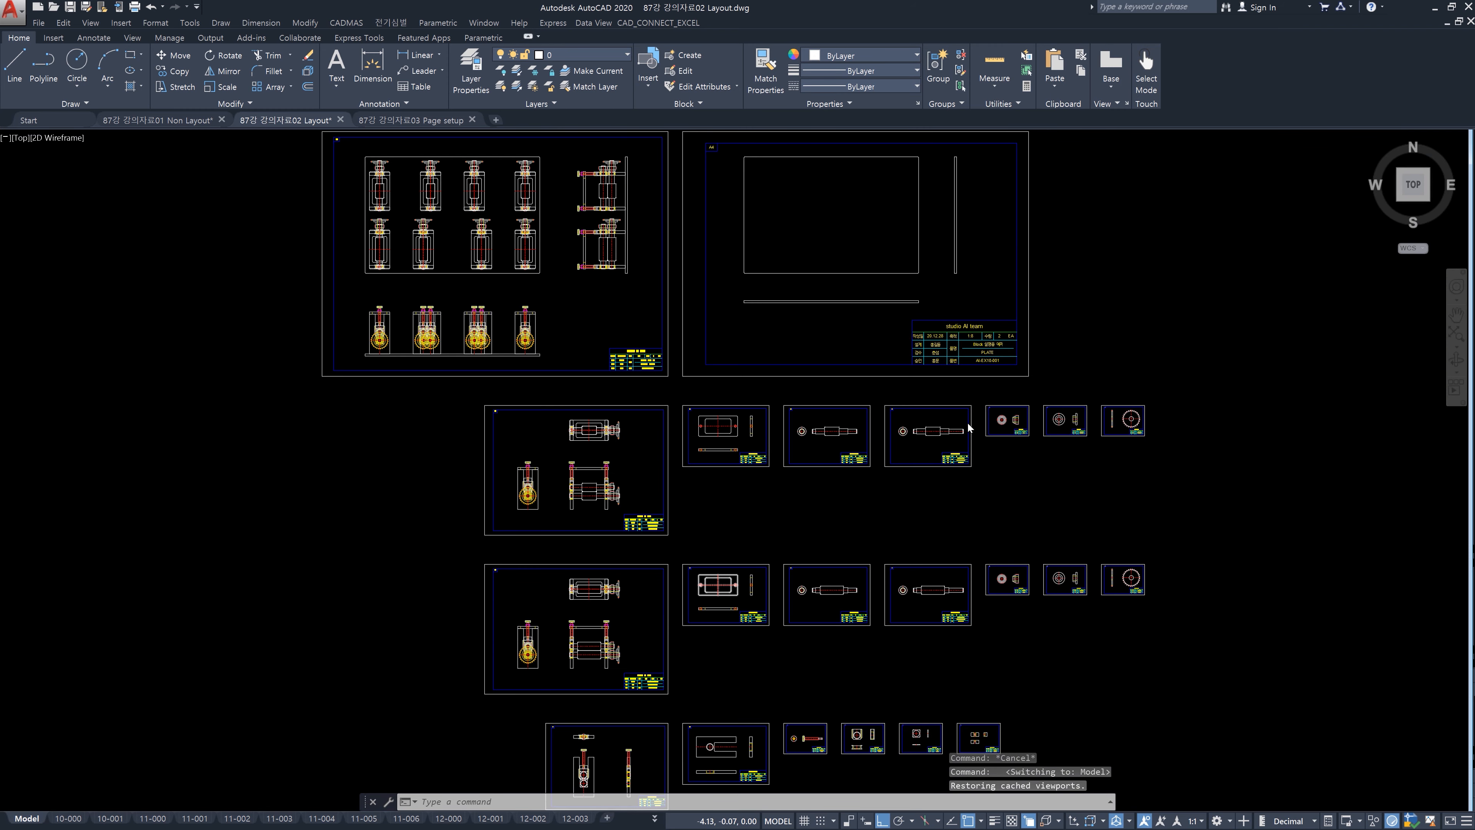
pyautogui.click(77, 817)
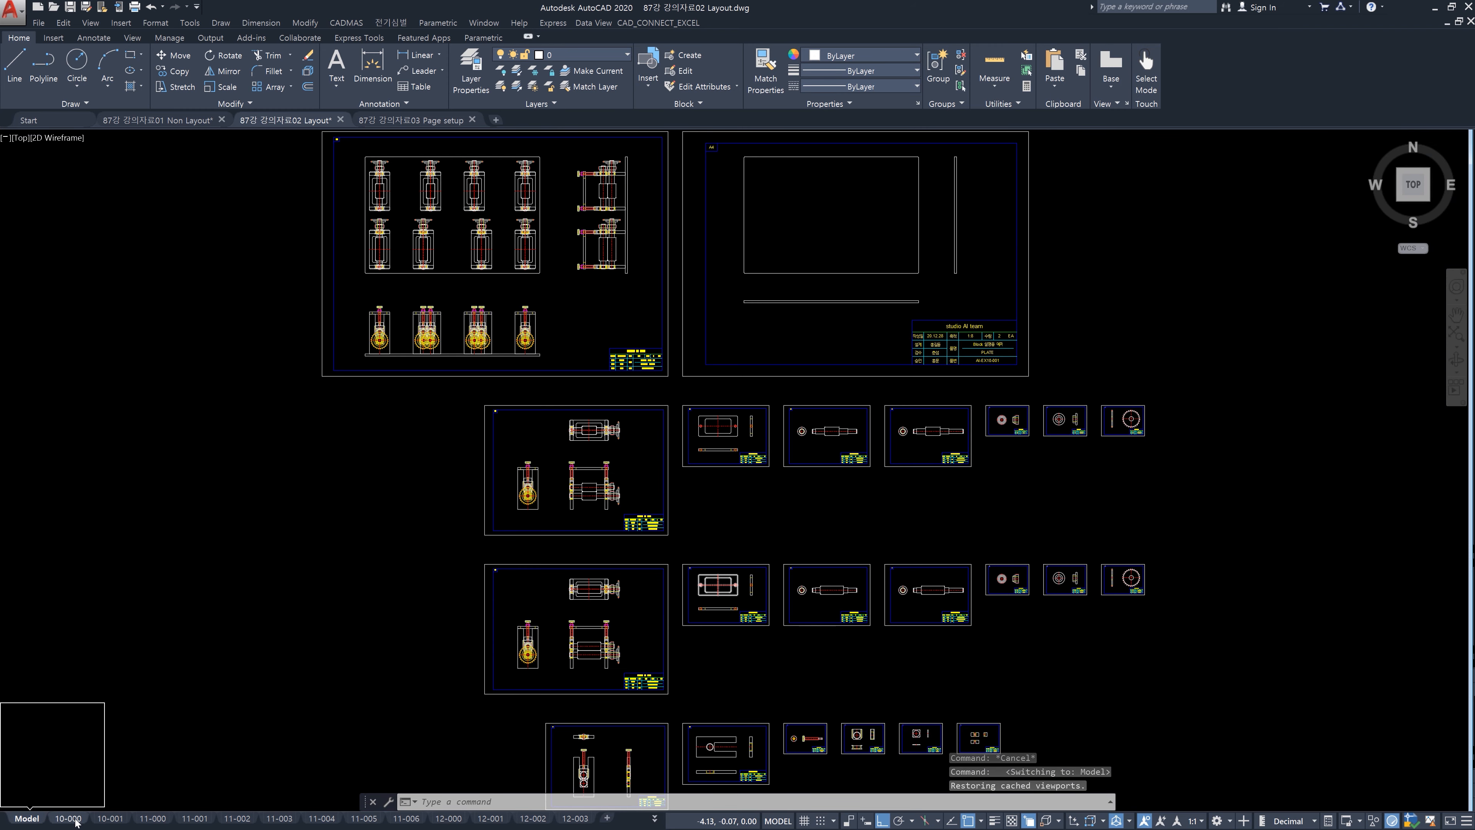
pyautogui.click(109, 818)
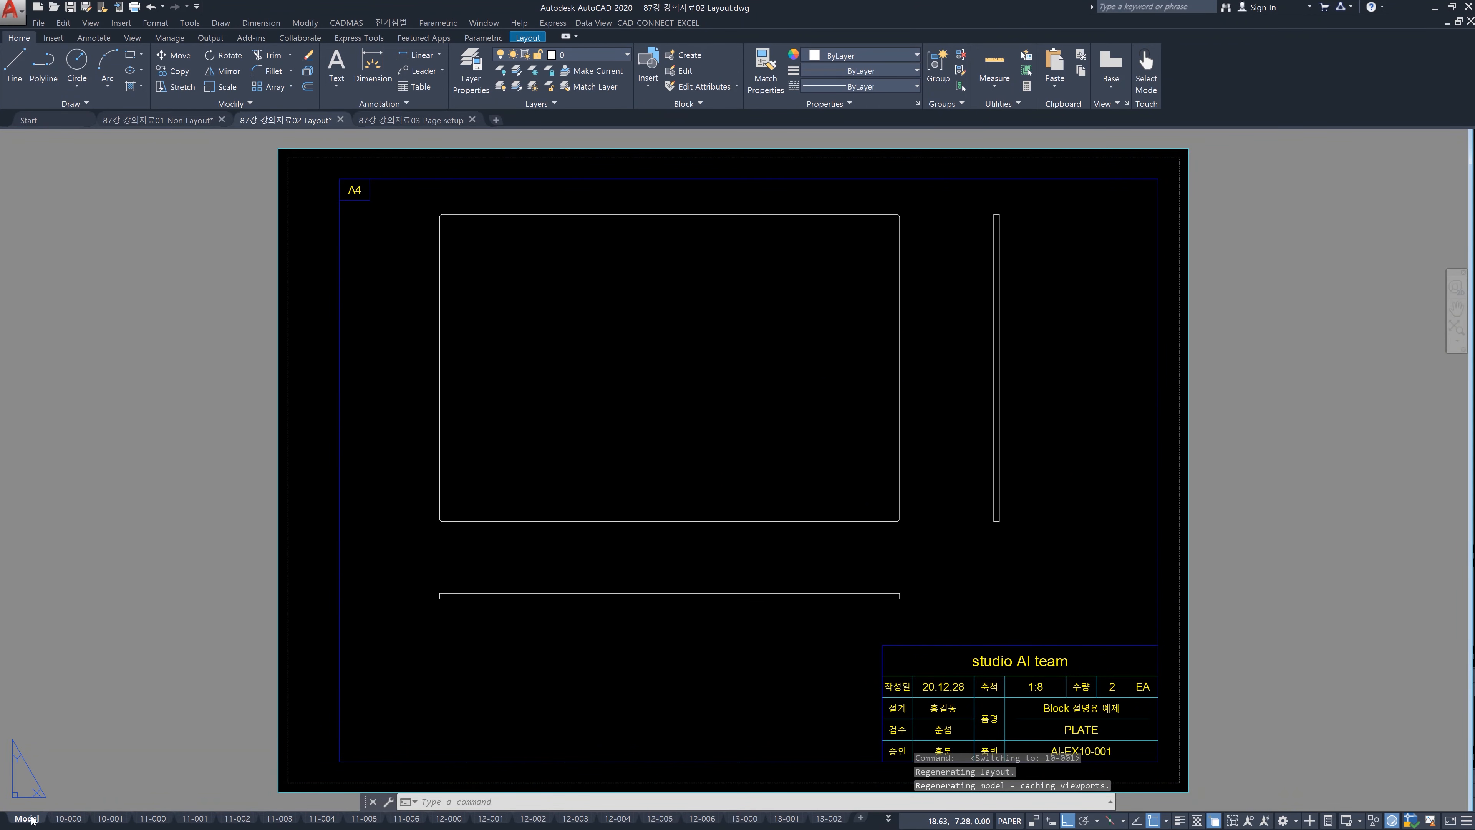
pyautogui.click(26, 818)
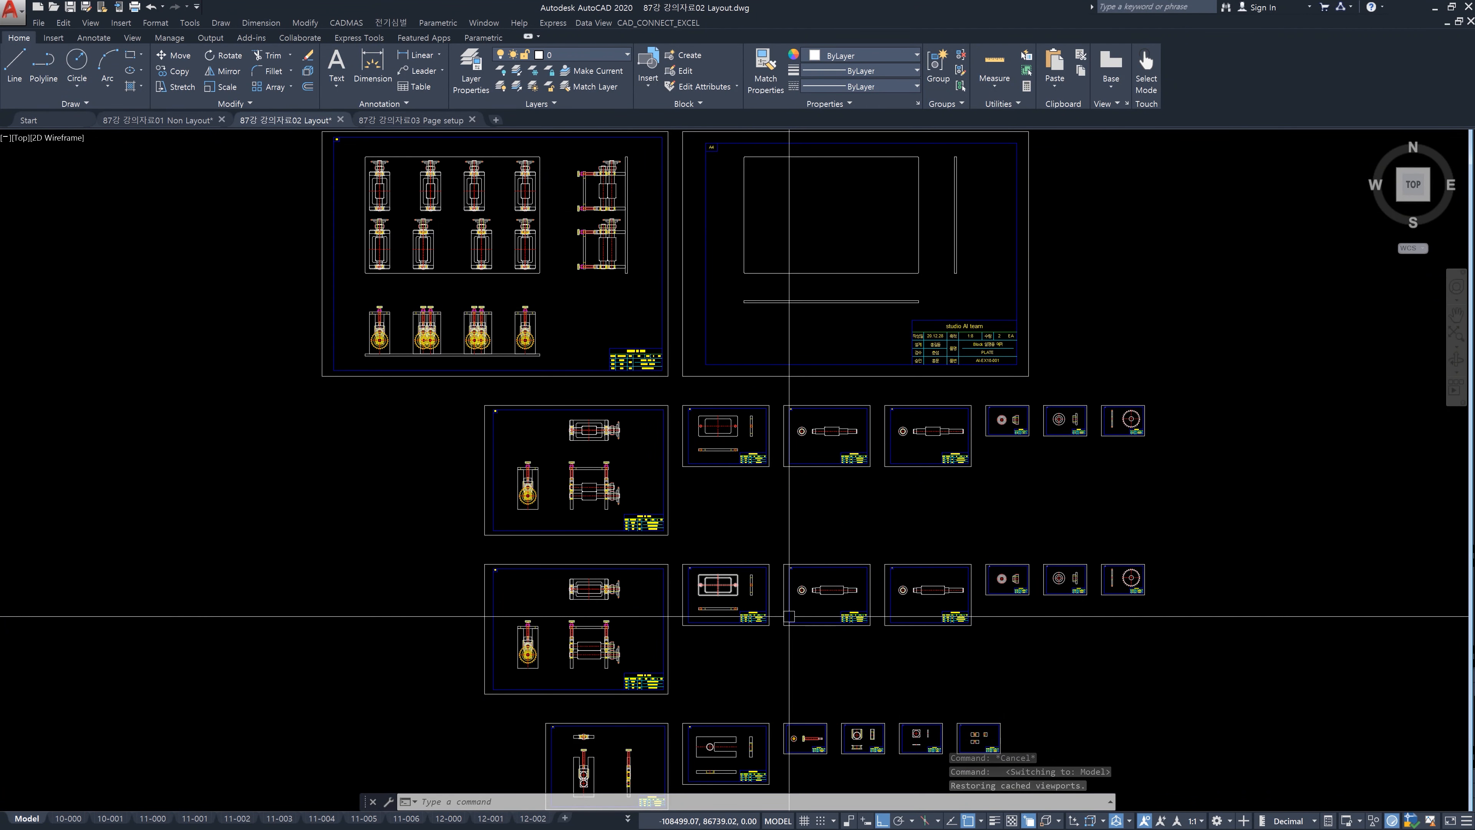
# - Review the layout element display settings in the options and close them without changes
pyautogui.write('op')
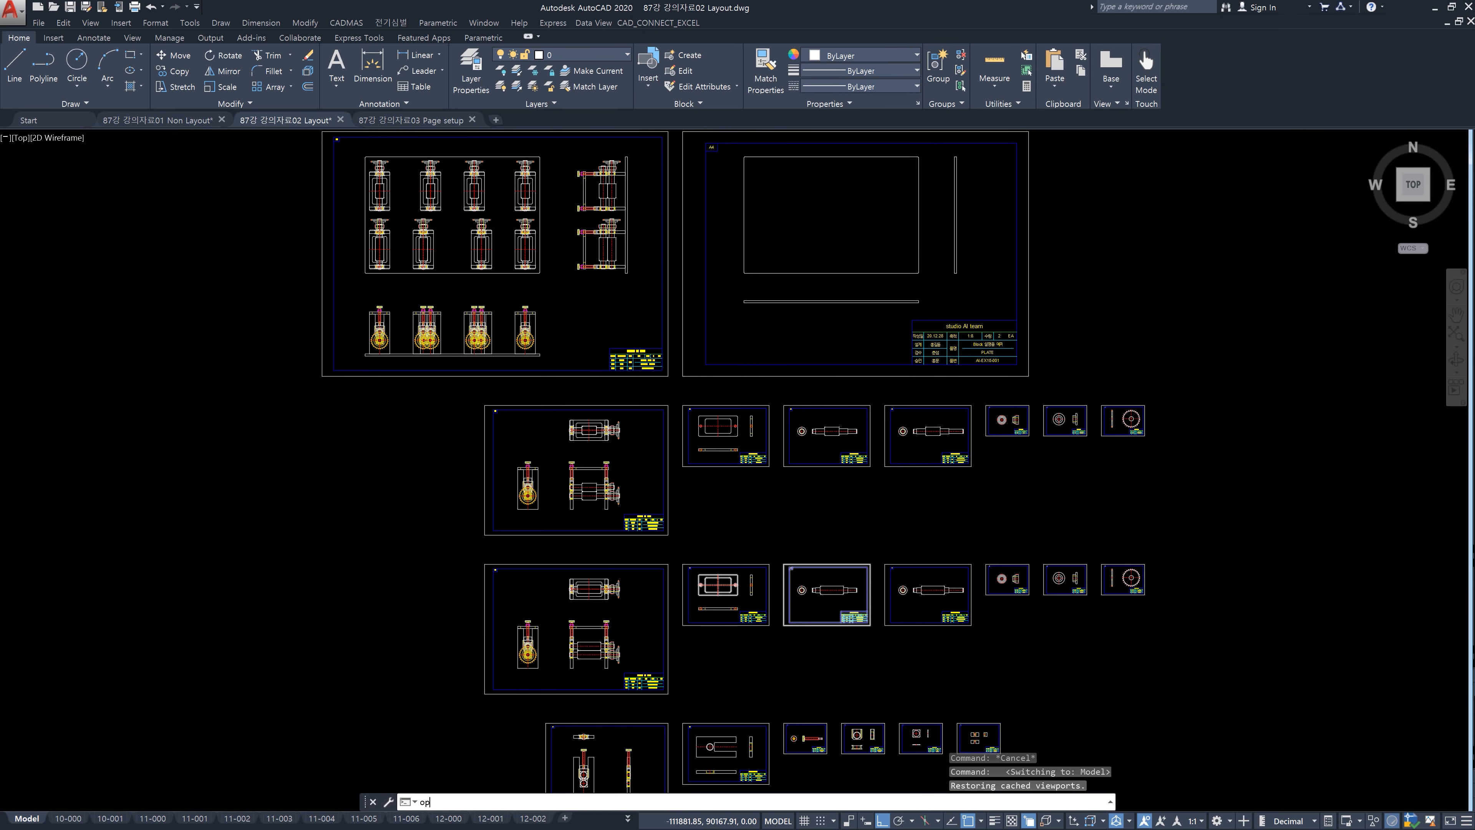
pyautogui.press('Return')
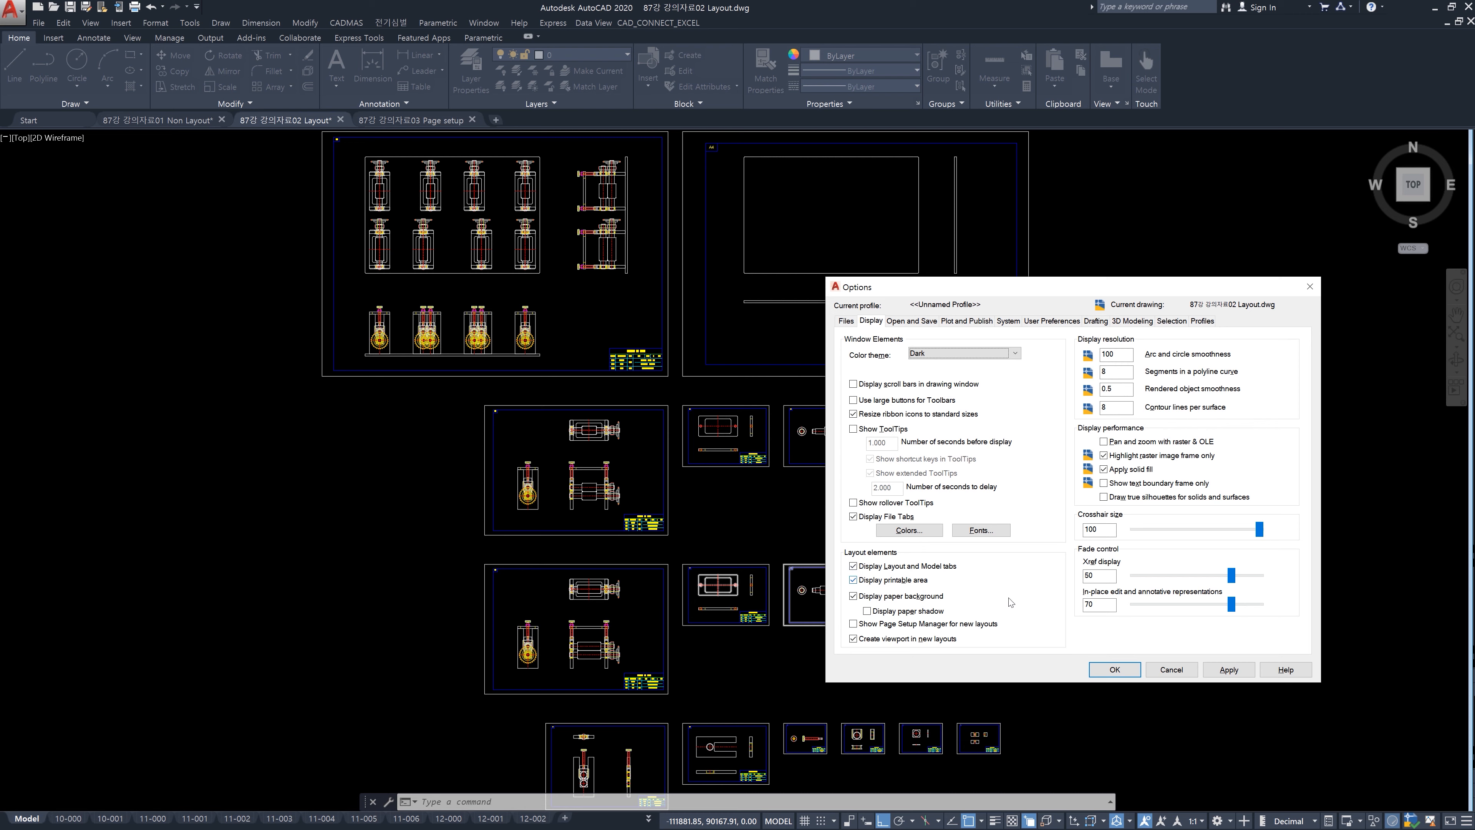
pyautogui.click(1171, 670)
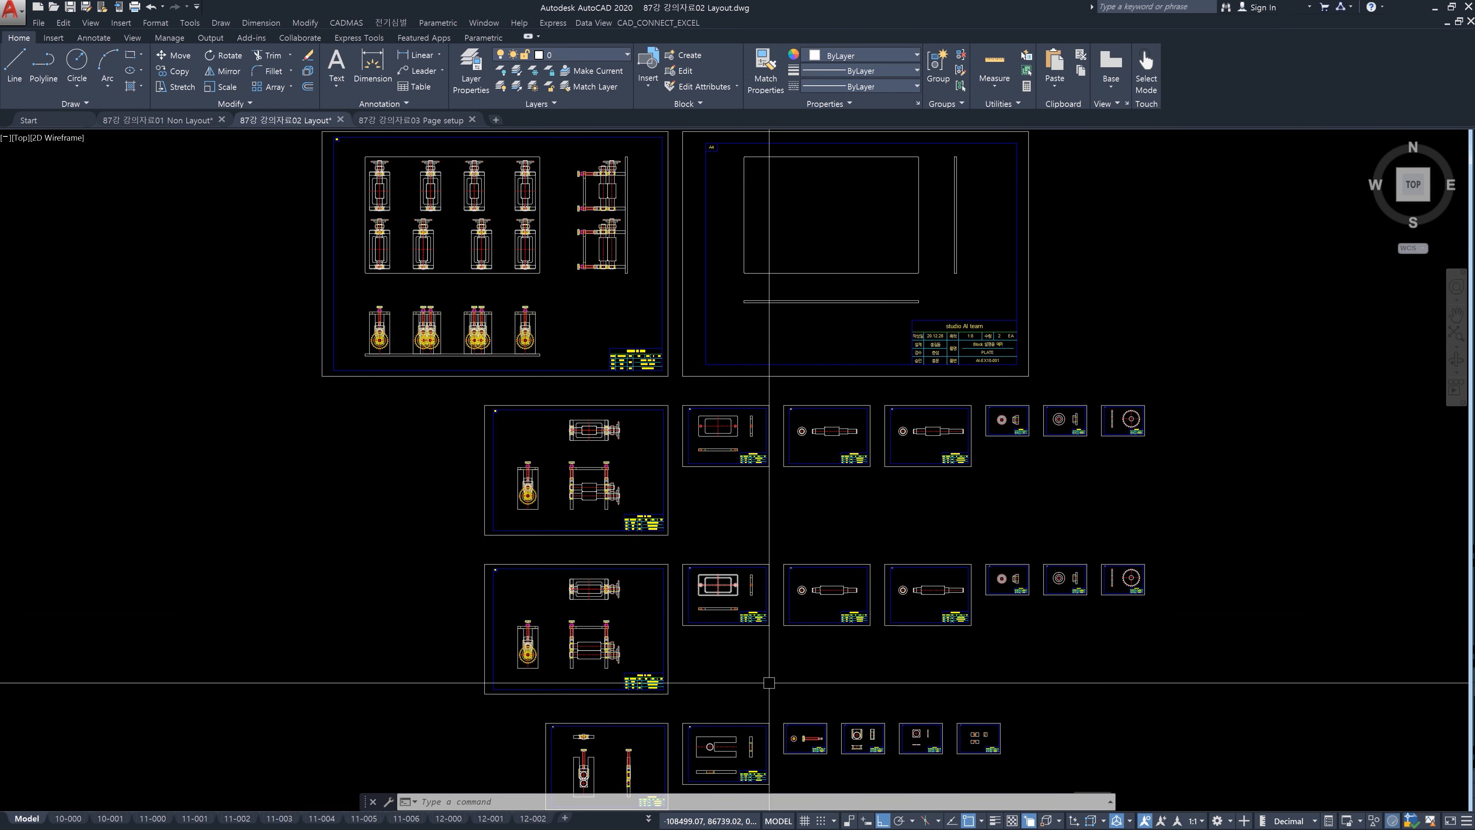
# - Examine the paper edges and printable area boundary at the corners of layout 10-000, and return to model space
pyautogui.click(68, 818)
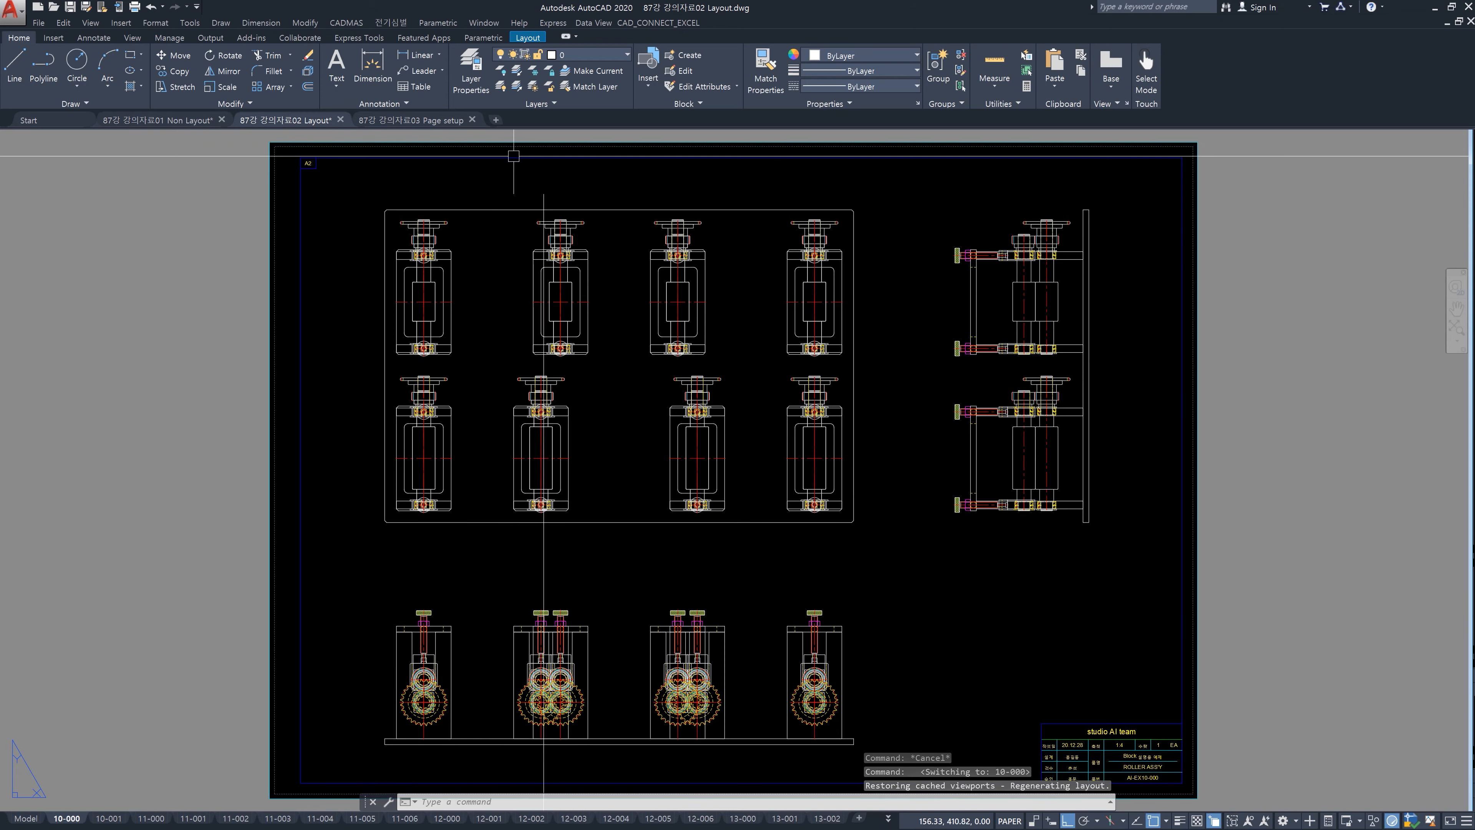
pyautogui.scroll(10, 1199, 145)
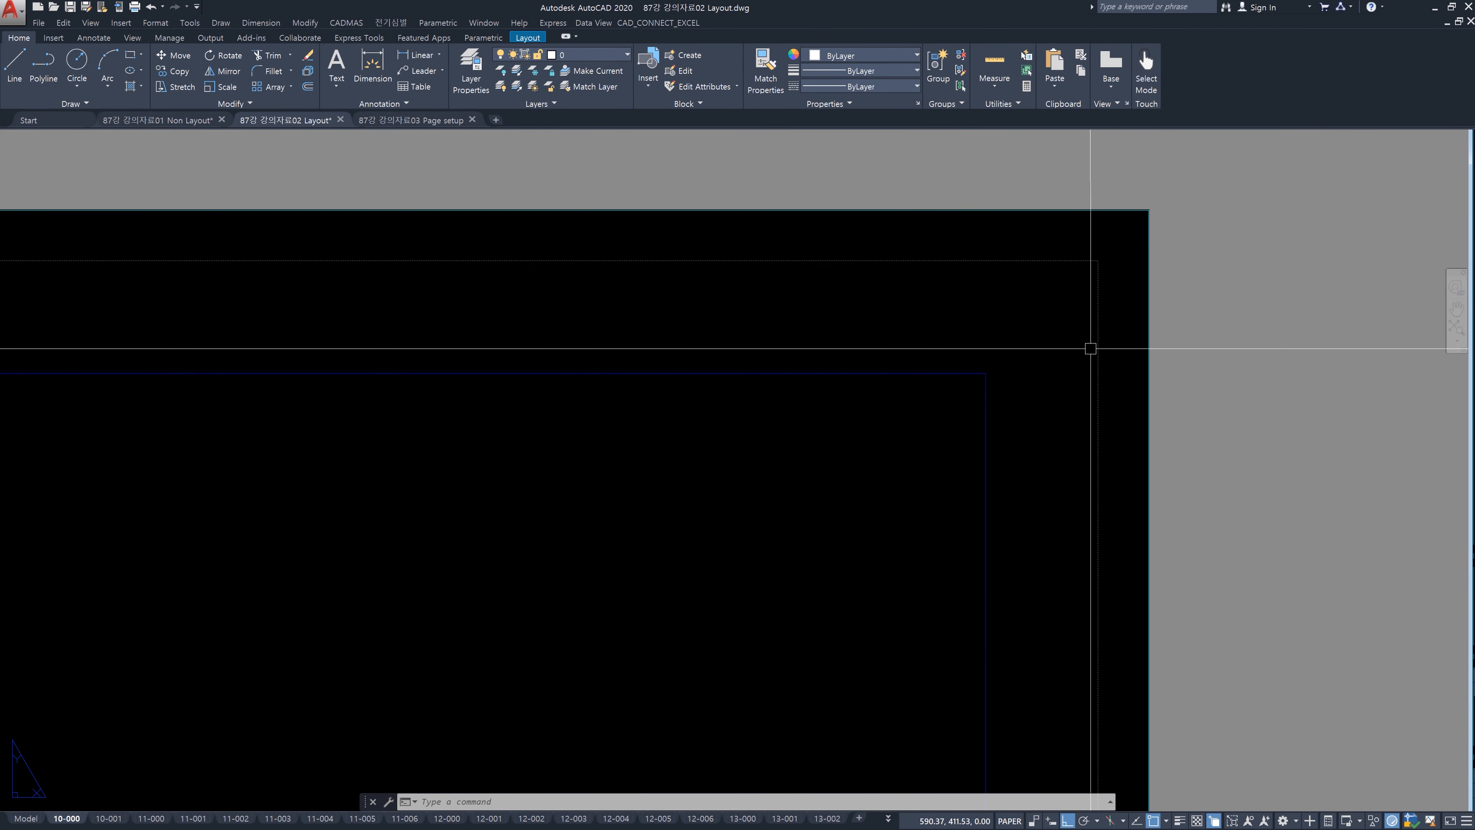
pyautogui.scroll(-8, 1103, 291)
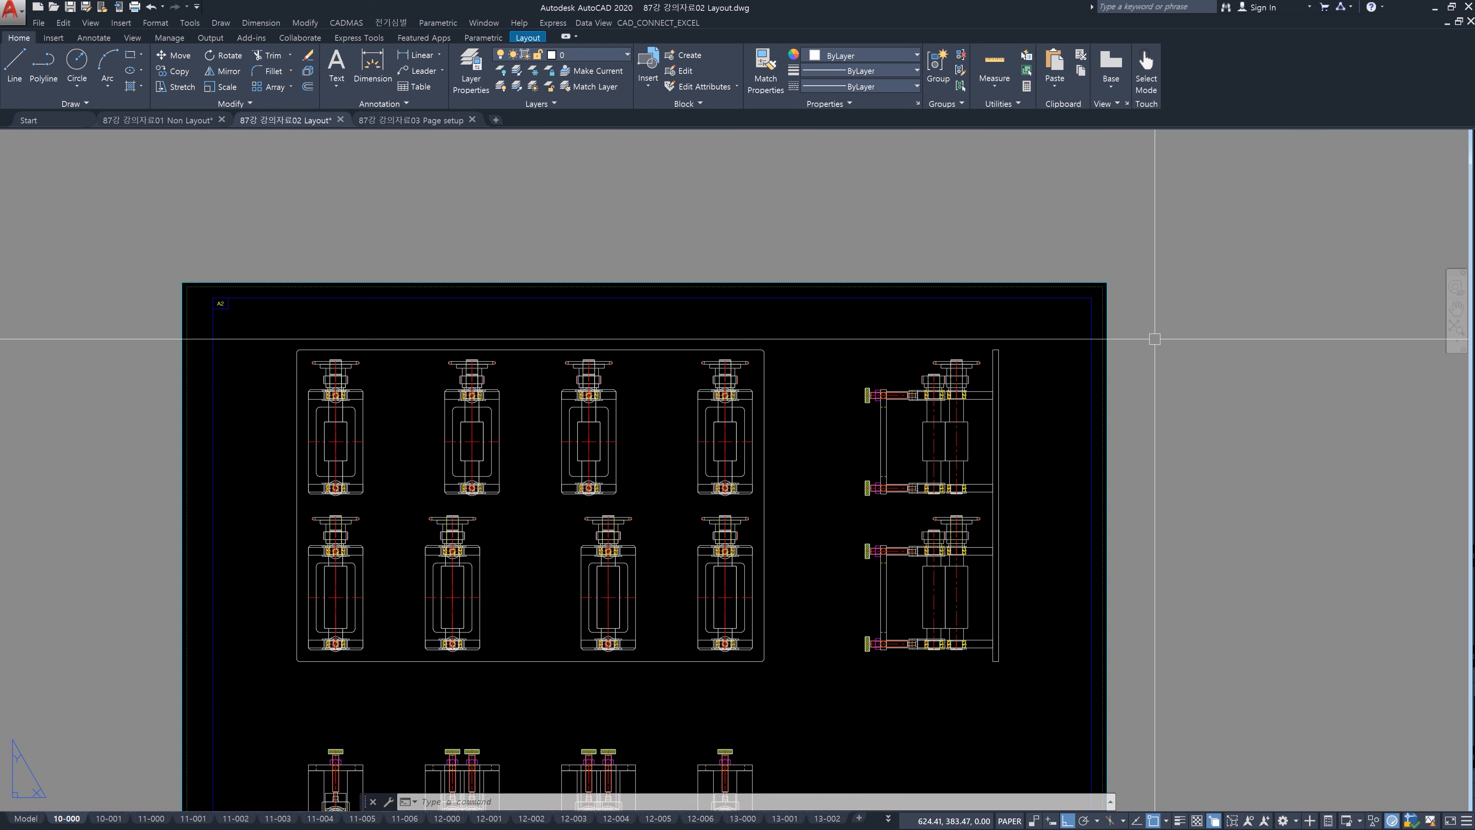
pyautogui.scroll(3, 1109, 342)
pyautogui.moveTo(1084, 235); pyautogui.dragTo(1138, 469, button='middle')
pyautogui.scroll(-5, 1149, 436)
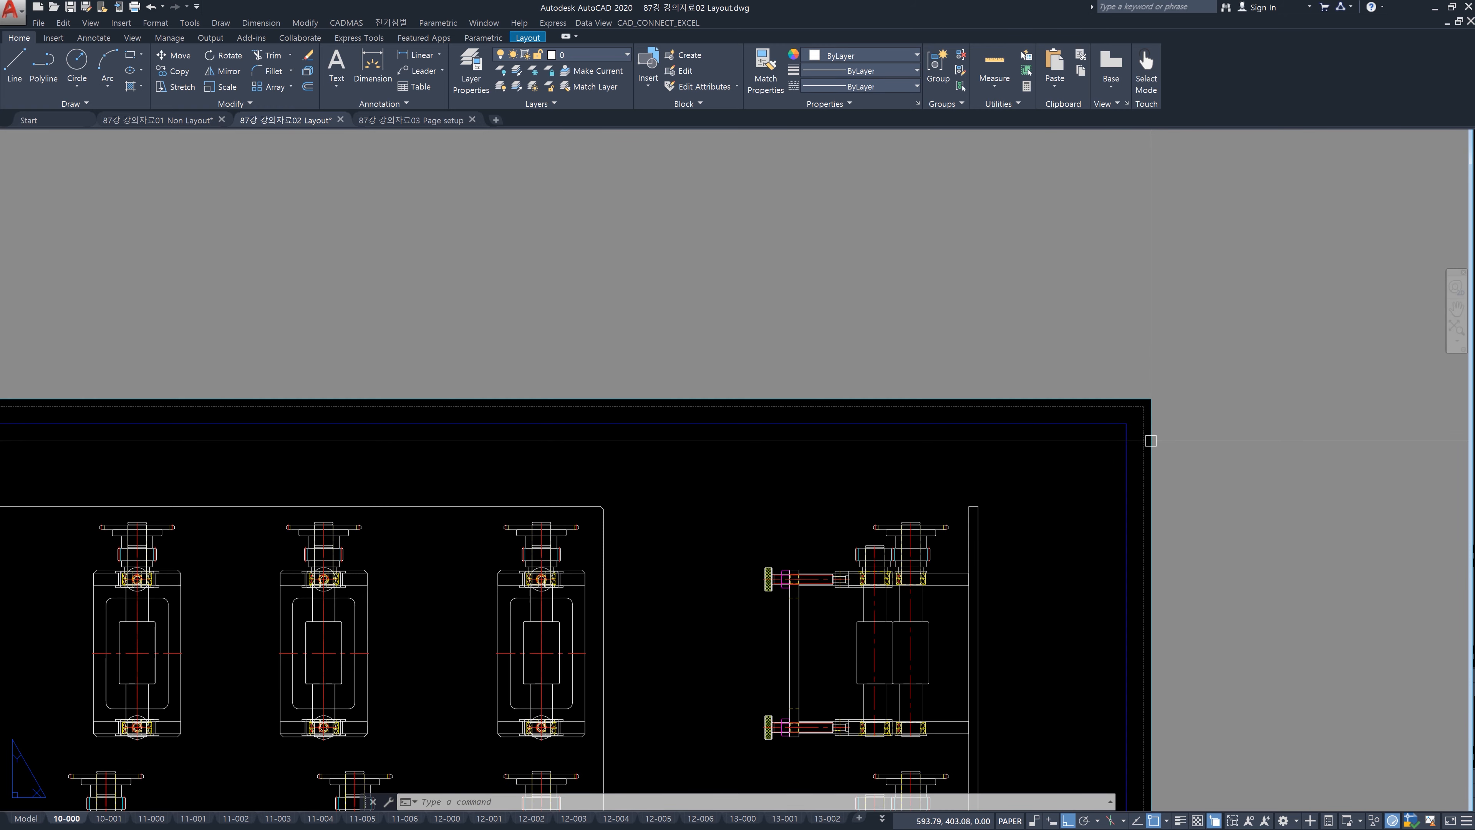
pyautogui.scroll(8, 801, 683)
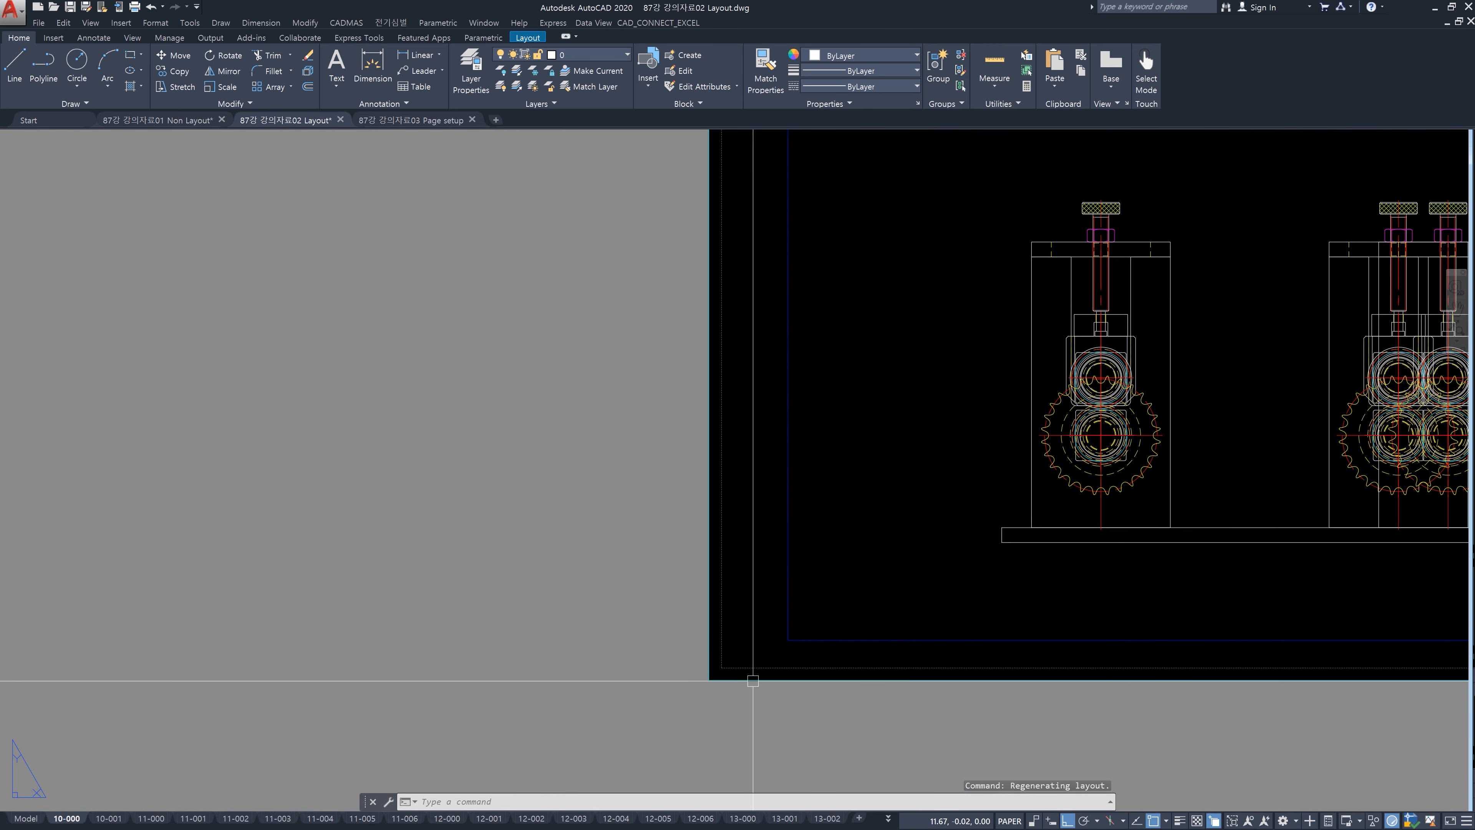
pyautogui.scroll(-4, 785, 676)
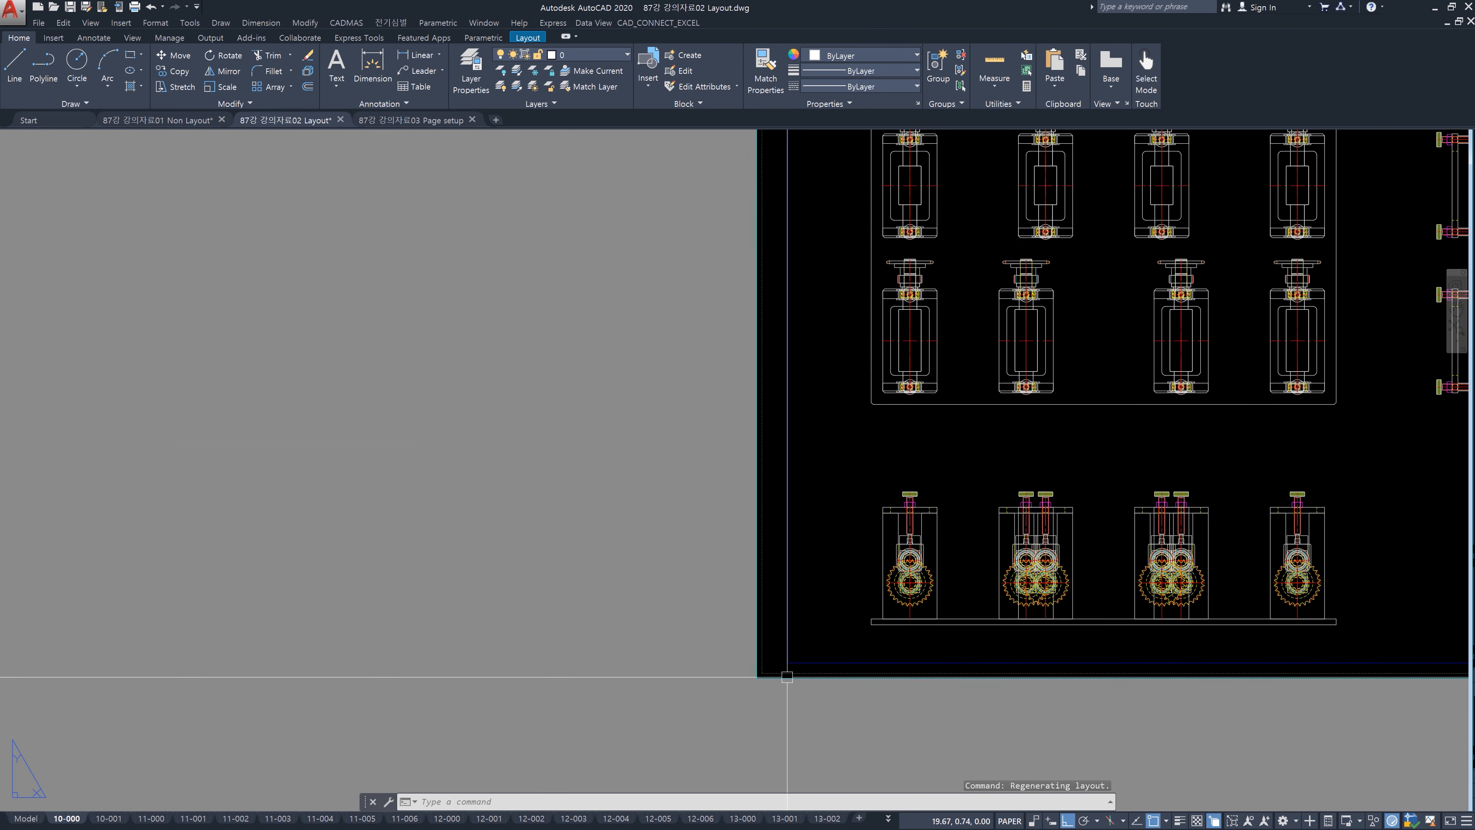
pyautogui.scroll(-4, 834, 658)
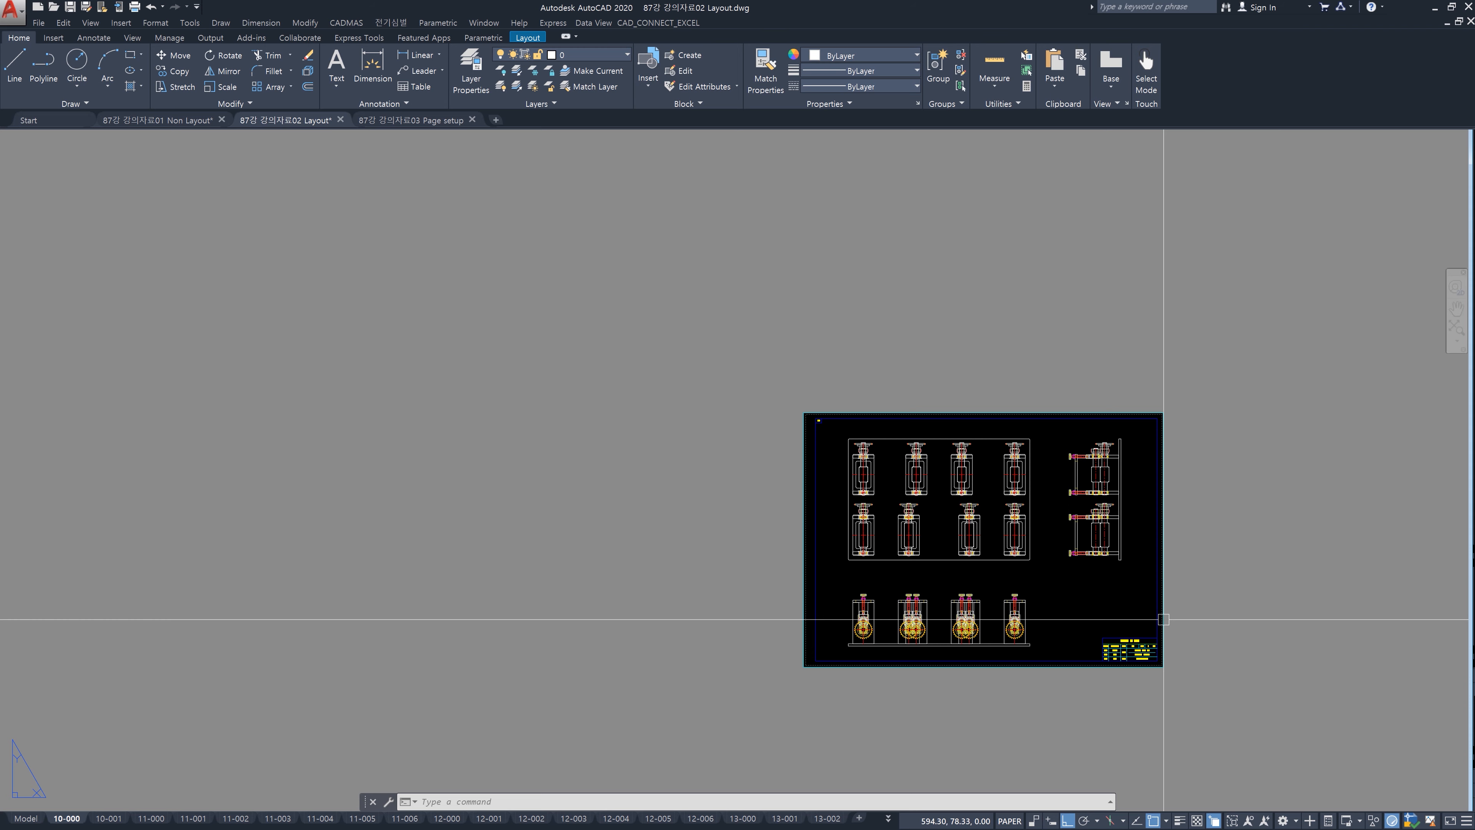
pyautogui.scroll(4, 1028, 416)
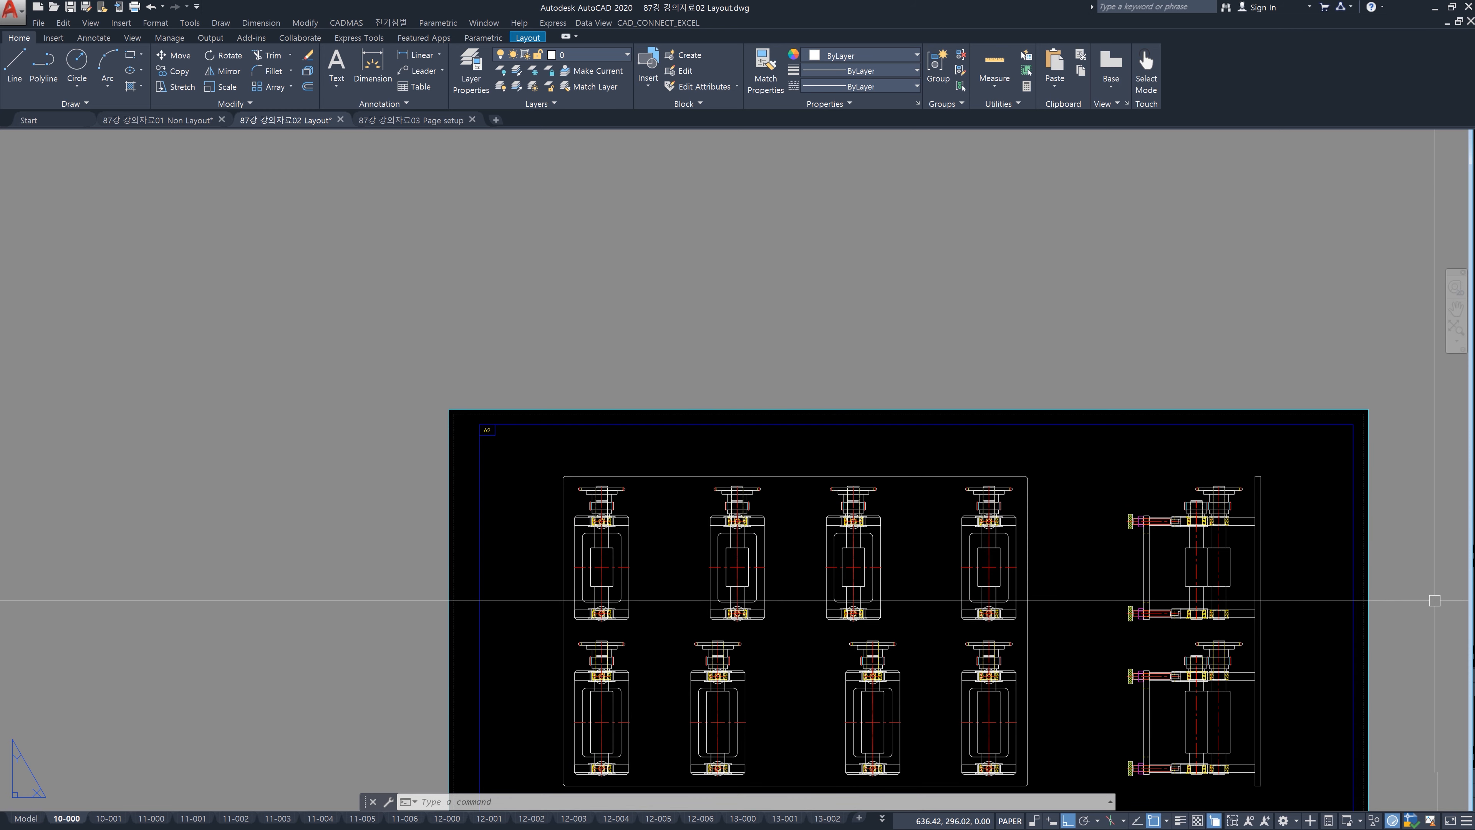
pyautogui.scroll(-1, 1327, 553)
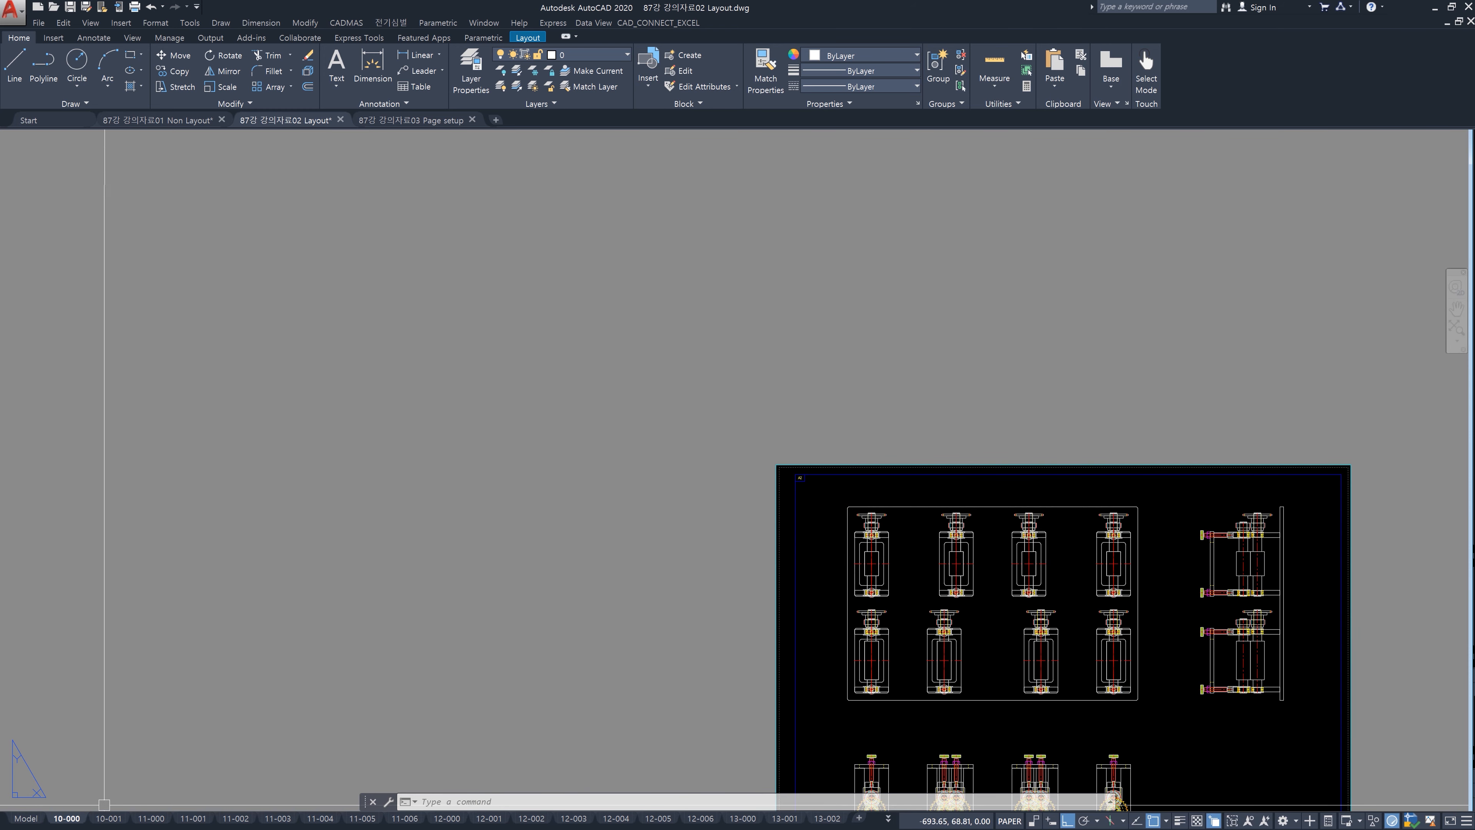
pyautogui.click(26, 818)
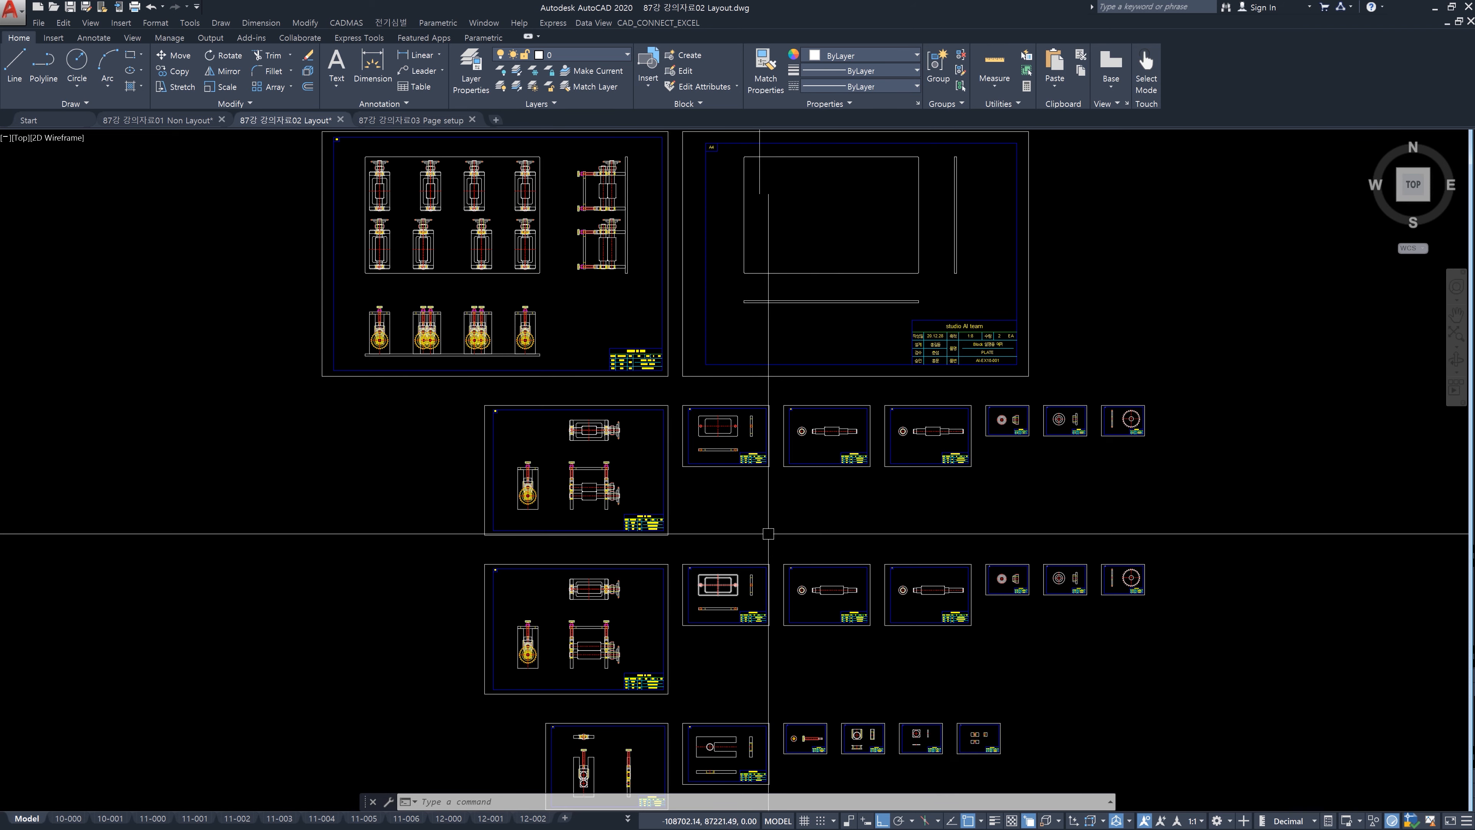
pyautogui.moveTo(902, 537); pyautogui.dragTo(916, 475, button='middle')
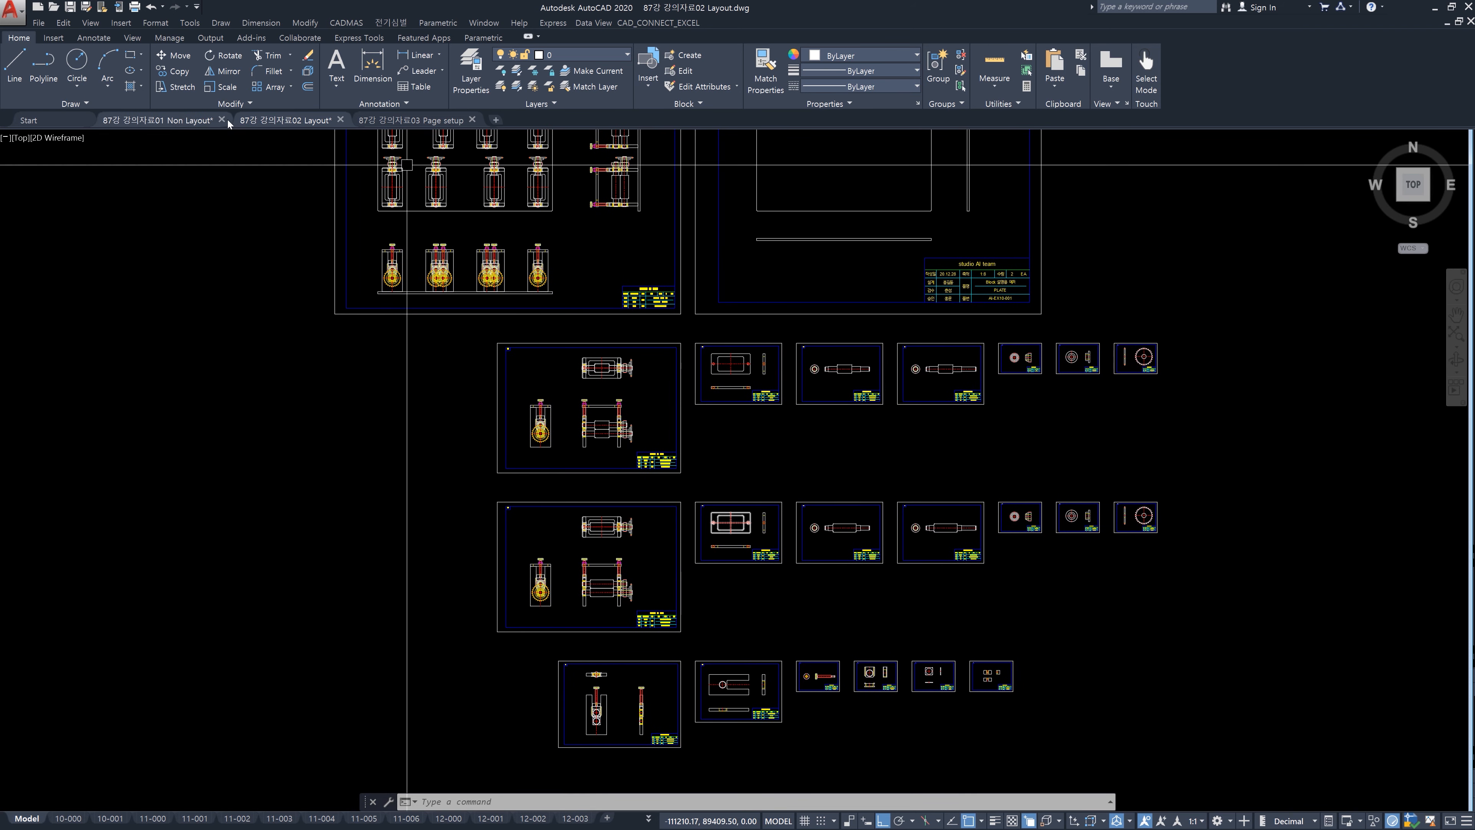
# - Switch to the 01 Non Layout drawing, add a new layout and open it
pyautogui.click(192, 121)
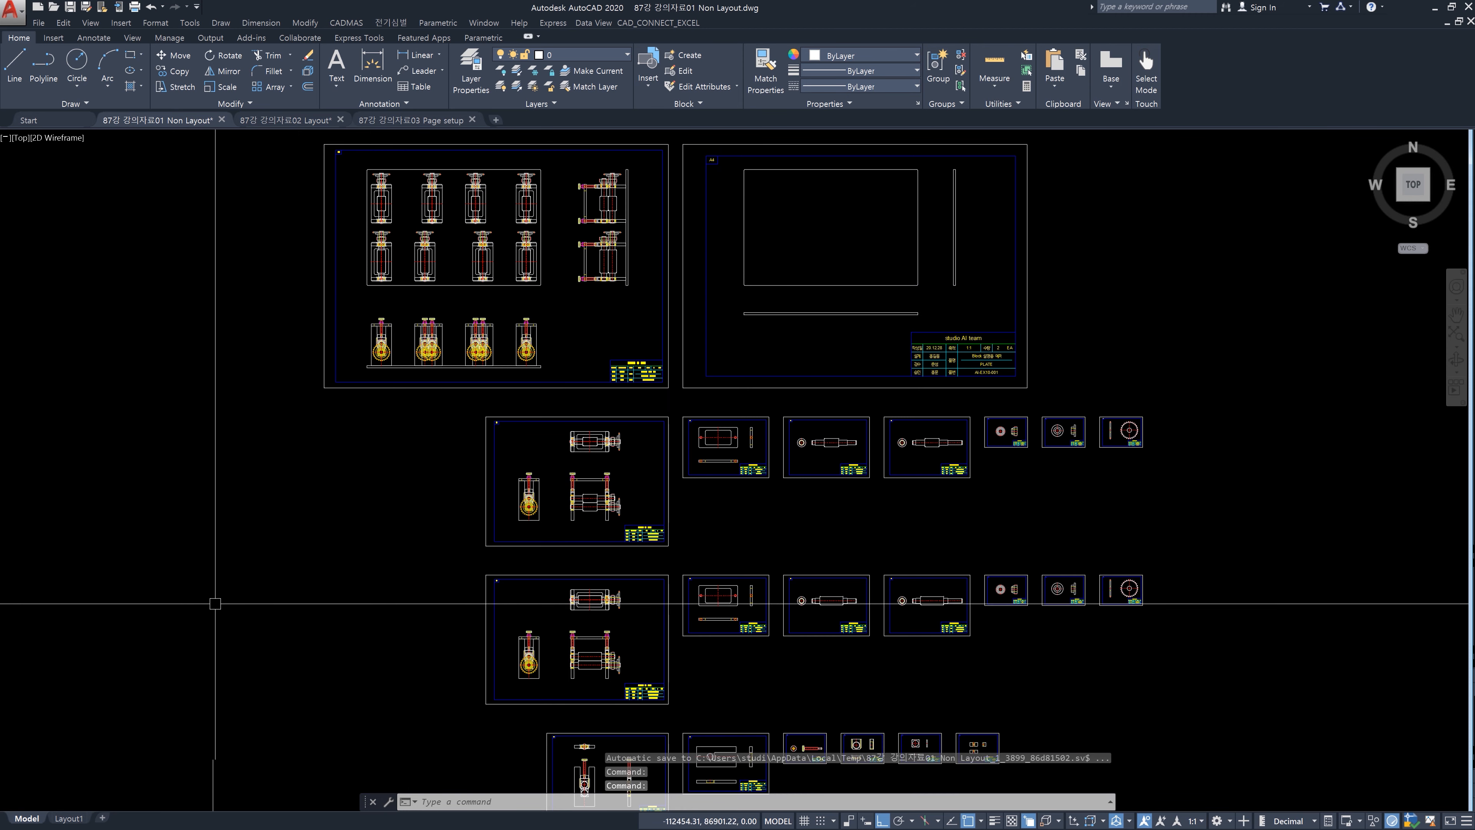
pyautogui.click(102, 819)
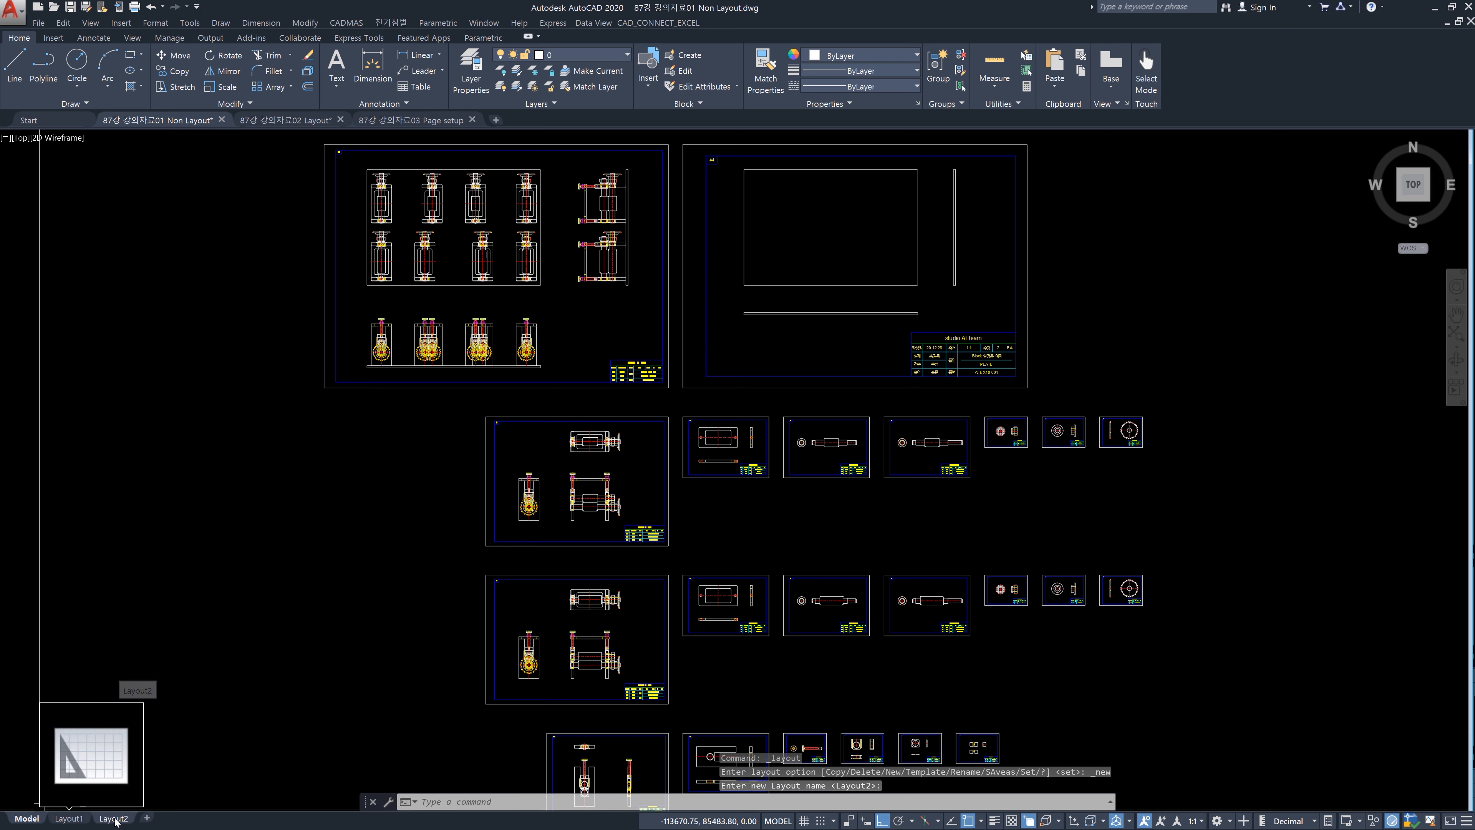
pyautogui.click(114, 819)
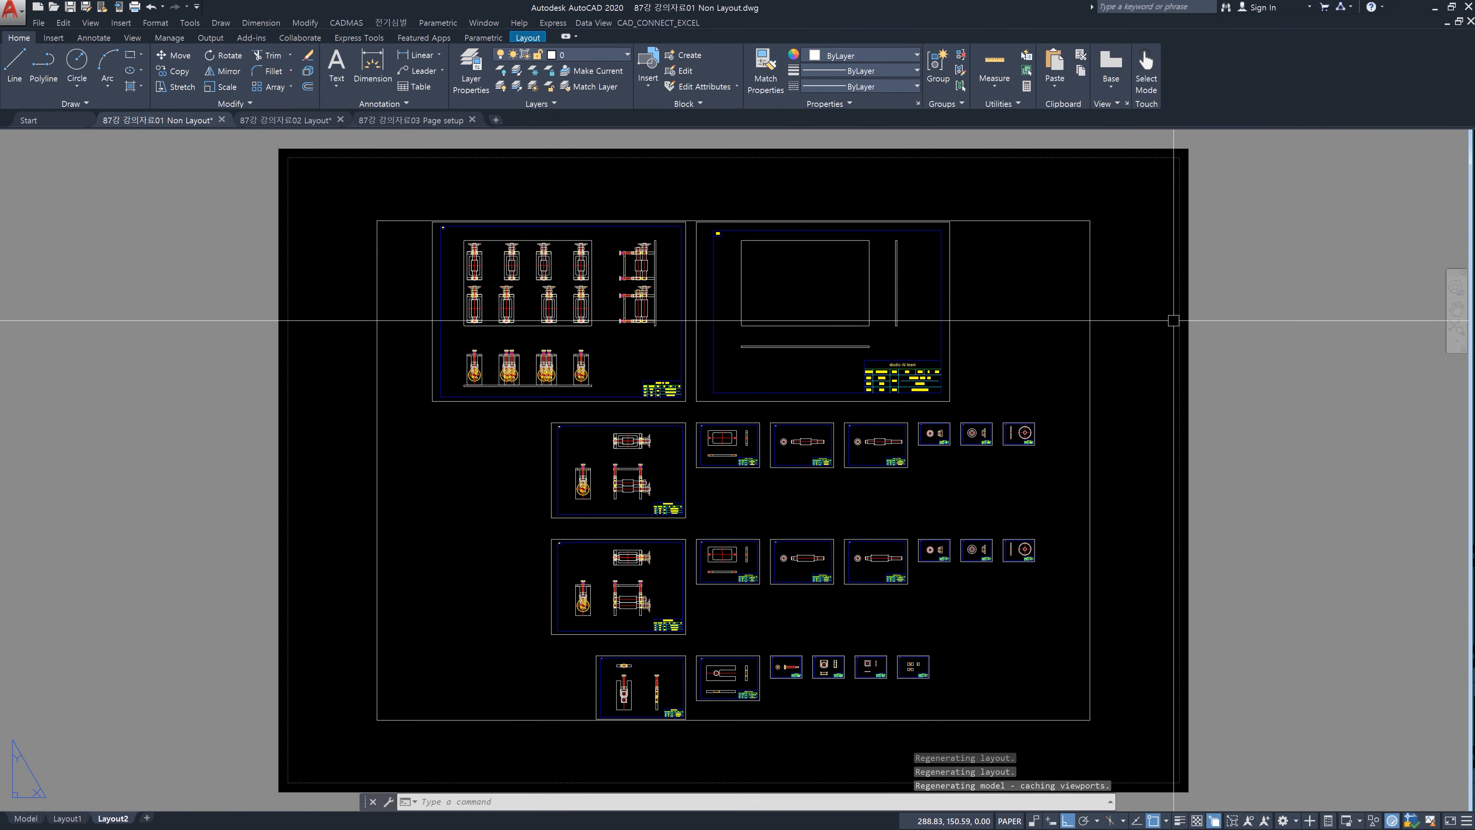
# - Try to set the new layout's paper space limits from 0,0 to 297,210
pyautogui.write('l')
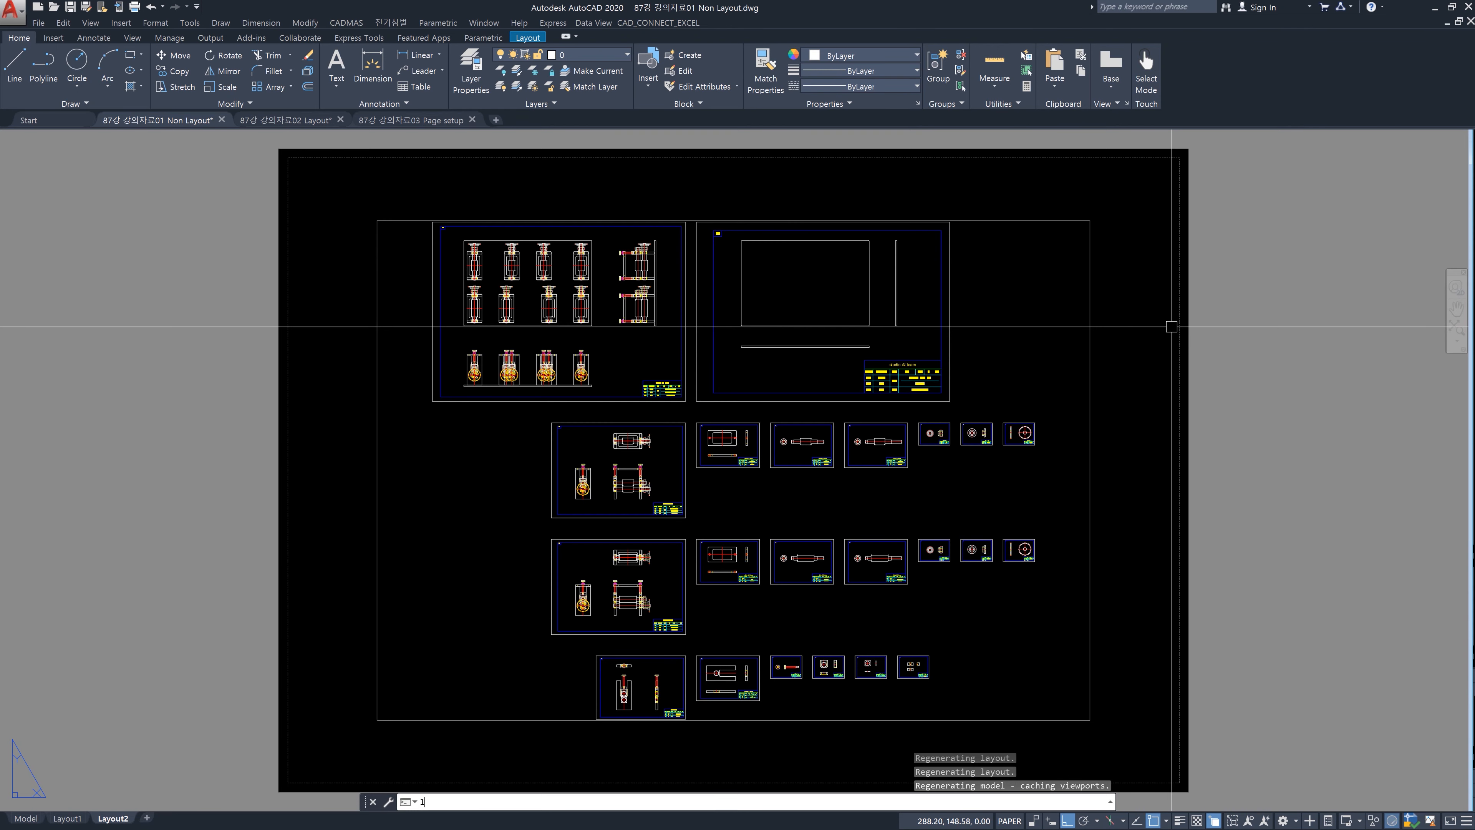
pyautogui.write('imits')
pyautogui.press('Return')
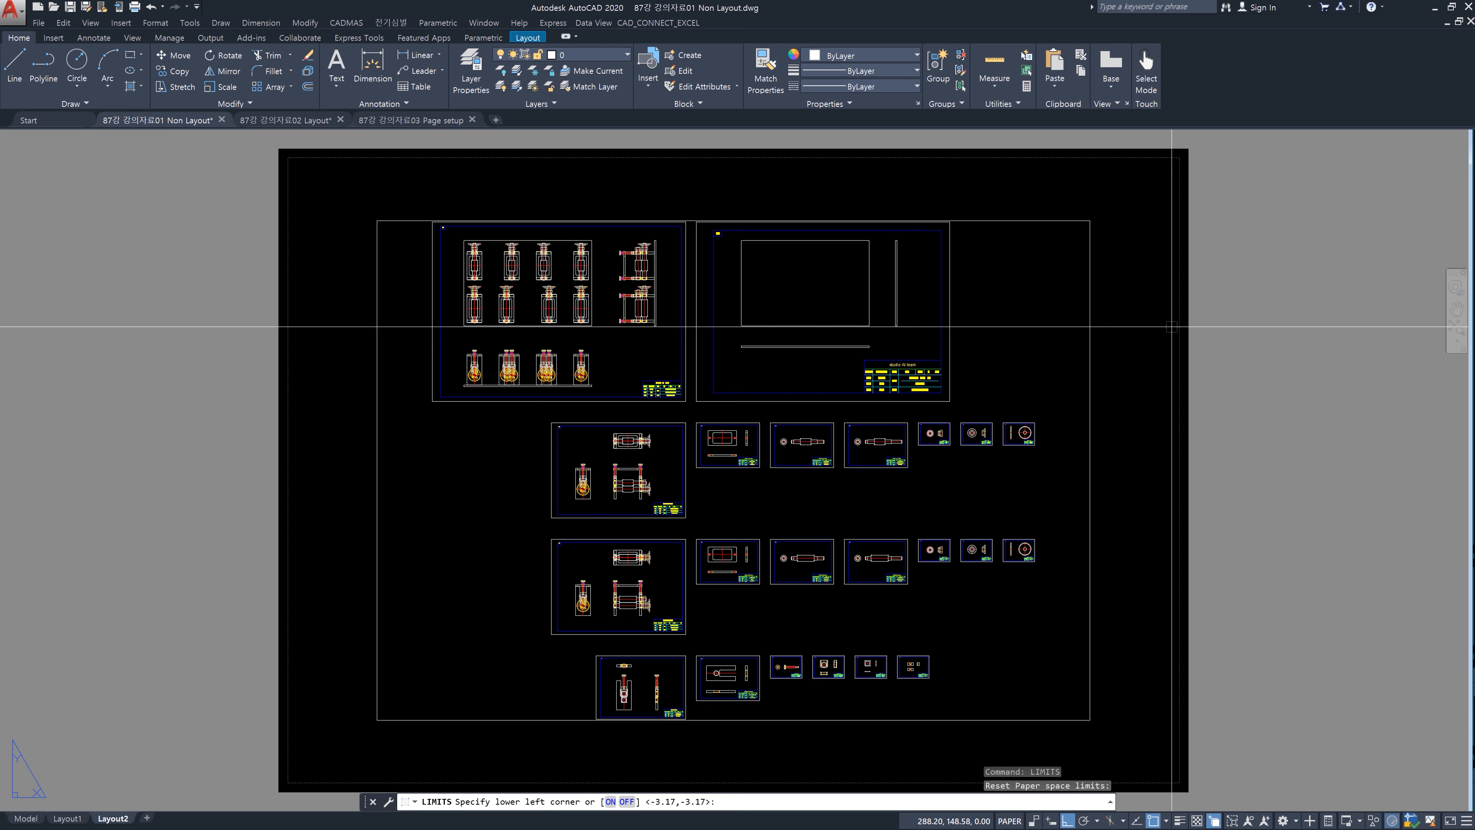
pyautogui.write('0,0')
pyautogui.press('Return')
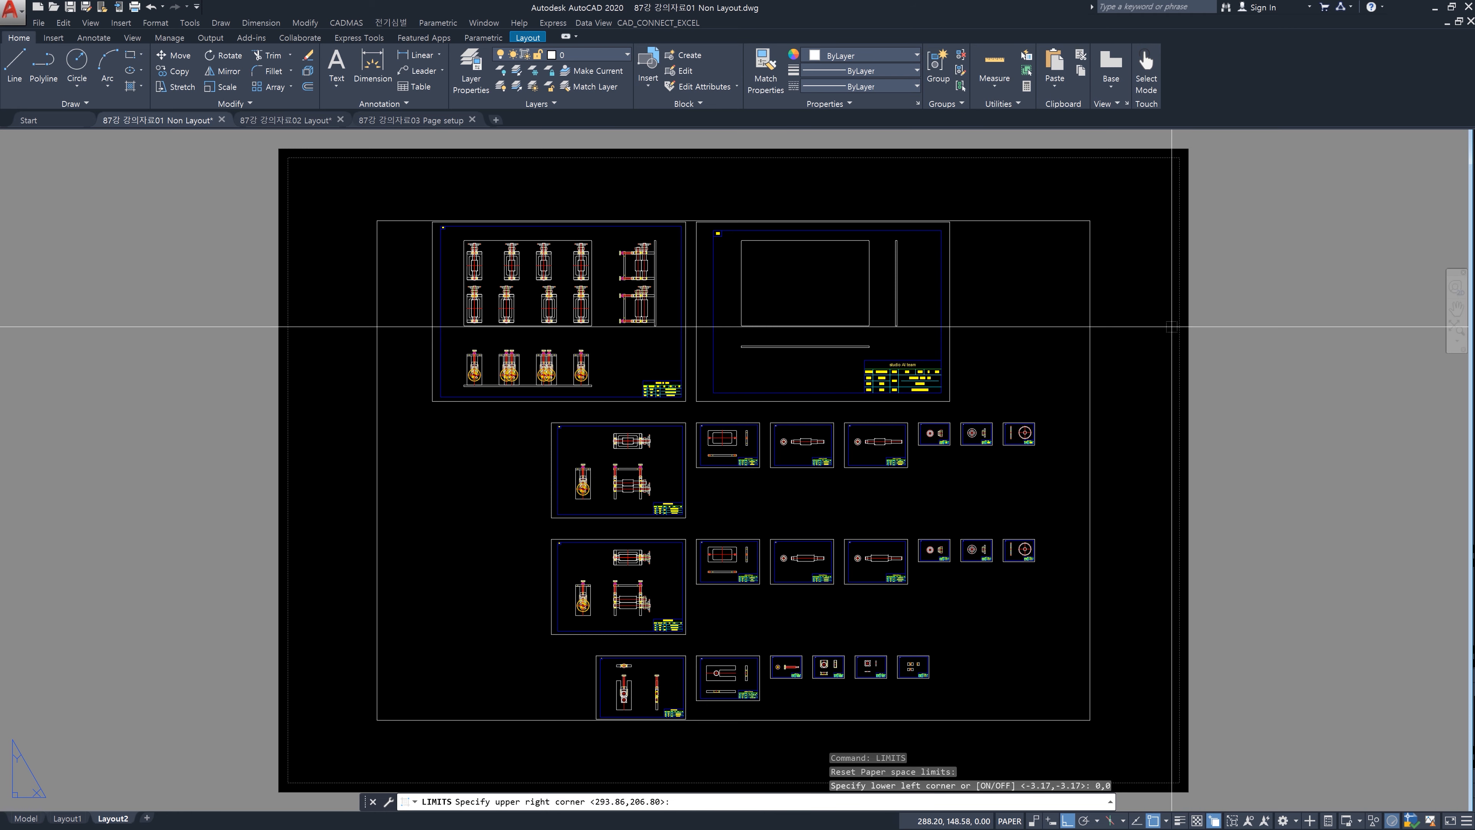
pyautogui.write('297,210')
pyautogui.press('Return')
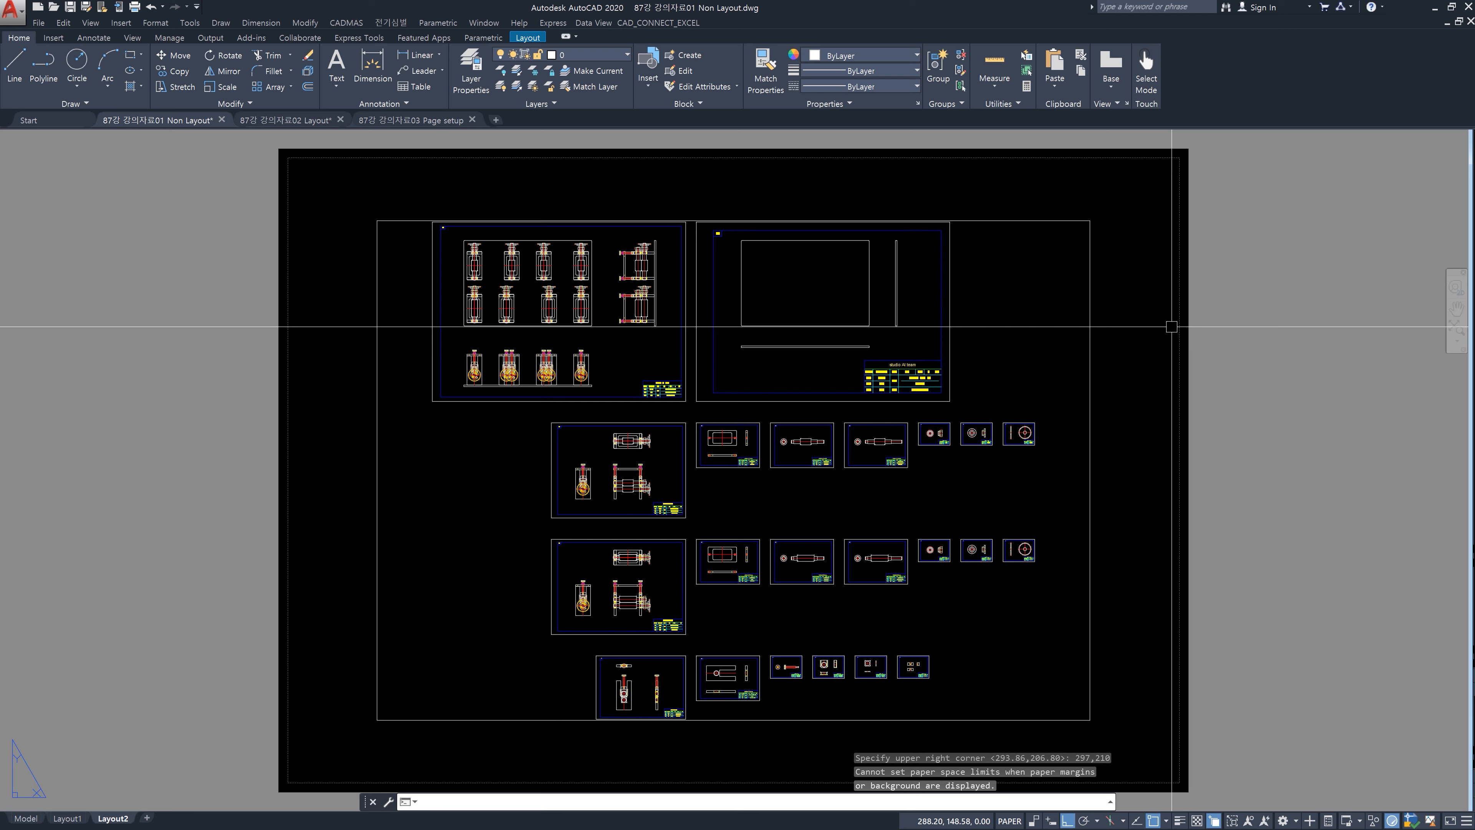
# - Modify Layout2's page setup, switching the paper size to A3 and back to A4, and accept the setup
pyautogui.write('pagesetup')
pyautogui.press('Return')
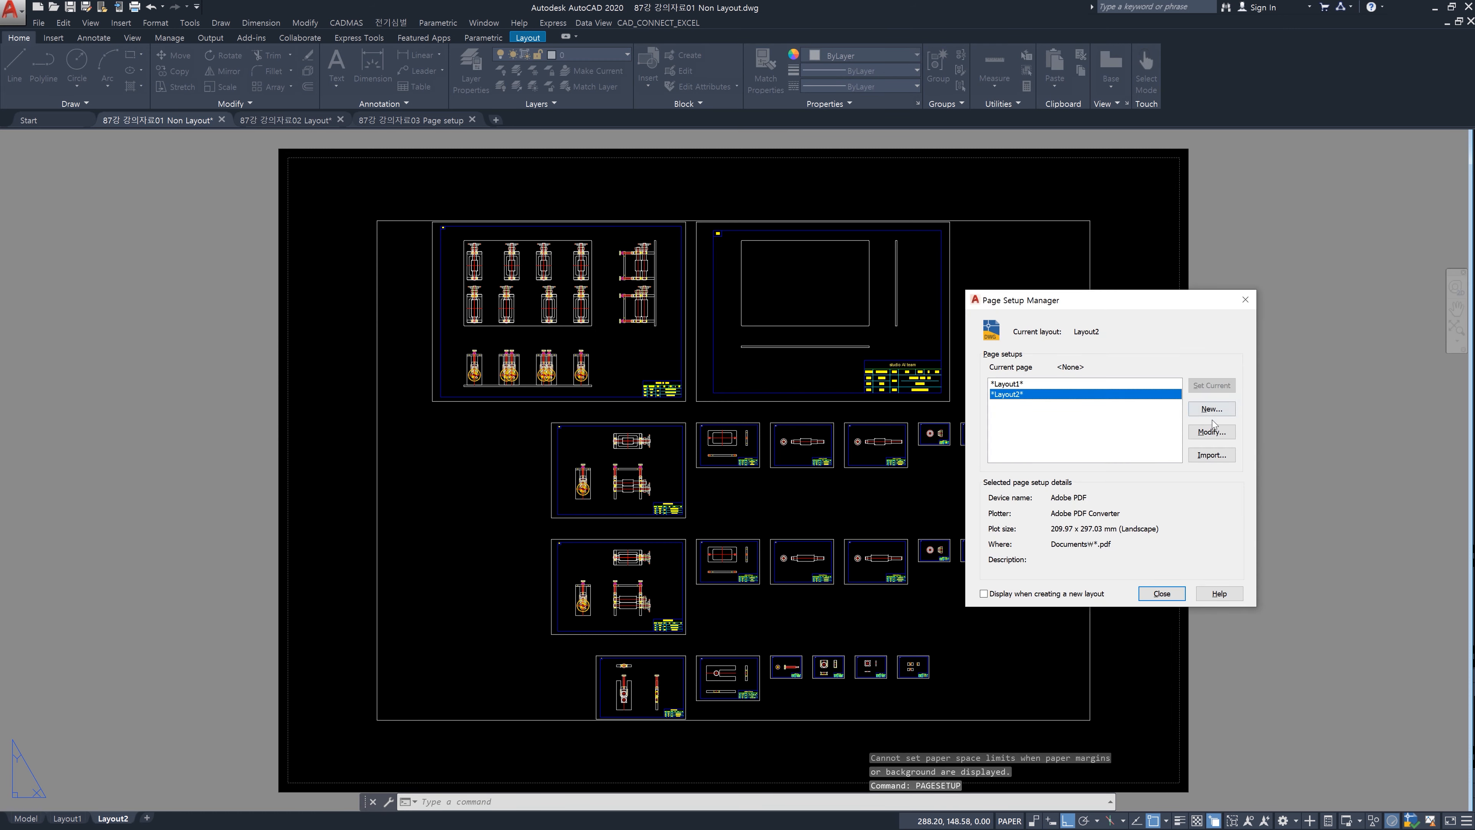
pyautogui.click(1213, 431)
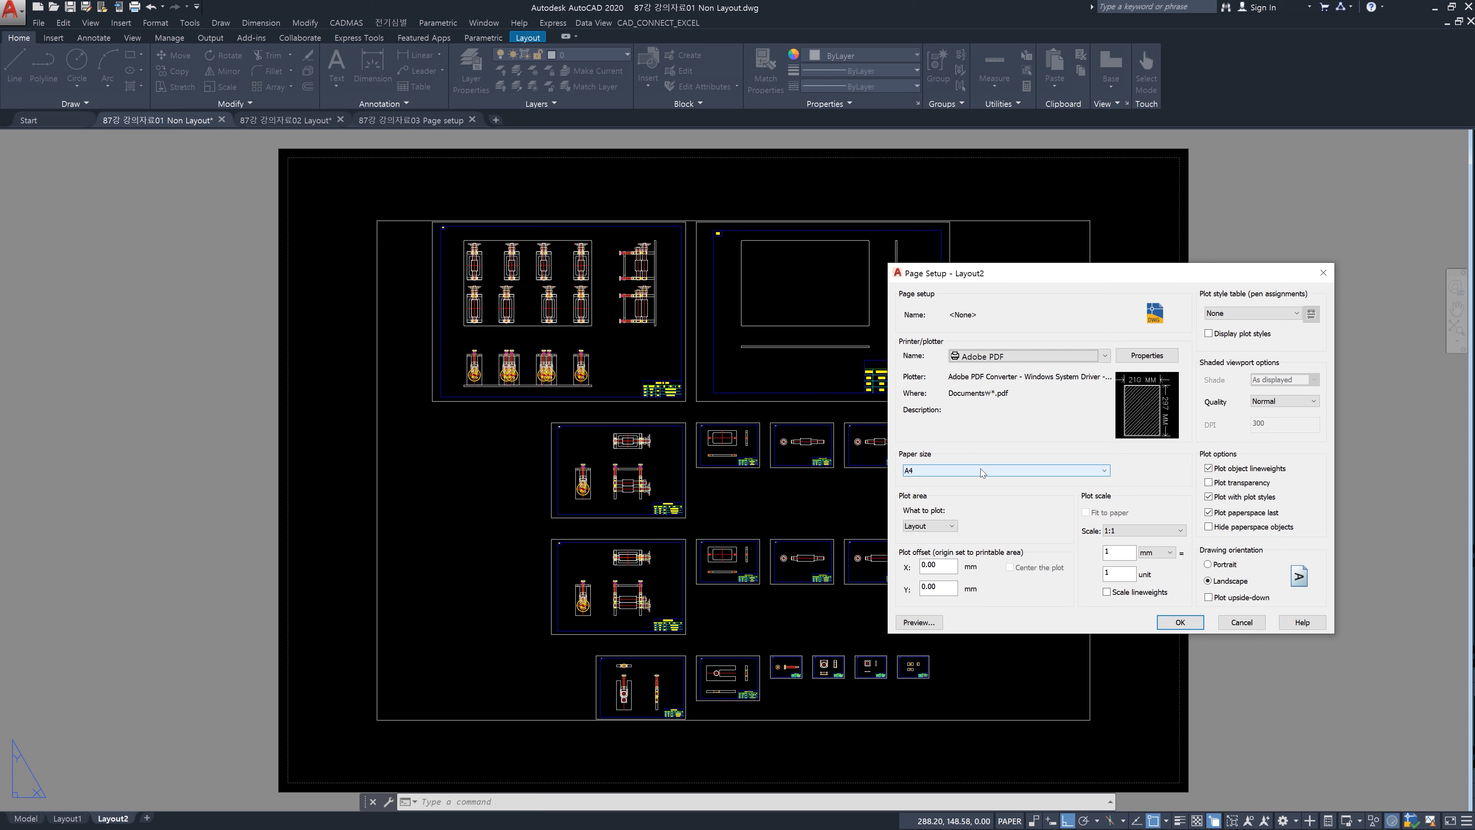
pyautogui.click(981, 468)
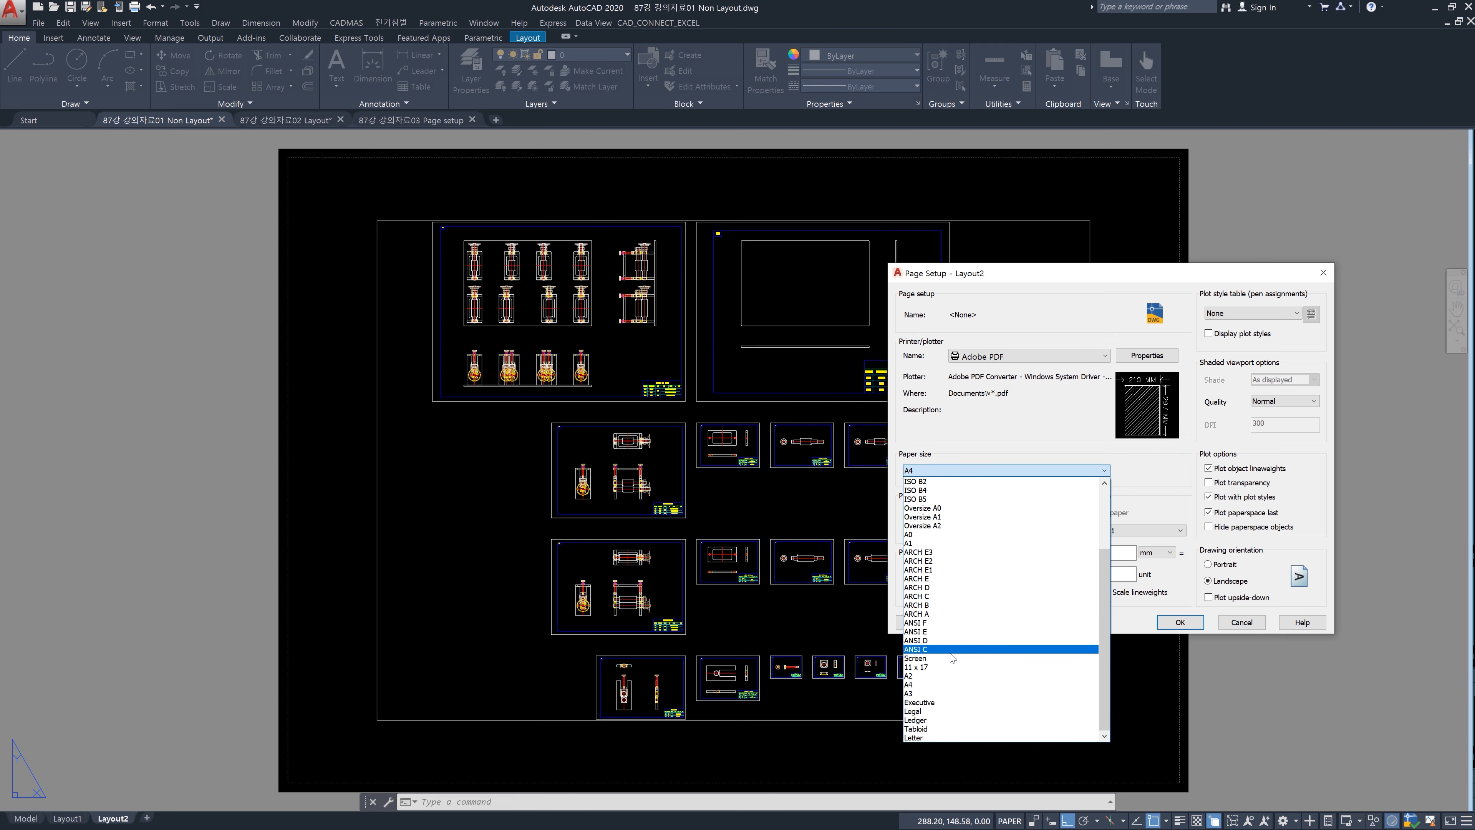
pyautogui.click(987, 693)
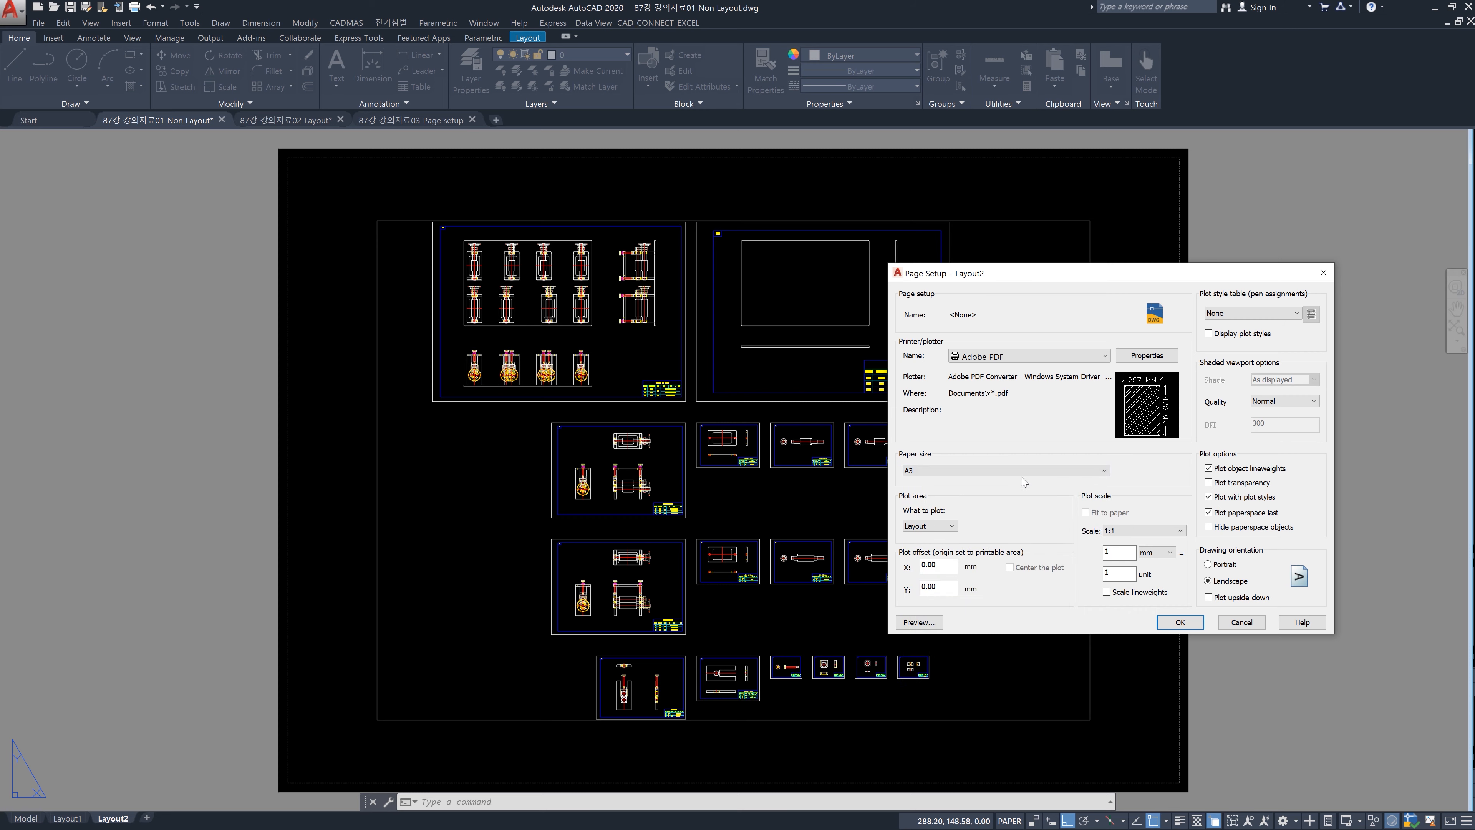
pyautogui.click(1100, 472)
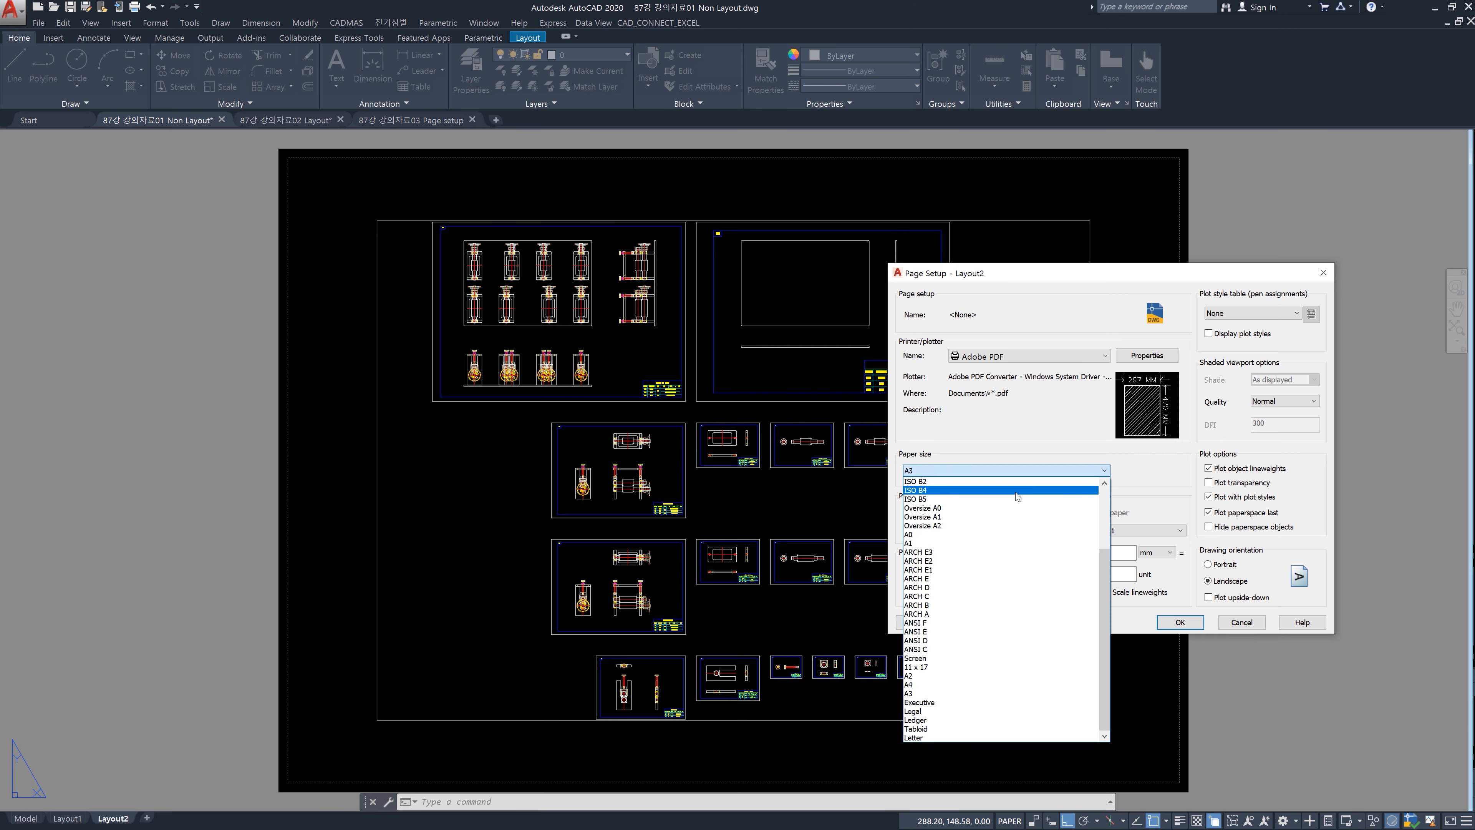
pyautogui.click(941, 686)
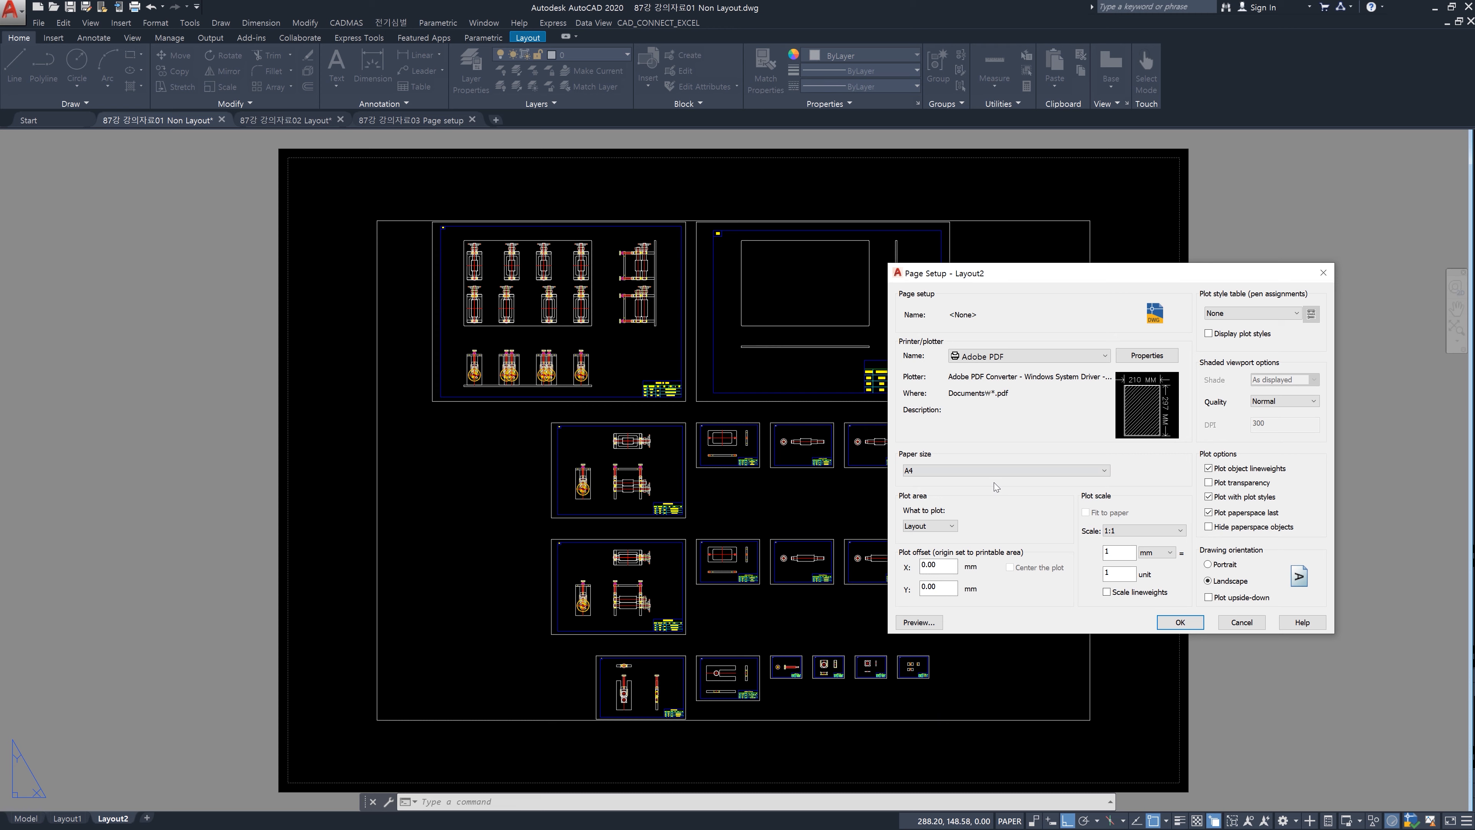
pyautogui.click(1200, 624)
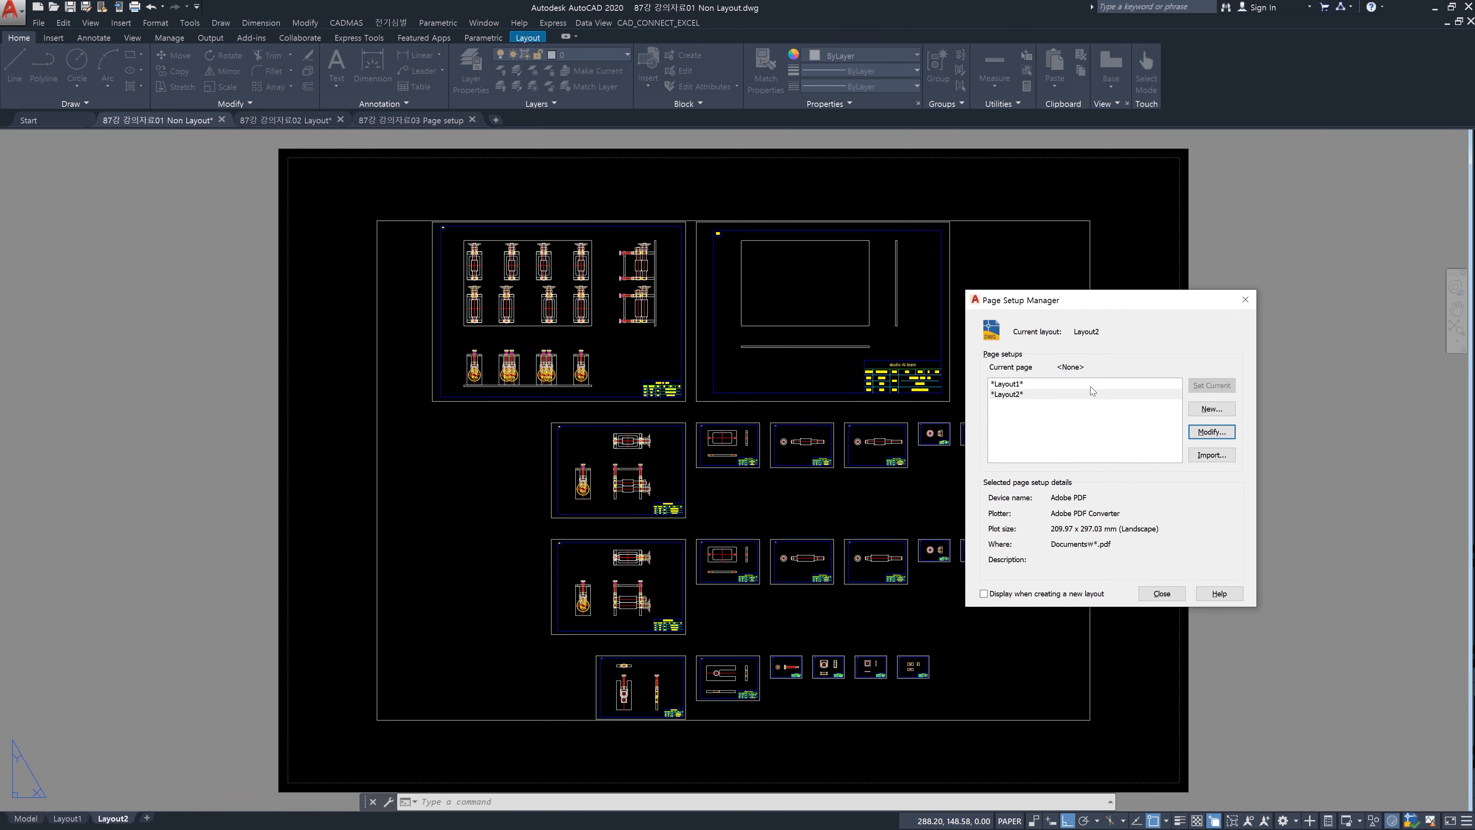
# - Close the page setup manager and try to set Layout2's paper space limits from 0,0 to 297,210
pyautogui.click(1161, 593)
pyautogui.write('limits')
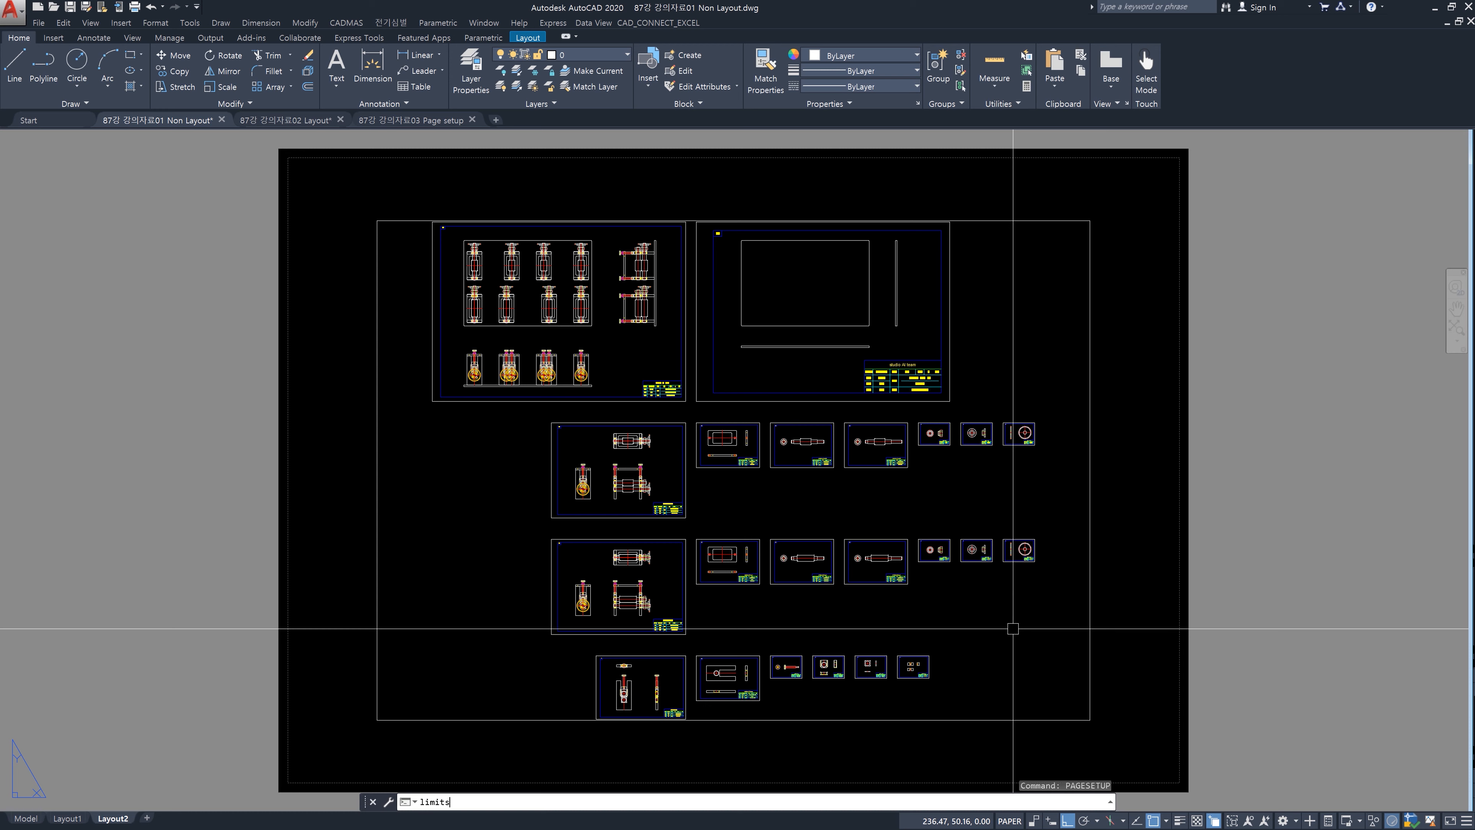
pyautogui.press('Return')
pyautogui.write('0,0')
pyautogui.press('Return')
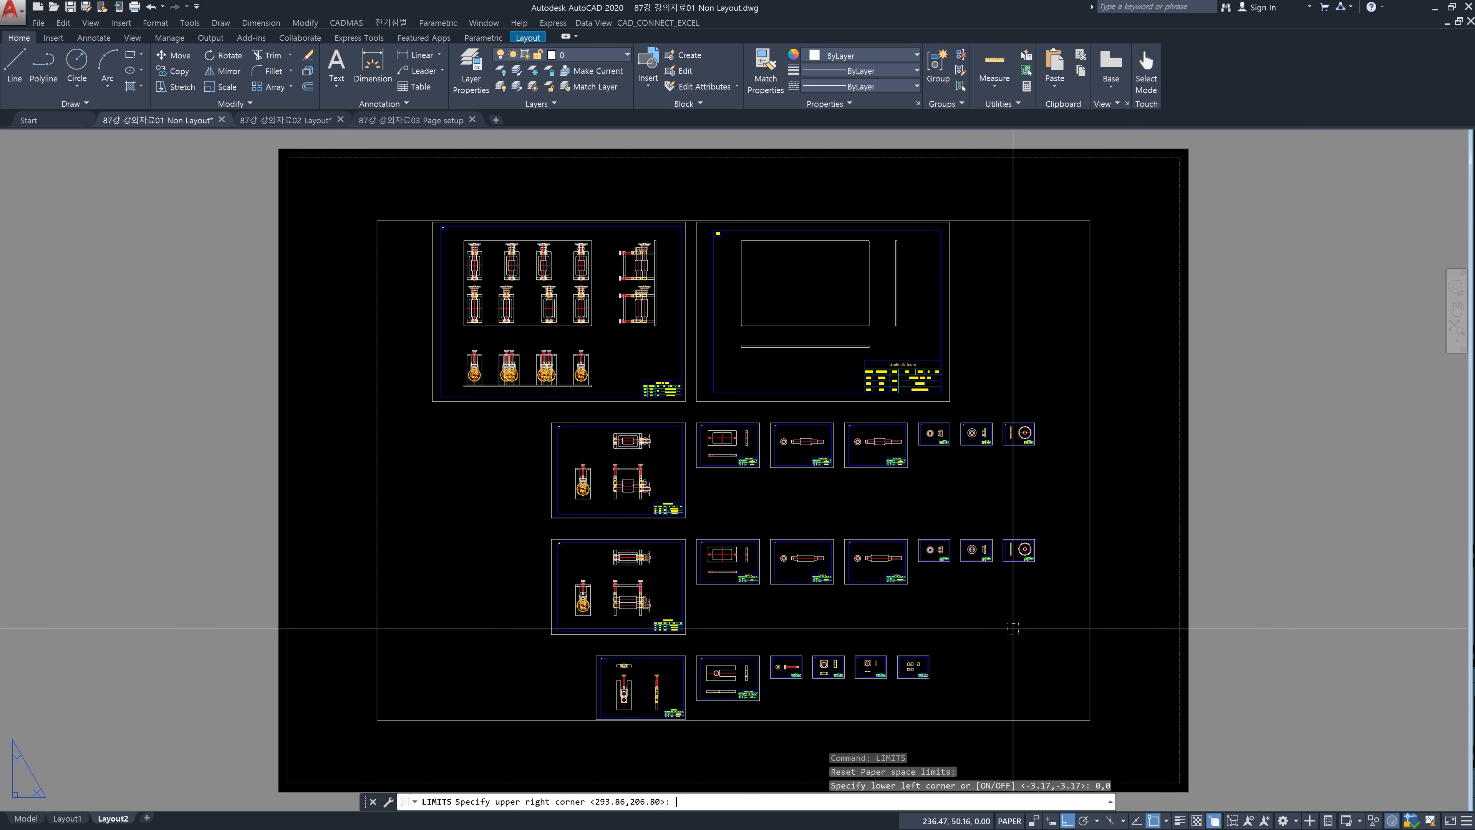
pyautogui.write('297,210')
pyautogui.press('Return')
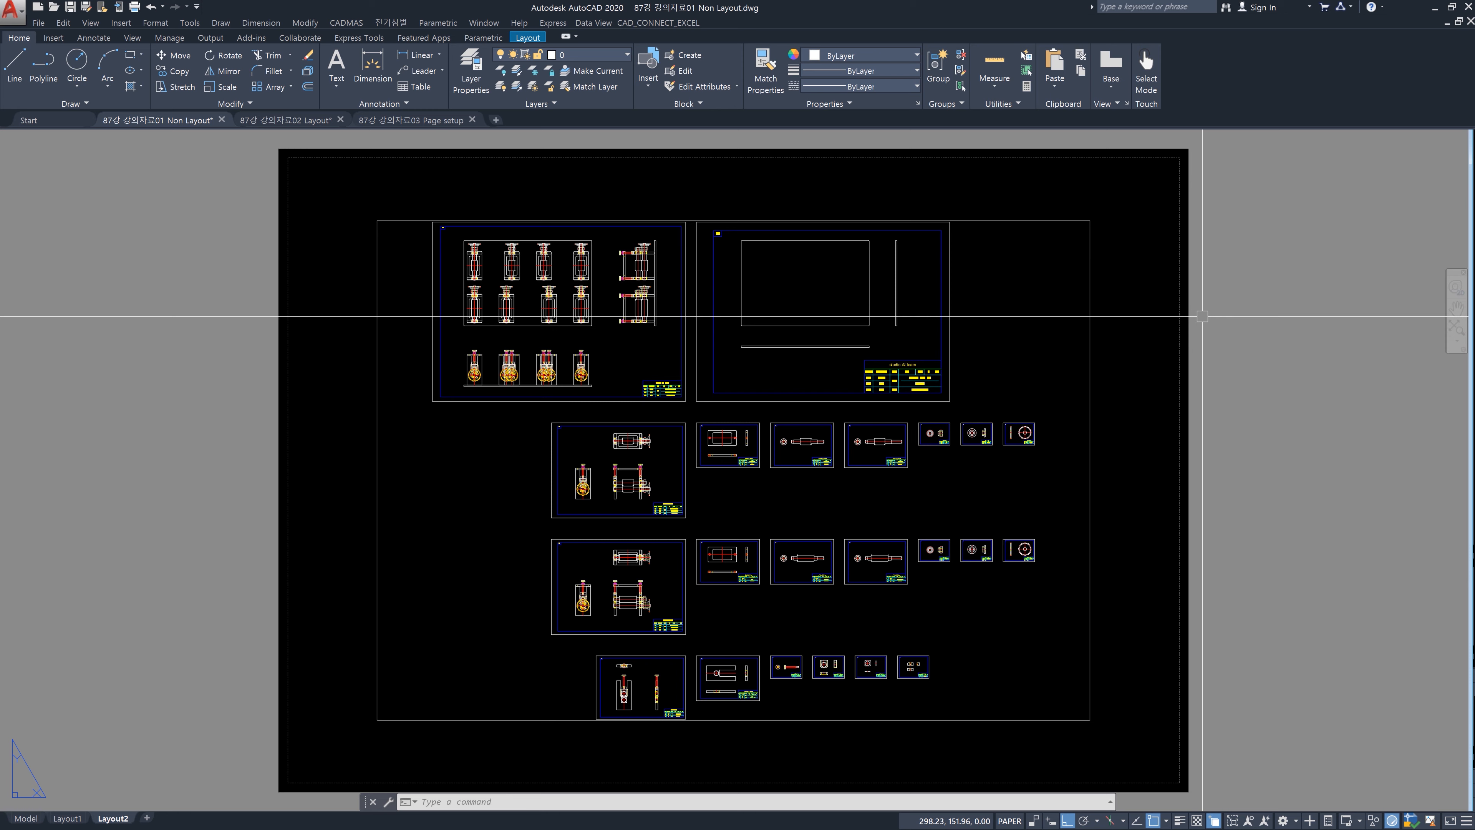
# - Turn off the display of the printable area for layouts in the display options
pyautogui.write('li')
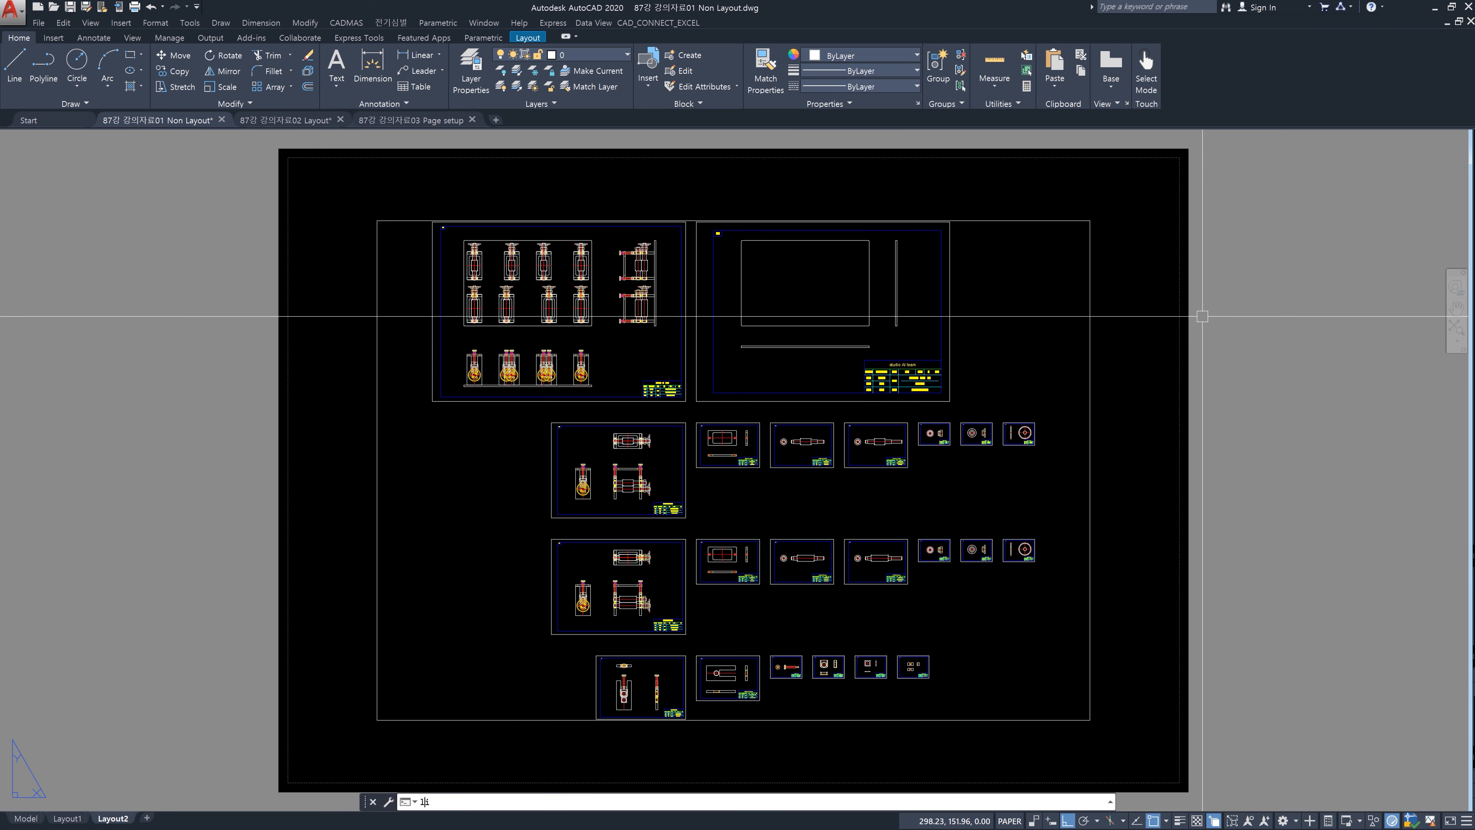
pyautogui.write('op')
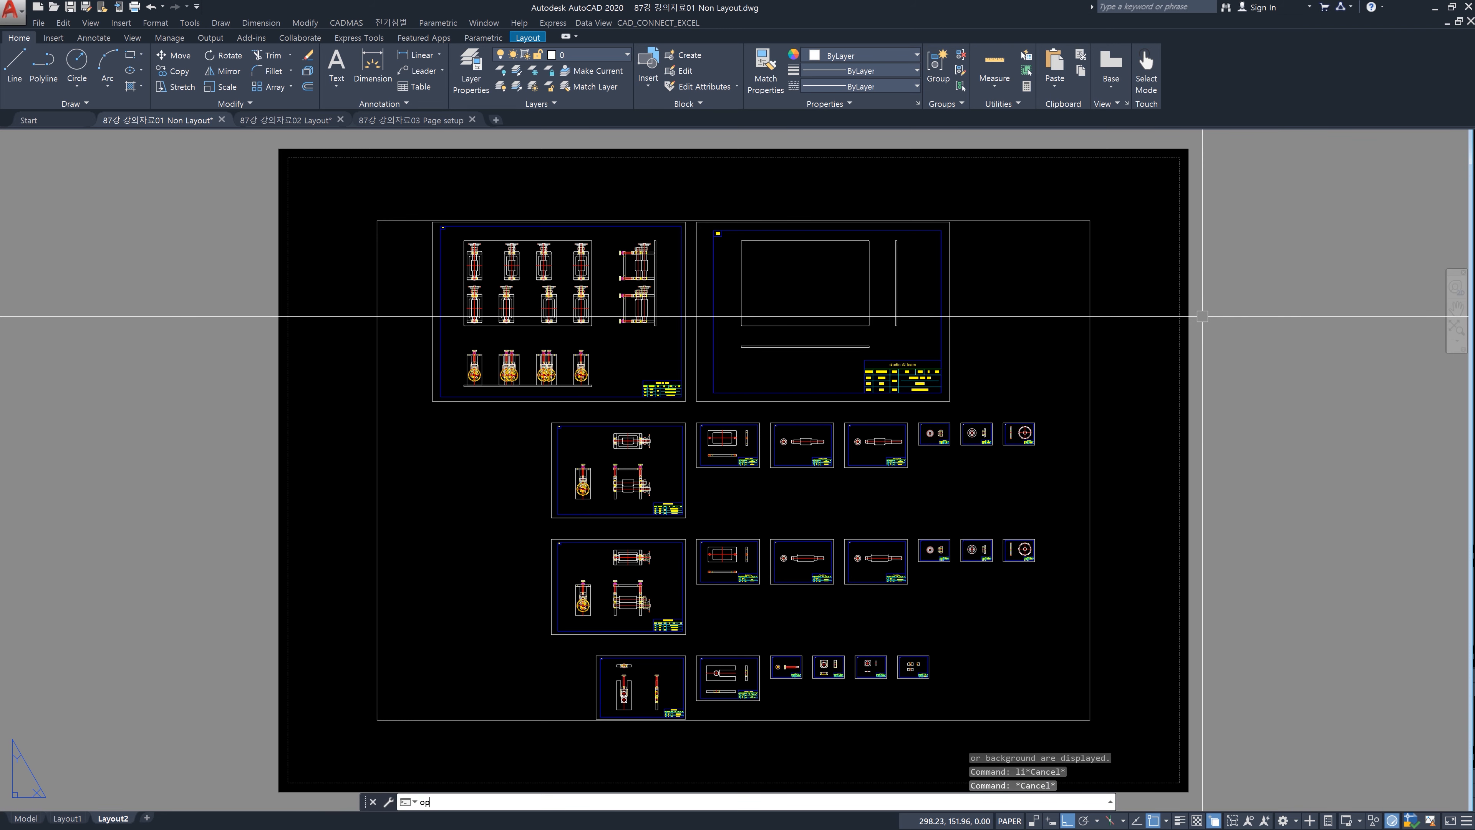
pyautogui.press('Return')
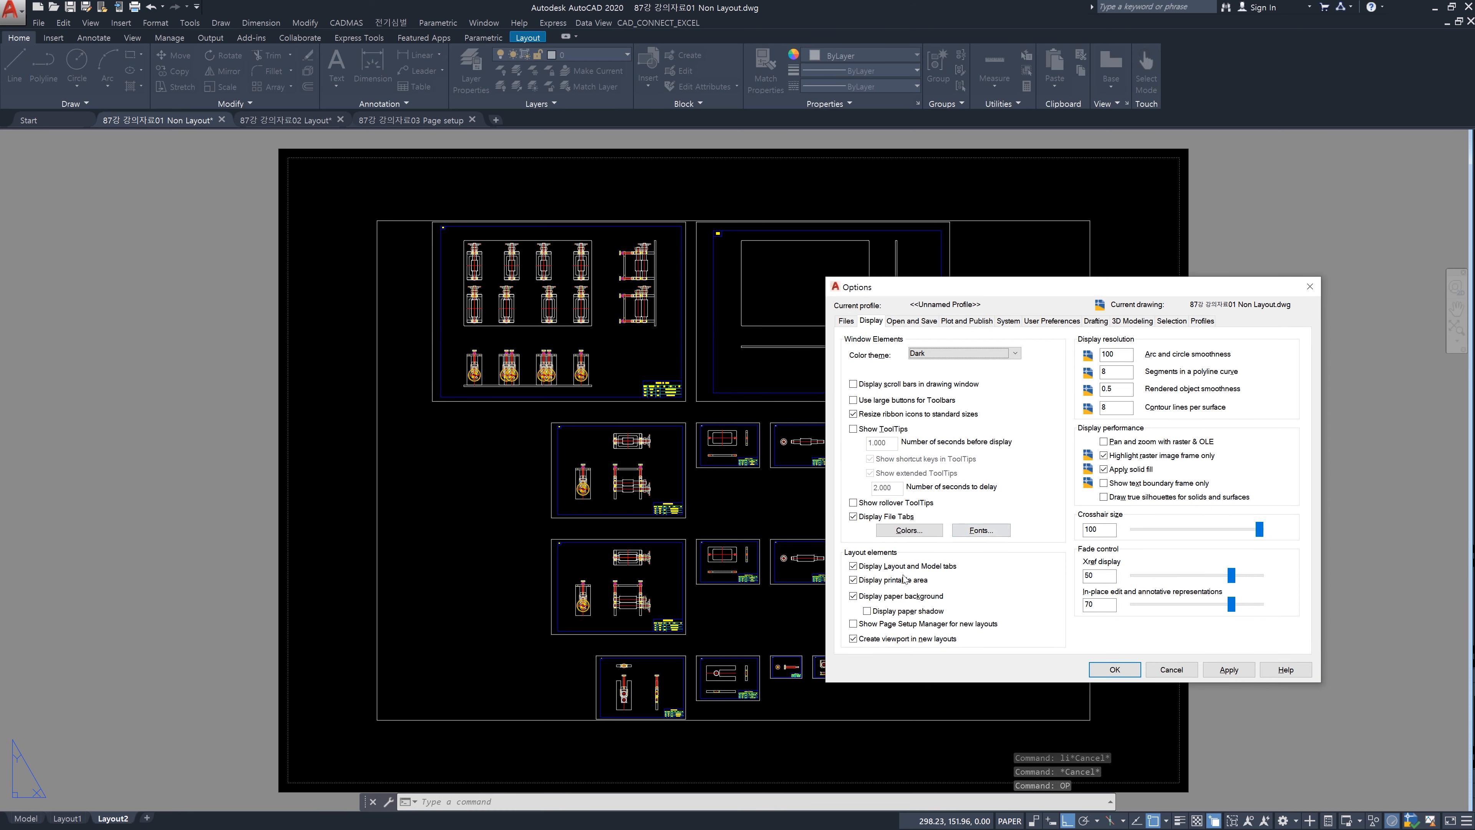
pyautogui.click(853, 580)
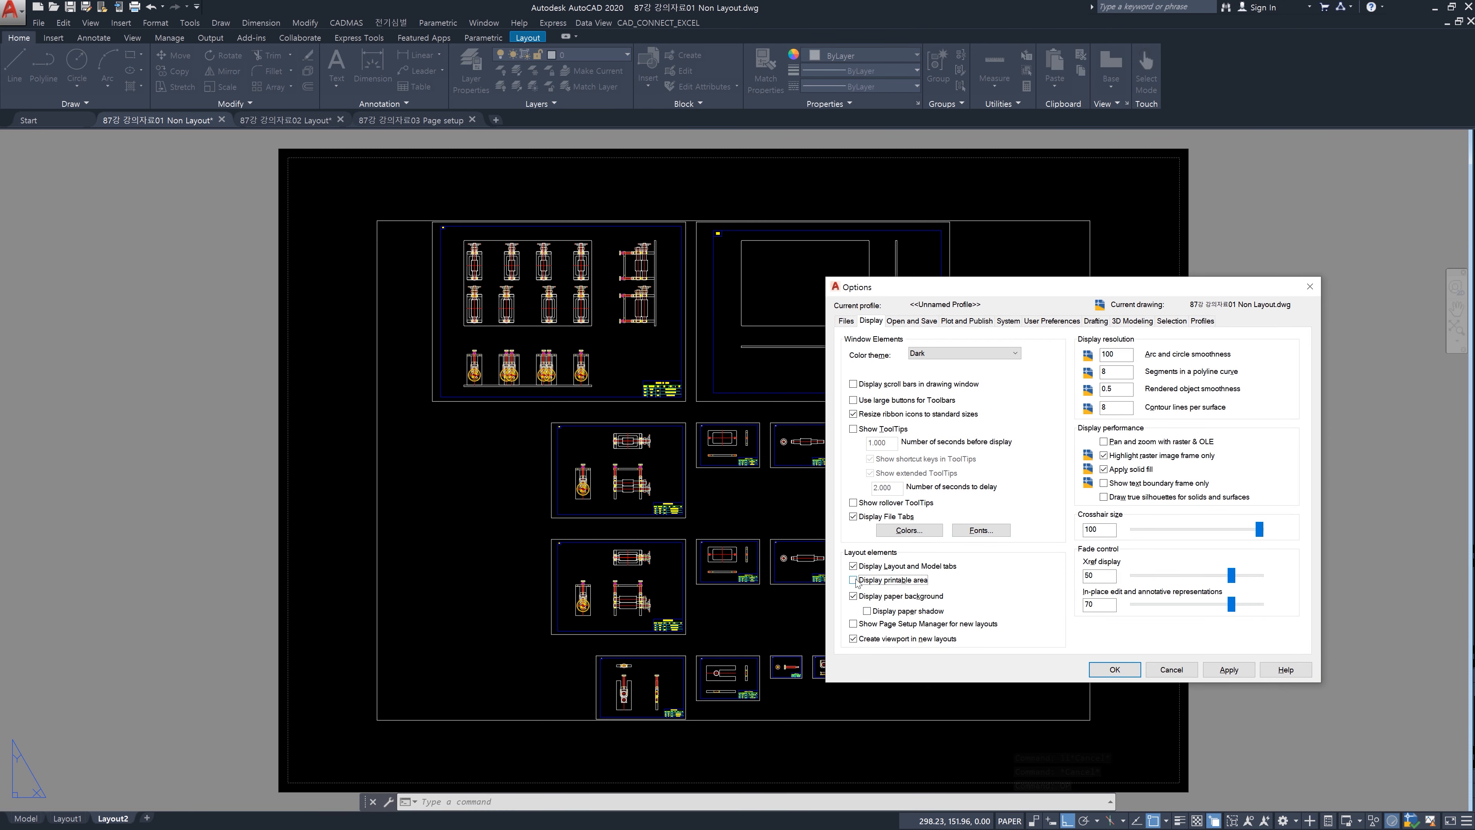
pyautogui.click(1129, 672)
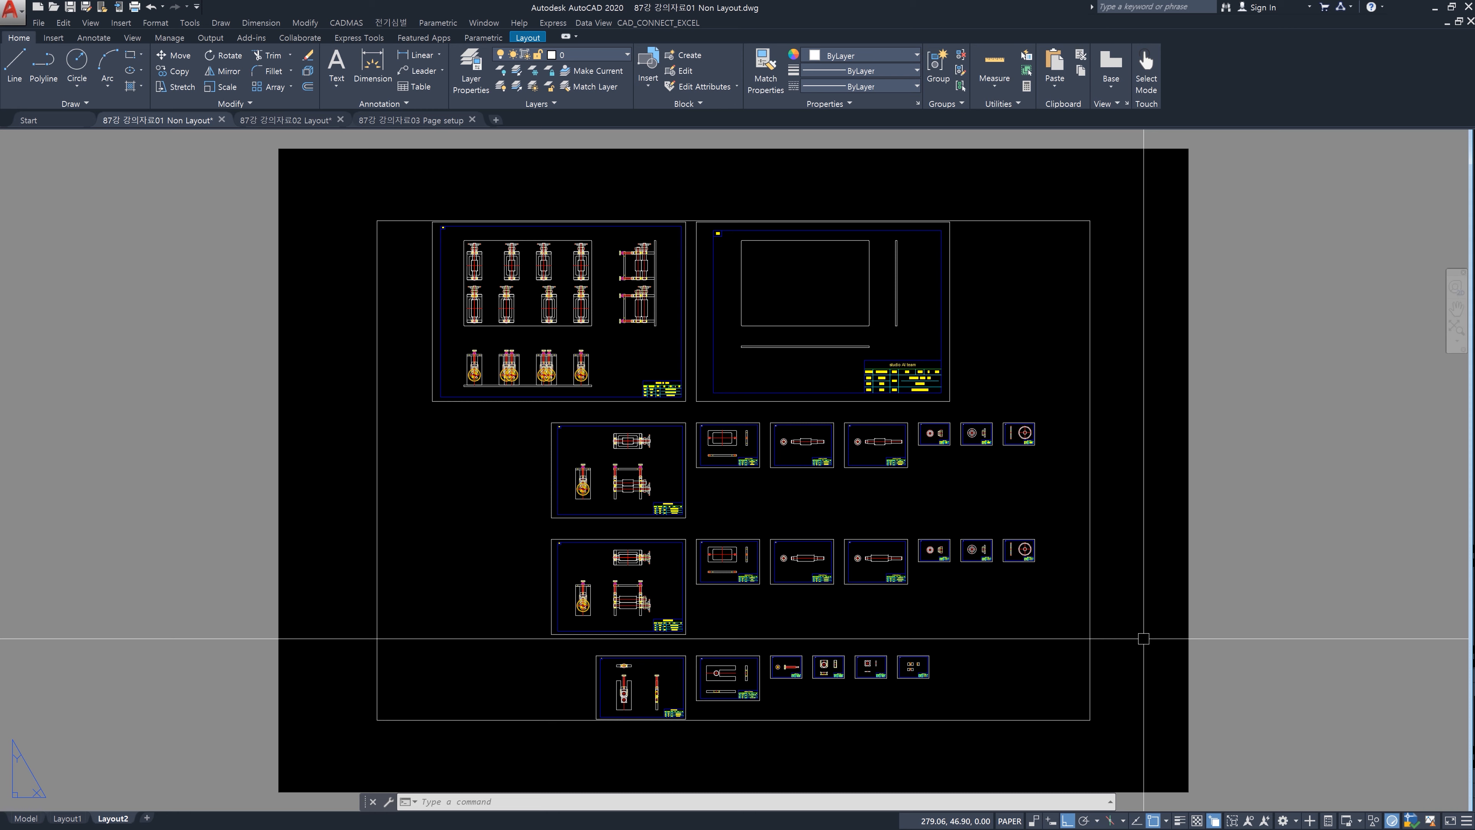
# - Try again to set Layout2's paper space limits from 0,0 to 297,210 with the printable area hidden
pyautogui.write('limits')
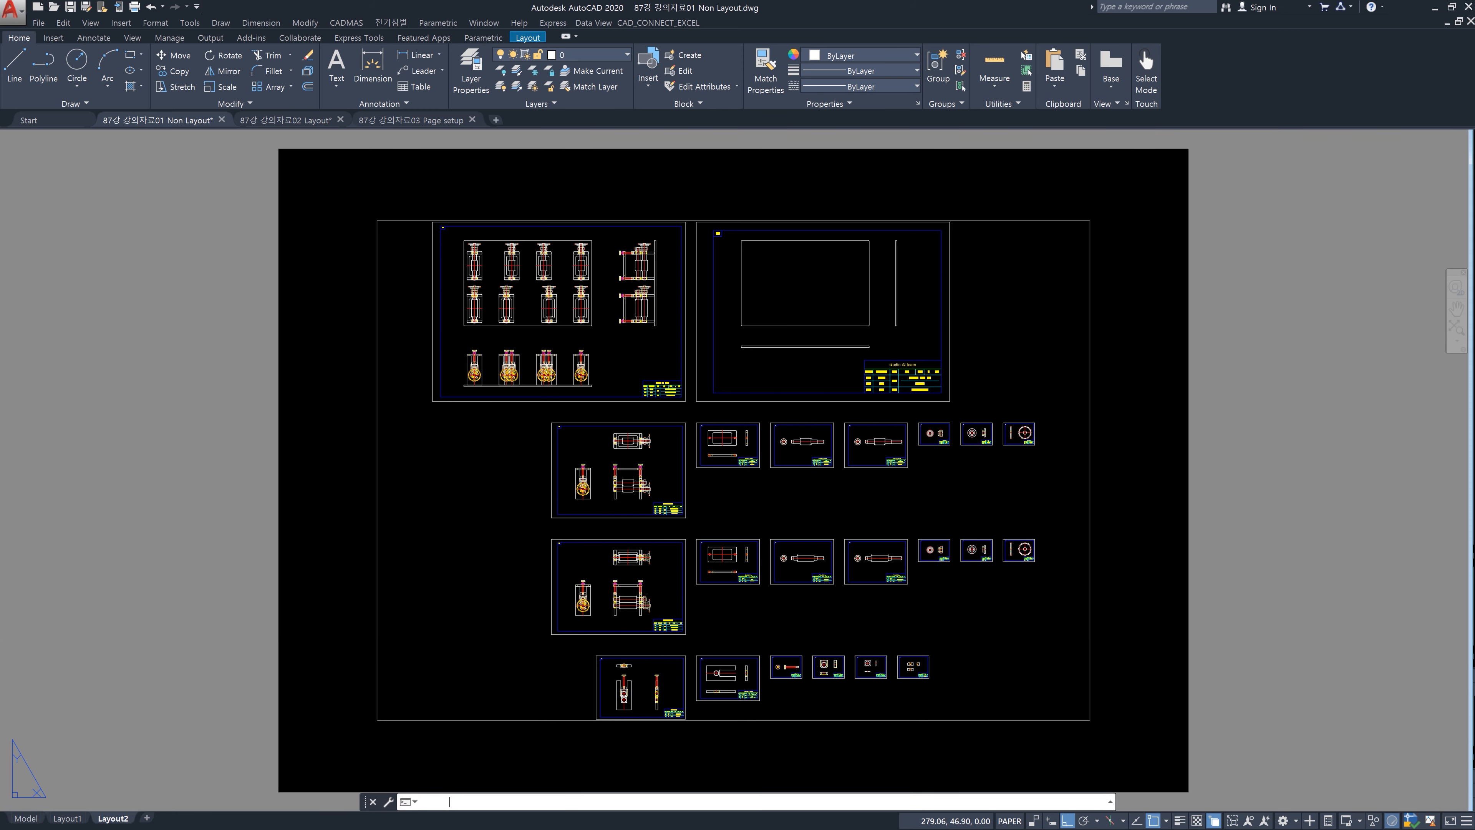
pyautogui.press('Return')
pyautogui.write('0,0')
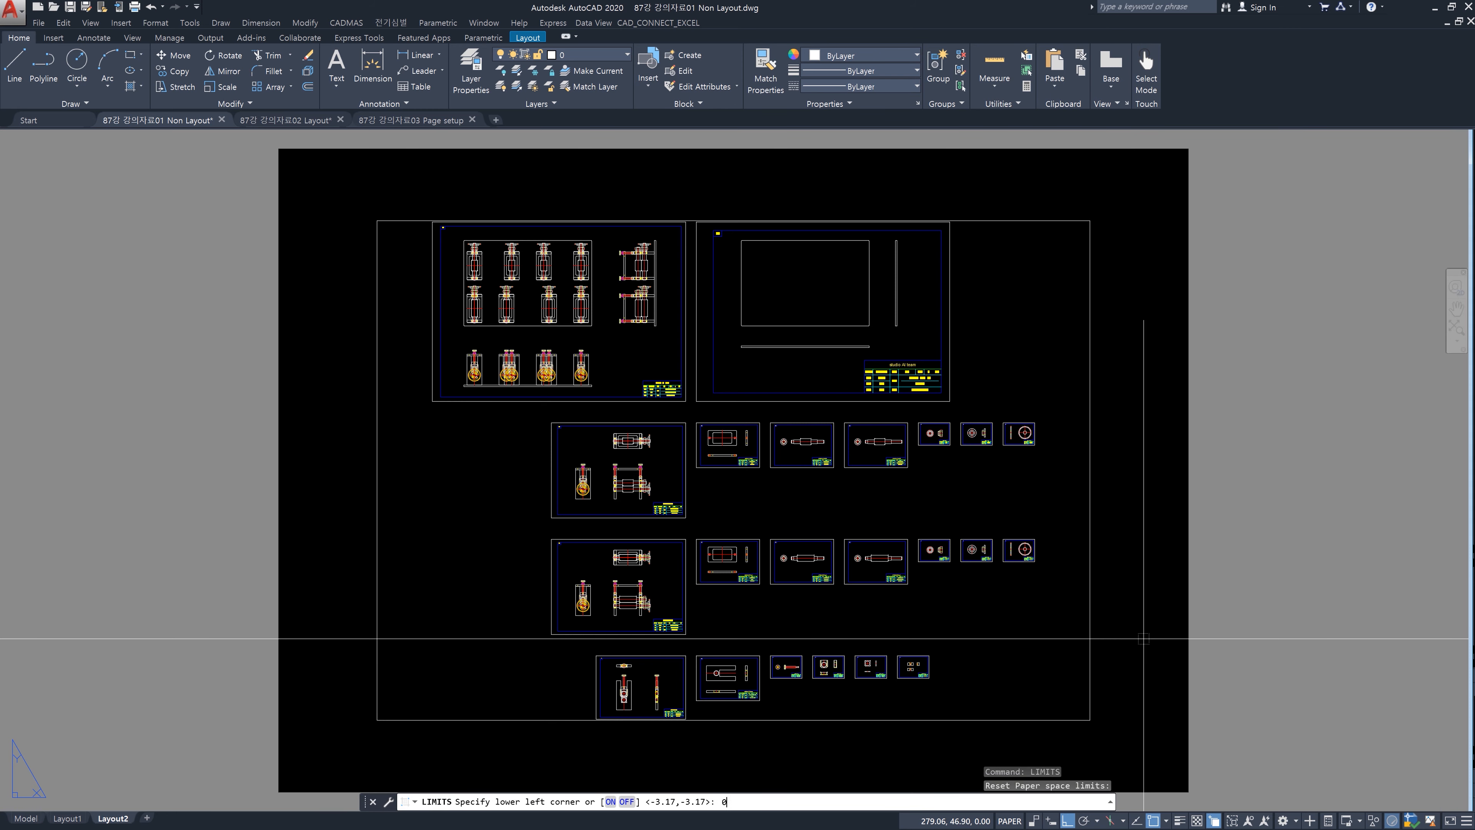
pyautogui.press('Return')
pyautogui.write('297,210')
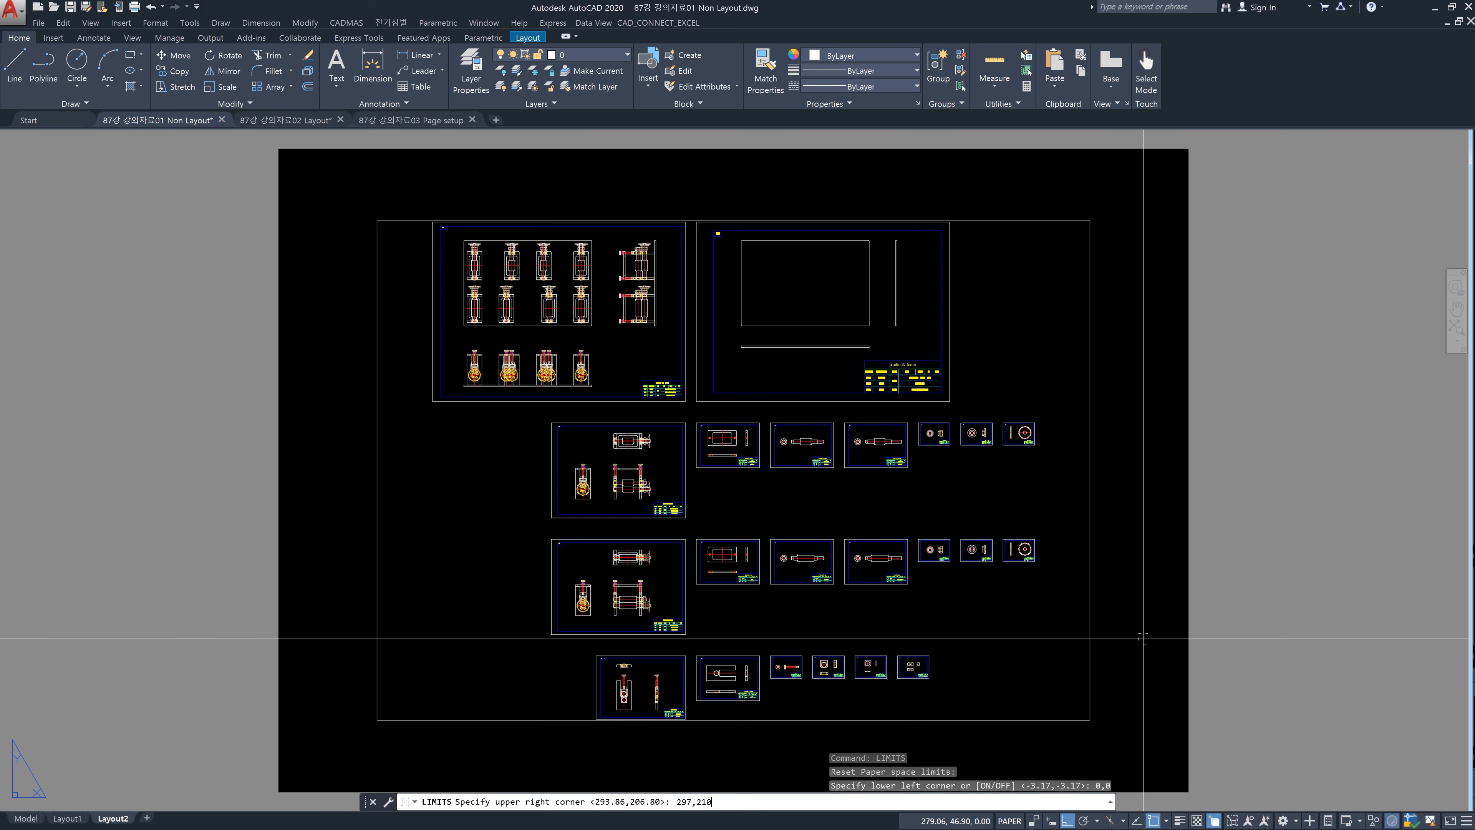
pyautogui.press('Return')
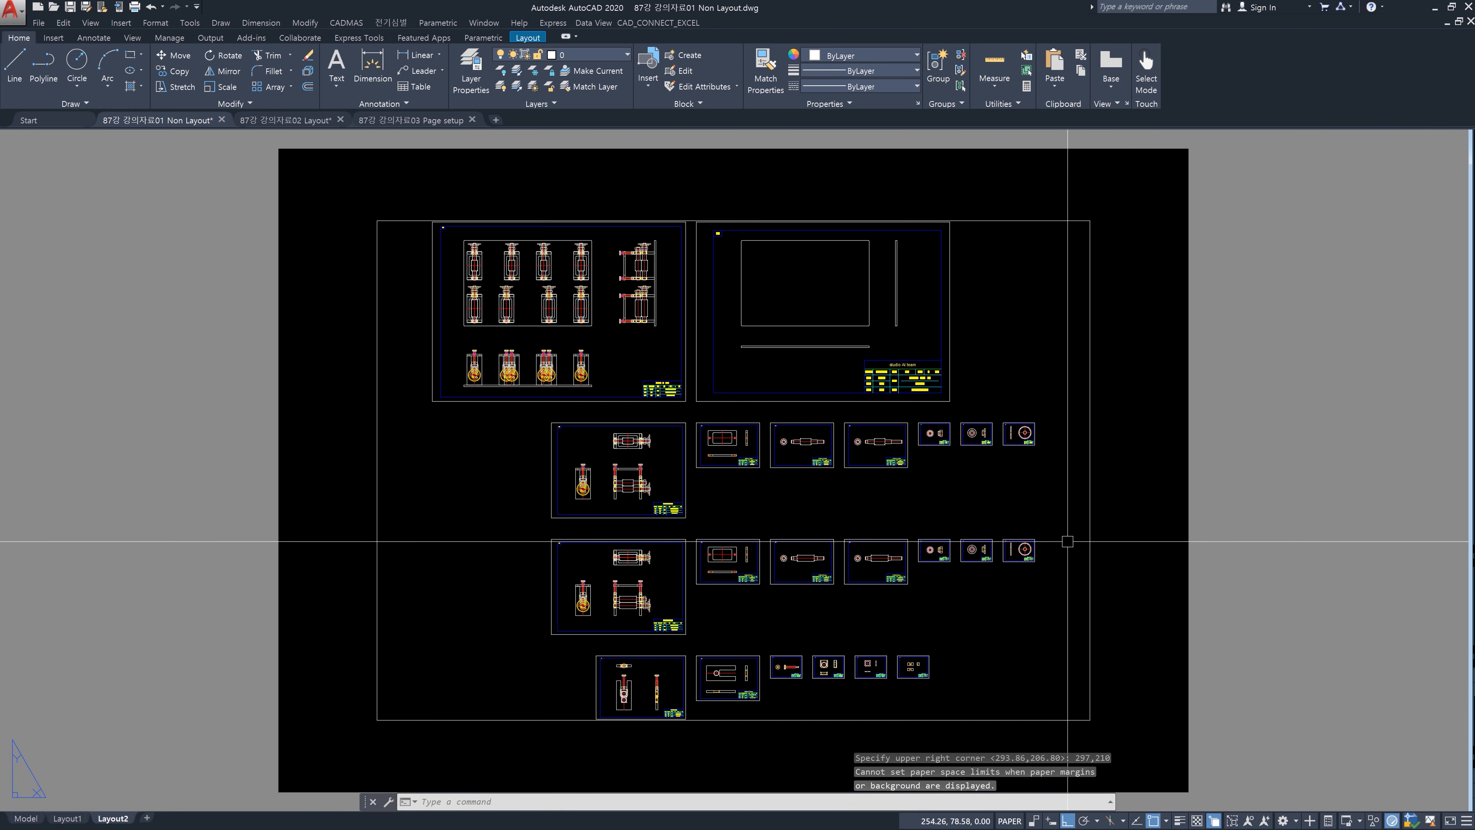
# - Examine Layout2's paper background at different magnifications and review the layout element display options without changing them
pyautogui.scroll(-2, 1067, 541)
pyautogui.scroll(2, 1067, 540)
pyautogui.scroll(-2, 1067, 540)
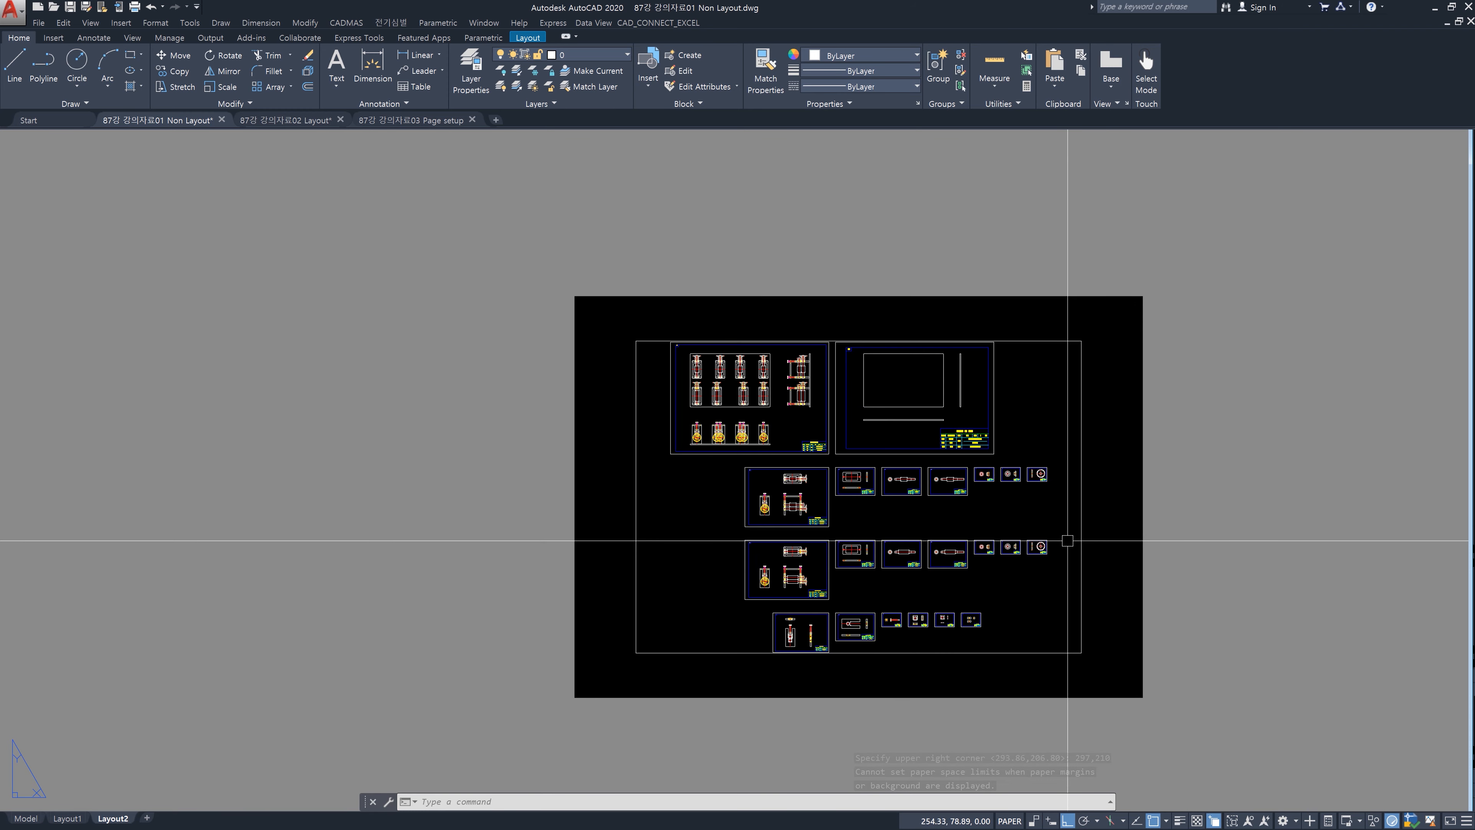
pyautogui.scroll(2, 1057, 654)
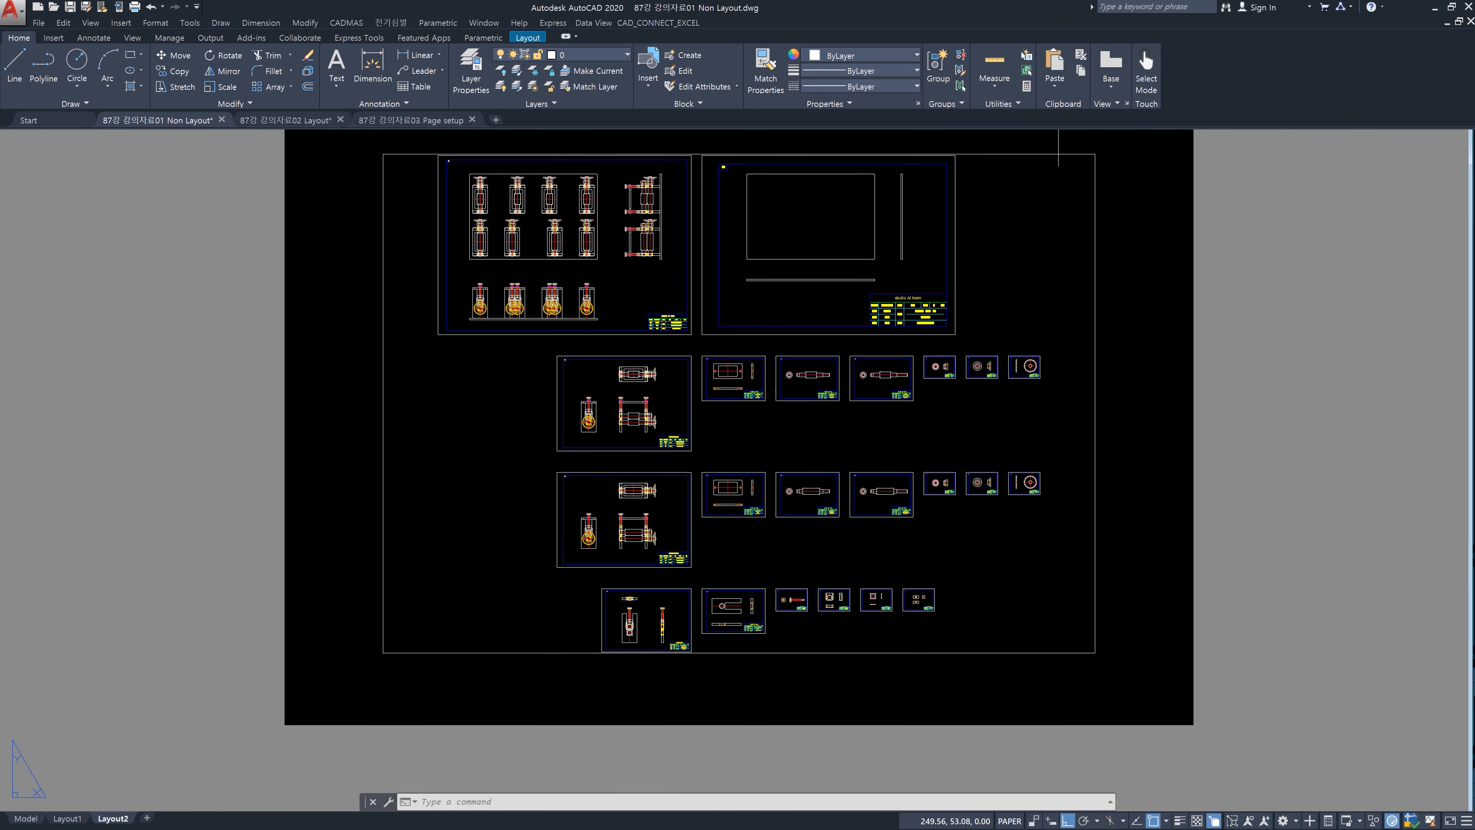
pyautogui.scroll(-2, 1058, 654)
pyautogui.scroll(2, 1064, 618)
pyautogui.write('op')
pyautogui.press('Return')
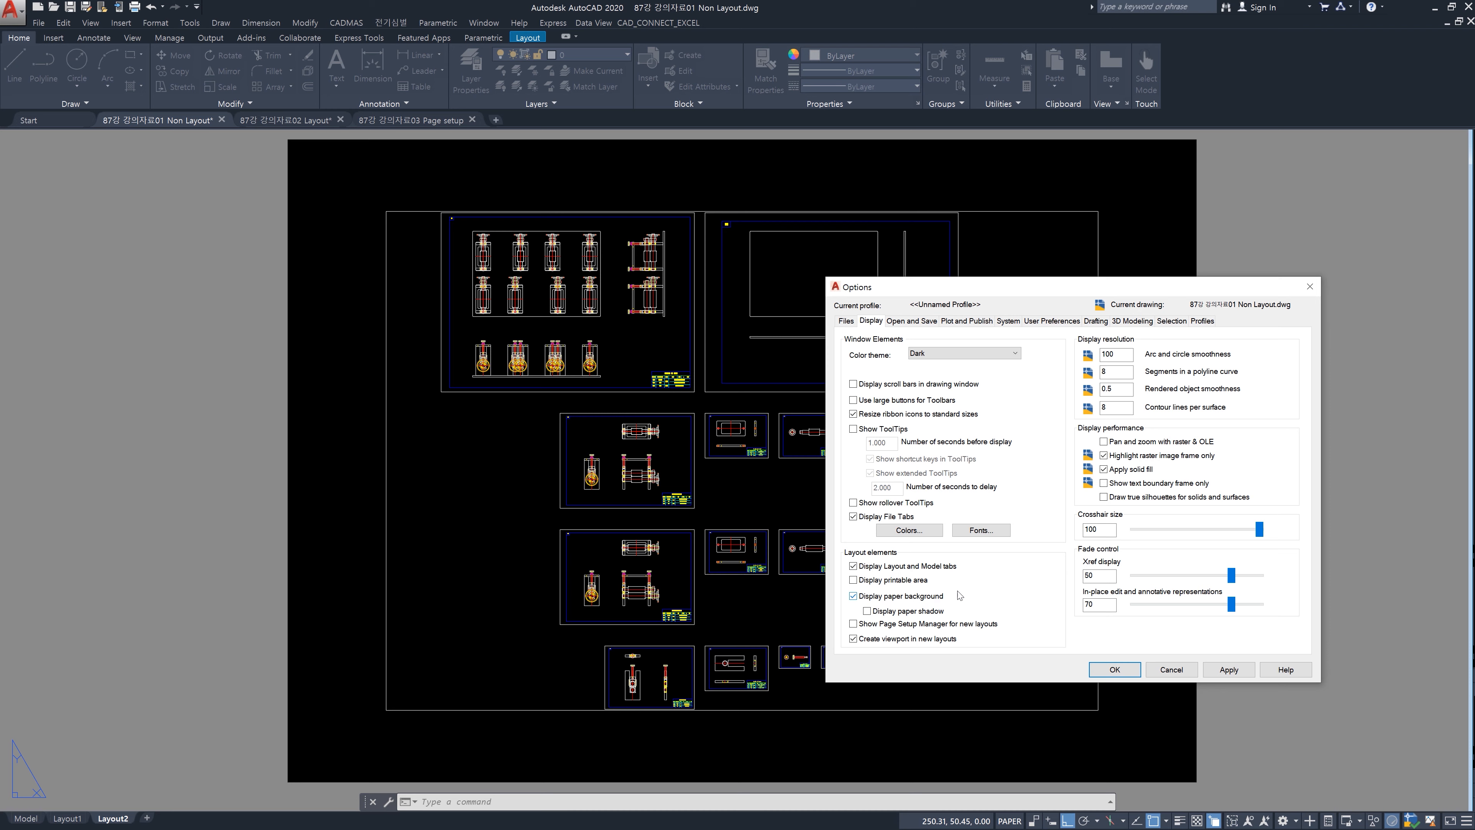
pyautogui.click(1176, 670)
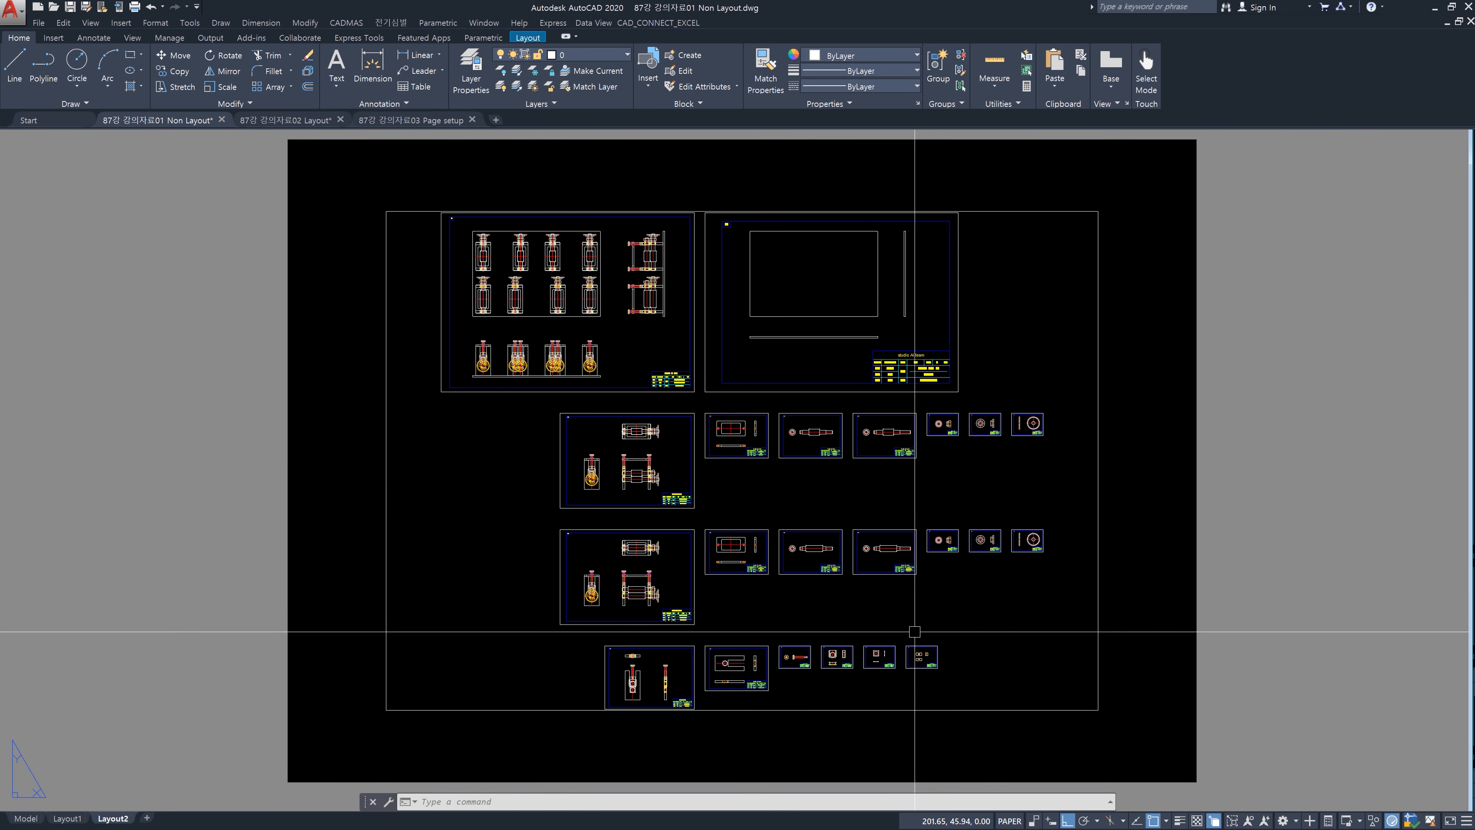
# - Turn off the display of the paper background for layouts in the display options
pyautogui.hotkey('ctrl', 'p')
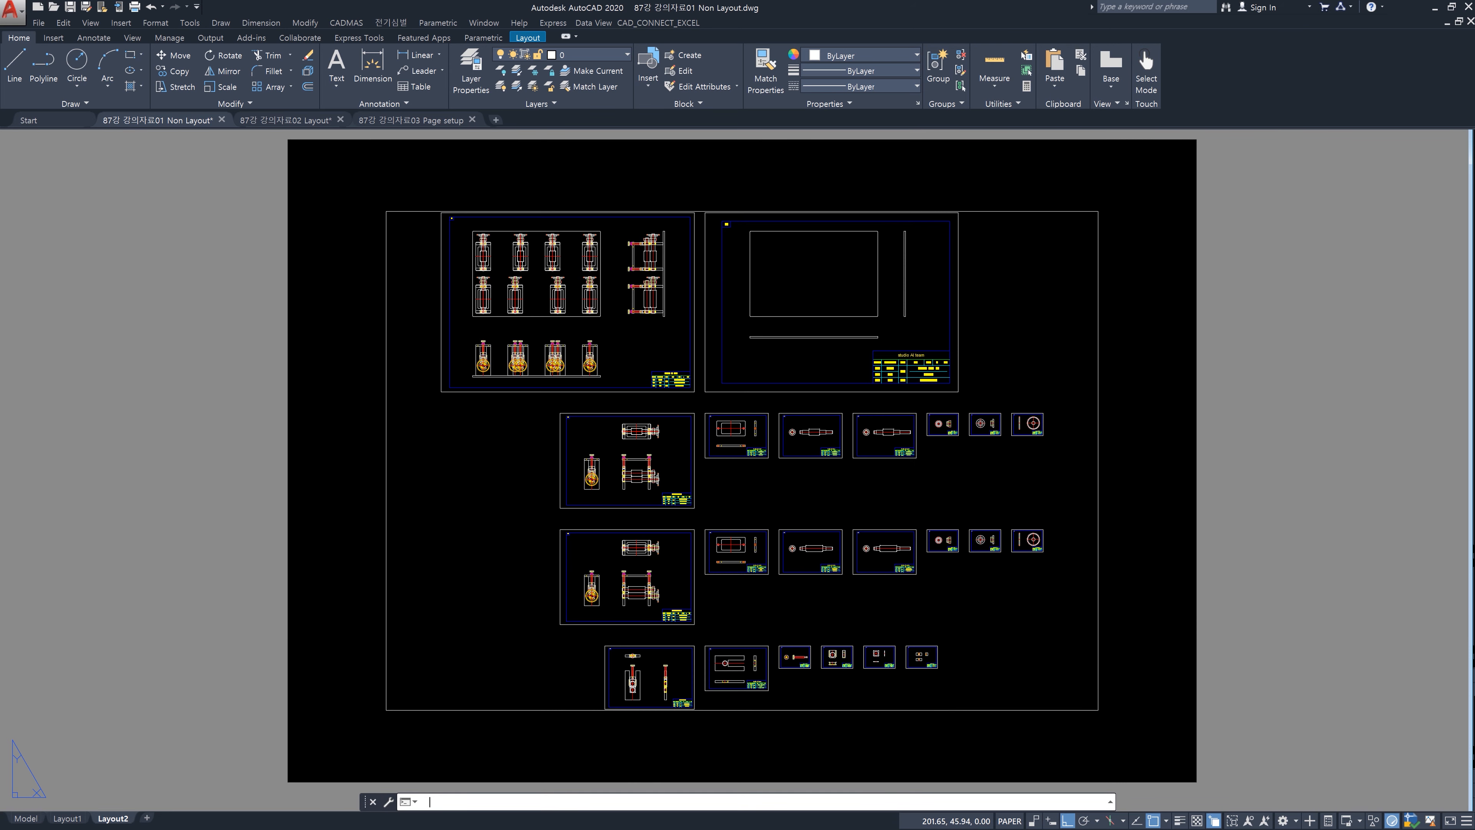
pyautogui.write('op')
pyautogui.press('Return')
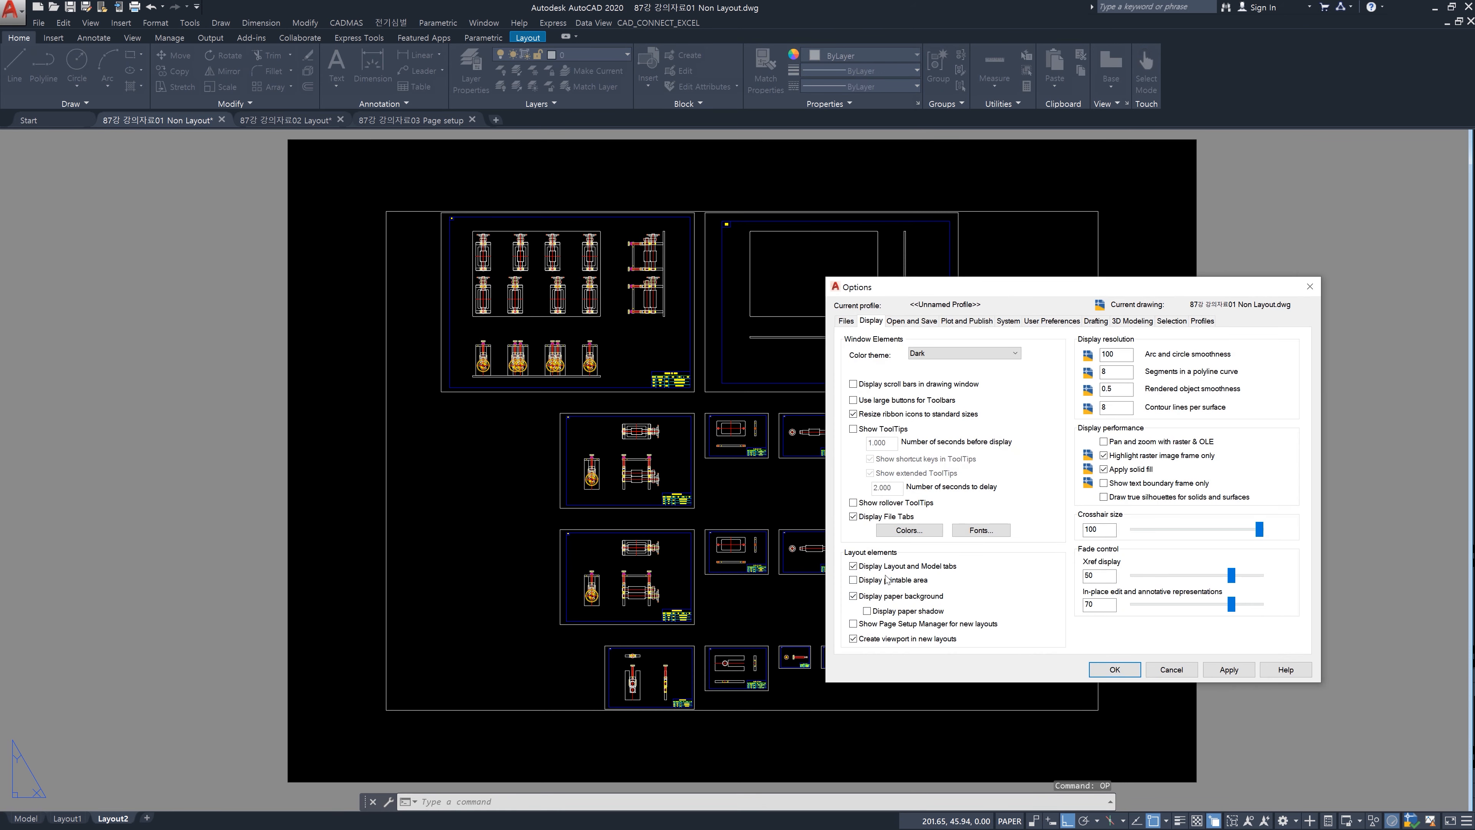
pyautogui.click(853, 595)
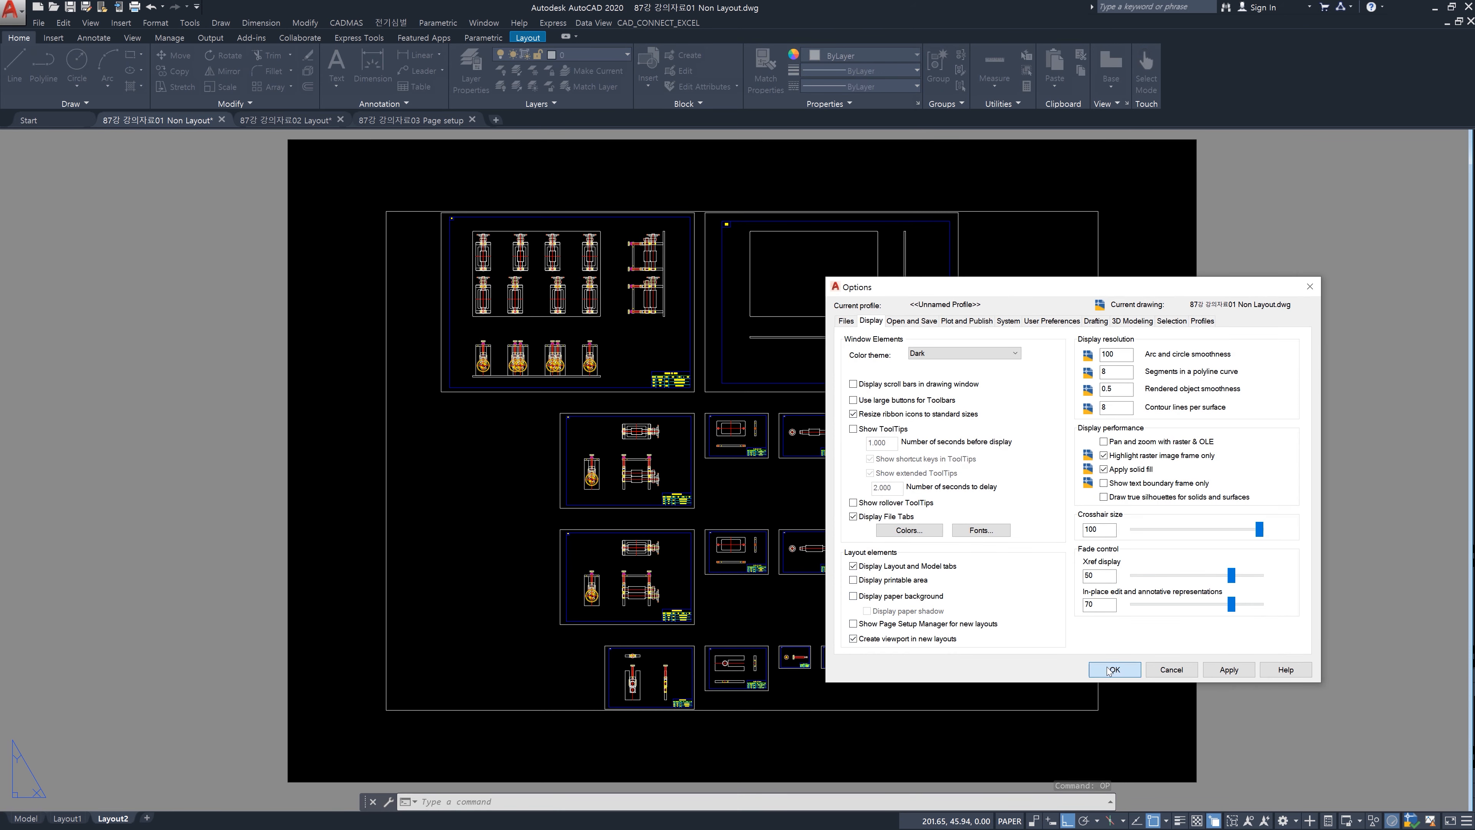
pyautogui.click(1113, 668)
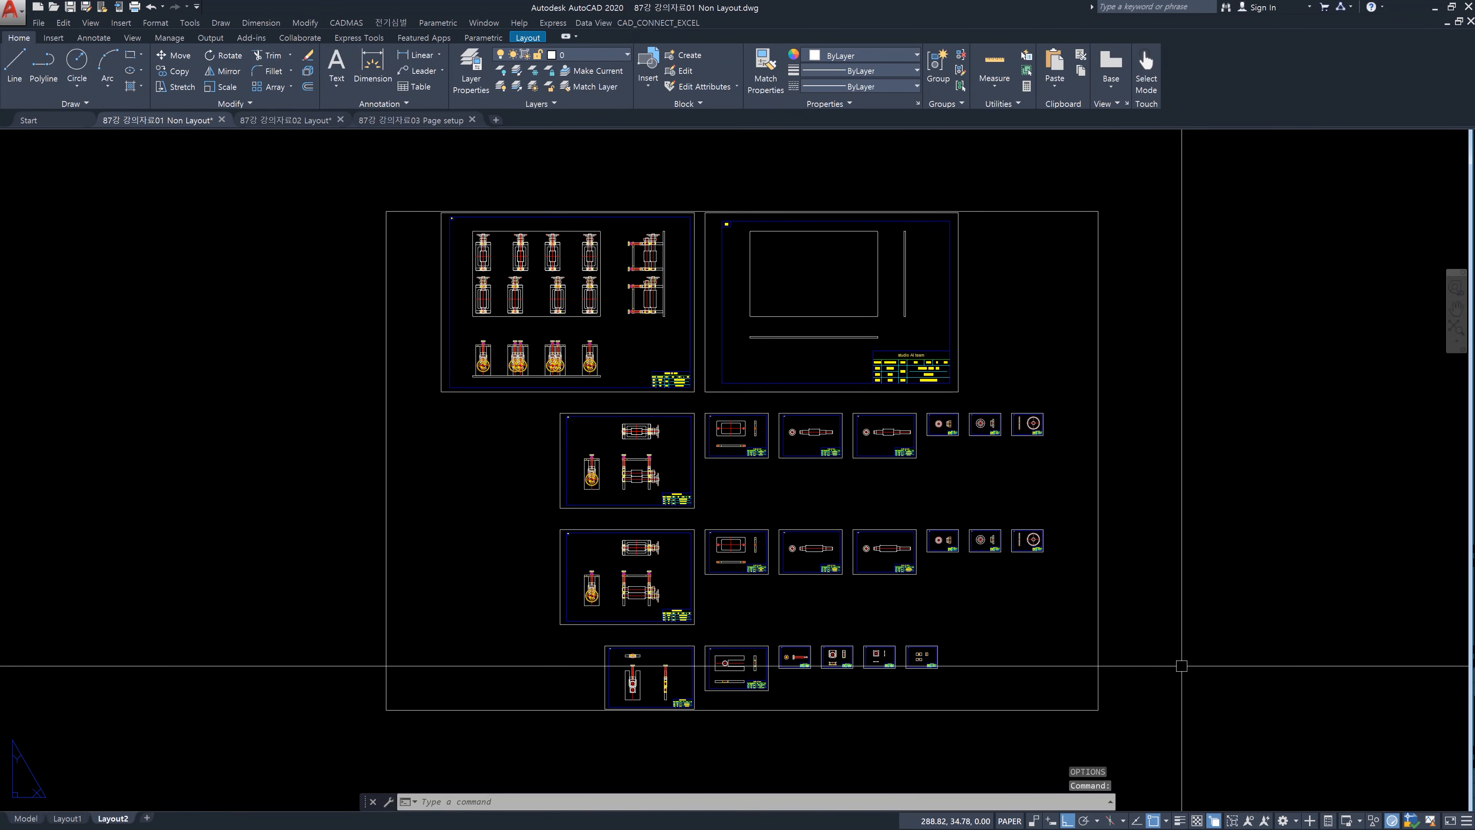
# - Set Layout2's paper space limits from 0,0 to 2907,210
pyautogui.write('limits')
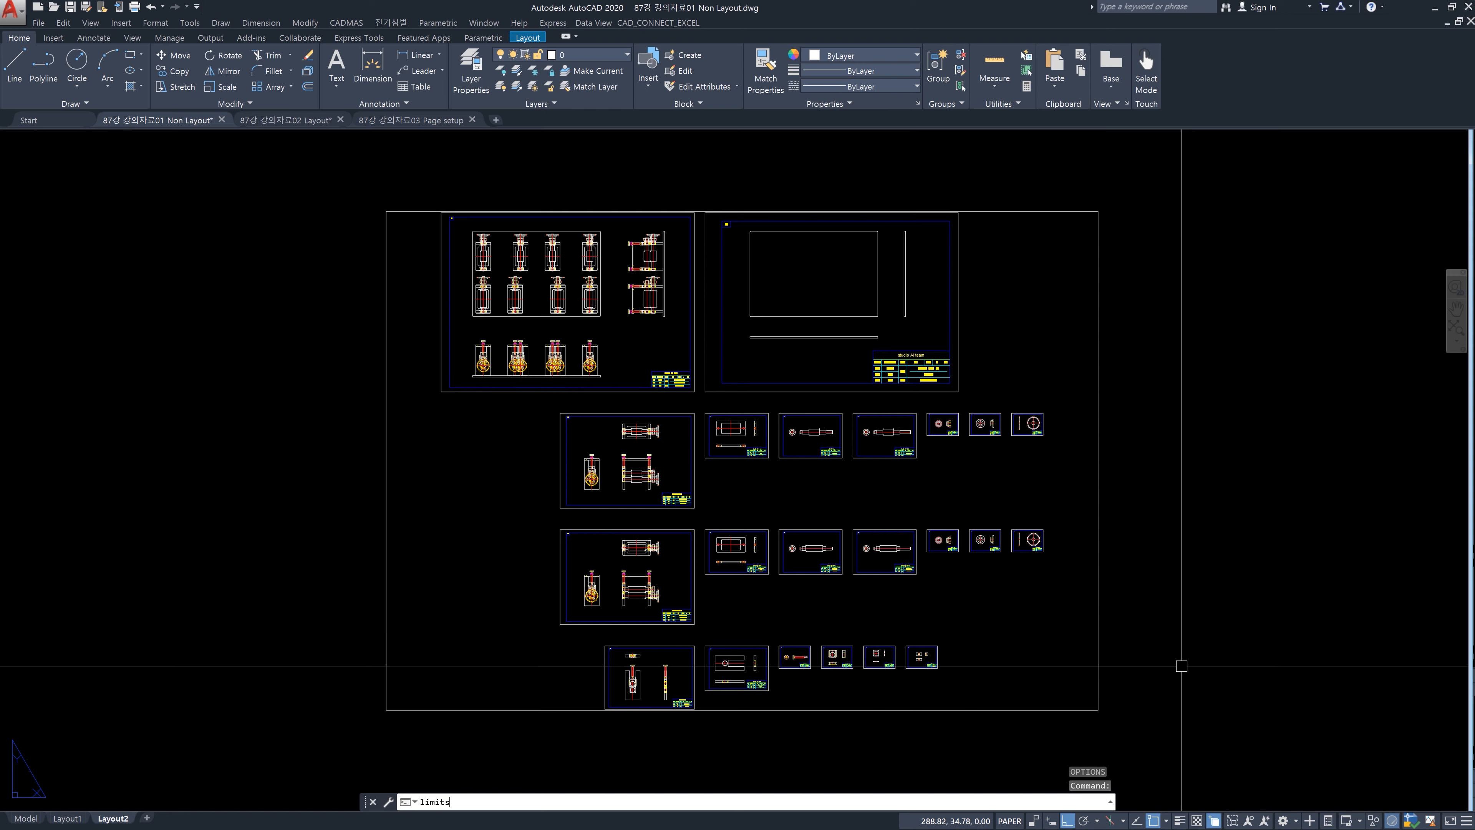
pyautogui.press('Return')
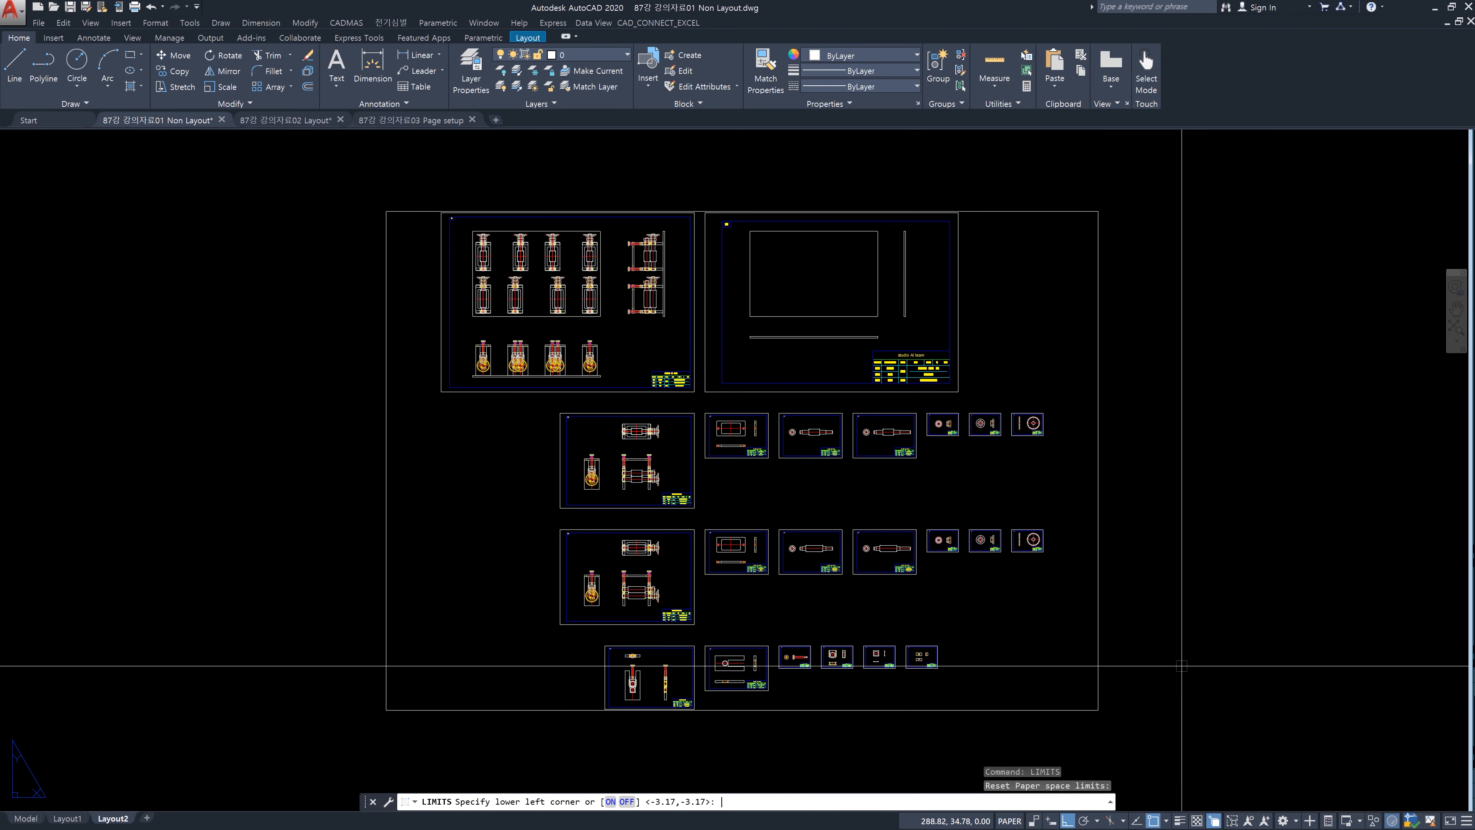
pyautogui.write('0,0')
pyautogui.press('Return')
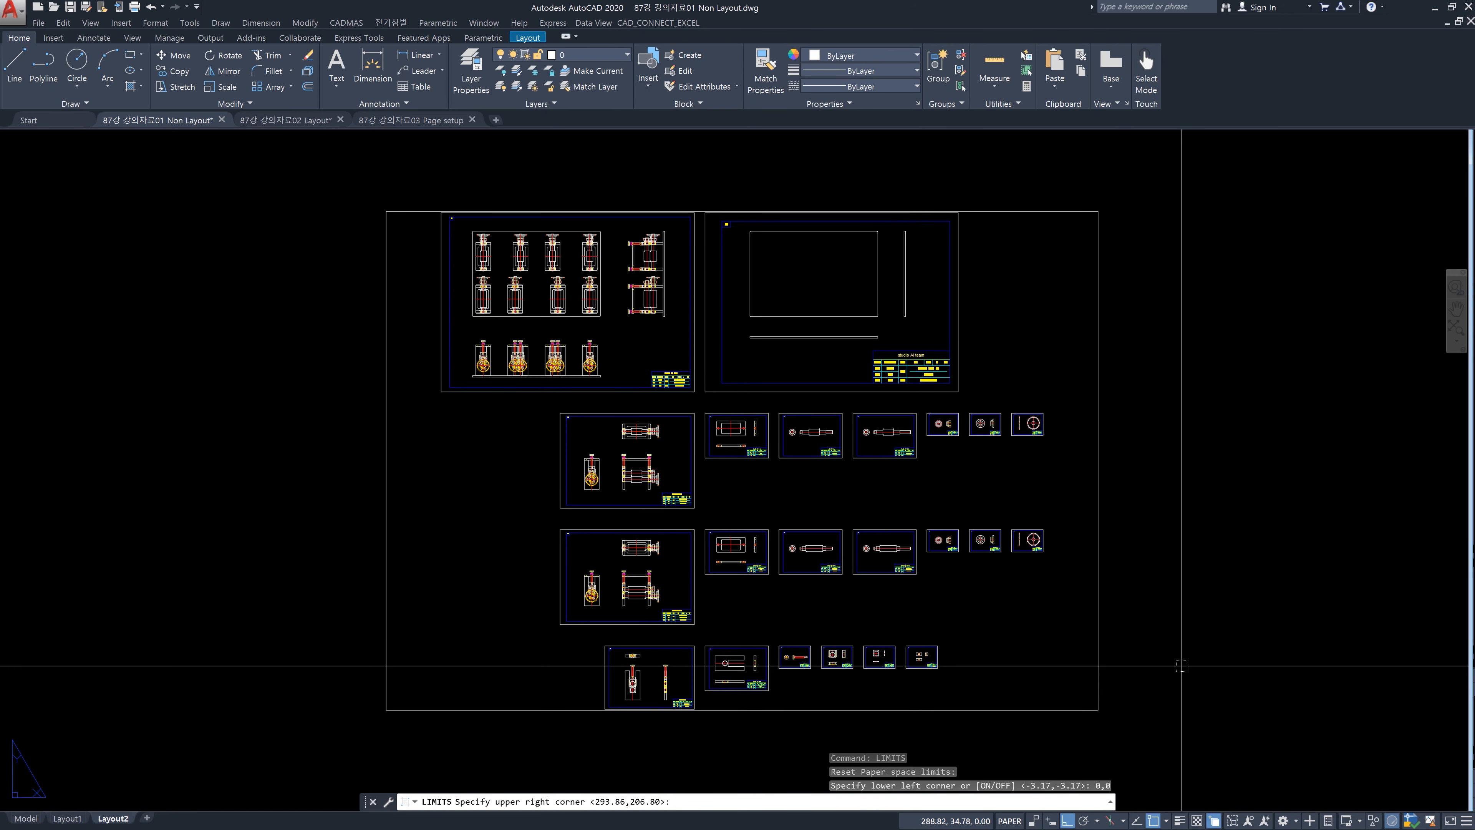
pyautogui.write('2907,210')
pyautogui.press('Return')
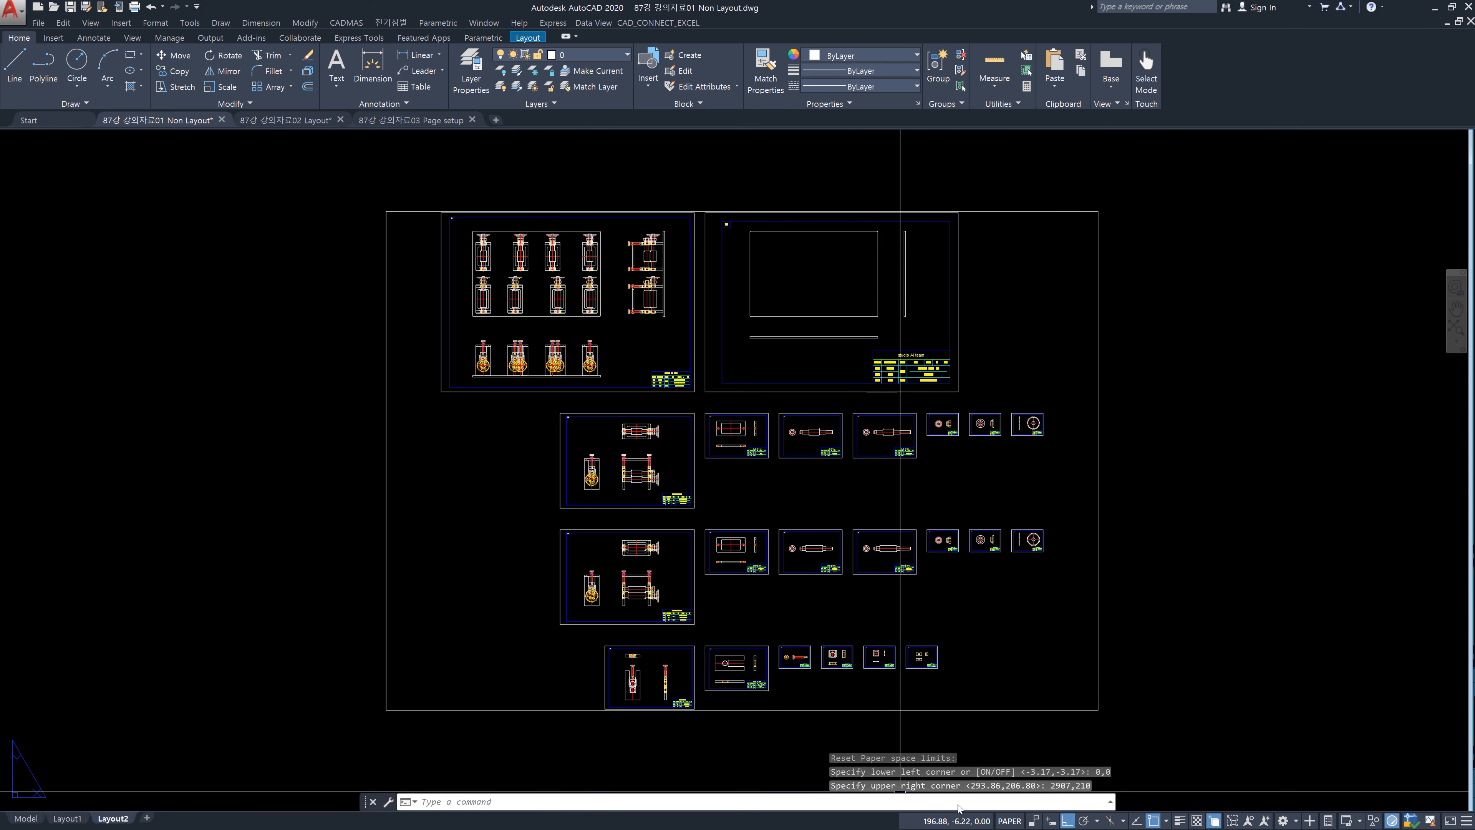
# - Reset Layout2's paper space limits to a lower corner of 0,0 and an upper corner of 297,210
pyautogui.write('limits')
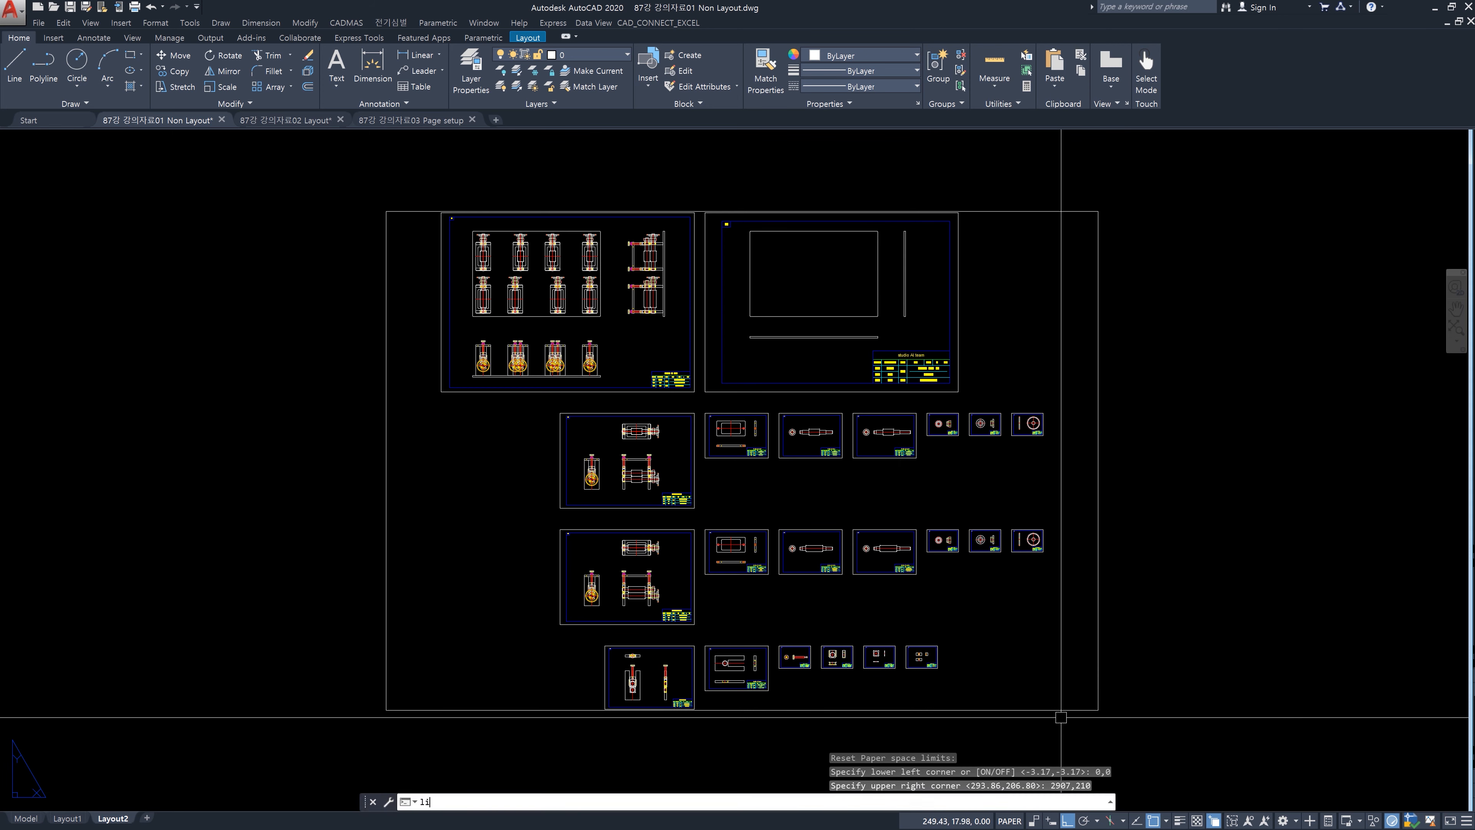
pyautogui.press('Return')
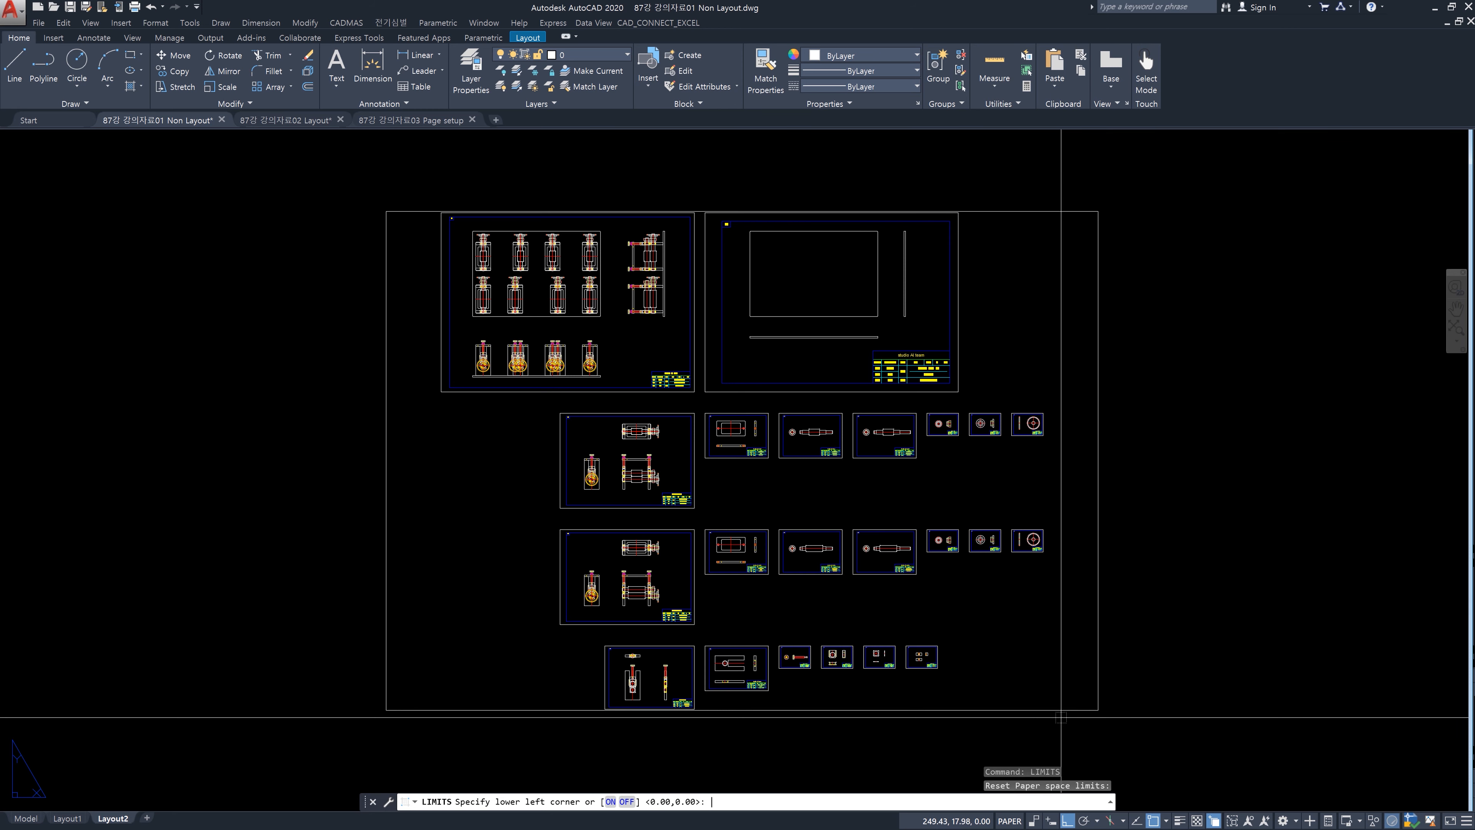
pyautogui.write('0,0')
pyautogui.press('Return')
pyautogui.write('297,210')
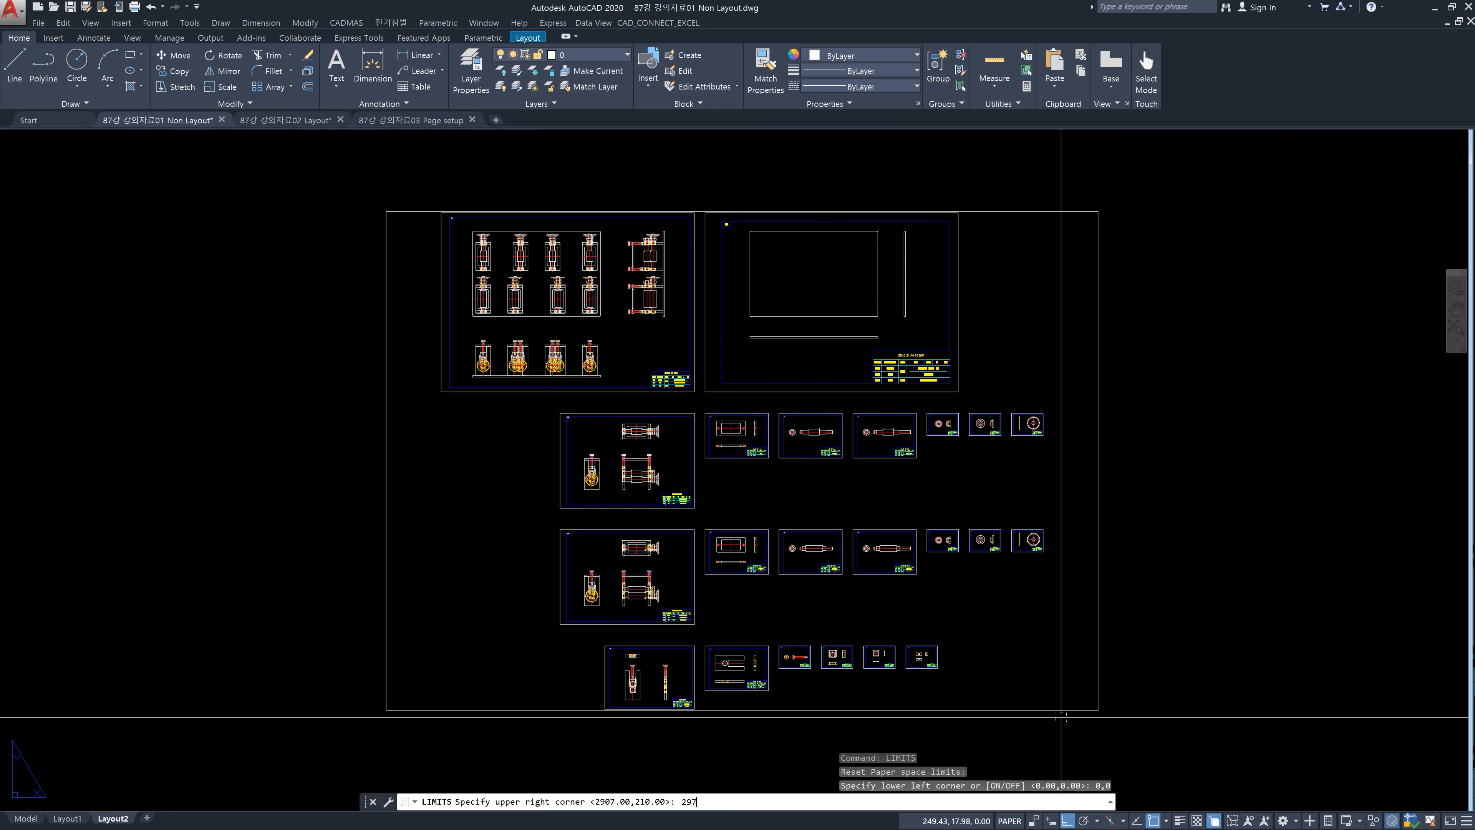
pyautogui.press('Return')
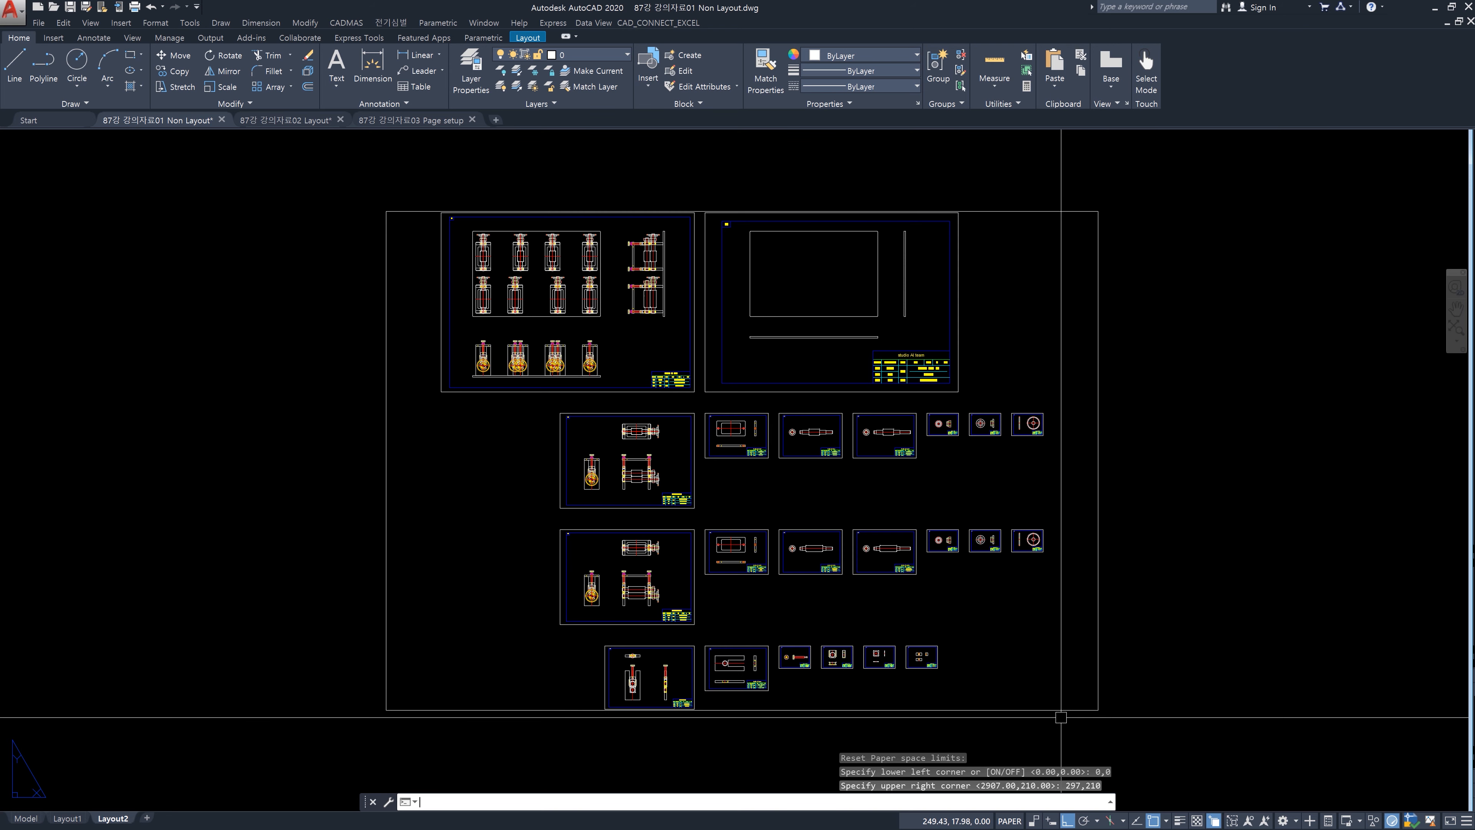
# - Turn on the display of the paper background and the paper shadow for layouts
pyautogui.write('op')
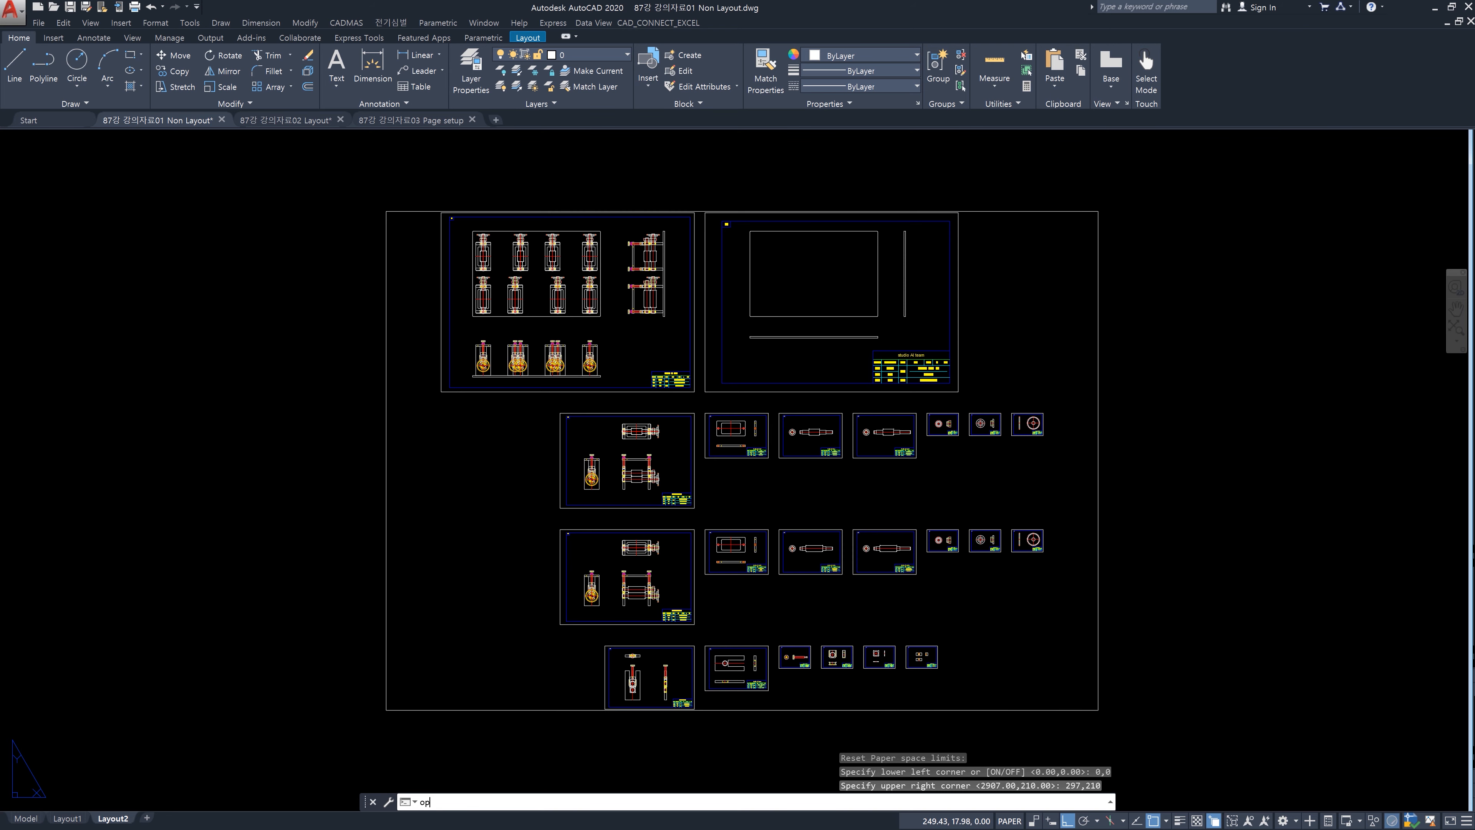
pyautogui.press('Return')
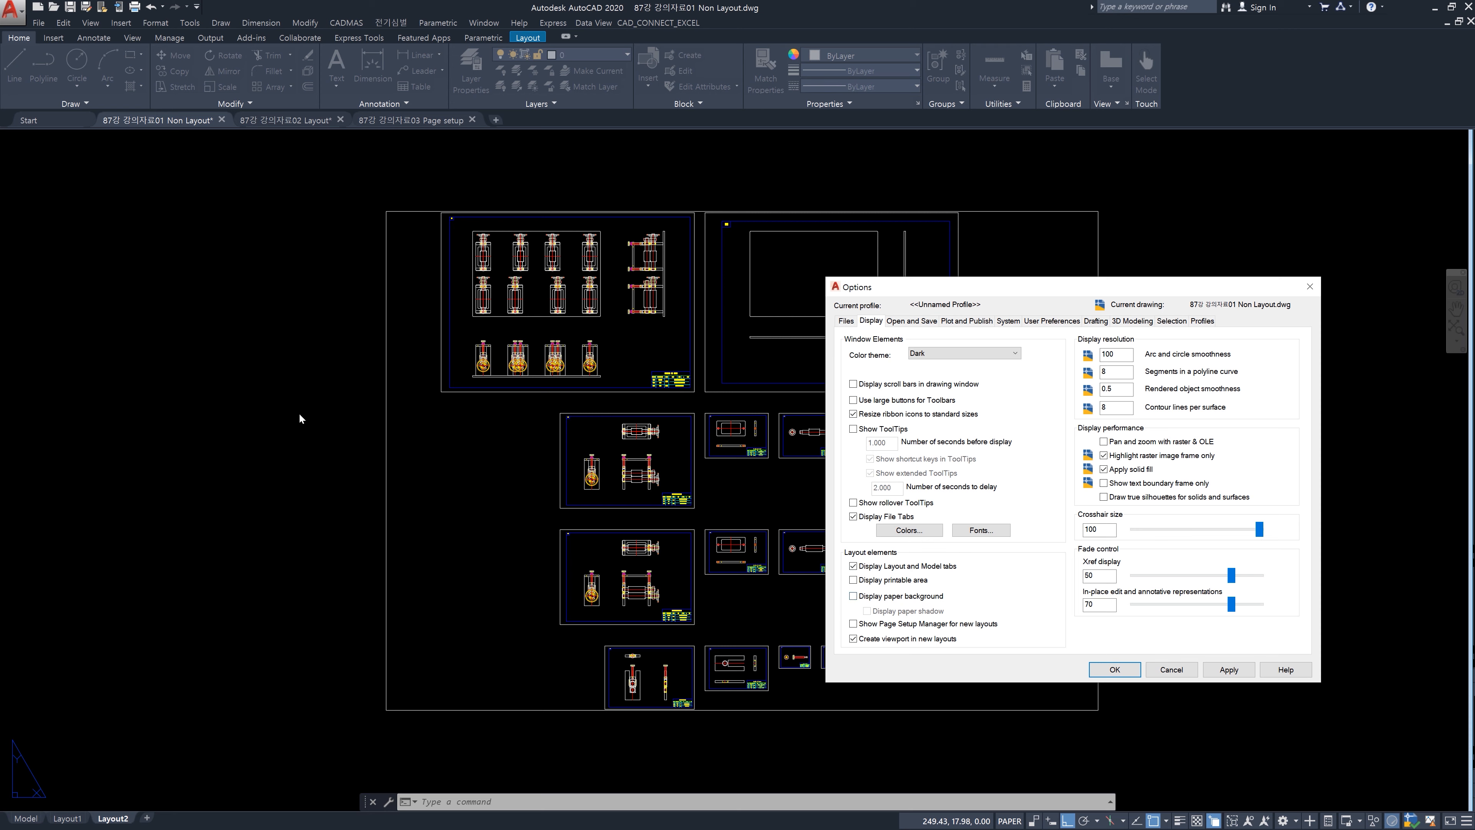
pyautogui.click(854, 597)
pyautogui.click(870, 613)
pyautogui.click(1114, 669)
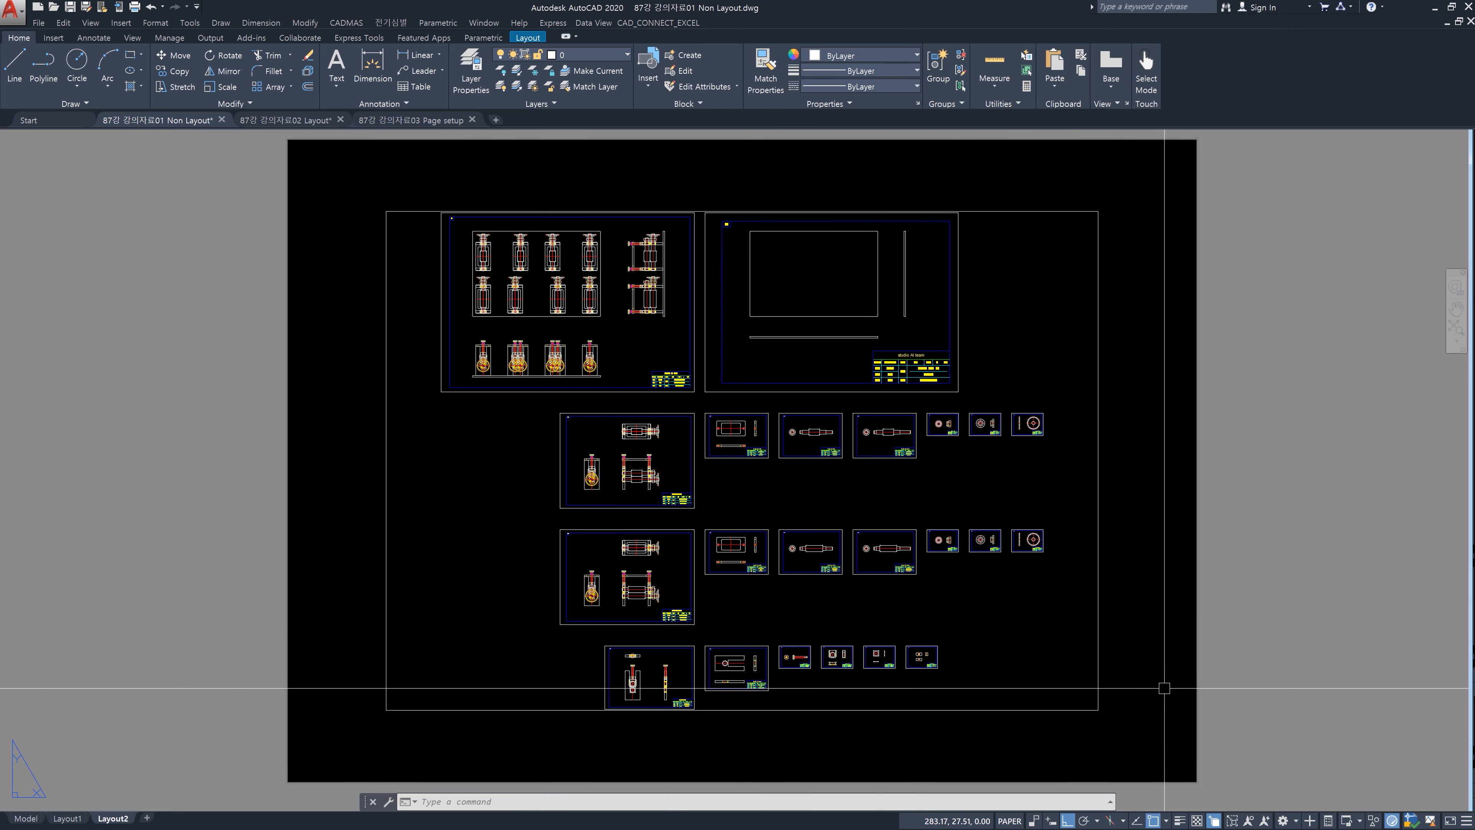
# - Turn off the paper shadow and paper background display, and enable showing the Page Setup Manager for new layouts
pyautogui.write('op')
pyautogui.press('Return')
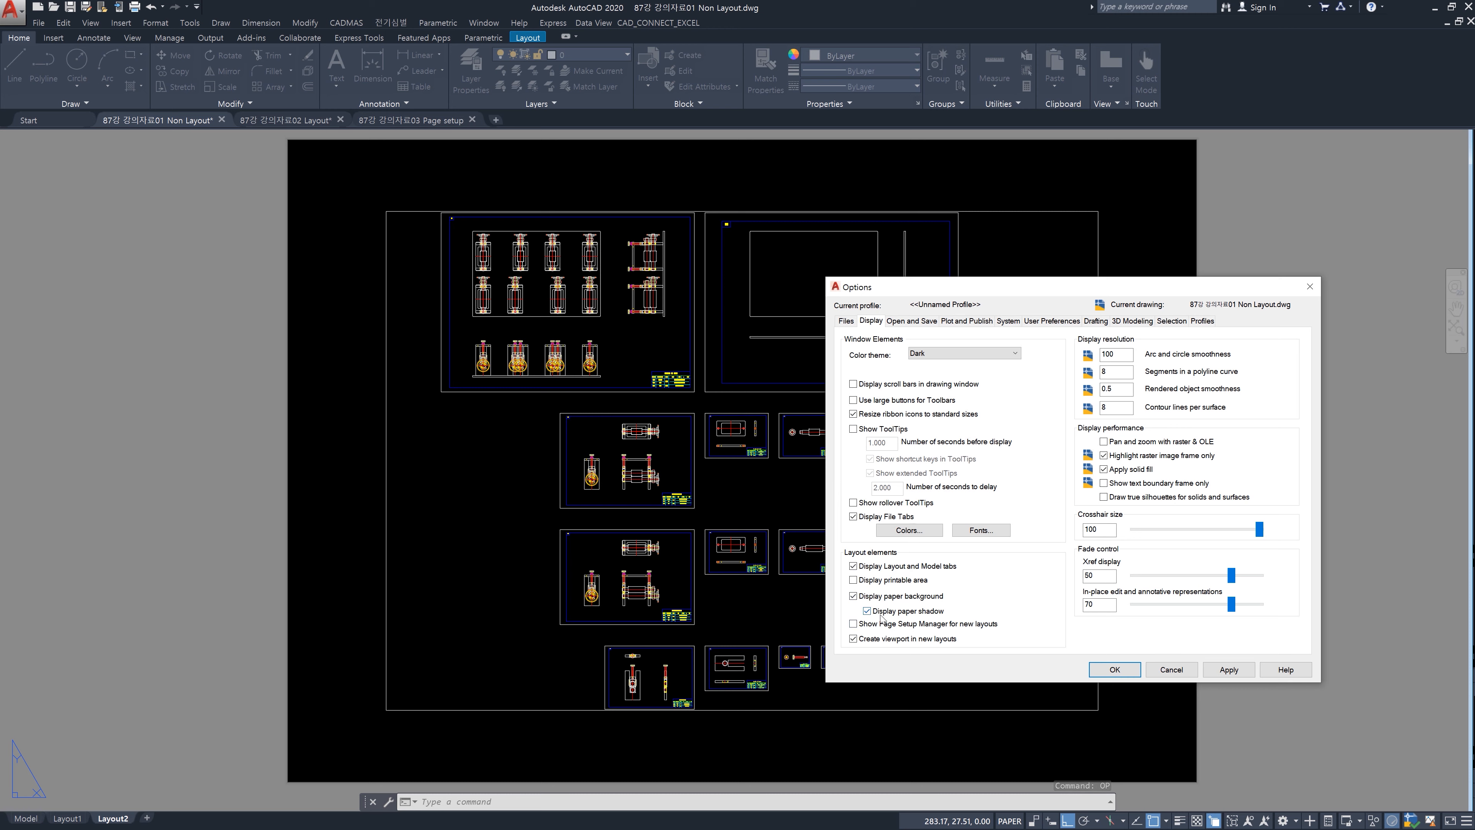
pyautogui.click(867, 611)
pyautogui.click(854, 596)
pyautogui.click(854, 624)
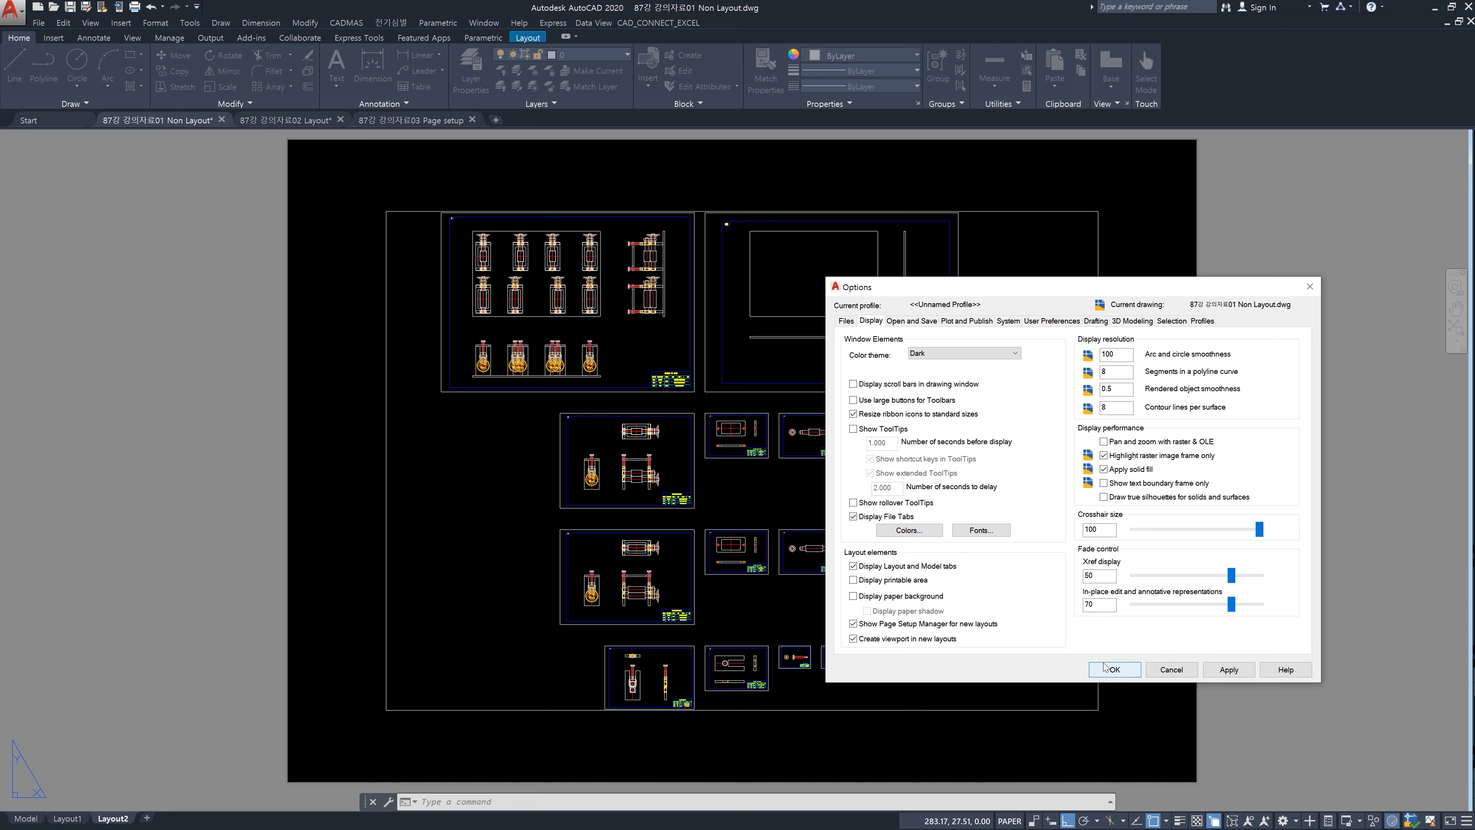
pyautogui.click(1114, 670)
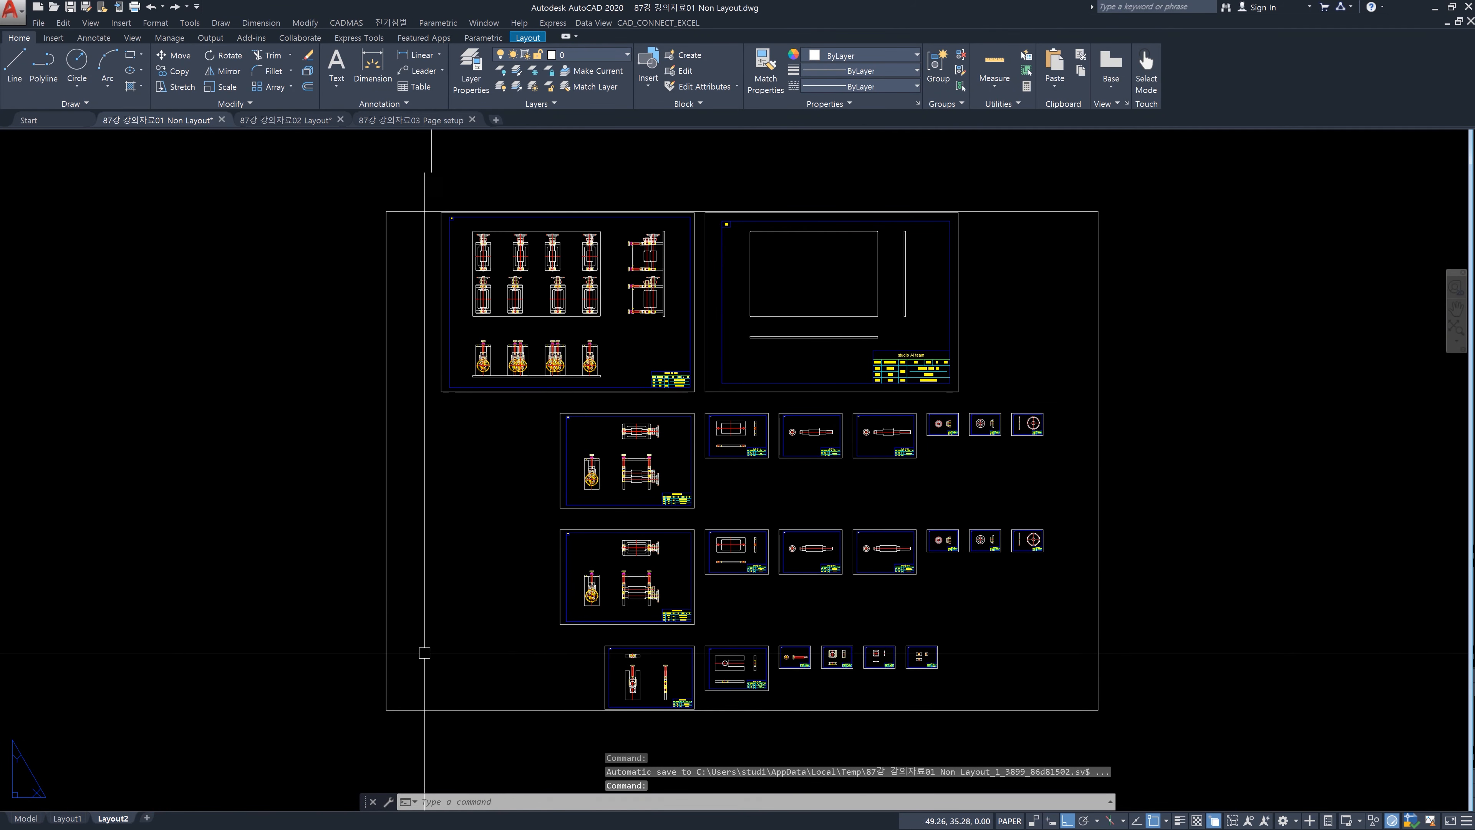
# - Add a new layout after Layout2
pyautogui.click(147, 817)
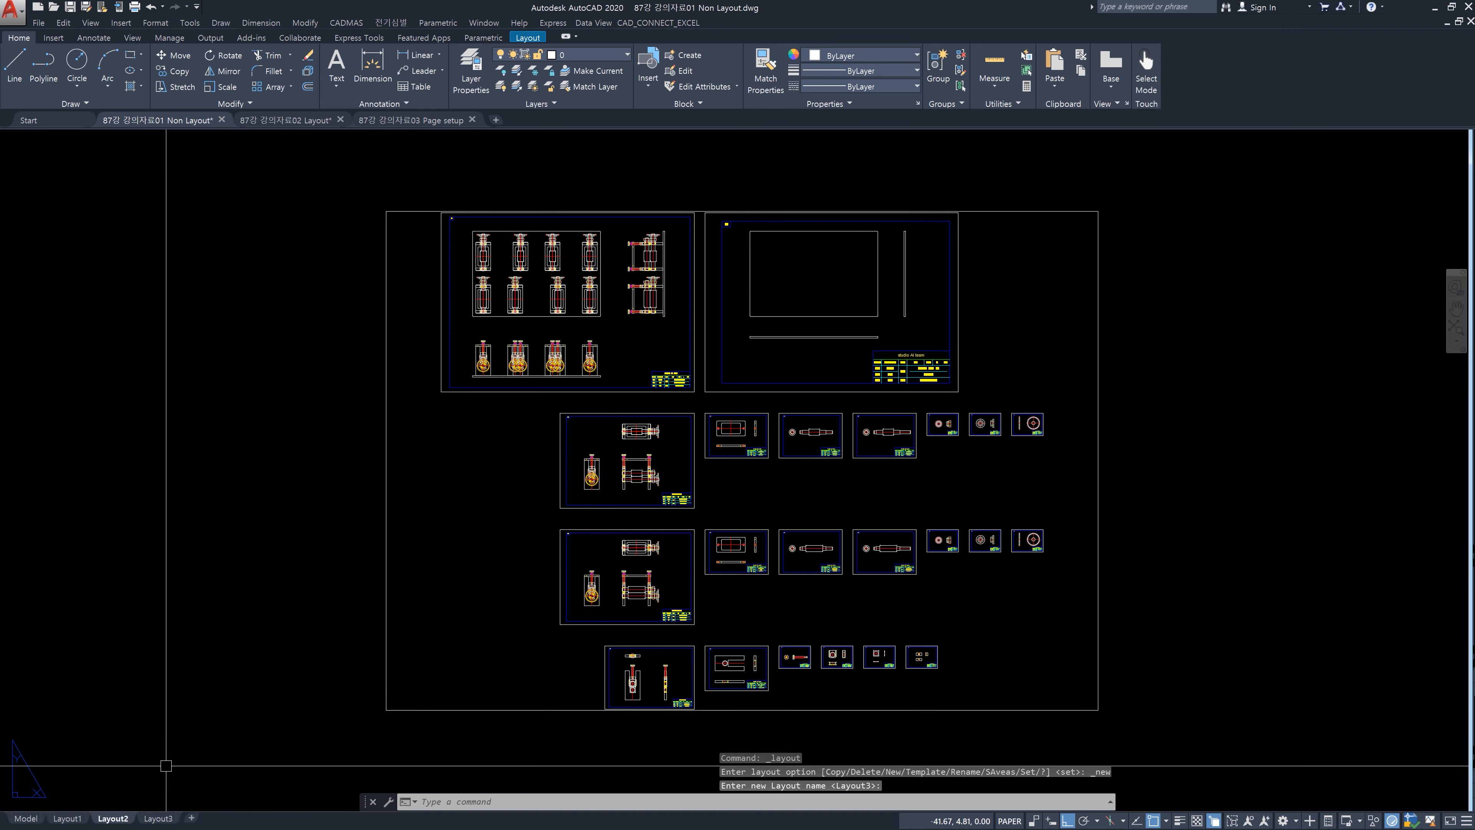
# - Open Layout3, examine its page setup in the Page Setup Manager, and close the manager without modifying the setup
pyautogui.click(167, 821)
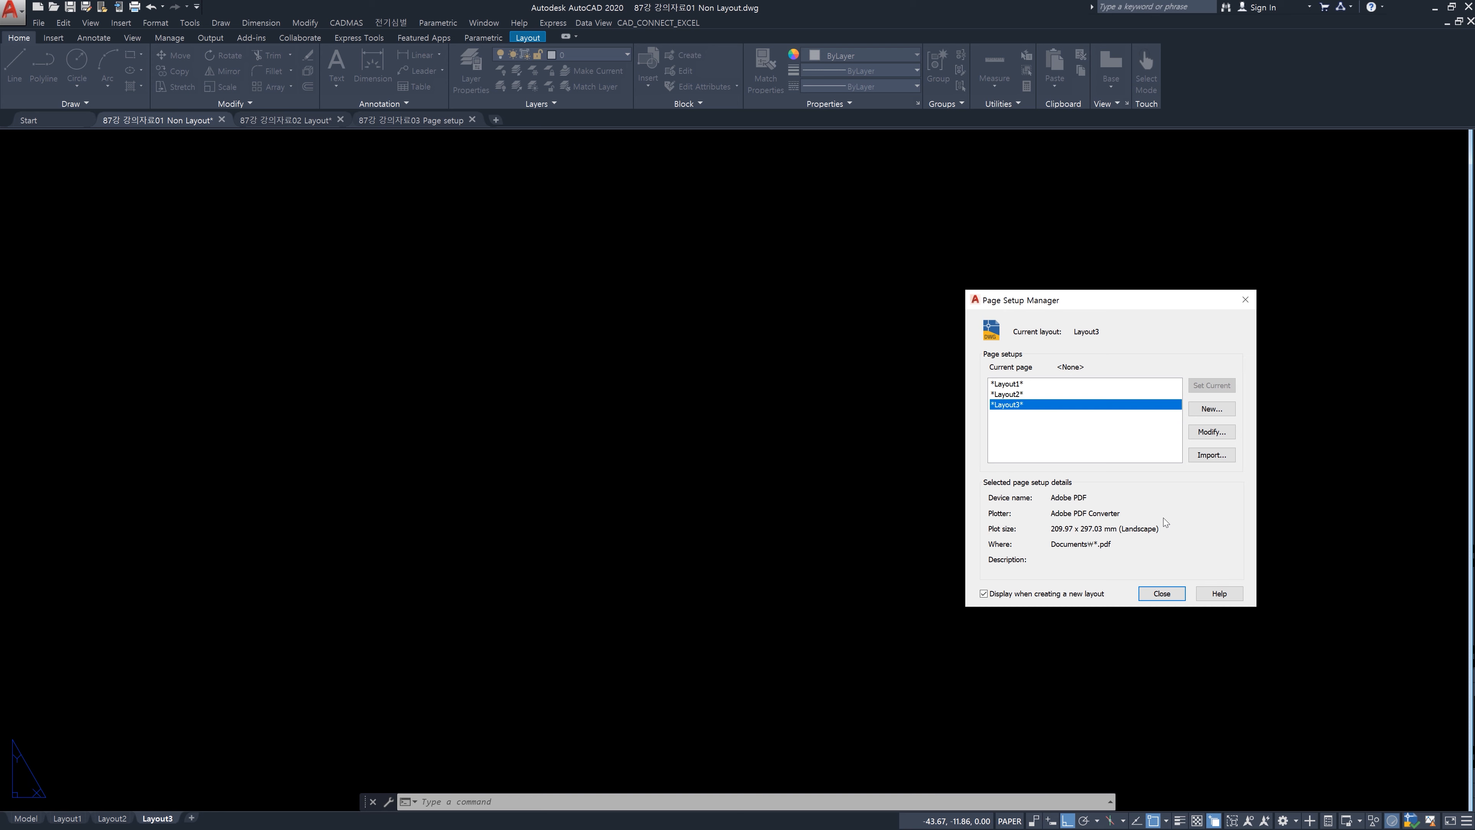
pyautogui.click(1218, 434)
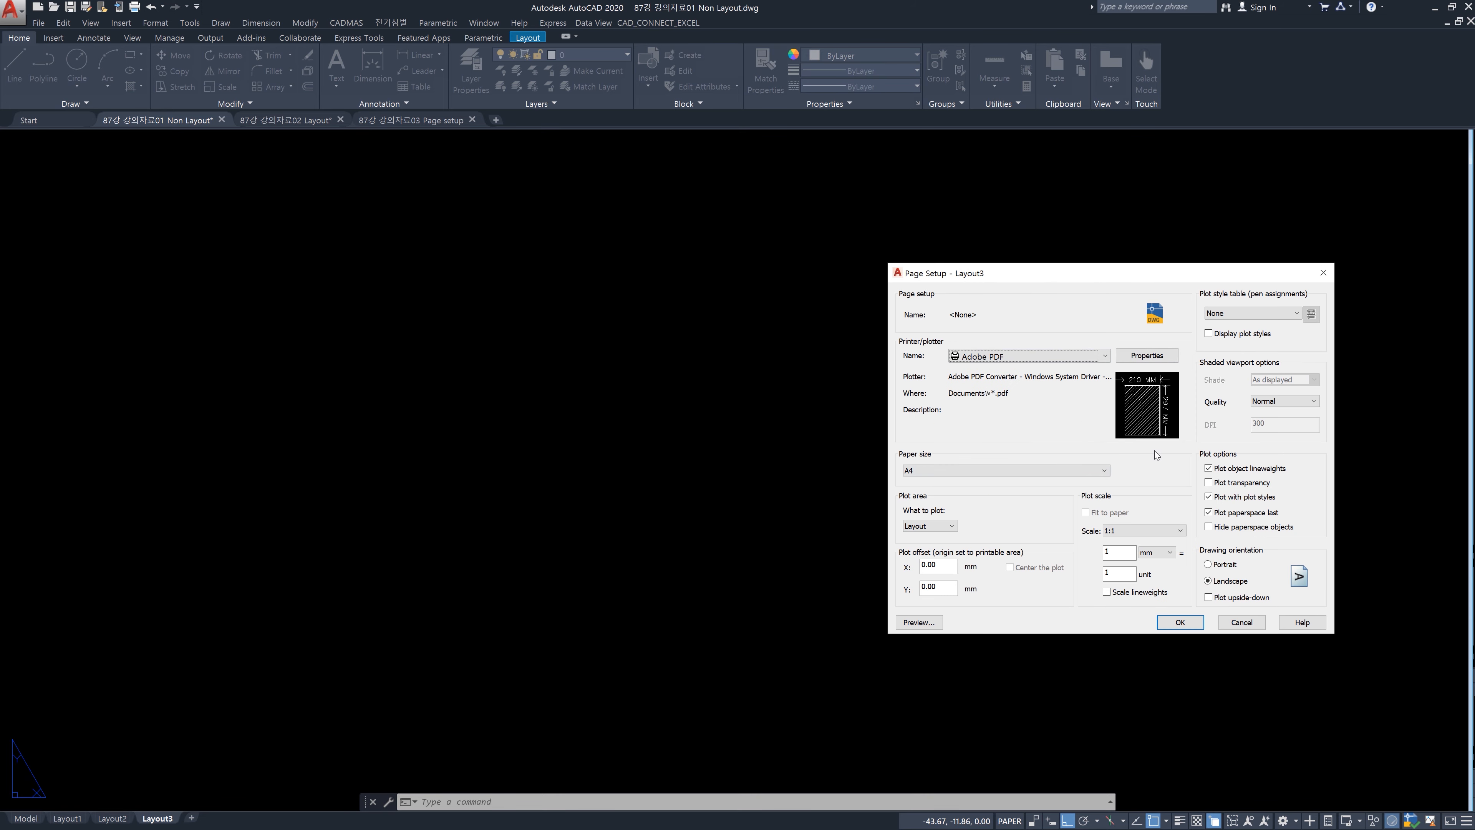
pyautogui.click(1323, 272)
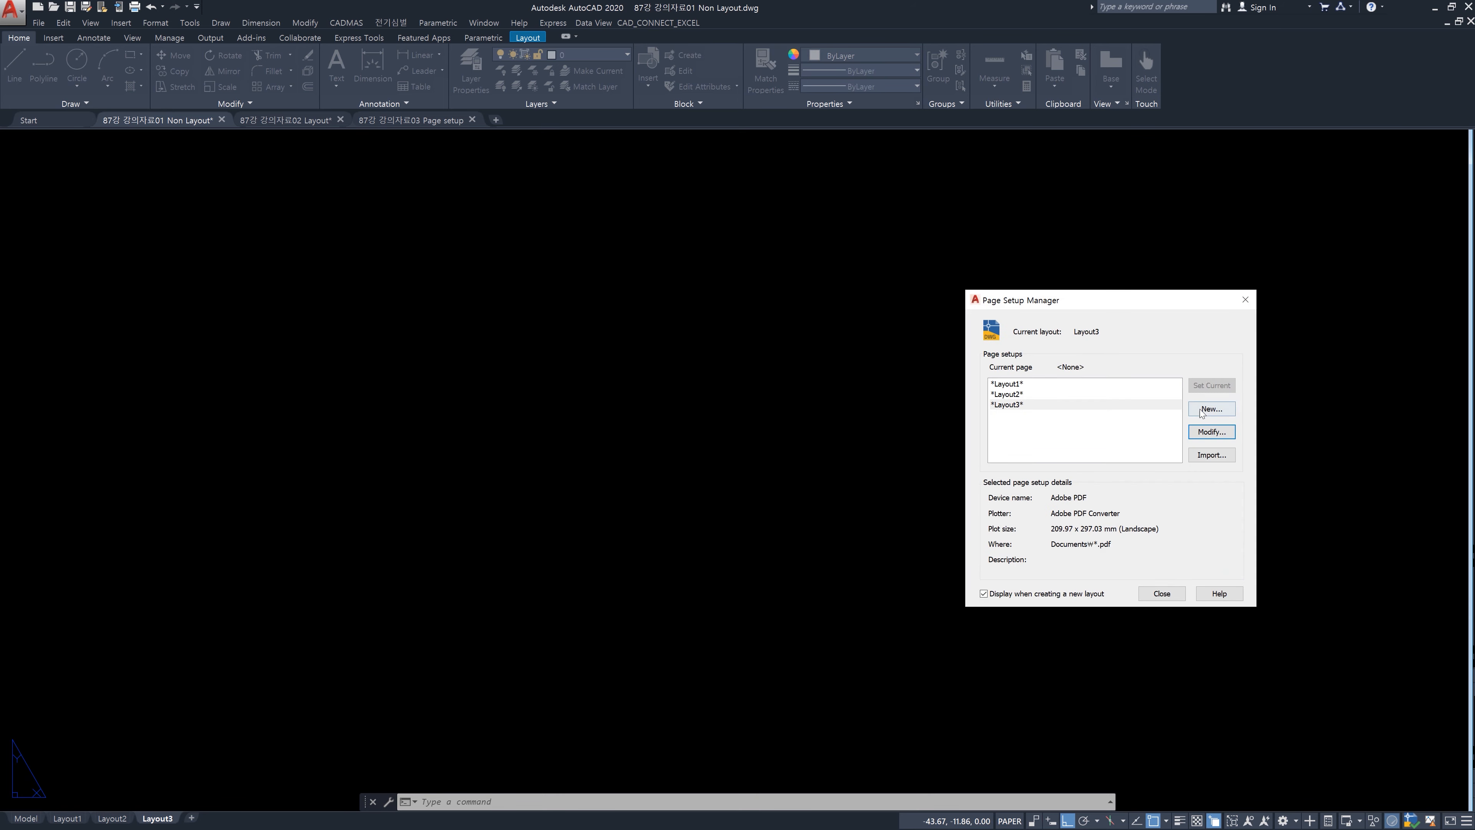
pyautogui.click(1175, 595)
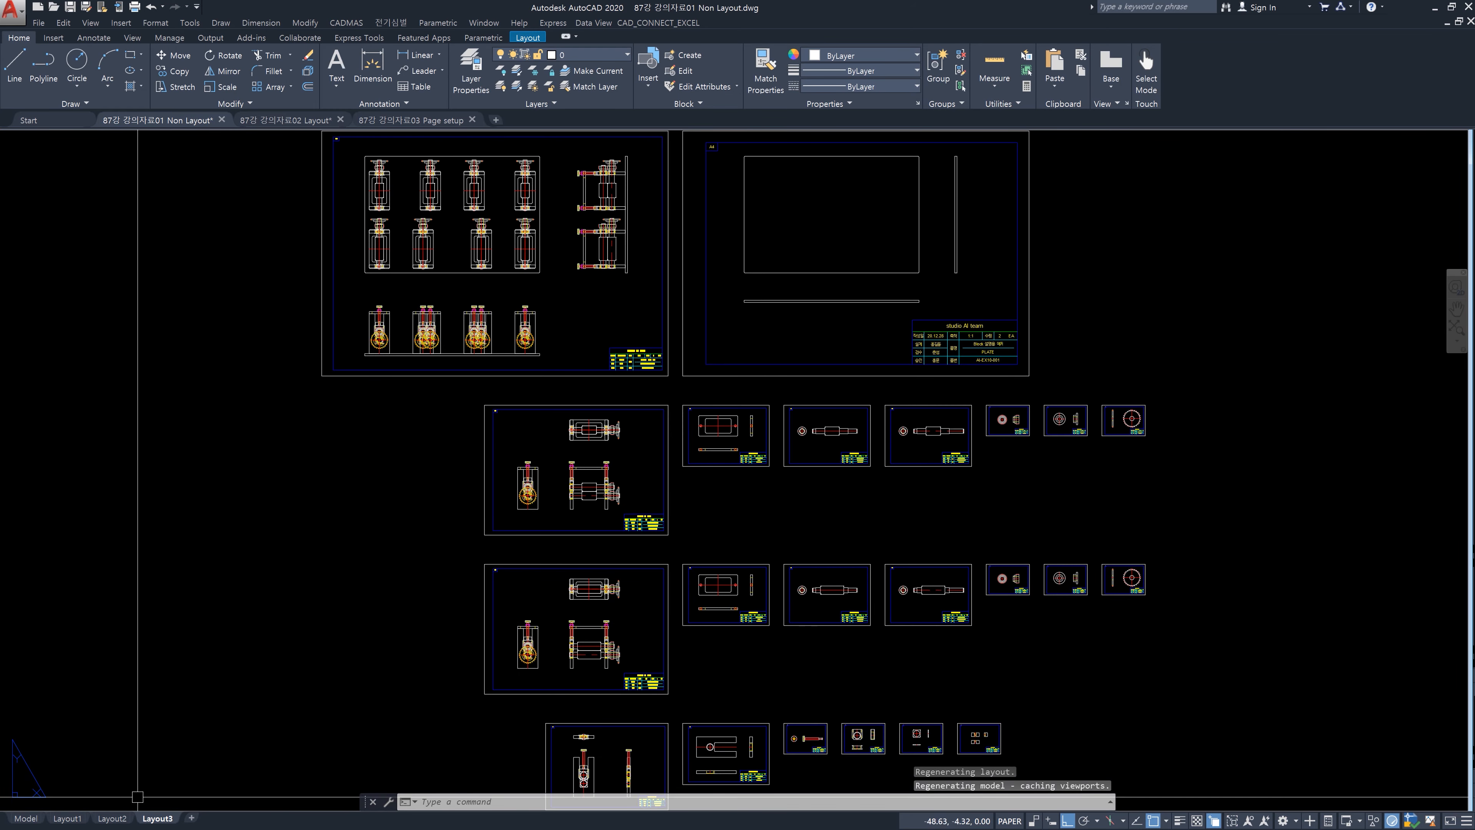
# - Return to model space and turn off showing the Page Setup Manager for new layouts in the Options
pyautogui.click(26, 818)
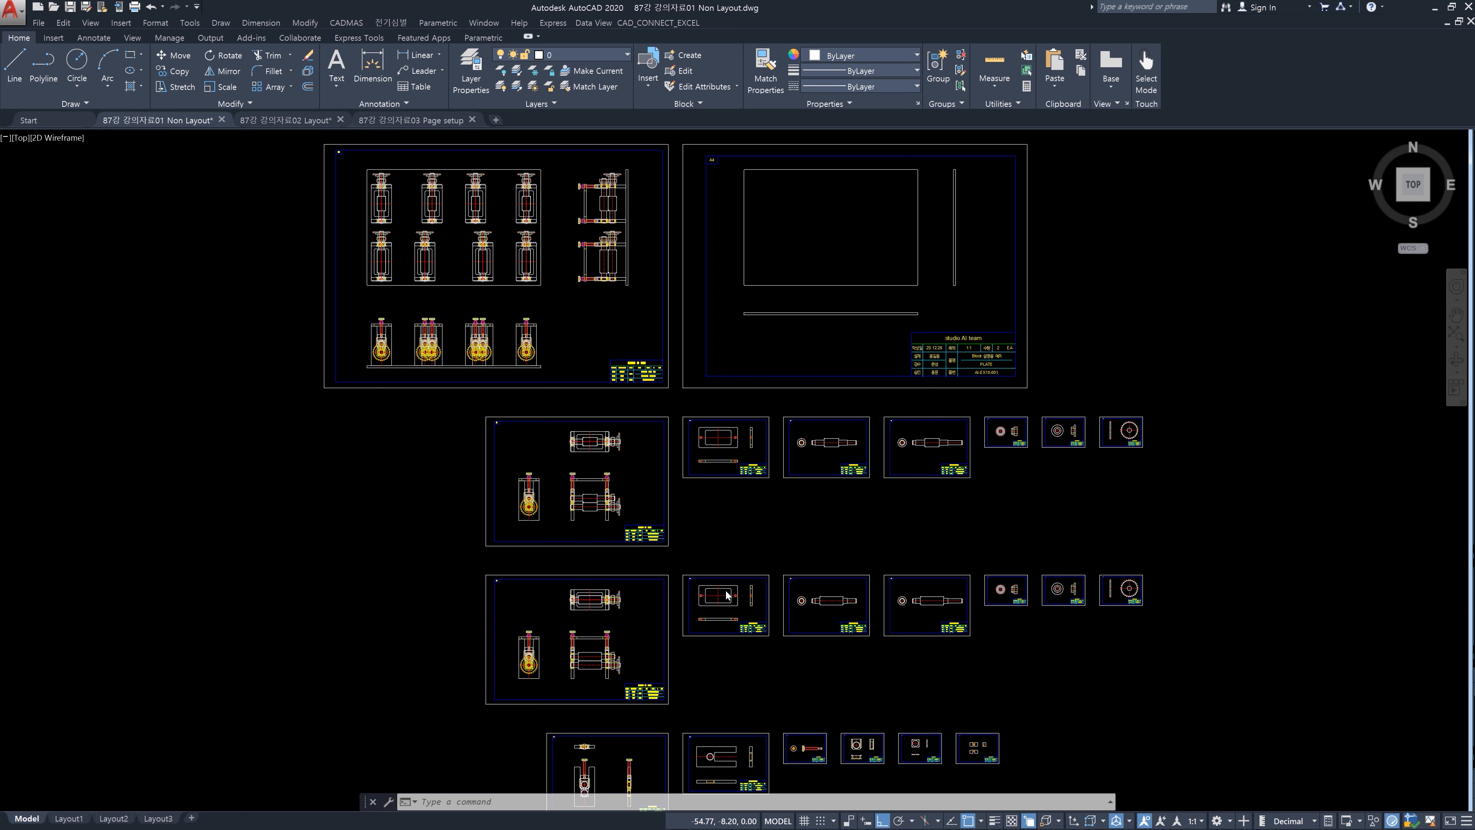
pyautogui.click(904, 536)
pyautogui.click(857, 544)
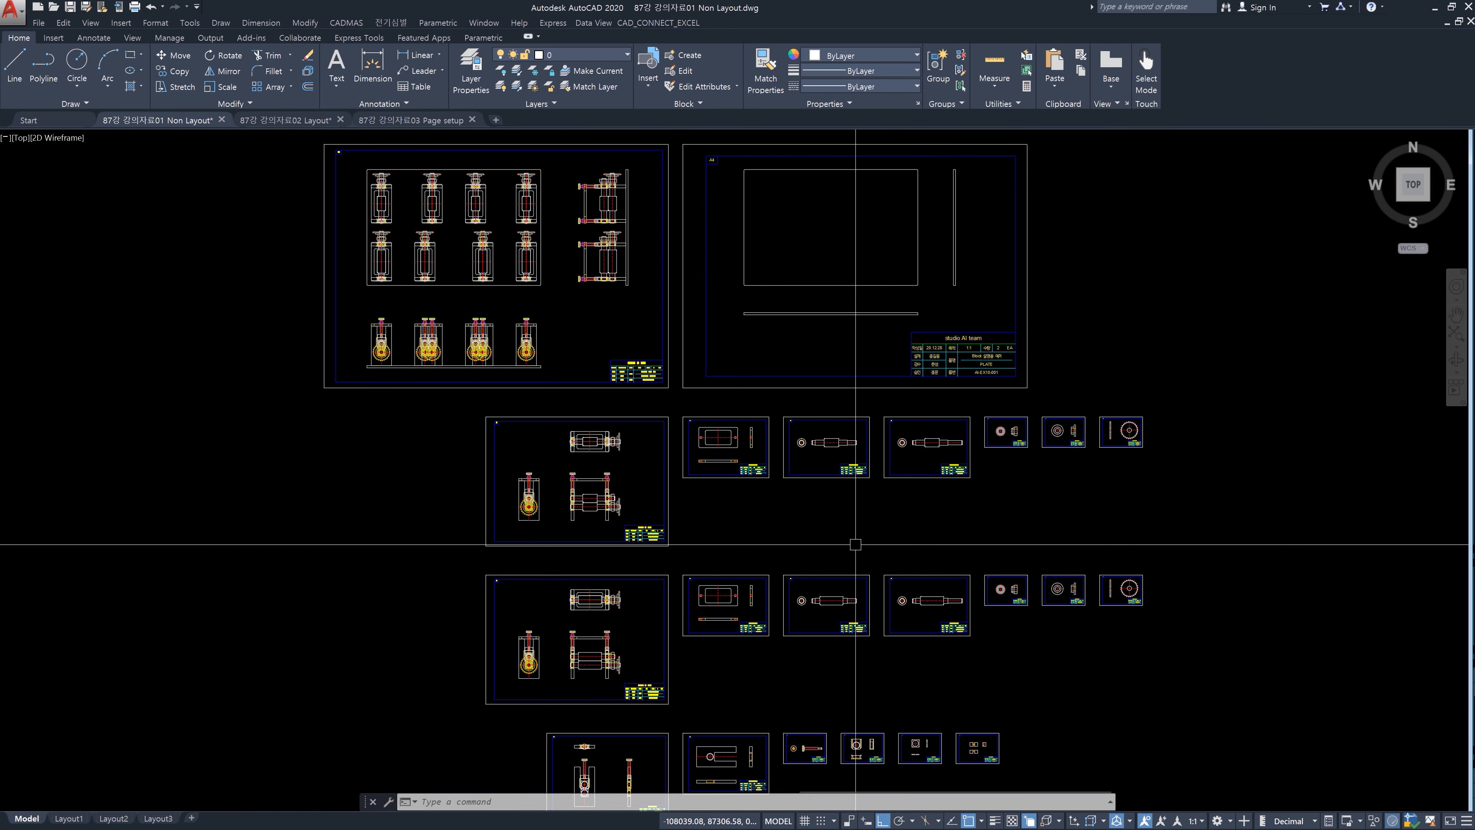
pyautogui.write('op')
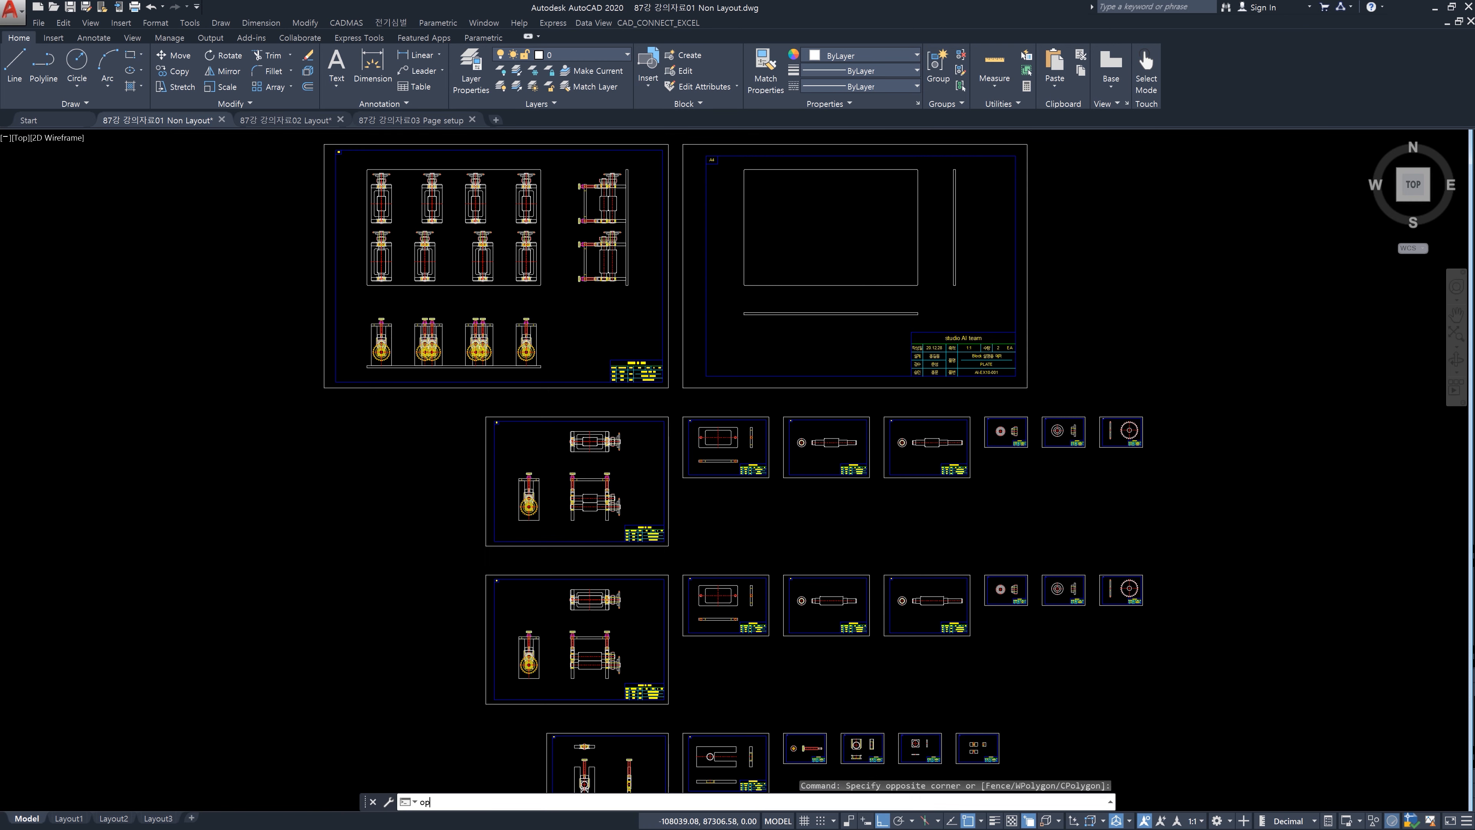
pyautogui.press('Return')
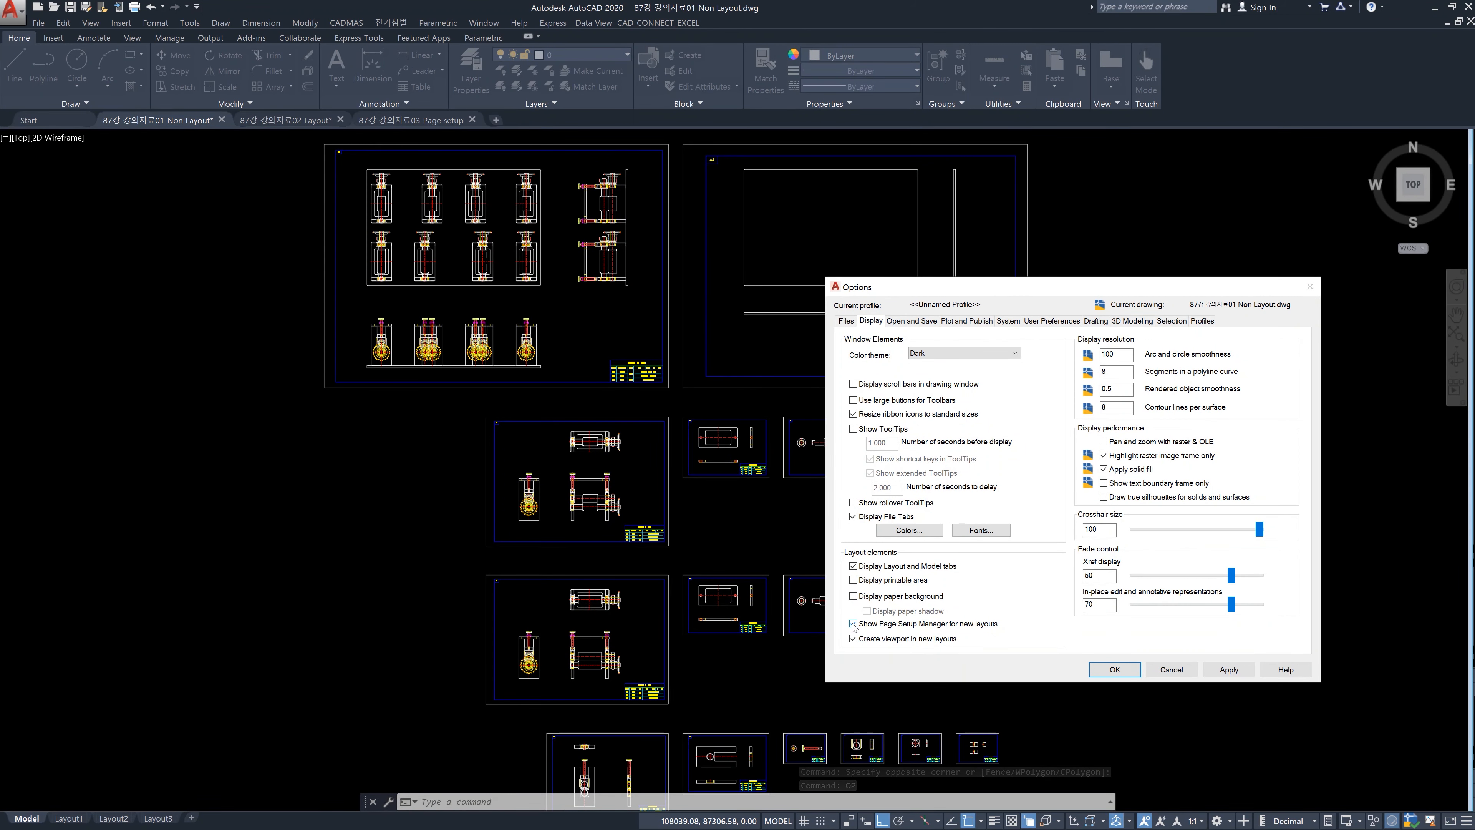
pyautogui.click(853, 624)
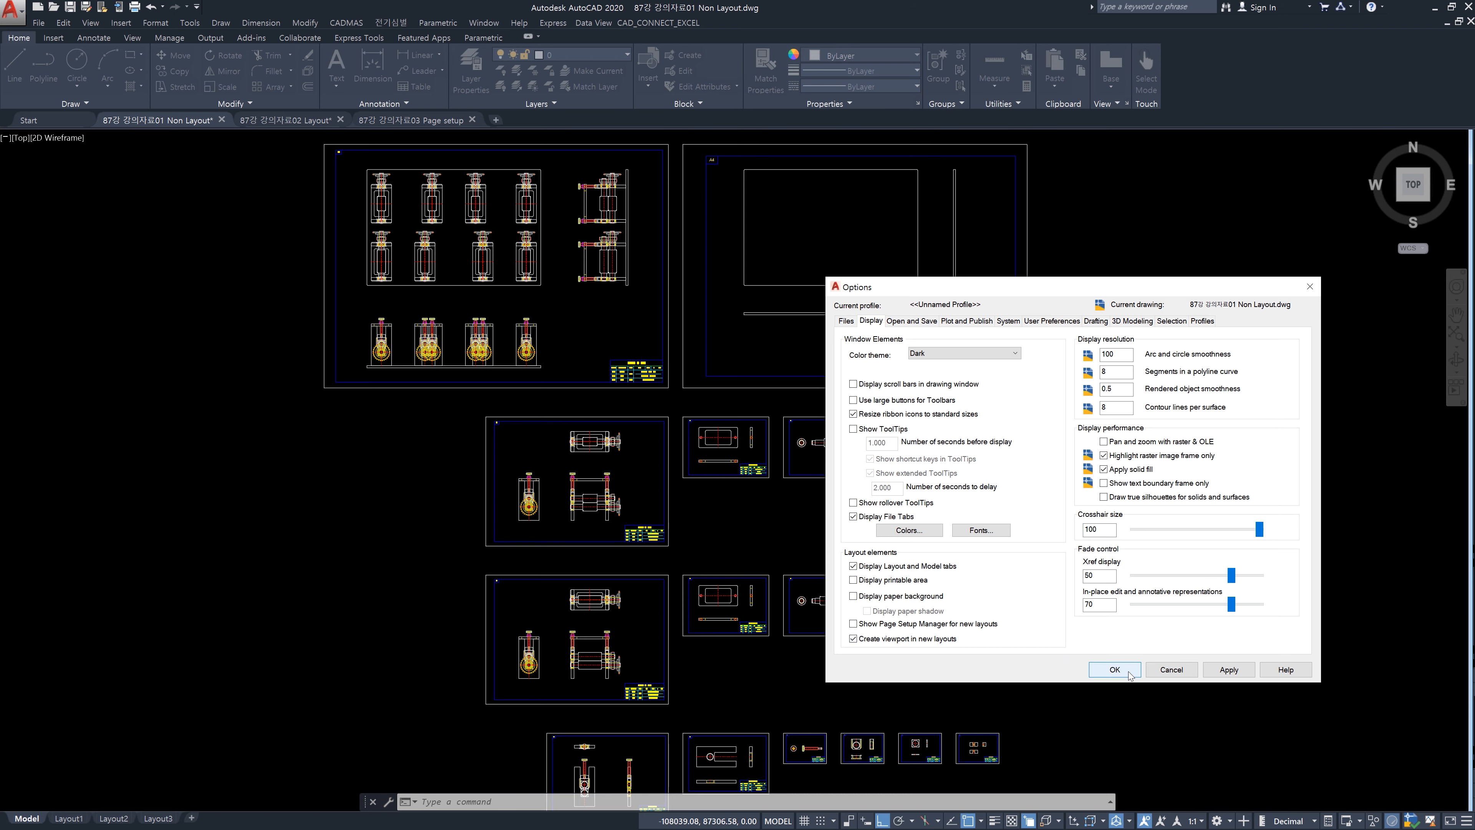
pyautogui.click(1114, 669)
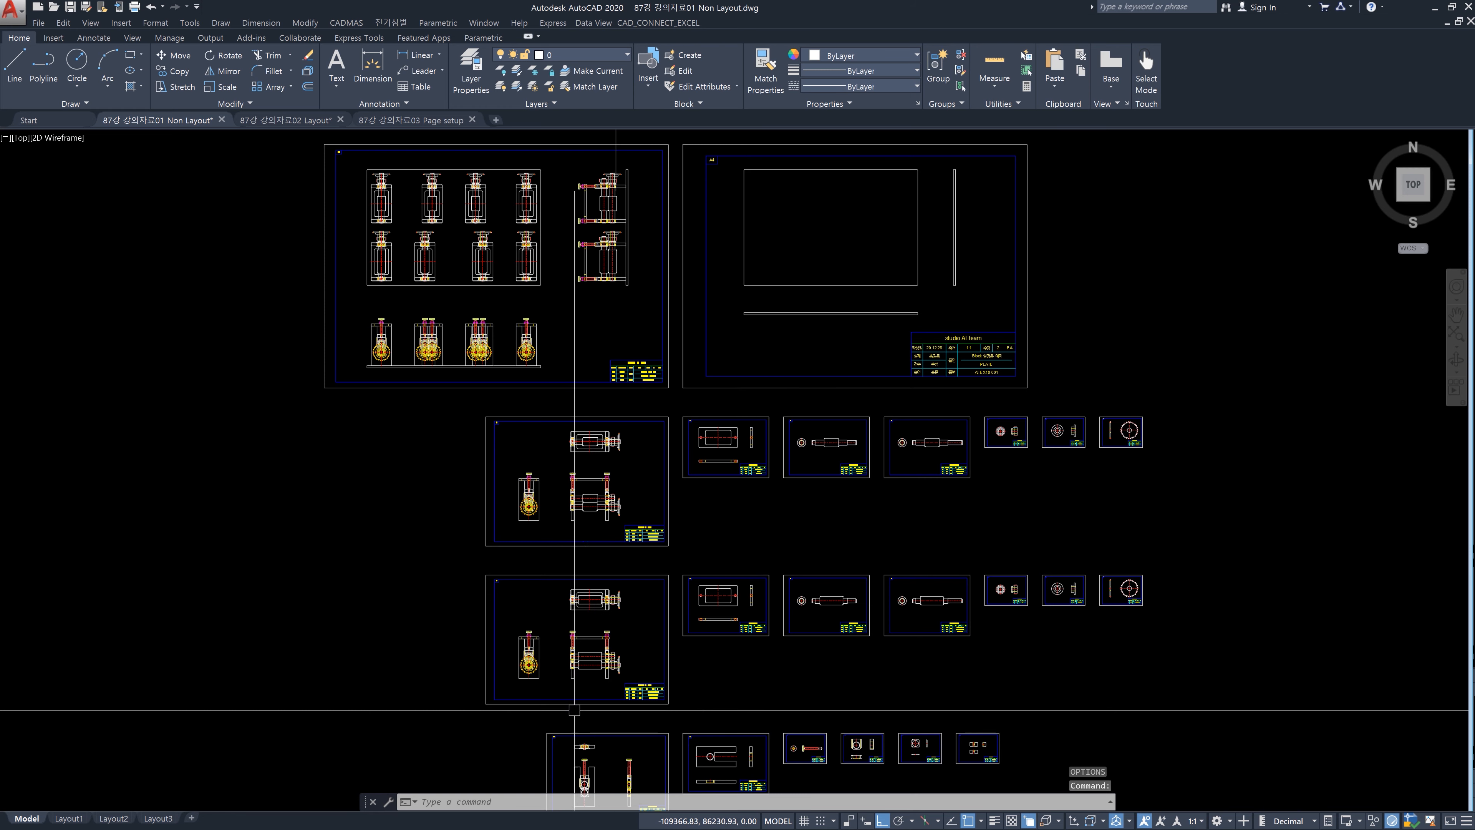
# - Add a new layout after Layout3, open it, and compare its view with model space
pyautogui.click(192, 818)
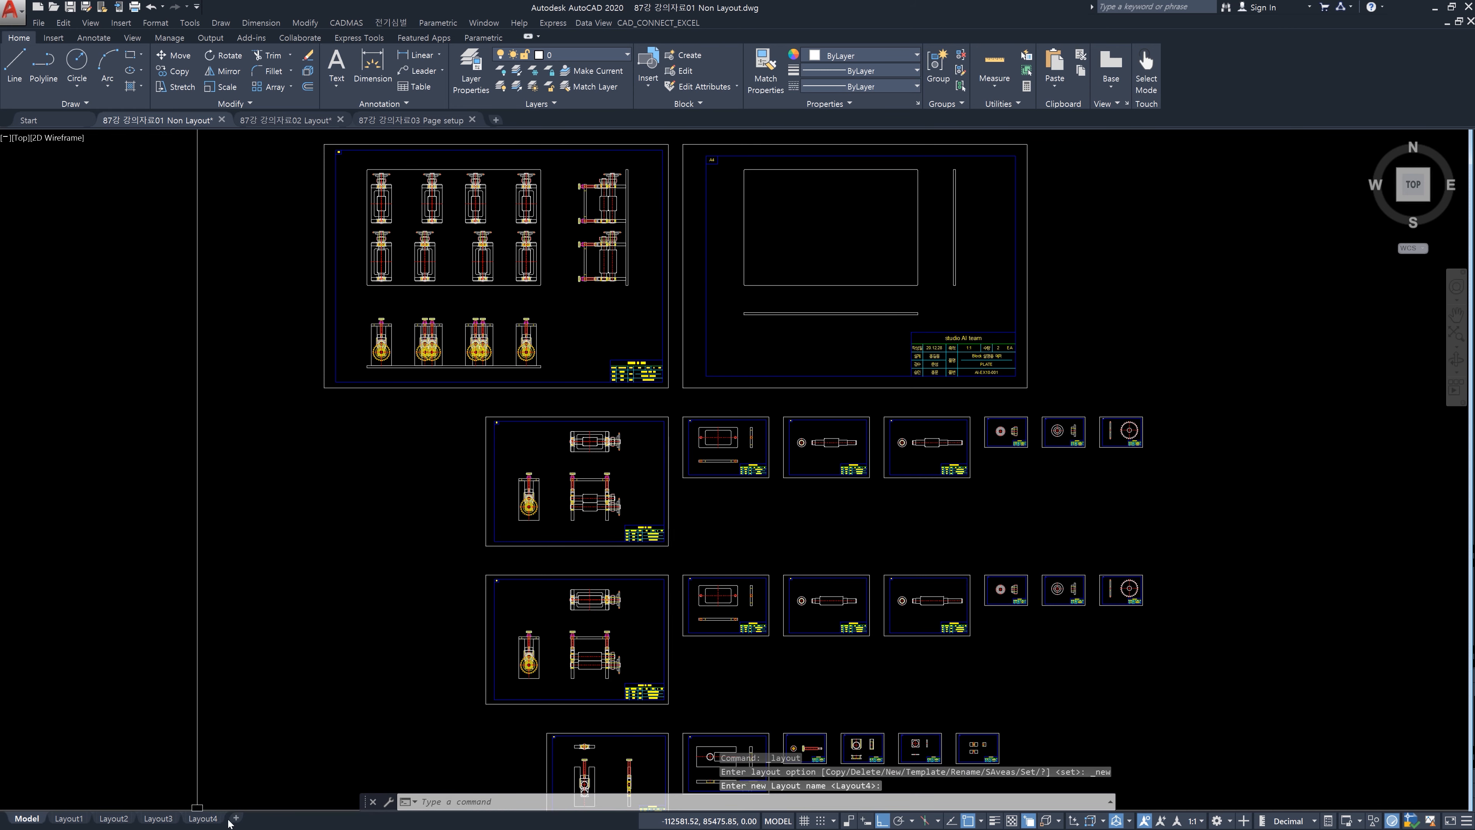
pyautogui.click(203, 818)
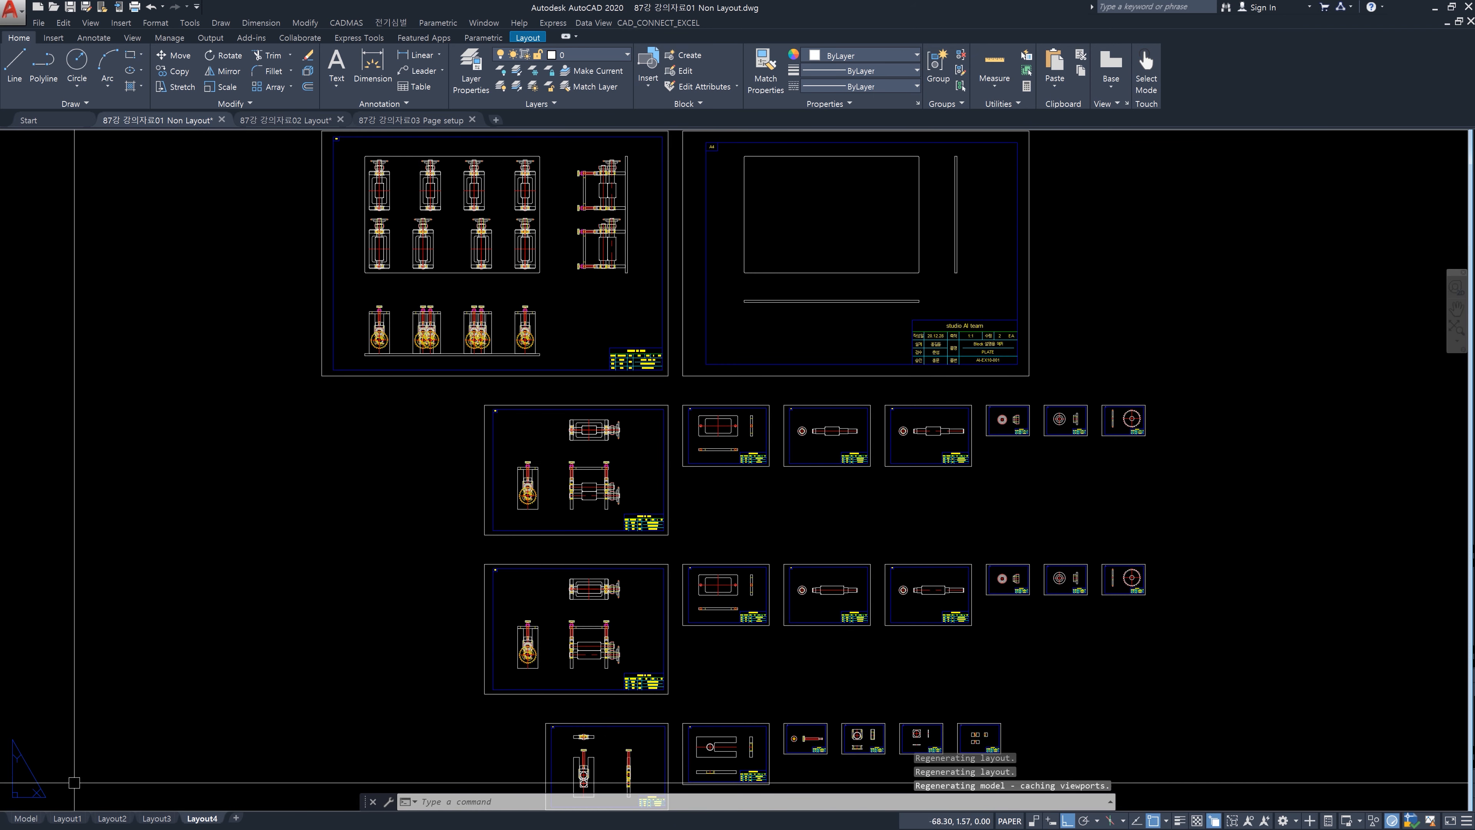
pyautogui.click(25, 818)
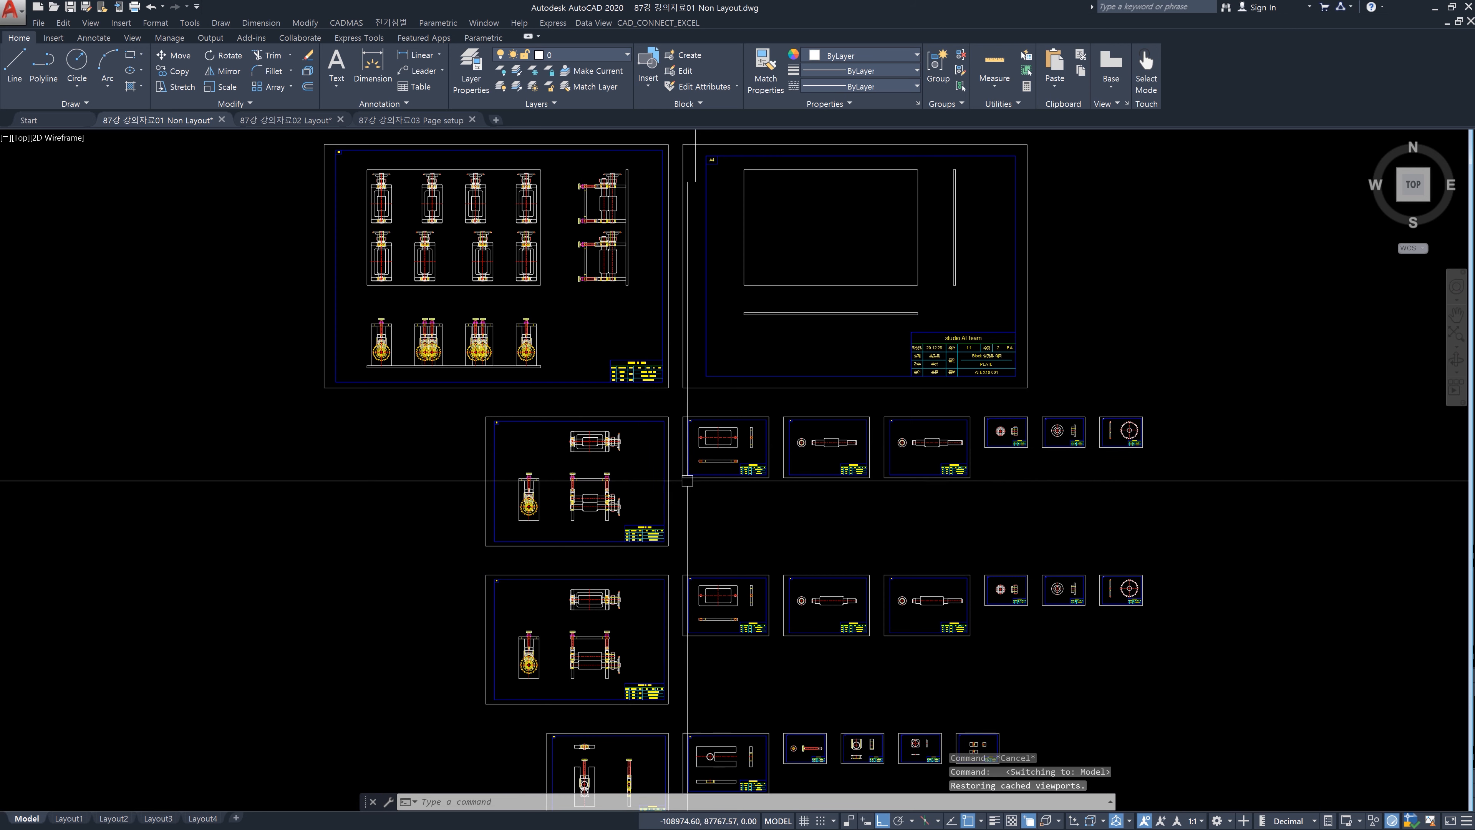
pyautogui.click(202, 818)
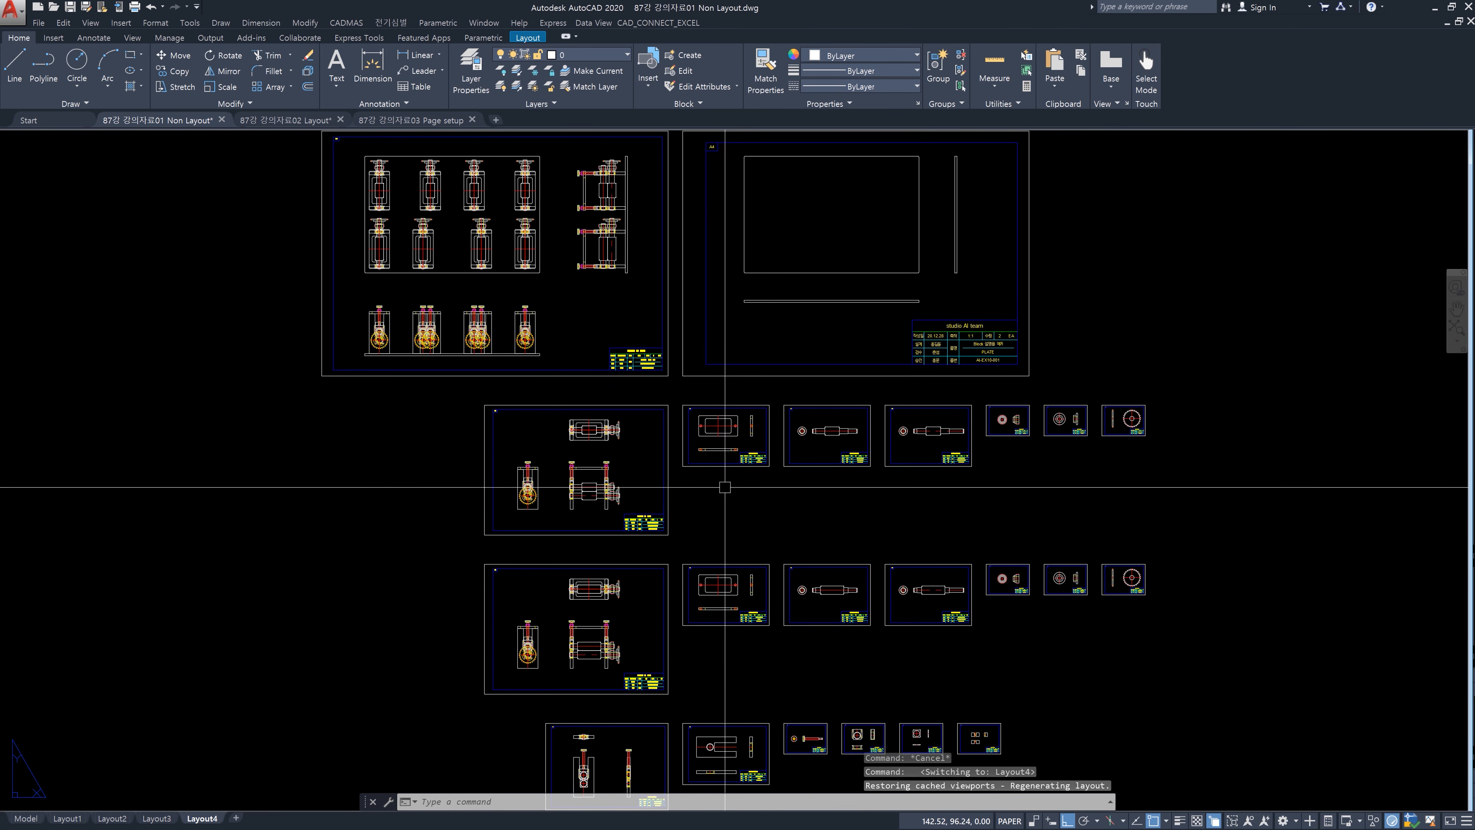
# - Turn off automatic viewport creation in new layouts, and add and open another layout after Layout4
pyautogui.write('op')
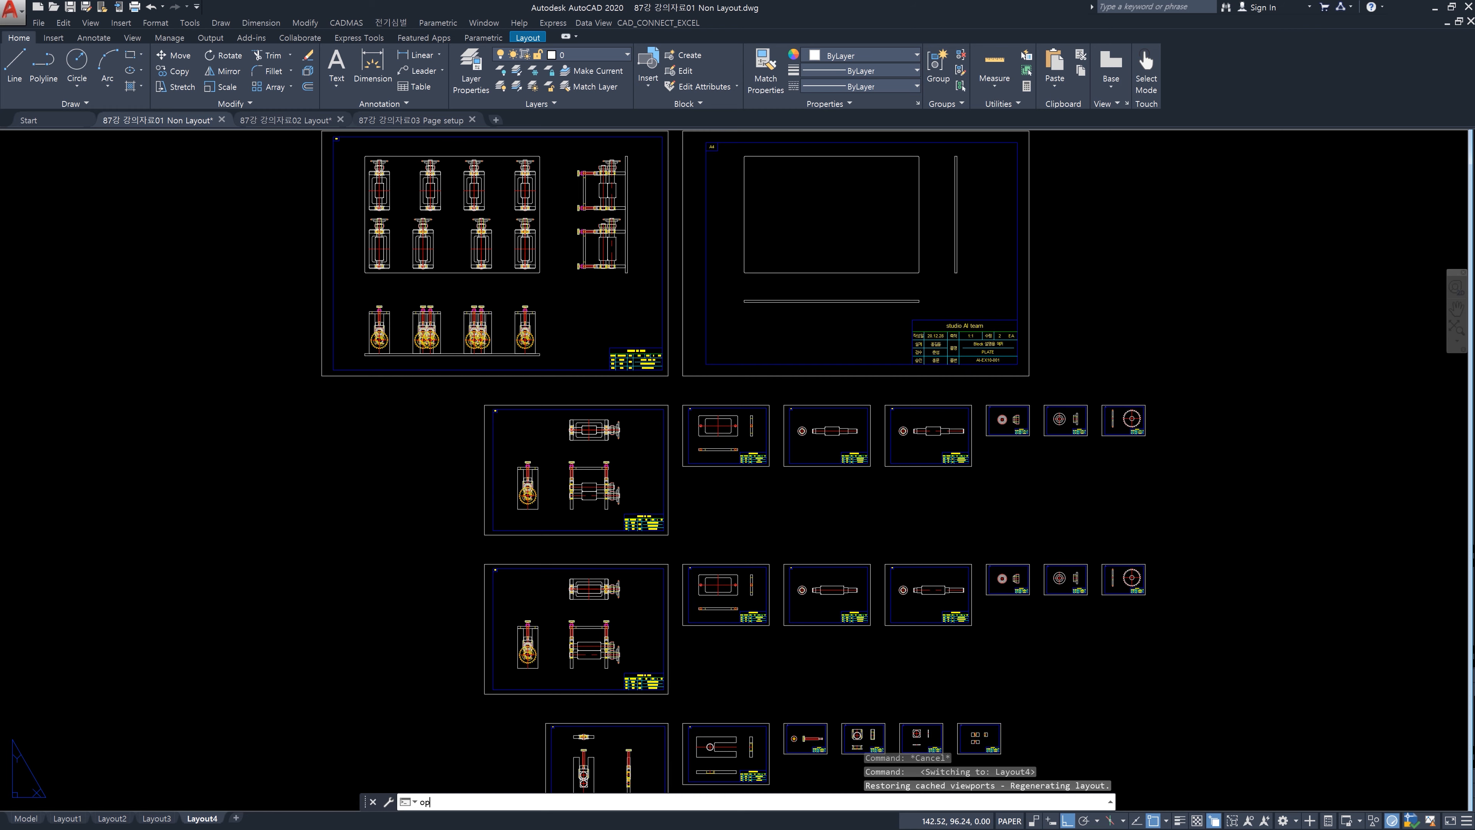
pyautogui.press('Return')
pyautogui.click(854, 639)
pyautogui.click(1109, 670)
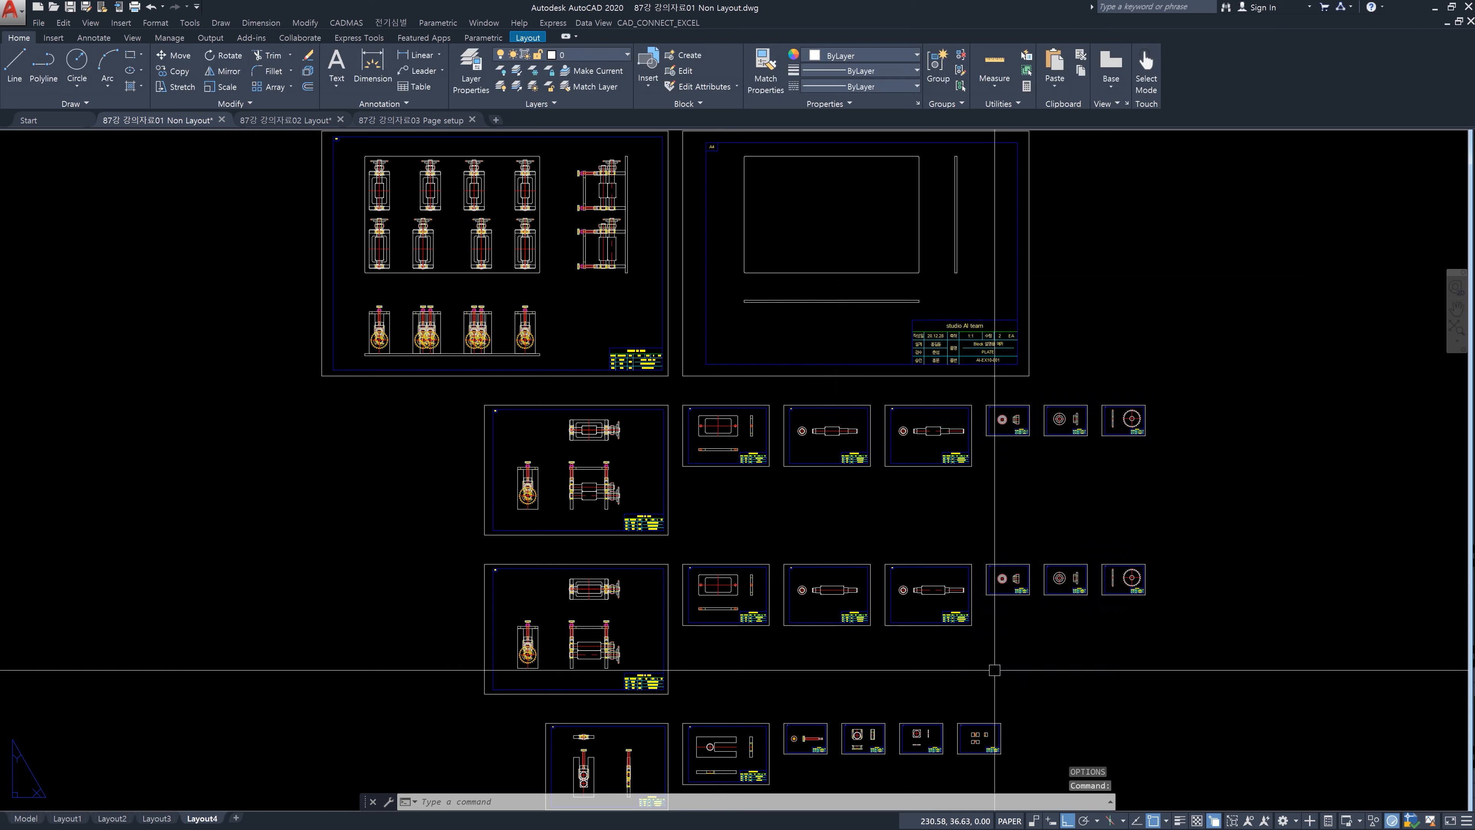
pyautogui.click(236, 818)
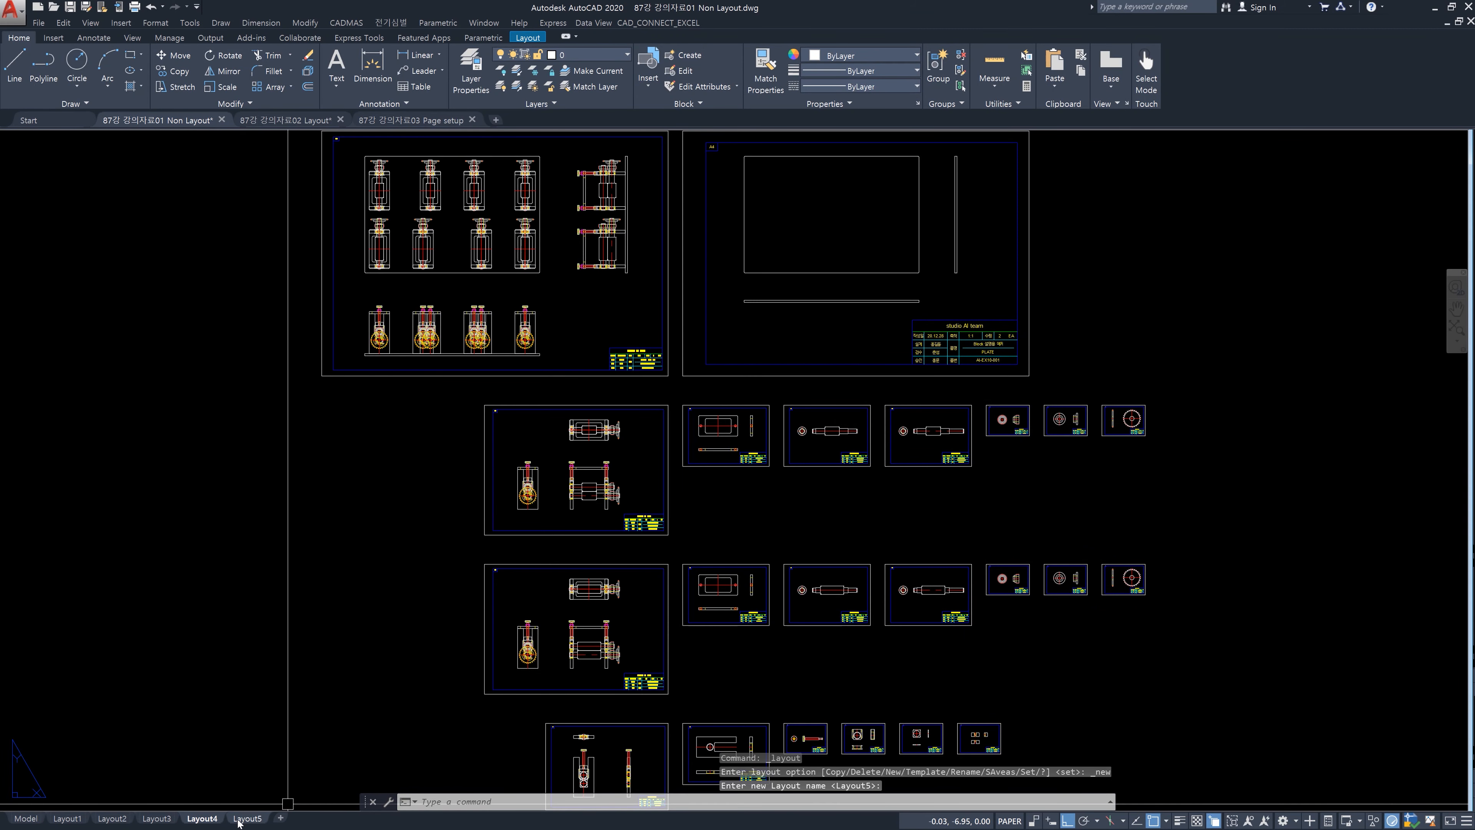
pyautogui.click(241, 820)
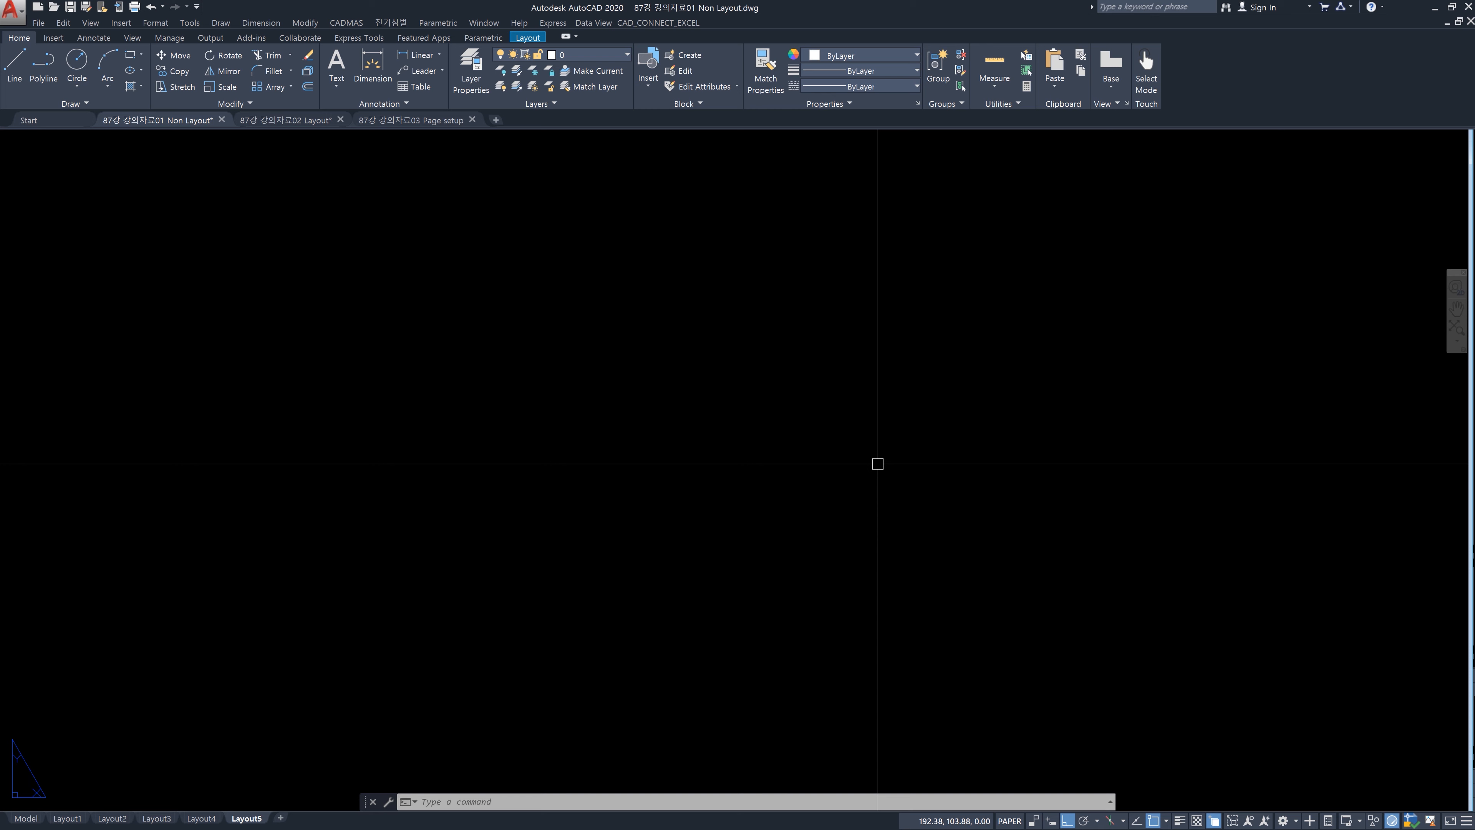
# - Review the layout element settings in the Options and close the dialog
pyautogui.write('op')
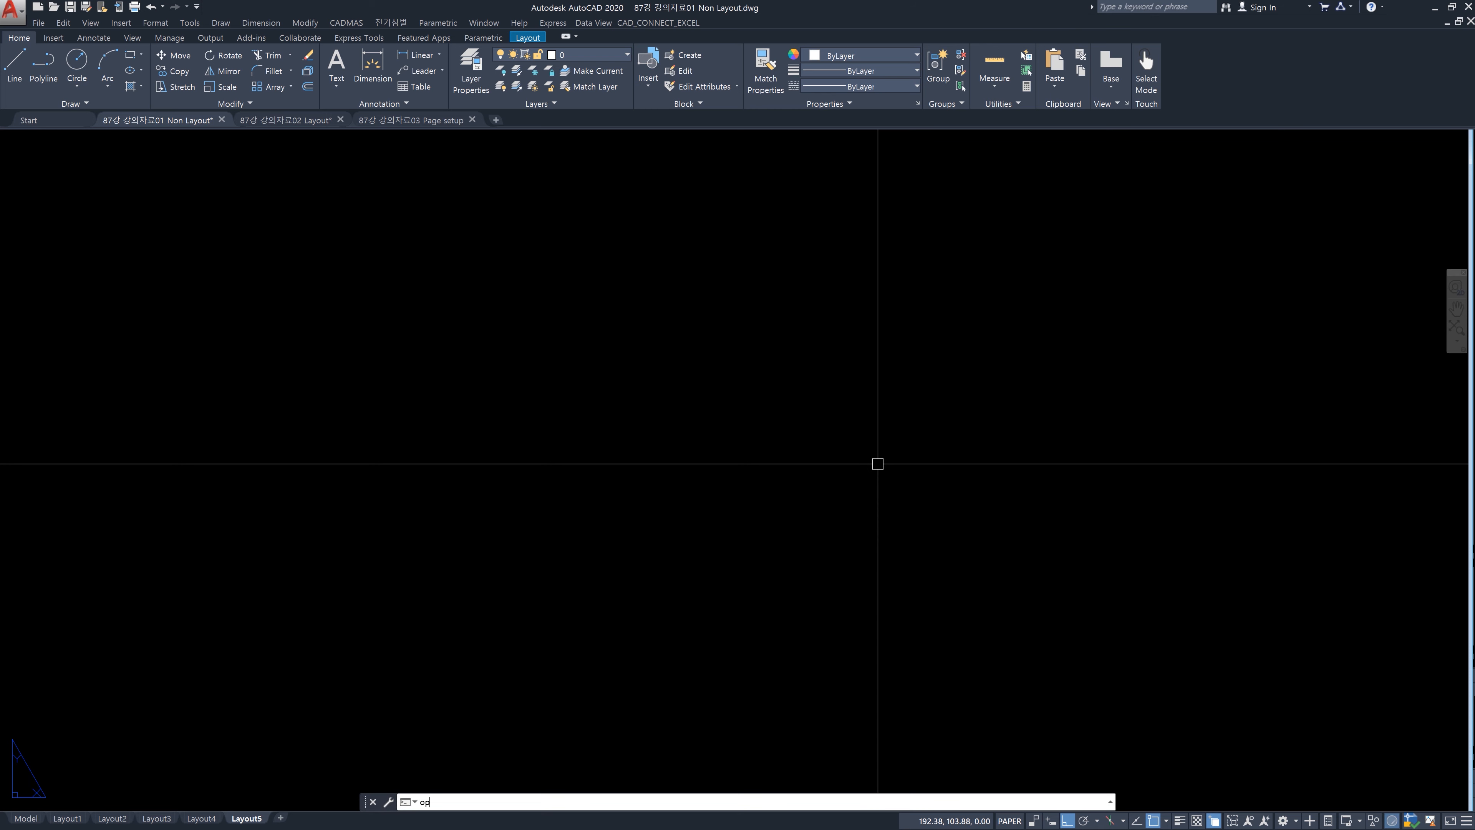
pyautogui.press('Return')
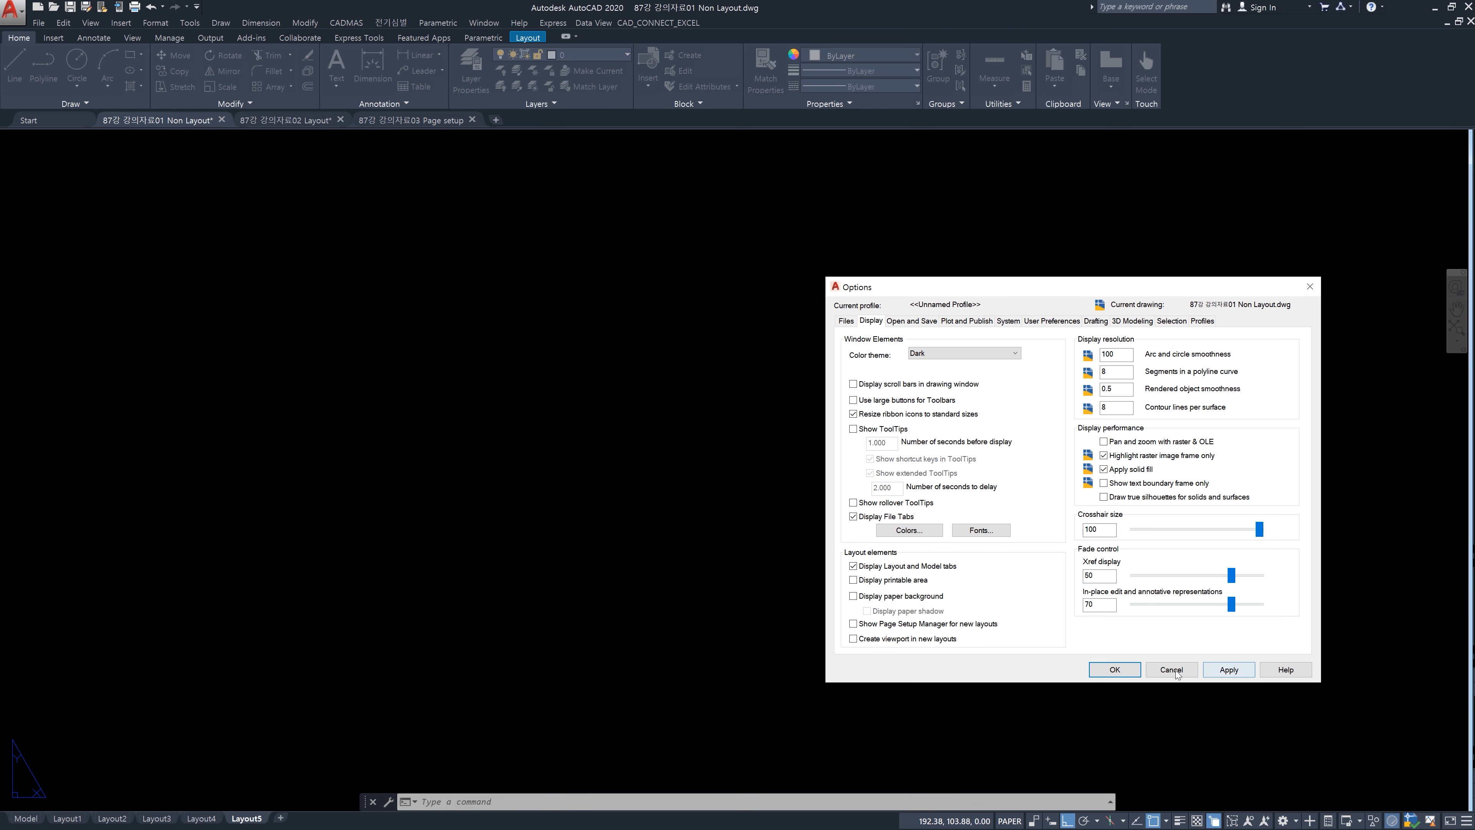
pyautogui.click(1115, 670)
# - Switch to Layout4 and delete its viewport
pyautogui.click(210, 819)
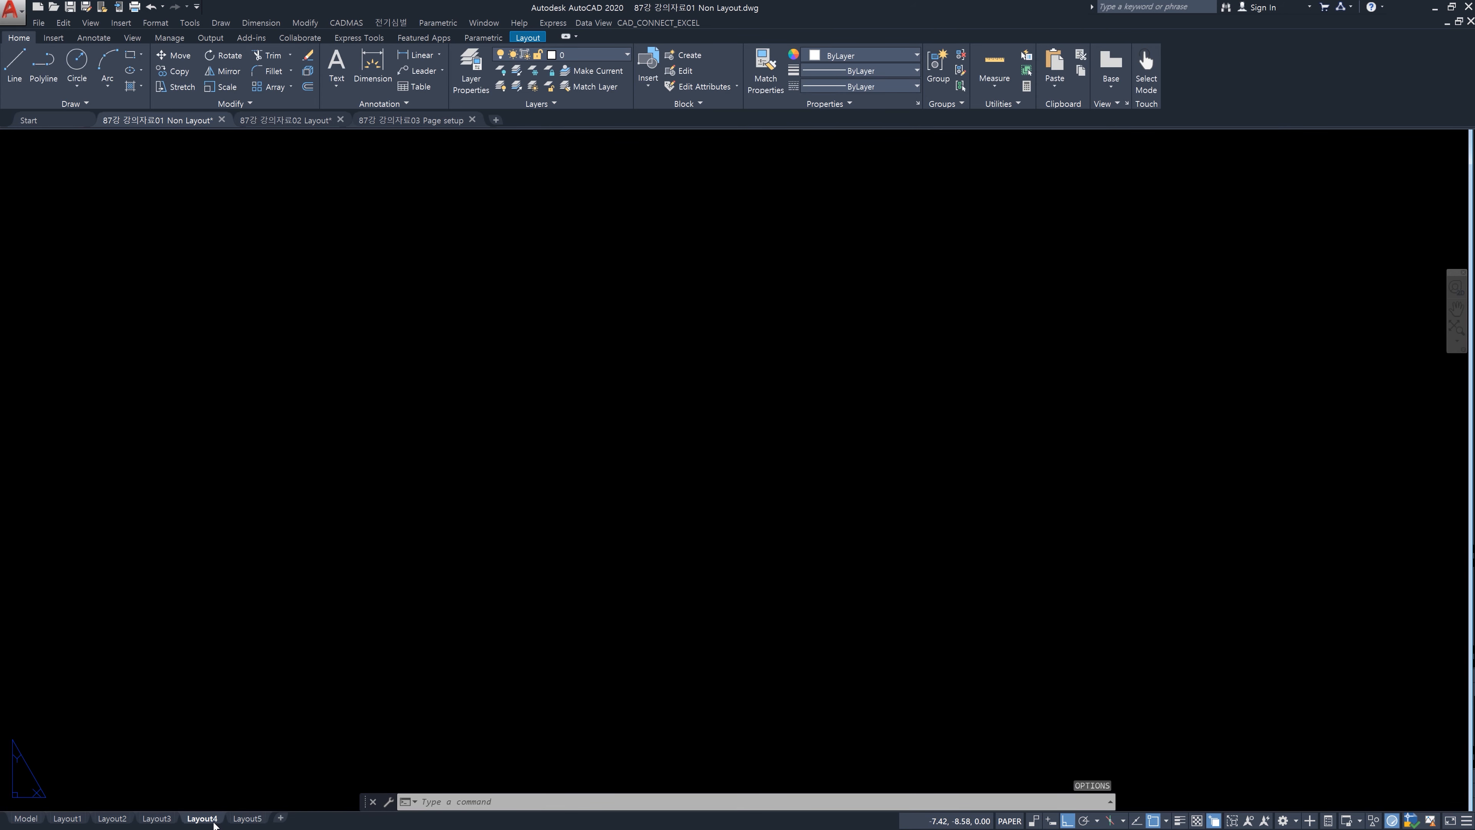
pyautogui.click(1343, 526)
pyautogui.click(1219, 484)
pyautogui.press('Delete')
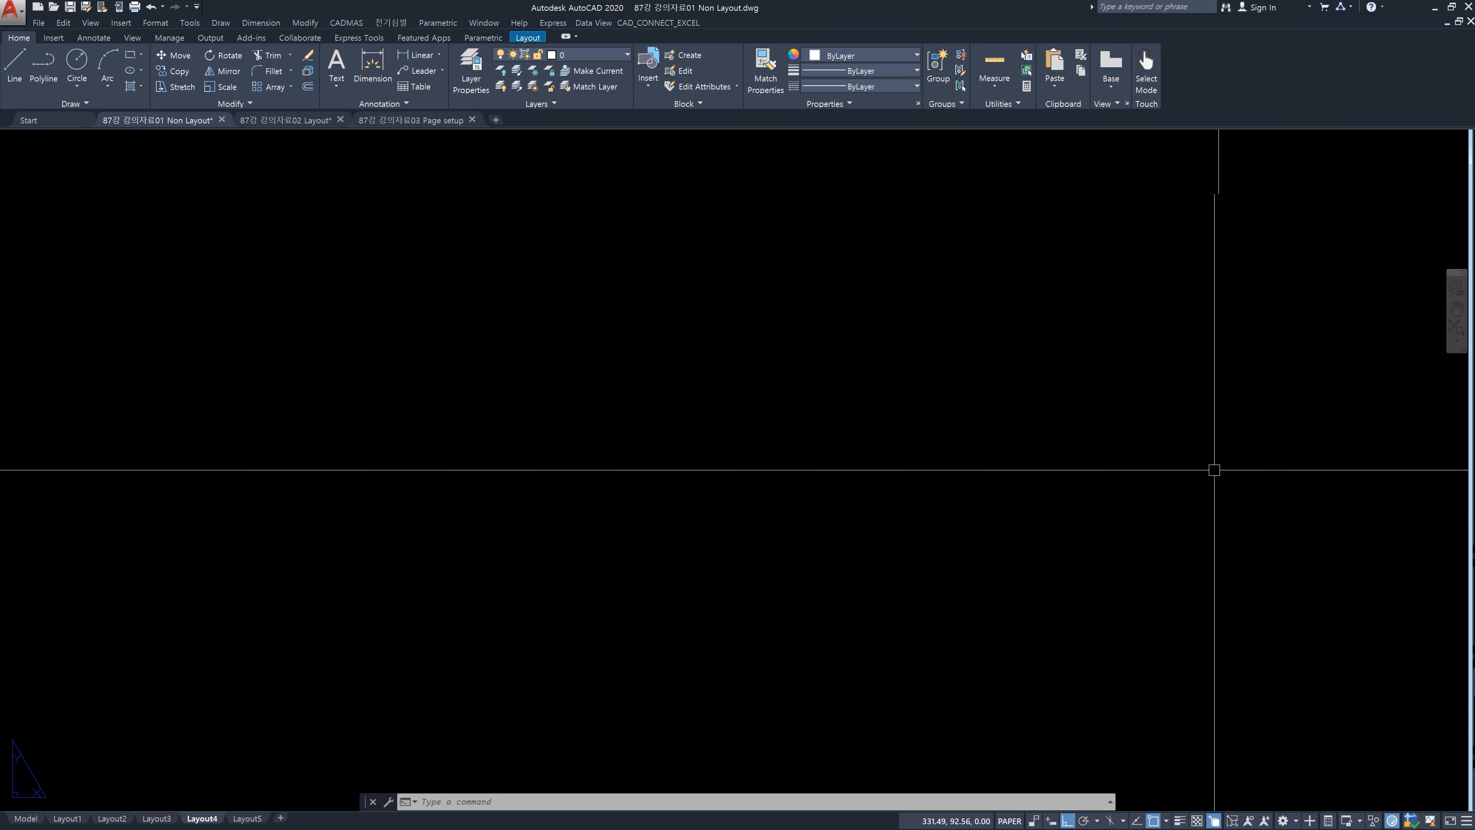
# - Switch to Layout5 and check the printable area and other layout element options without changing them
pyautogui.click(246, 818)
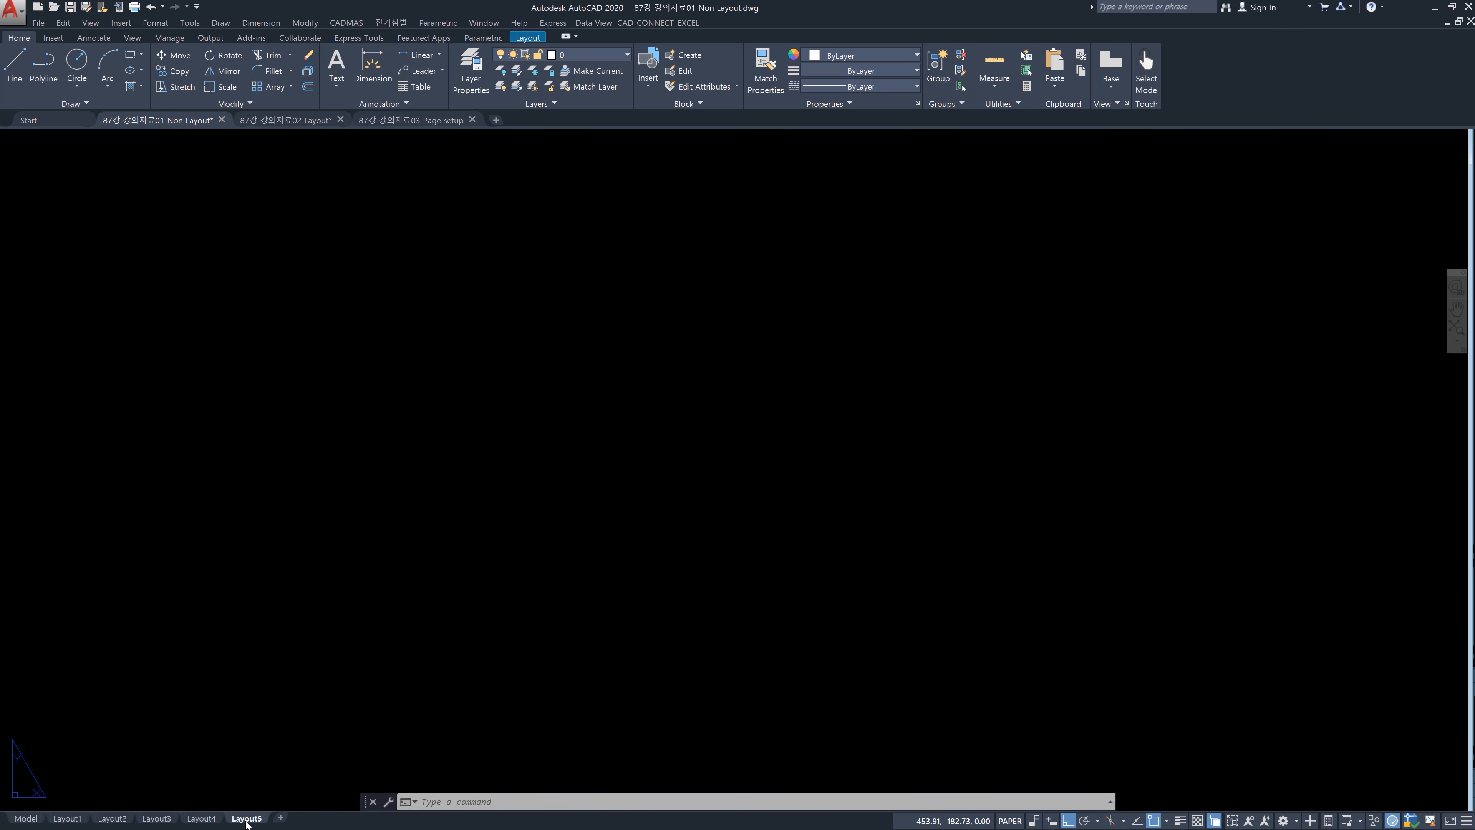
pyautogui.write('op')
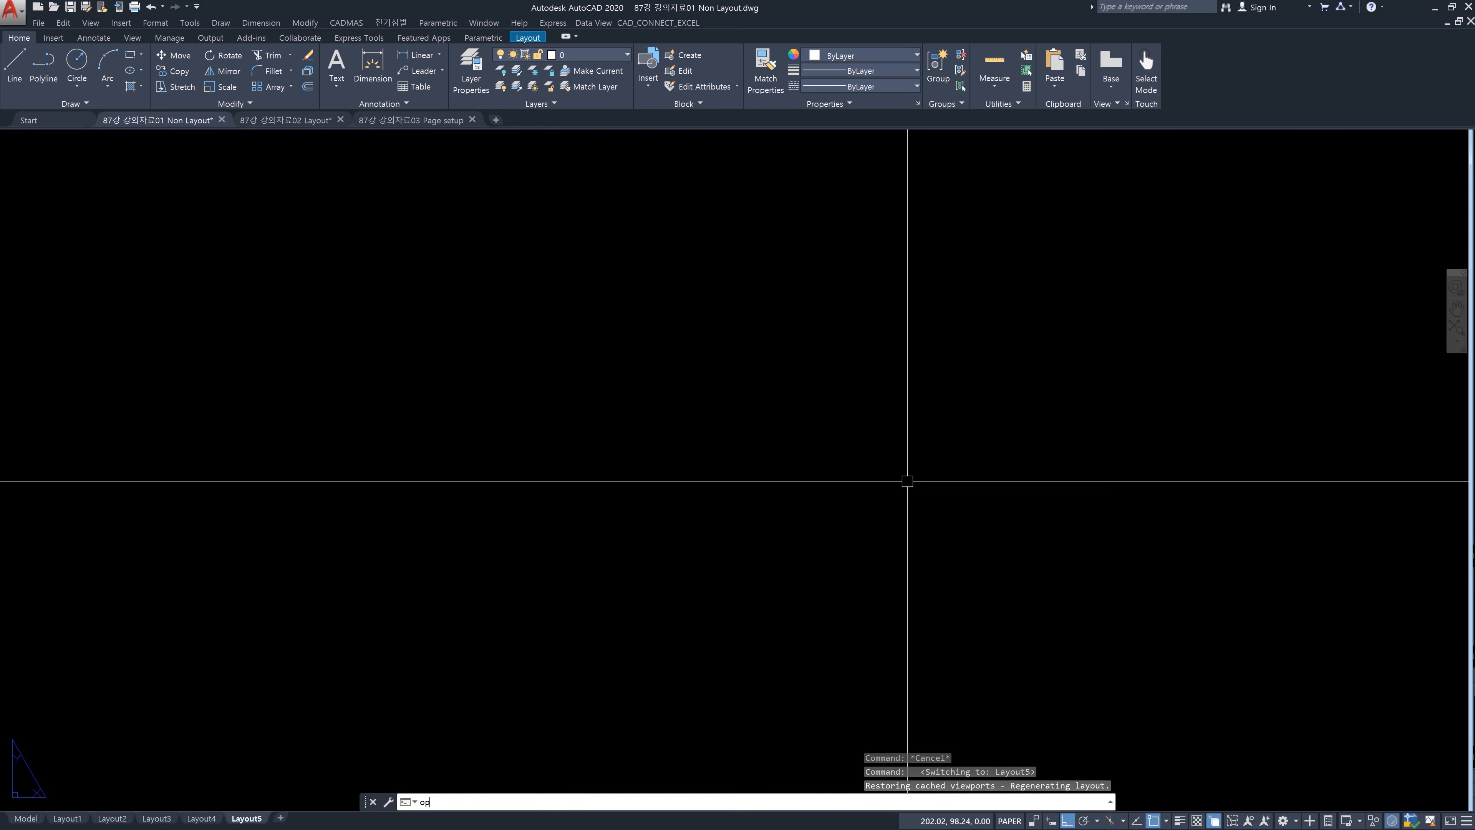
pyautogui.press('Return')
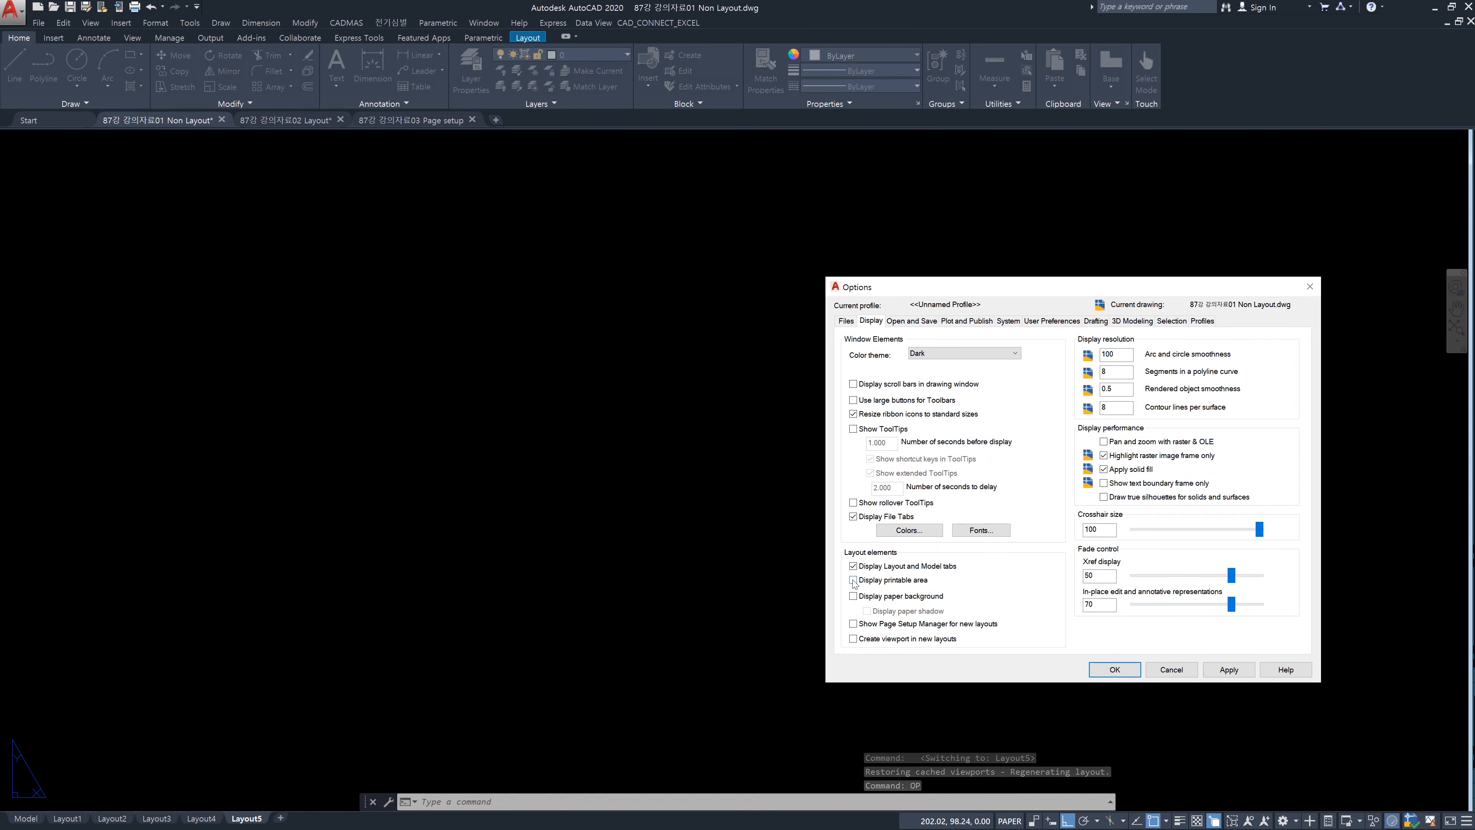
pyautogui.click(1175, 671)
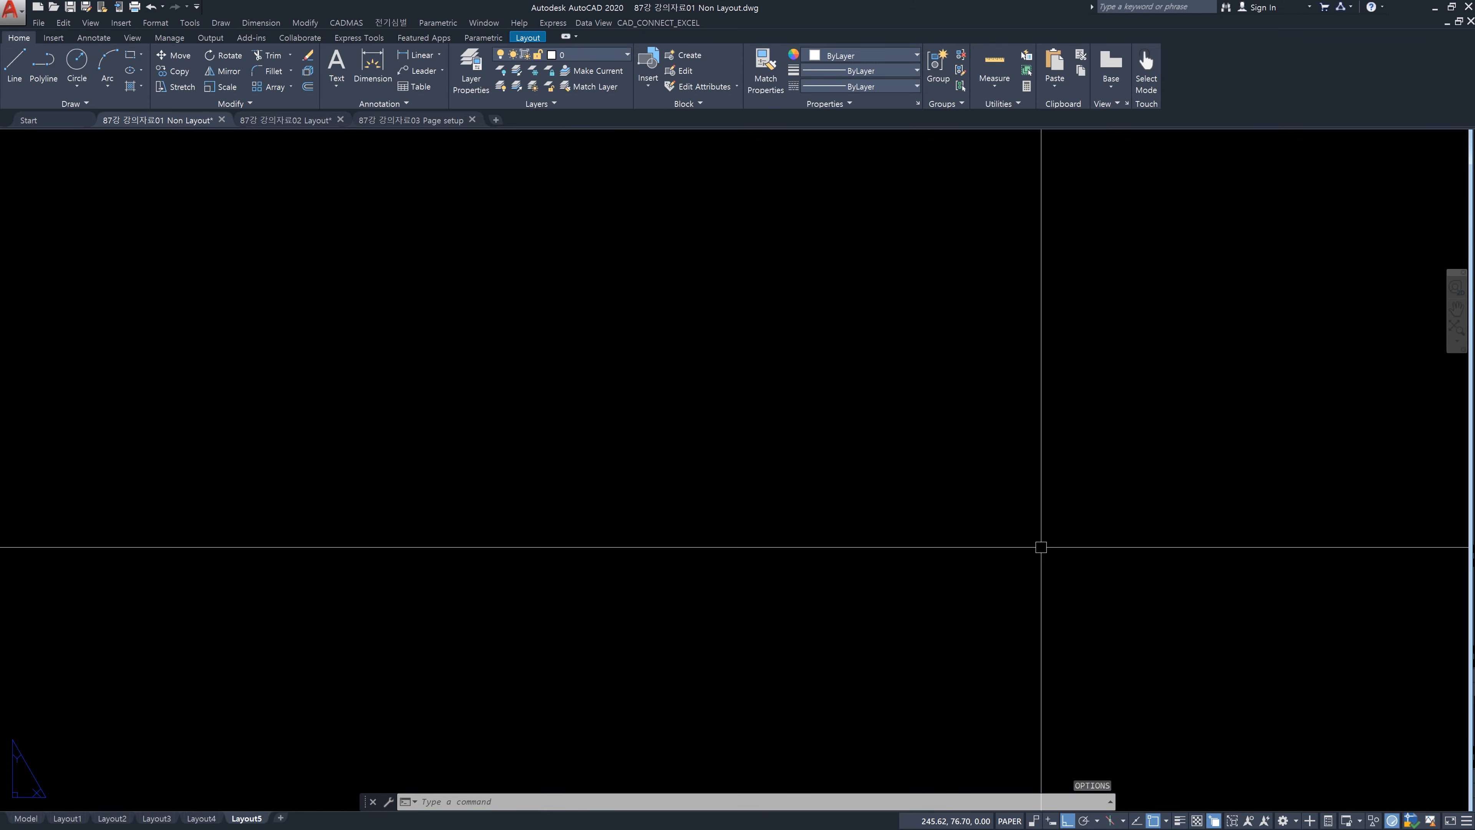